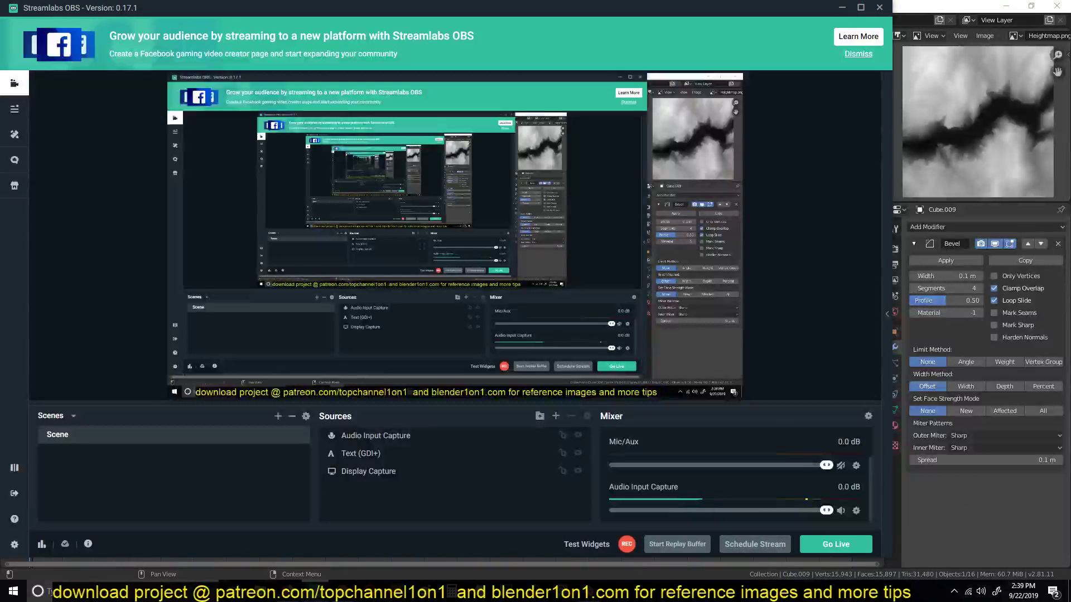
# Step: Switch to Blender and toggle the Bevel modifier's viewport display off and back on to compare the cube's sharp and rounded edges
pyautogui.click(994, 489)
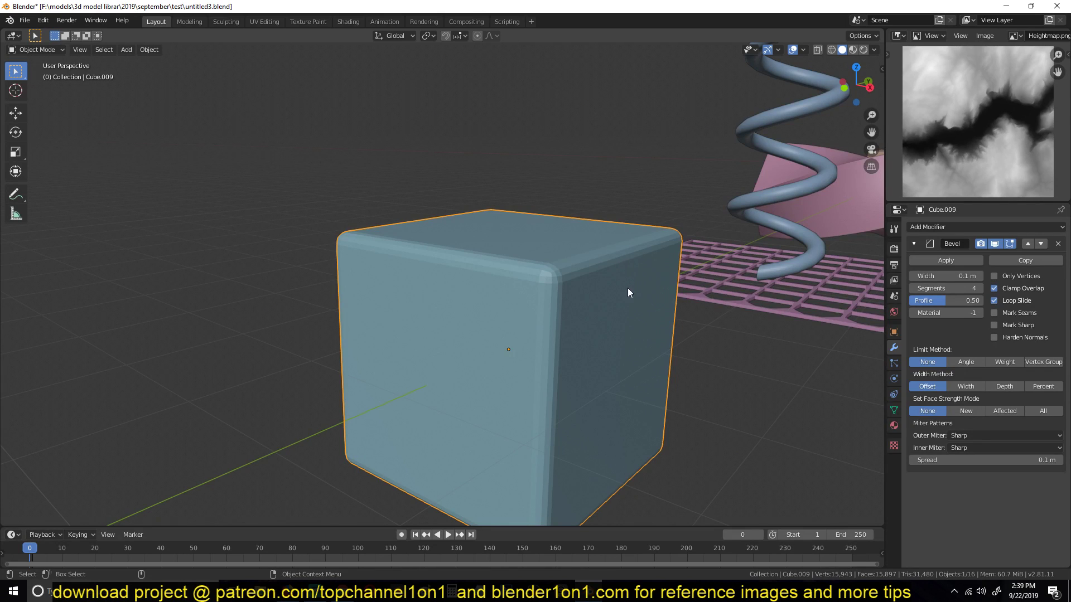
pyautogui.scroll(-3, 638, 334)
pyautogui.moveTo(638, 335); pyautogui.dragTo(551, 339, button='middle')
pyautogui.scroll(1, 551, 339)
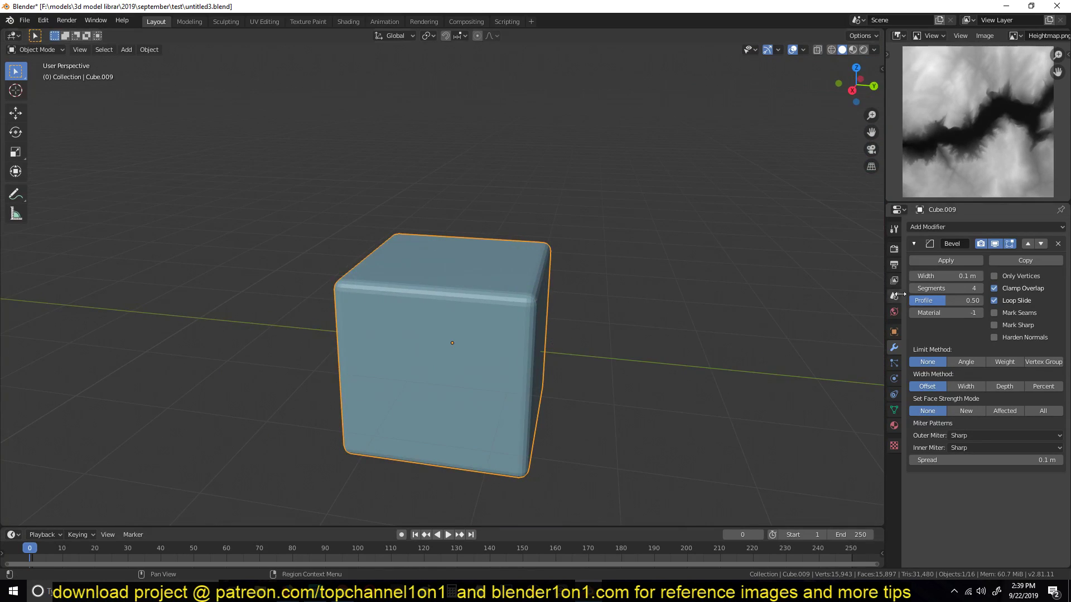
pyautogui.click(994, 244)
pyautogui.moveTo(590, 282); pyautogui.dragTo(527, 276, button='middle')
pyautogui.scroll(4, 521, 297)
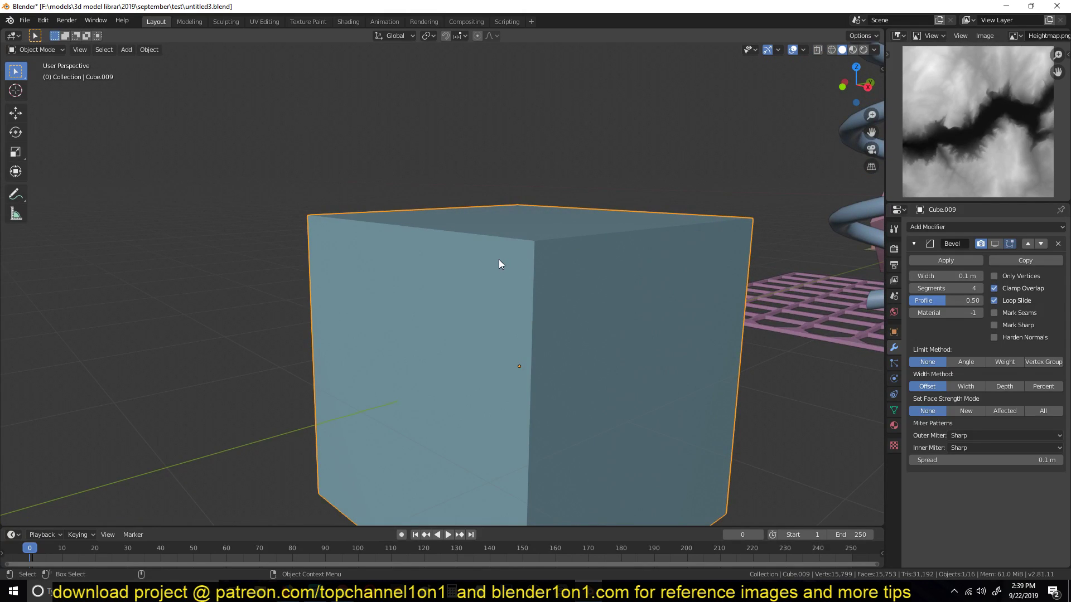
pyautogui.moveTo(499, 259); pyautogui.dragTo(510, 213, button='middle')
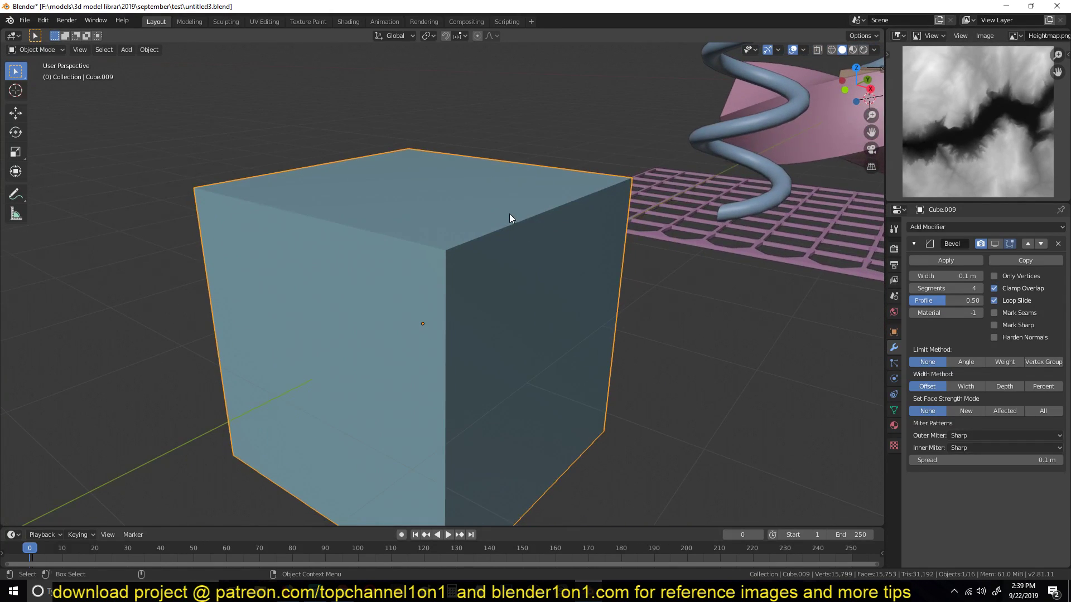
pyautogui.click(993, 244)
pyautogui.moveTo(473, 237); pyautogui.dragTo(546, 233, button='middle')
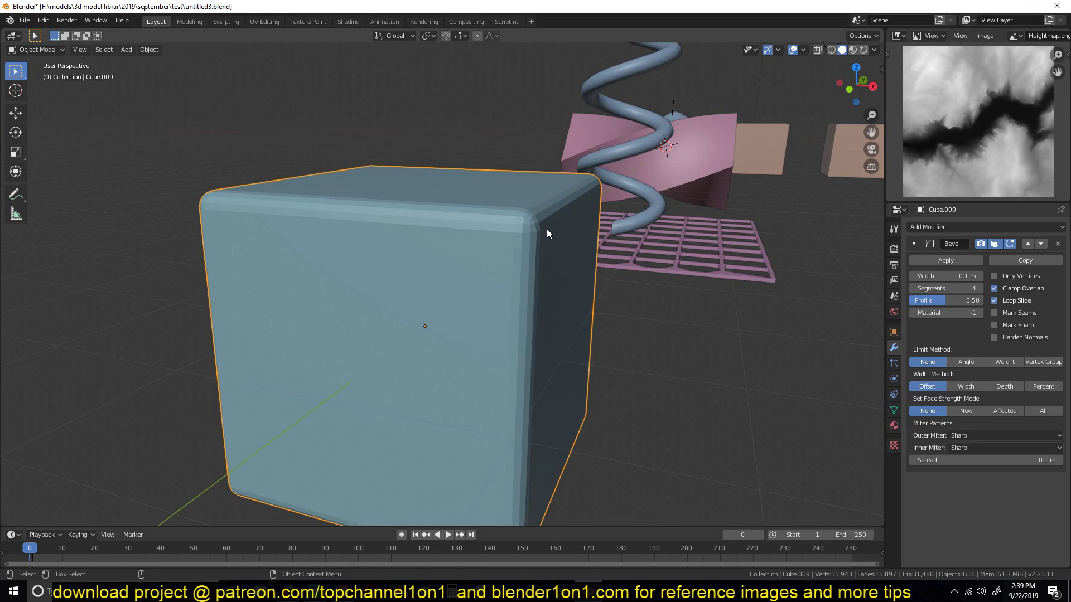
pyautogui.moveTo(521, 200); pyautogui.dragTo(586, 208, button='middle')
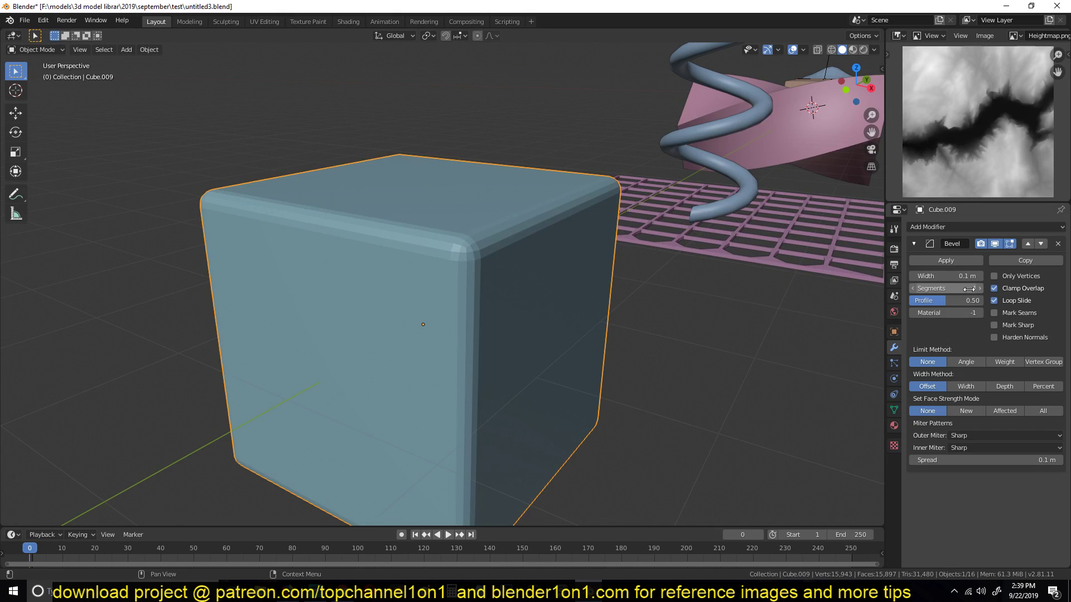
# Step: Set the number of segments in the cube's Bevel modifier to 3
pyautogui.moveTo(969, 289)
pyautogui.mouseDown()
pyautogui.moveTo(909, 287)
pyautogui.moveTo(987, 288)
pyautogui.mouseUp()
pyautogui.moveTo(631, 281); pyautogui.dragTo(544, 196, button='middle')
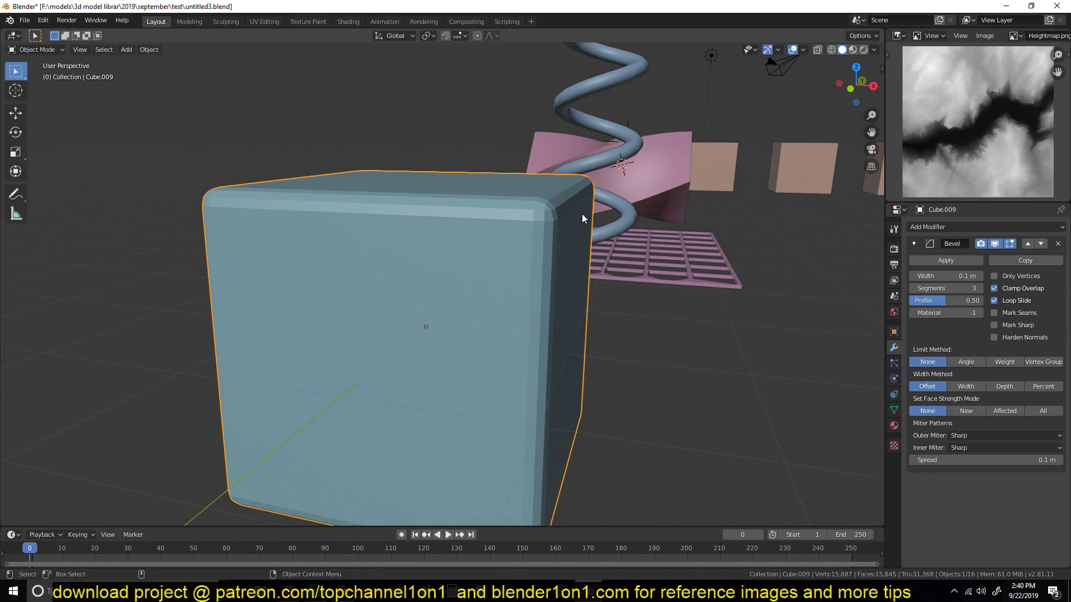
pyautogui.moveTo(597, 245); pyautogui.dragTo(852, 289, button='middle')
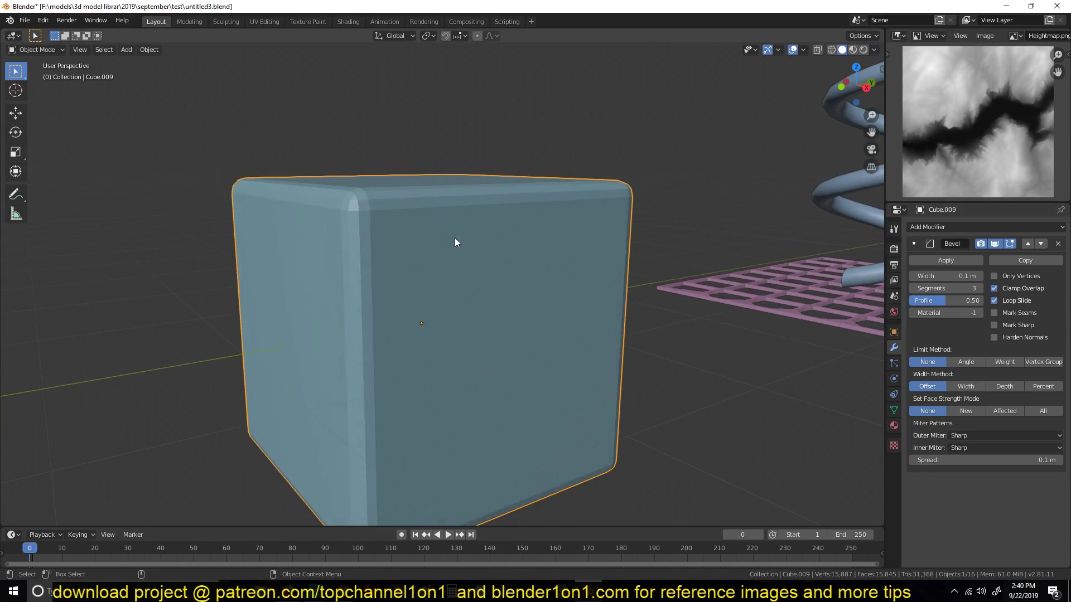
# Step: Shade the beveled cube smooth with Harden Normals and Auto Smooth enabled
pyautogui.rightClick(463, 186)
pyautogui.moveTo(481, 194); pyautogui.dragTo(409, 213, button='middle')
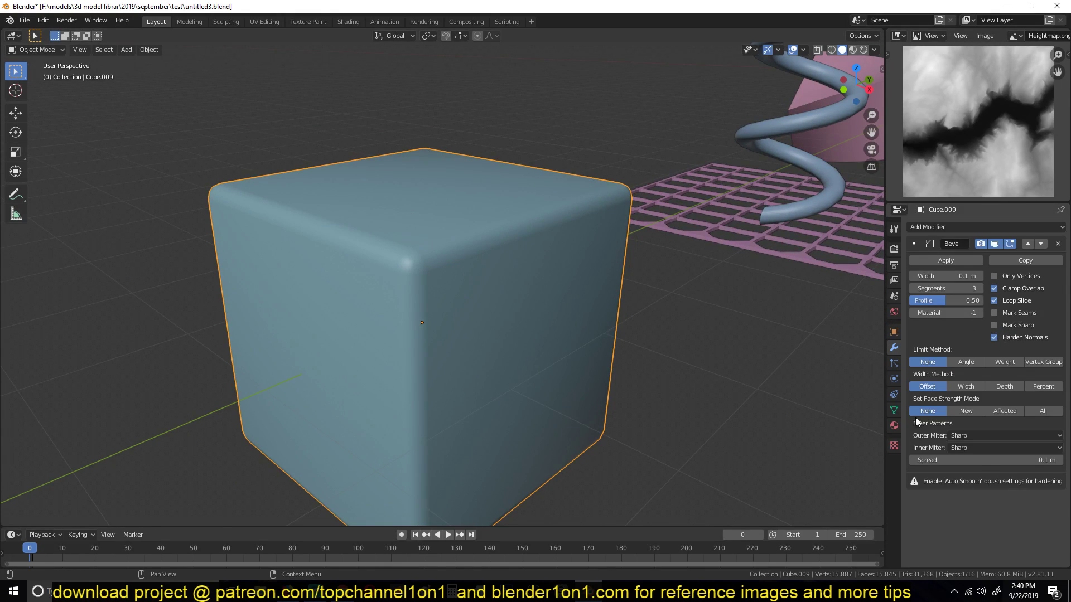
pyautogui.click(894, 409)
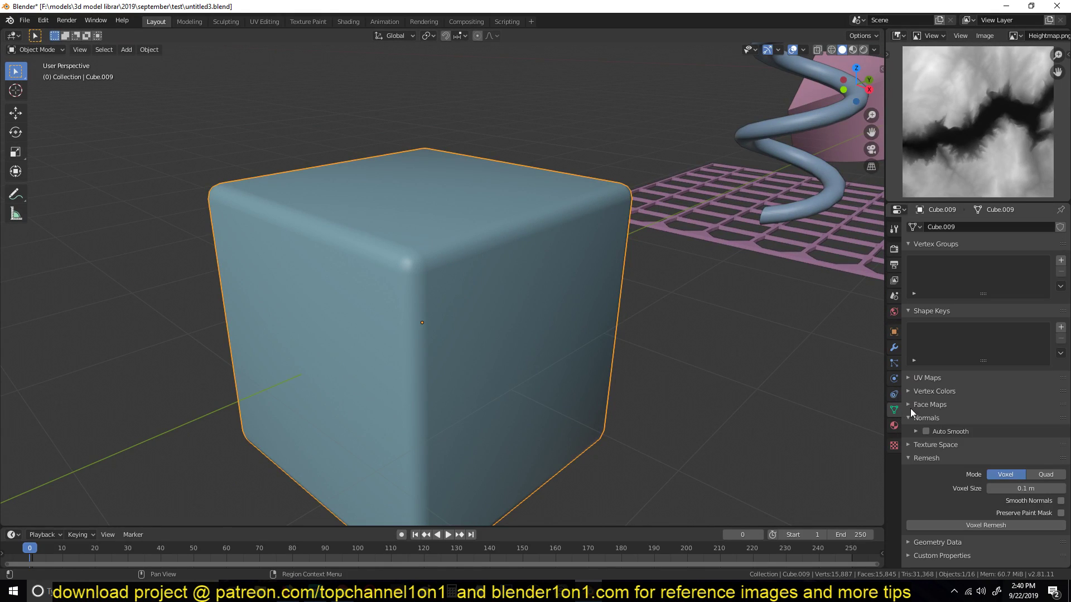
pyautogui.click(894, 347)
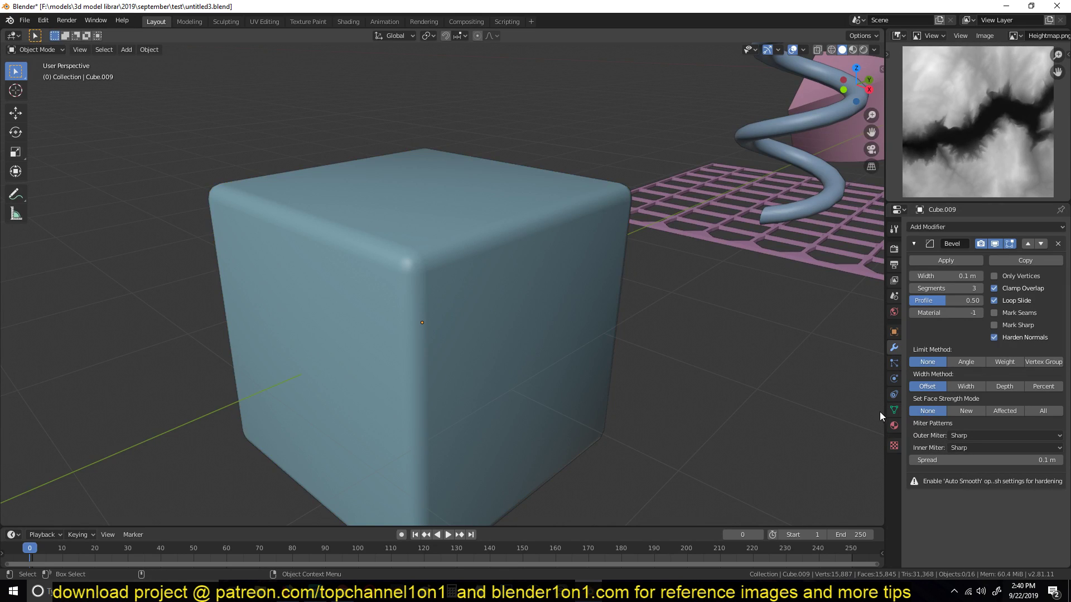
pyautogui.click(894, 409)
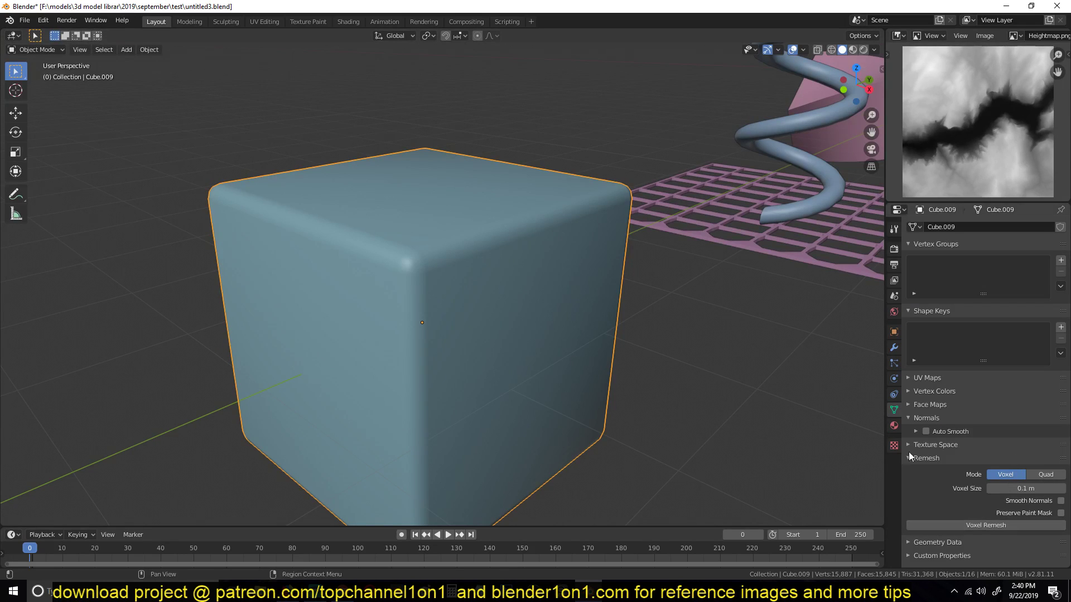
pyautogui.click(923, 431)
pyautogui.moveTo(469, 360); pyautogui.dragTo(571, 198, button='middle')
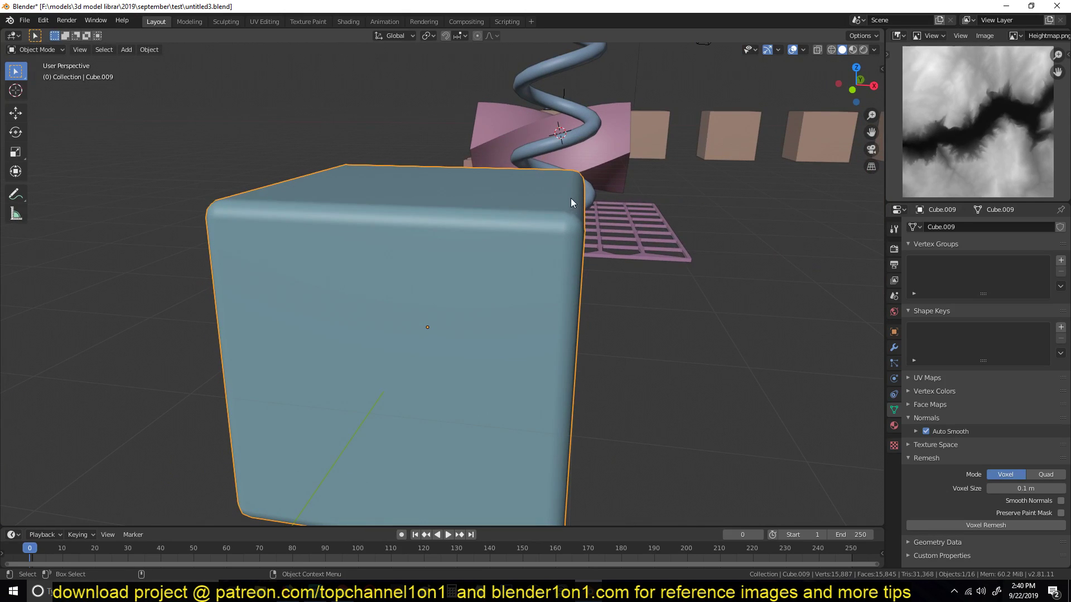
pyautogui.moveTo(499, 179); pyautogui.dragTo(476, 174, button='middle')
# Step: Select the coil spring and examine its shape from several angles along with its modifier settings
pyautogui.scroll(-4, 547, 202)
pyautogui.keyDown('shift'); pyautogui.moveTo(547, 209); pyautogui.dragTo(502, 292, button='middle'); pyautogui.keyUp('shift')
pyautogui.click(515, 189)
pyautogui.moveTo(514, 189); pyautogui.dragTo(481, 233, button='middle')
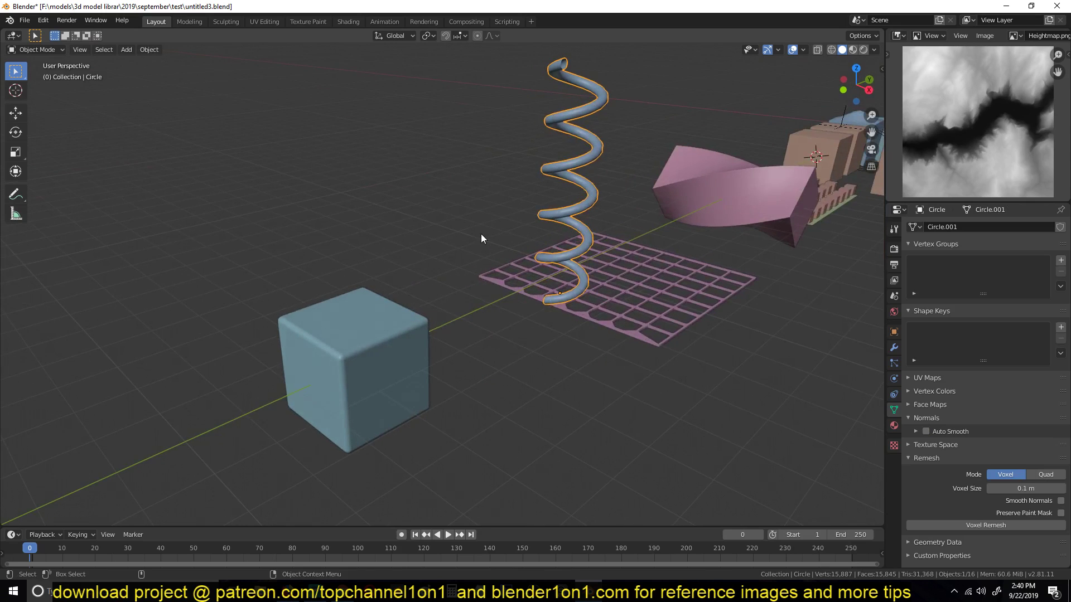
pyautogui.press('KP_Decimal')
pyautogui.scroll(-1, 481, 233)
pyautogui.keyDown('shift'); pyautogui.moveTo(476, 316); pyautogui.dragTo(433, 186, button='middle'); pyautogui.keyUp('shift')
pyautogui.scroll(4, 516, 216)
pyautogui.keyDown('shift'); pyautogui.moveTo(569, 248); pyautogui.dragTo(548, 211, button='middle'); pyautogui.keyUp('shift')
pyautogui.scroll(5, 494, 265)
pyautogui.scroll(-5, 549, 211)
pyautogui.moveTo(477, 228); pyautogui.dragTo(497, 240, button='middle')
pyautogui.moveTo(456, 170); pyautogui.dragTo(353, 79, button='middle')
pyautogui.scroll(-5, 390, 128)
pyautogui.keyDown('shift'); pyautogui.moveTo(404, 132); pyautogui.dragTo(477, 321, button='middle'); pyautogui.keyUp('shift')
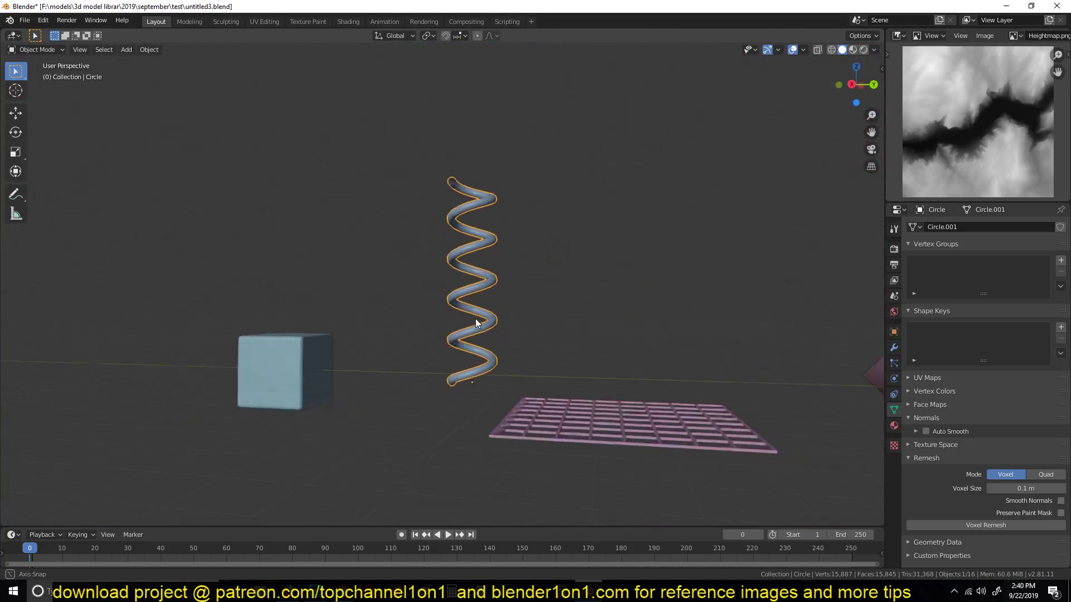
pyautogui.scroll(4, 508, 150)
pyautogui.moveTo(553, 322); pyautogui.dragTo(510, 124, button='middle')
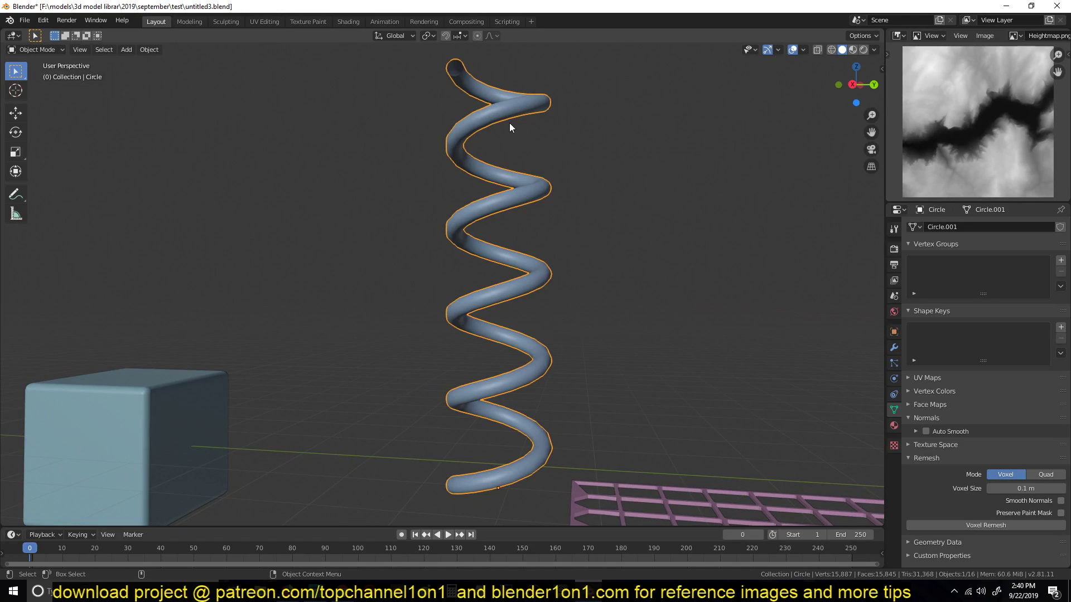
pyautogui.scroll(-4, 510, 127)
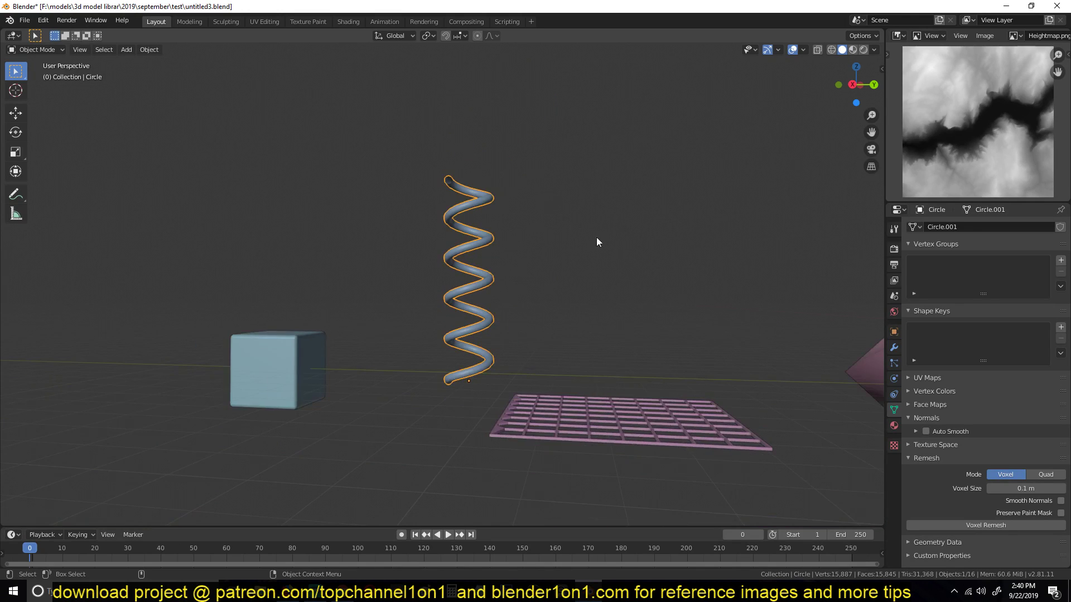
pyautogui.click(896, 349)
# Step: Add a mesh circle between the cube and the grid and rotate it 90° about the X axis
pyautogui.moveTo(464, 341); pyautogui.dragTo(377, 373, button='middle')
pyautogui.hotkey('shift', 'a')
pyautogui.moveTo(356, 363)
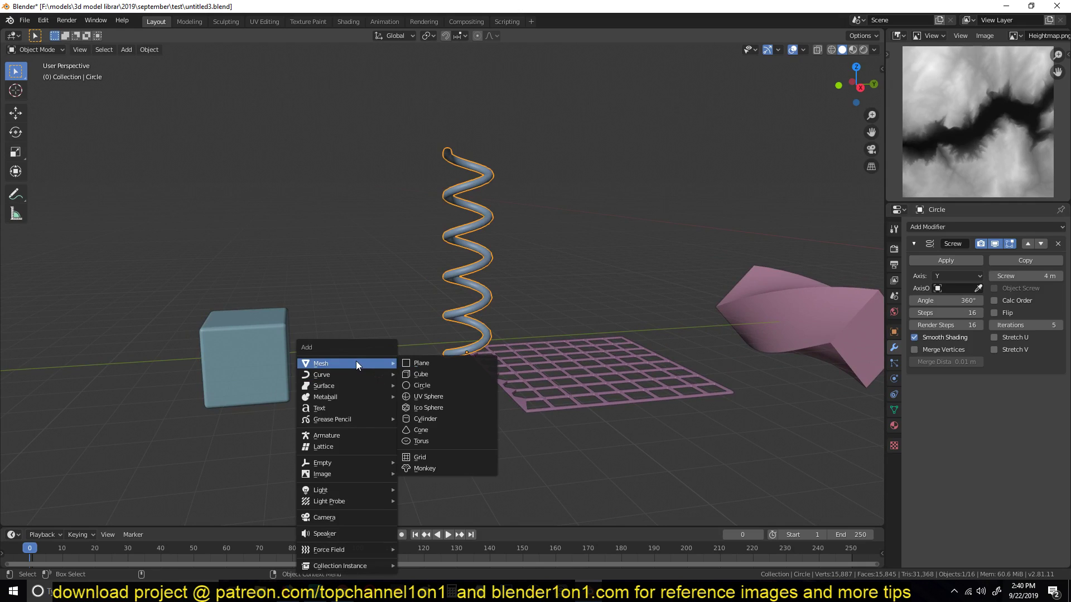
pyautogui.click(424, 384)
pyautogui.write('rx90')
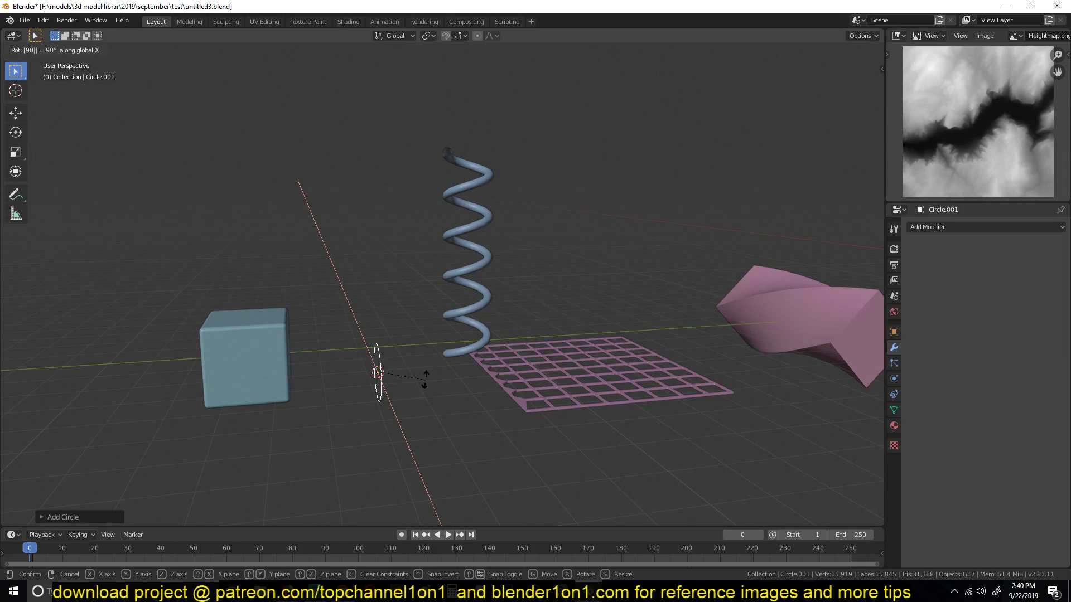
pyautogui.press('Return')
# Step: Add a Screw modifier to the circle and set its axis to X
pyautogui.click(1003, 227)
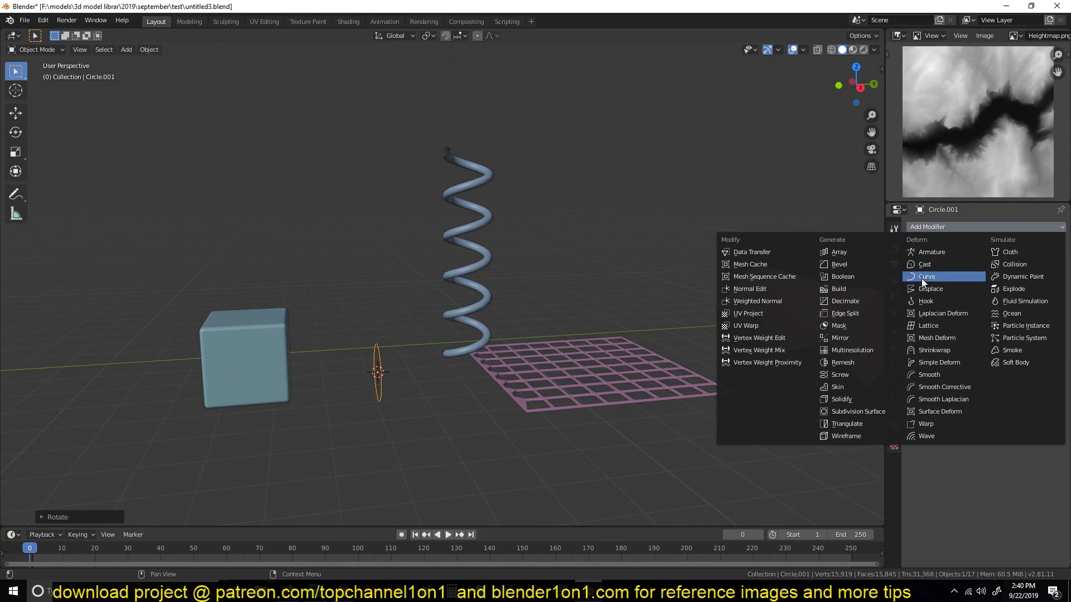
pyautogui.click(836, 375)
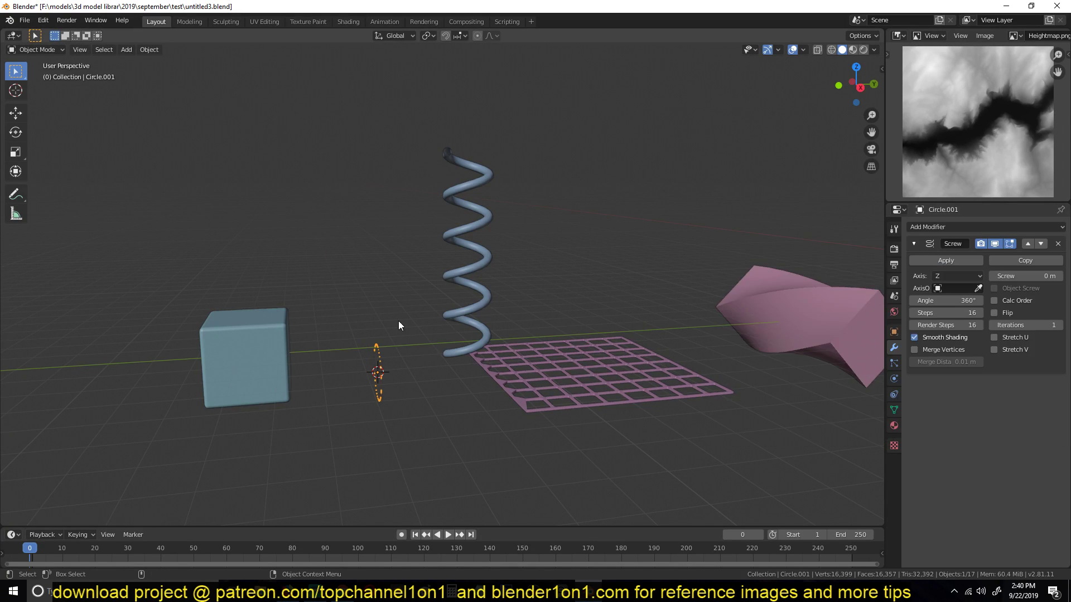
pyautogui.scroll(5, 398, 326)
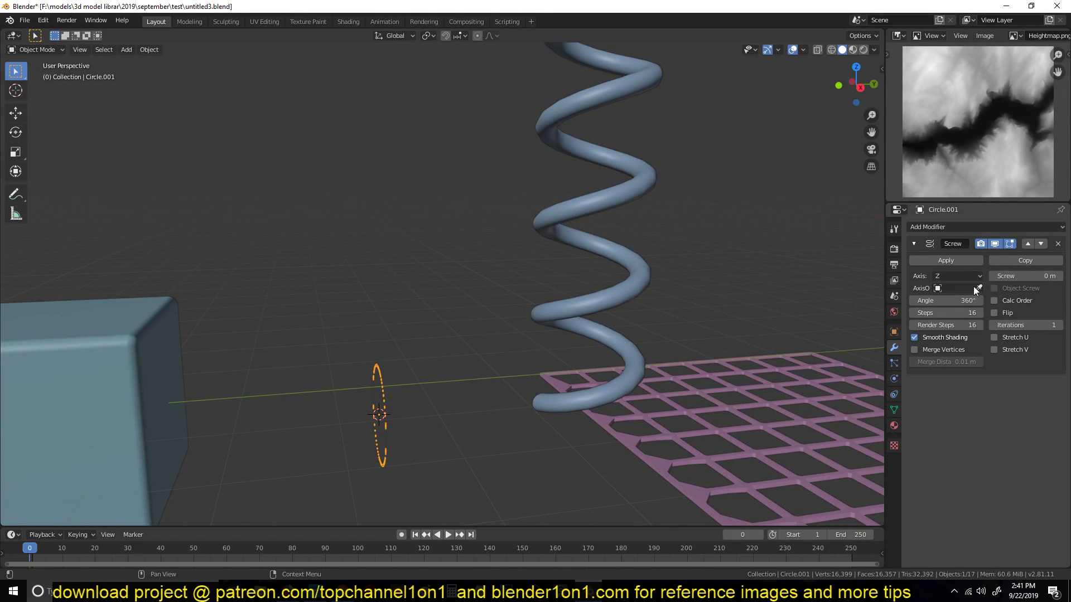
pyautogui.click(969, 279)
pyautogui.click(941, 289)
pyautogui.moveTo(697, 324); pyautogui.dragTo(553, 303, button='middle')
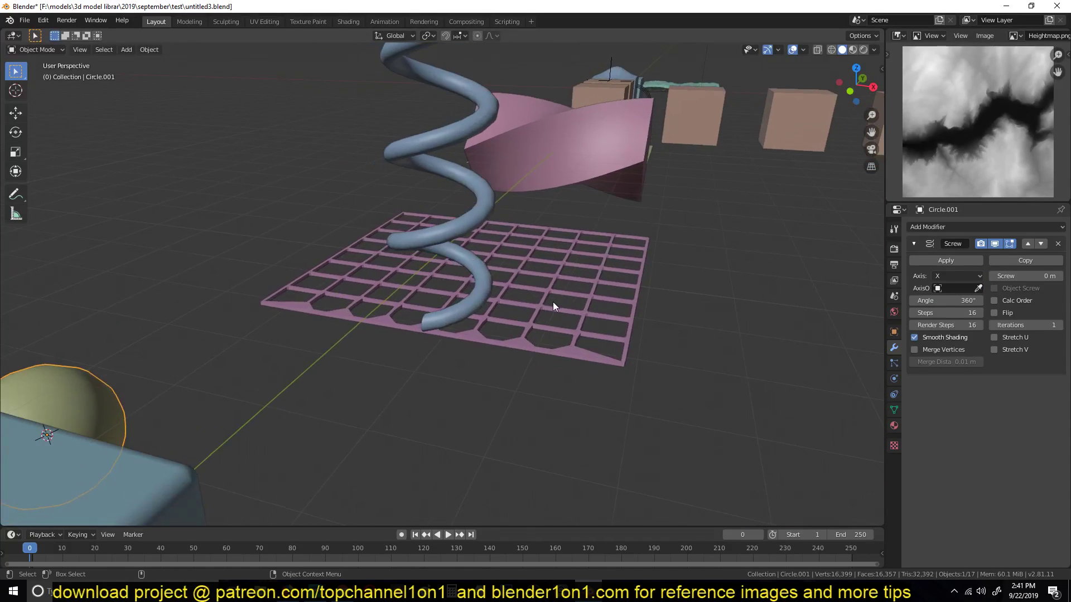
# Step: Shift all of the circle's vertices along X away from its origin in Edit Mode, and turn proportional editing off
pyautogui.press('KP_Decimal')
pyautogui.press('Tab')
pyautogui.hotkey('shift', 'z')
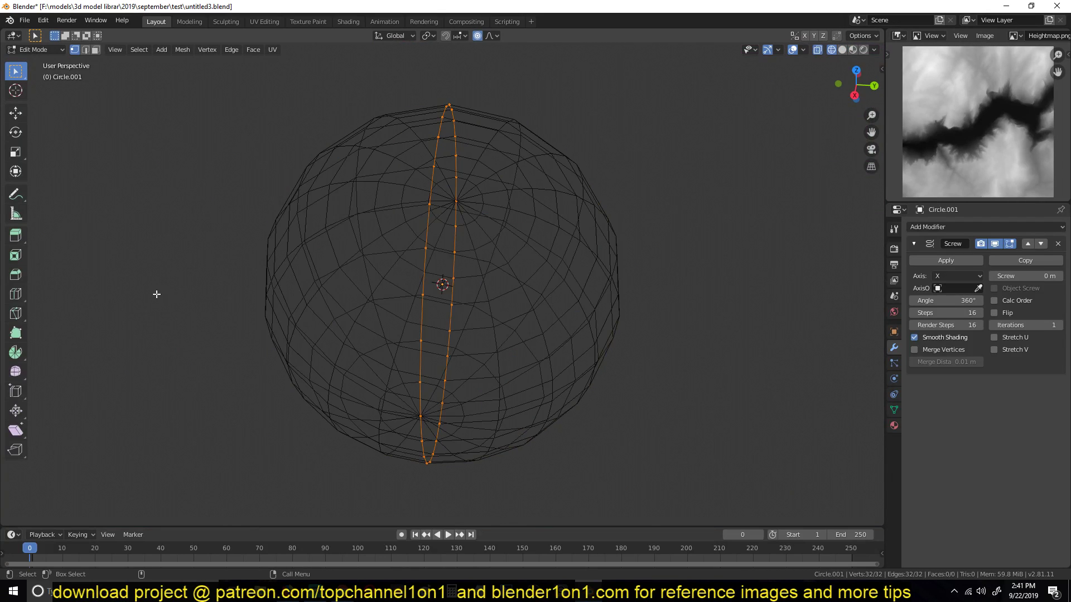
pyautogui.scroll(-5, 270, 280)
pyautogui.moveTo(270, 279); pyautogui.dragTo(326, 202, button='middle')
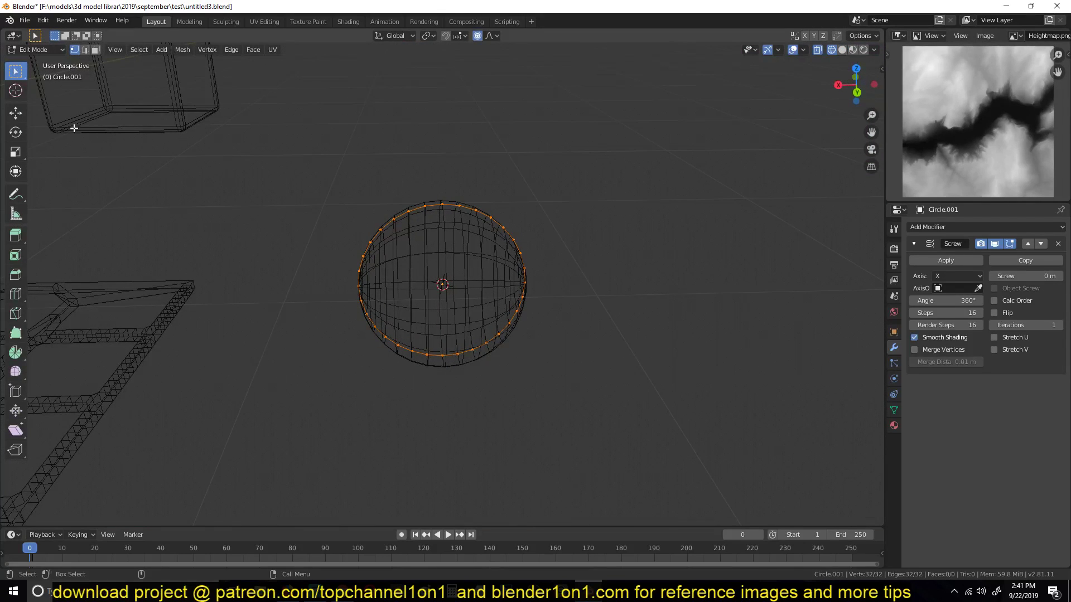
pyautogui.click(23, 116)
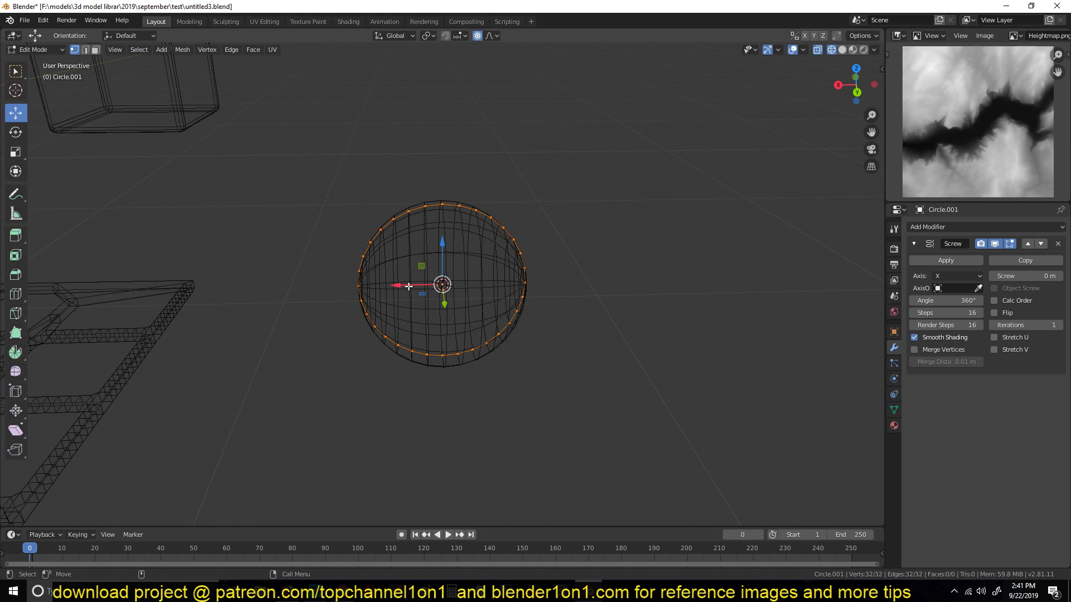
pyautogui.moveTo(405, 286); pyautogui.dragTo(276, 283)
pyautogui.press('o')
pyautogui.hotkey('shift', 'z')
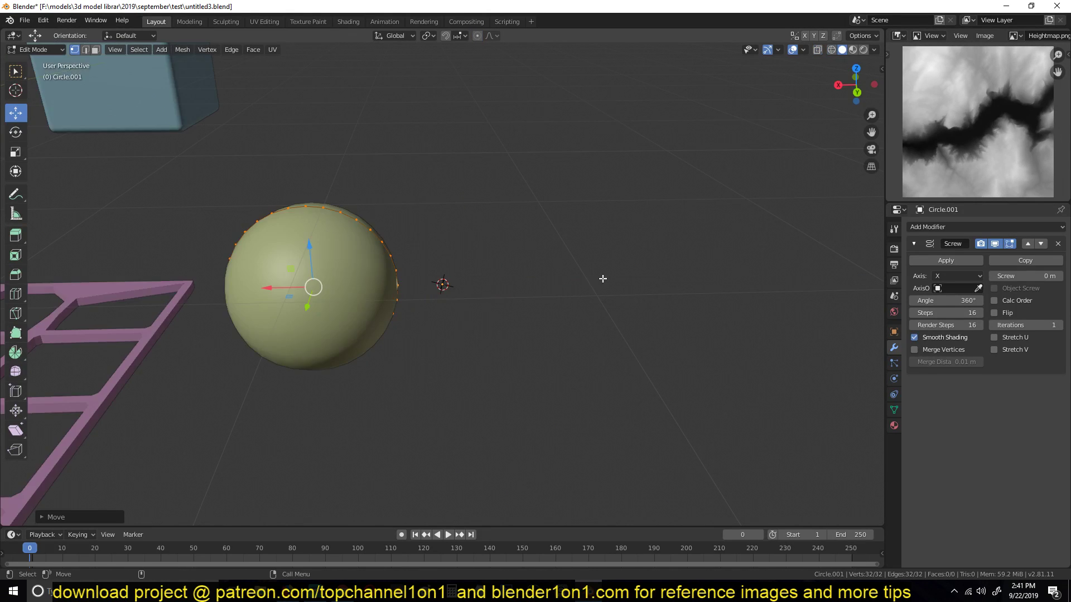
# Step: Move the circle's vertices along the Y axis, farther from the origin, to open a hole in the screwed shape
pyautogui.moveTo(602, 277); pyautogui.dragTo(494, 289, button='middle')
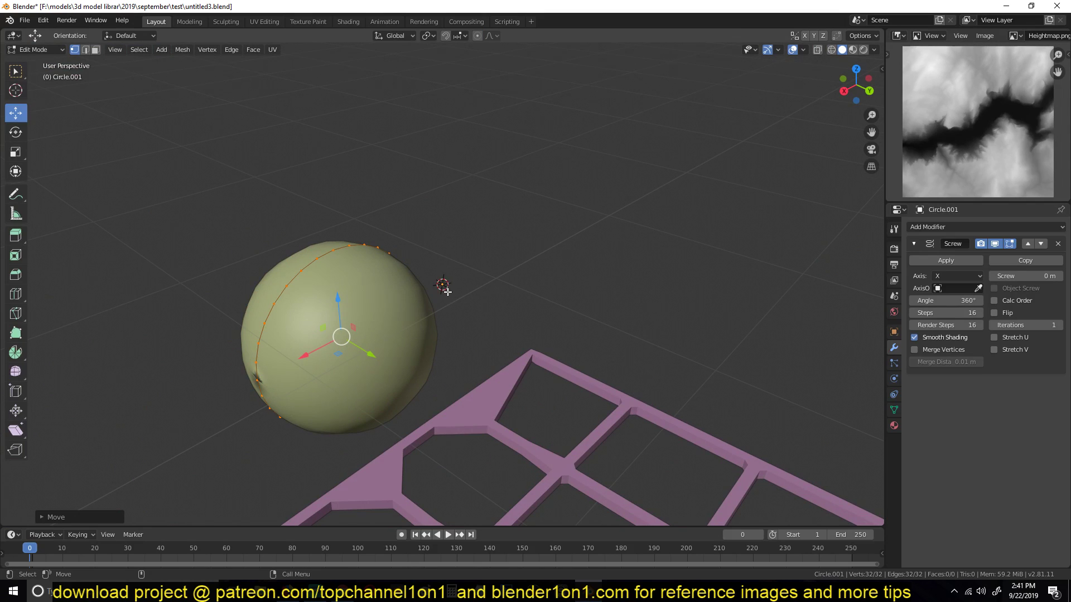
pyautogui.moveTo(371, 352); pyautogui.dragTo(467, 406)
pyautogui.moveTo(467, 406); pyautogui.dragTo(584, 337, button='middle')
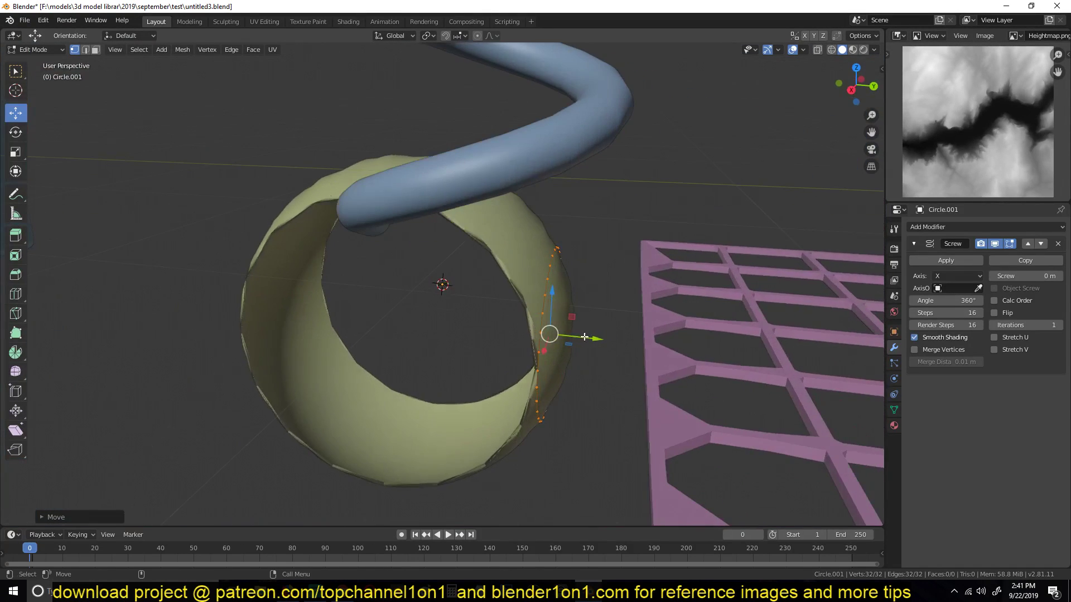
# Step: Rotate the circle's vertices 90° about the Z axis and return to Object Mode
pyautogui.write('rz')
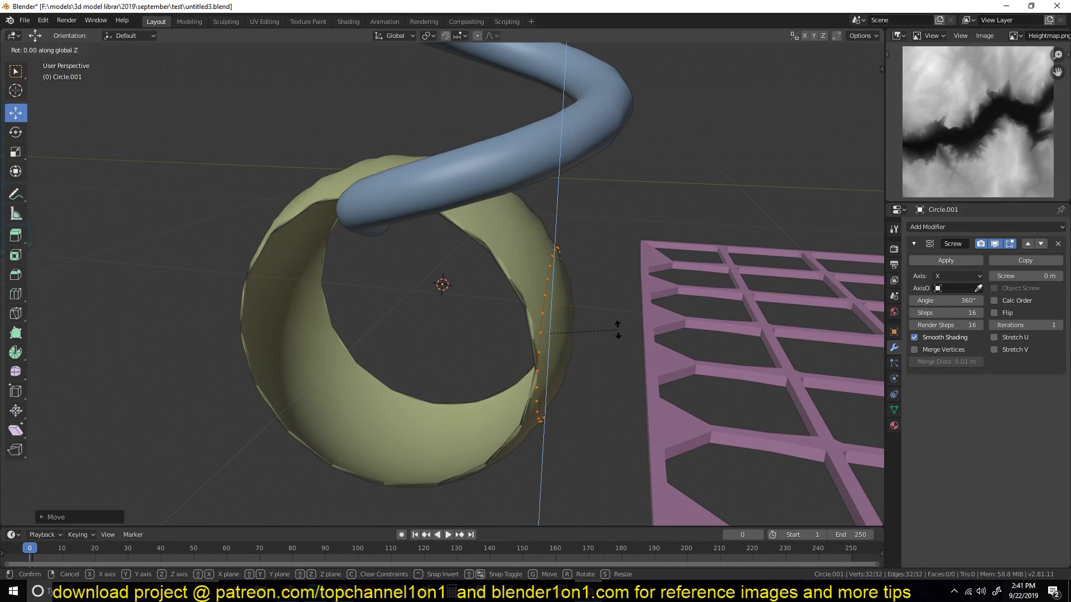
pyautogui.write('90')
pyautogui.press('Return')
pyautogui.press('Tab')
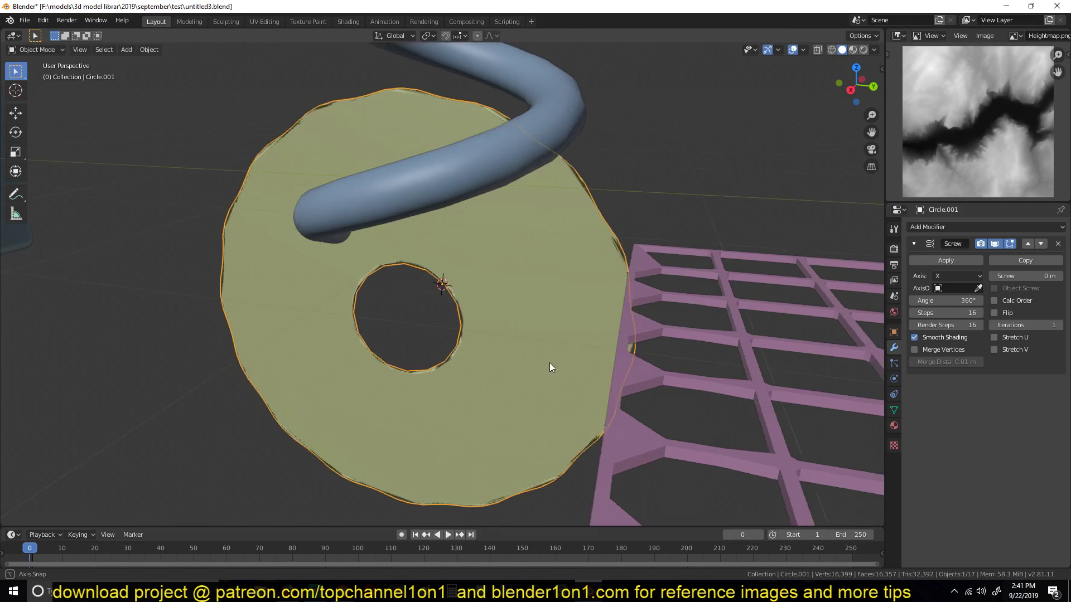
pyautogui.moveTo(550, 362); pyautogui.dragTo(581, 370, button='middle')
pyautogui.press('Tab')
pyautogui.press('Tab')
# Step: Set the Screw modifier's Screw offset to -18.8 m and its axis to Y
pyautogui.moveTo(1038, 276); pyautogui.dragTo(993, 276)
pyautogui.moveTo(697, 223); pyautogui.dragTo(608, 223, button='middle')
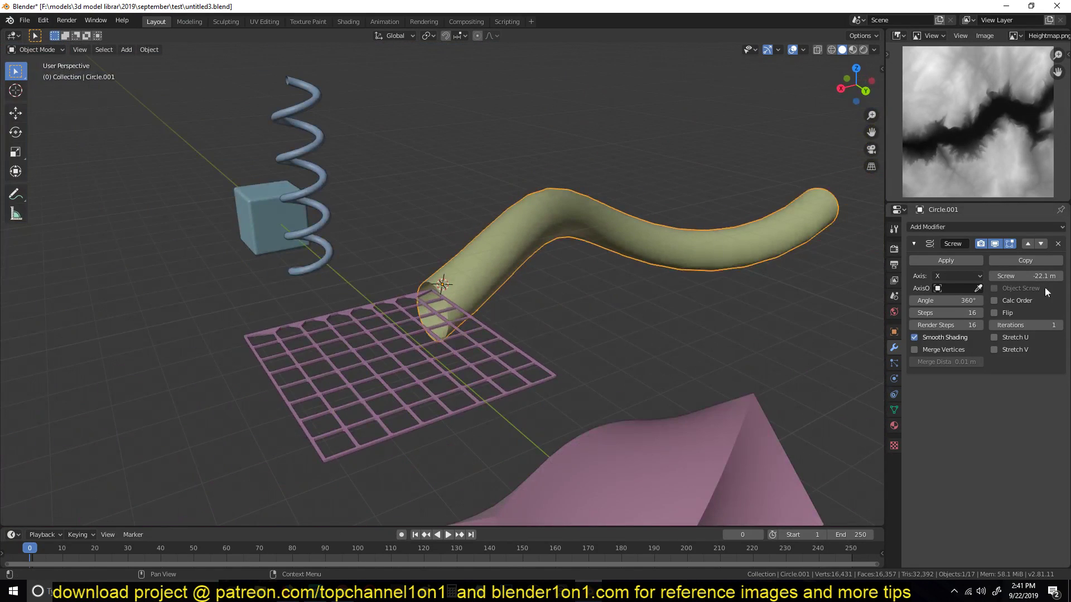
pyautogui.click(1059, 276)
pyautogui.click(1060, 276)
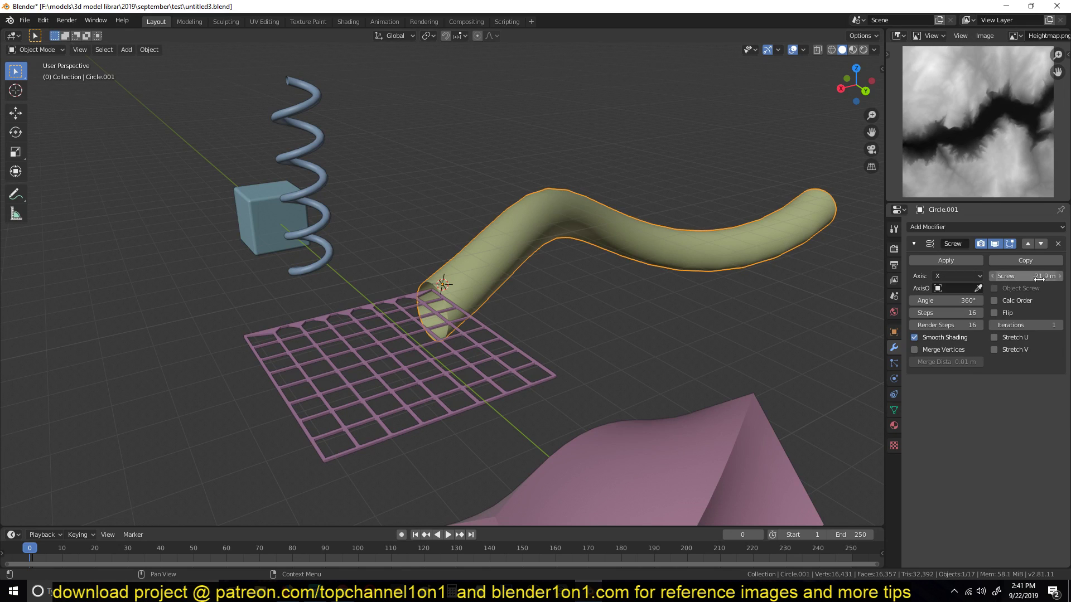
pyautogui.moveTo(1038, 279); pyautogui.dragTo(945, 276)
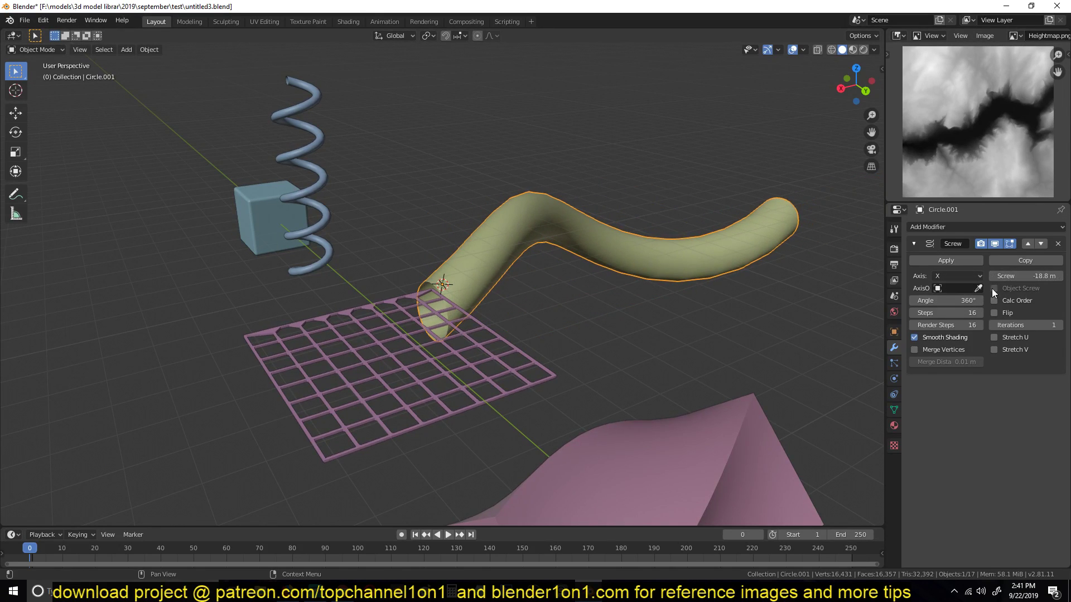
pyautogui.click(963, 276)
pyautogui.click(952, 306)
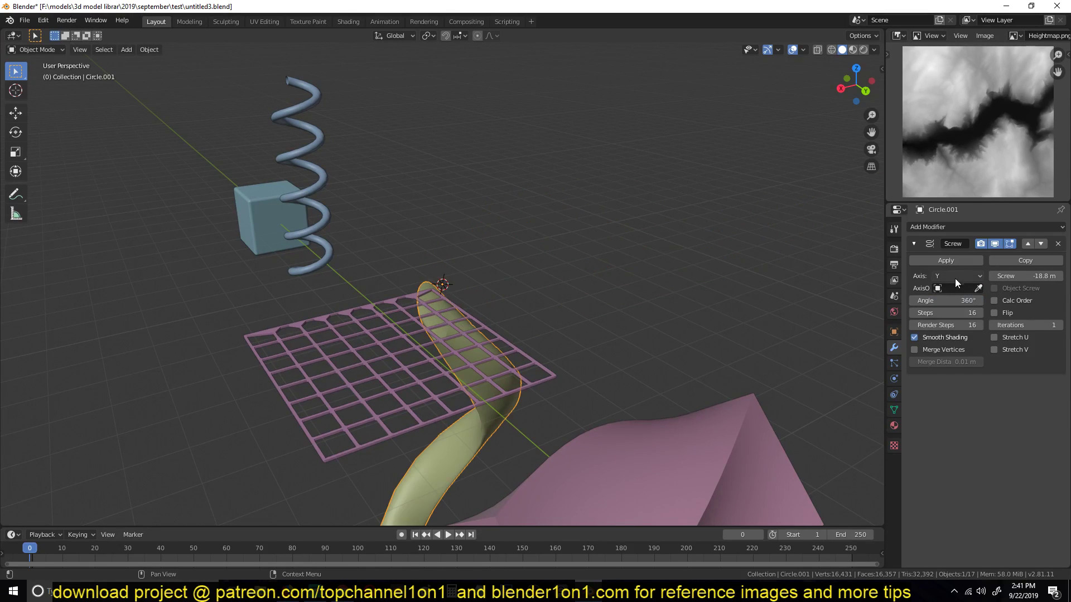
# Step: Try Z as the Screw modifier's axis, and settle on X for the circle
pyautogui.click(956, 276)
pyautogui.click(941, 314)
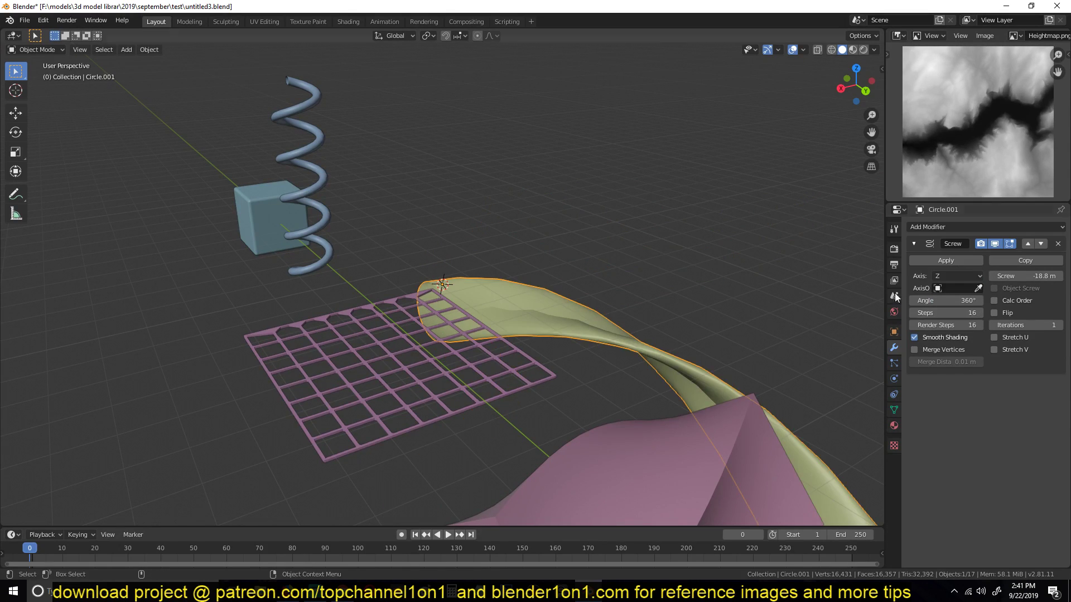
pyautogui.click(958, 276)
pyautogui.click(937, 289)
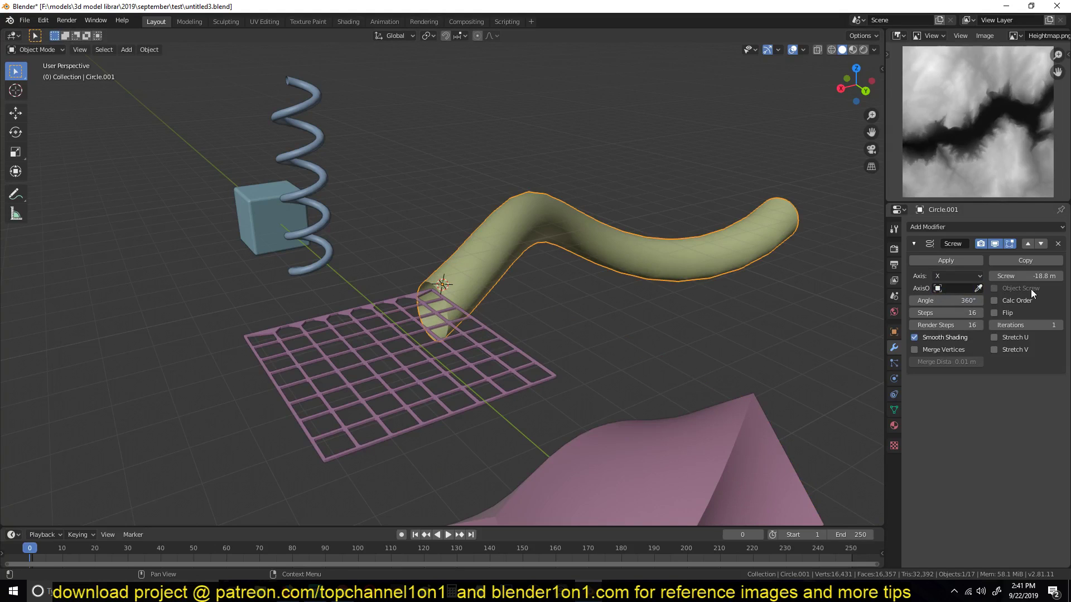
pyautogui.moveTo(701, 282); pyautogui.dragTo(562, 315, button='middle')
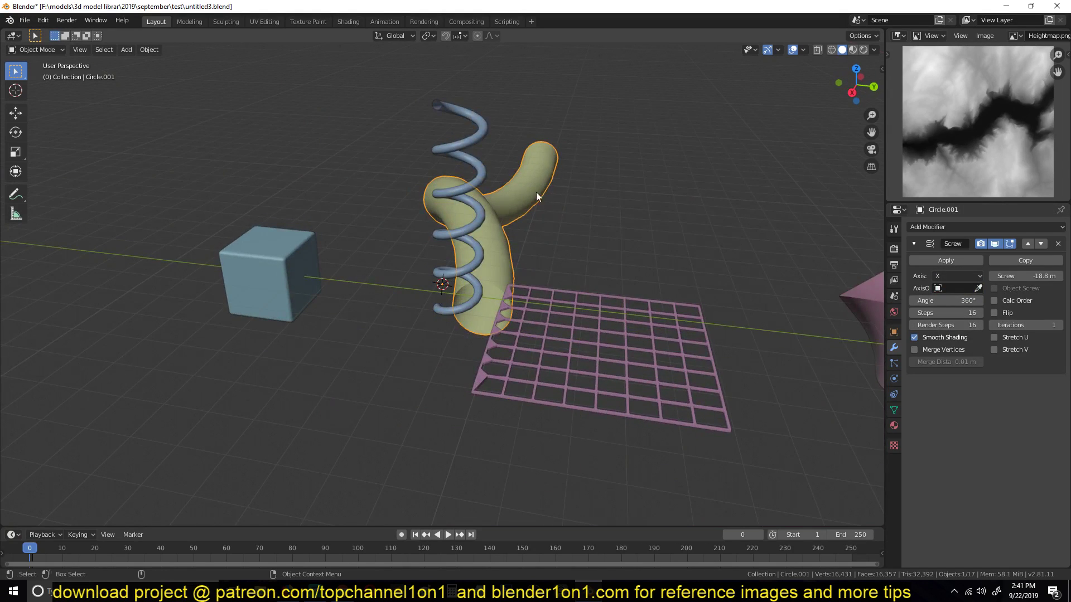
# Step: Raise the Screw modifier's iterations to 5 and inspect the lengthened coil from several angles
pyautogui.click(1058, 325)
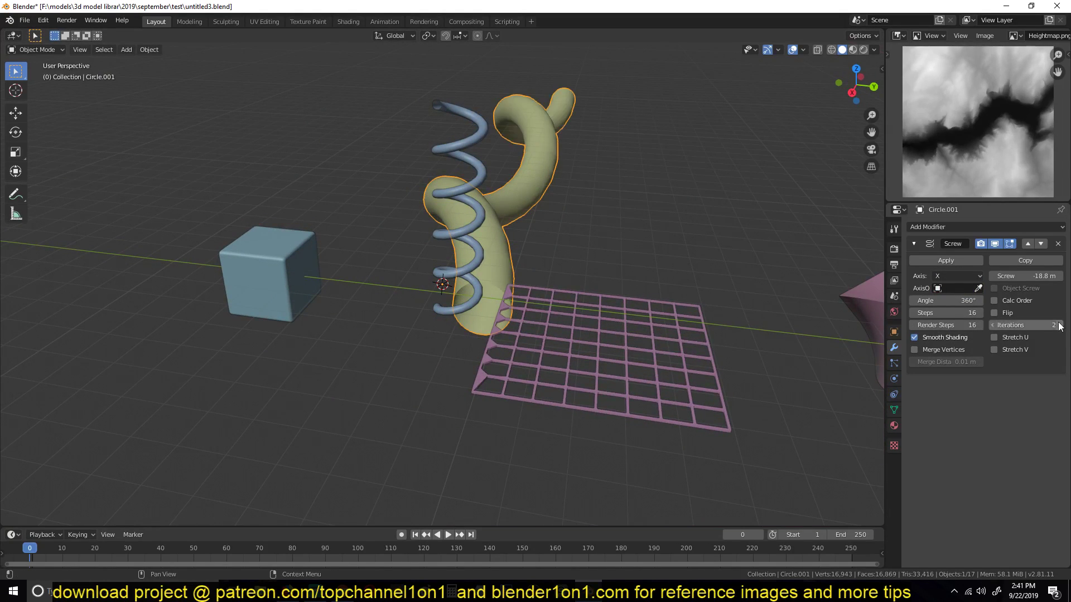
pyautogui.click(1059, 326)
pyautogui.click(1058, 326)
pyautogui.click(1059, 325)
pyautogui.scroll(-5, 661, 192)
pyautogui.moveTo(661, 192); pyautogui.dragTo(554, 209, button='middle')
pyautogui.scroll(-5, 661, 180)
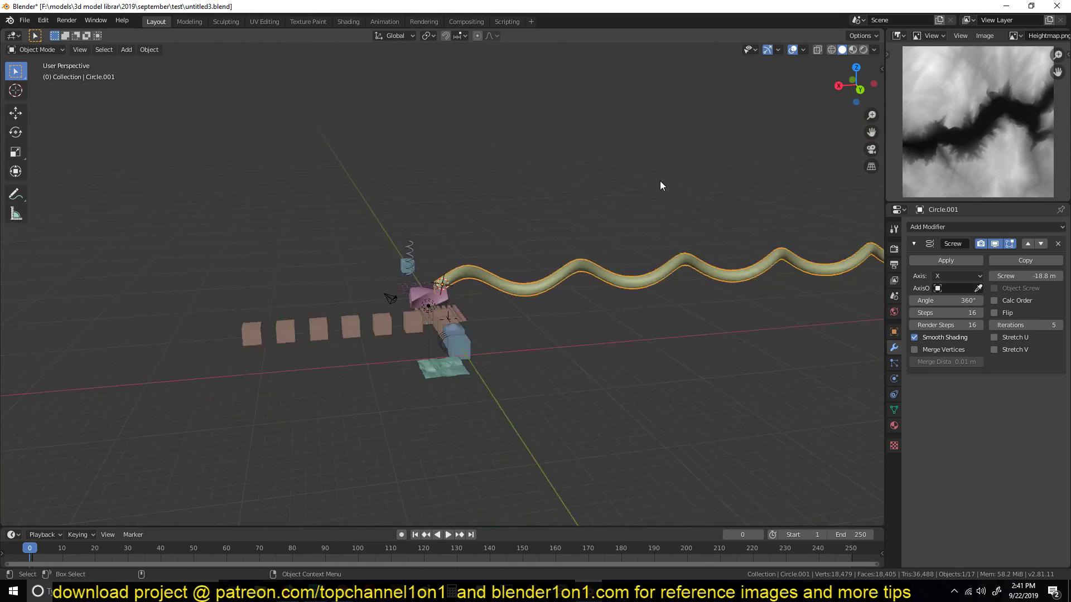
pyautogui.keyDown('shift'); pyautogui.moveTo(660, 181); pyautogui.dragTo(473, 201, button='middle'); pyautogui.keyUp('shift')
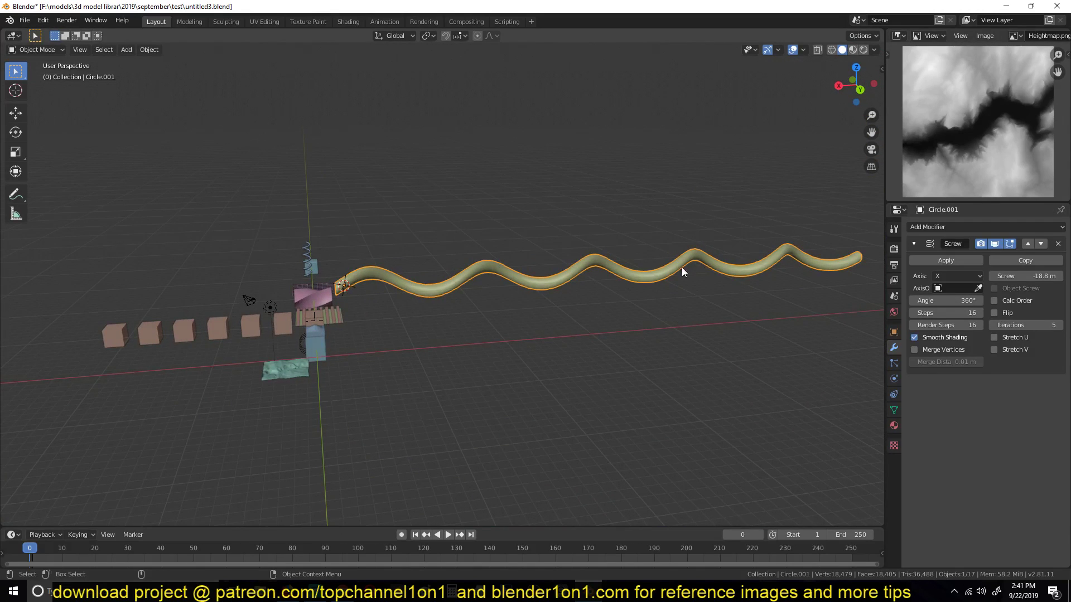
pyautogui.moveTo(682, 266)
pyautogui.mouseDown(button='middle')
pyautogui.moveTo(490, 271)
pyautogui.moveTo(503, 277)
pyautogui.moveTo(498, 325)
pyautogui.mouseUp(button='middle')
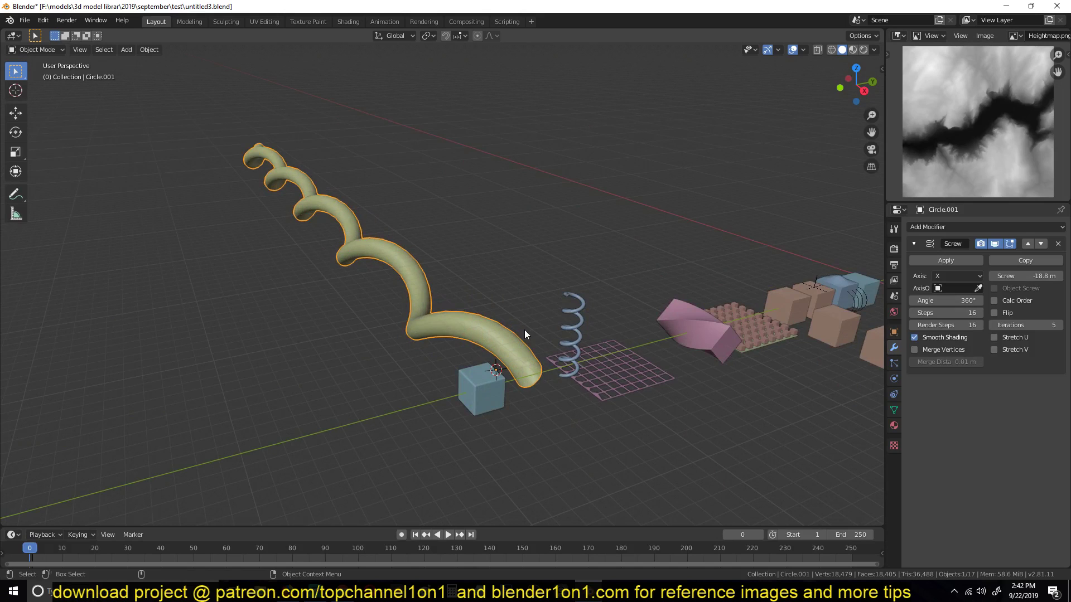
pyautogui.moveTo(564, 349); pyautogui.dragTo(646, 353, button='middle')
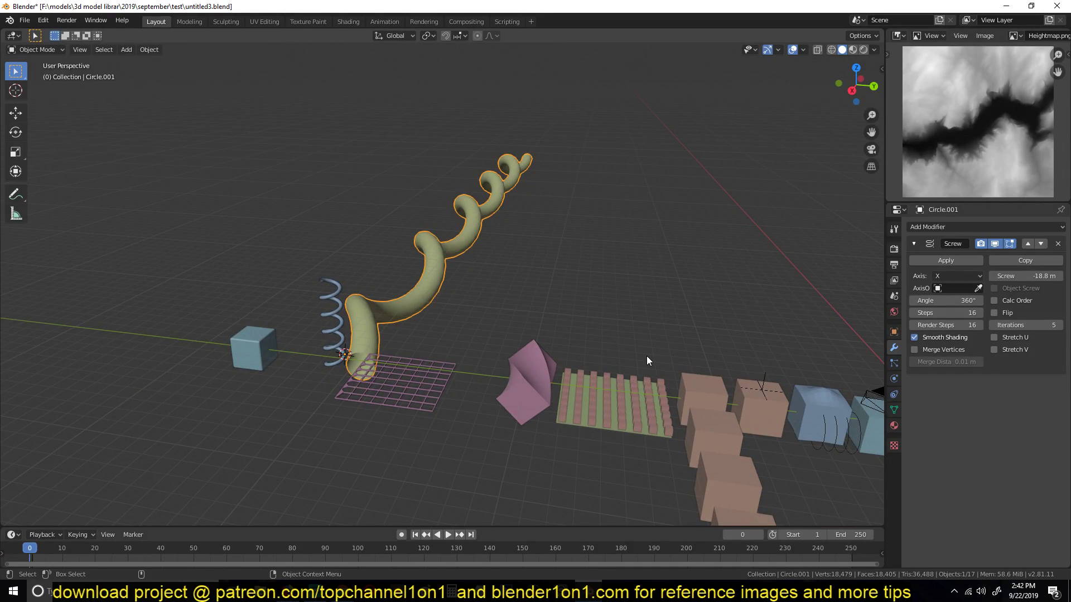
# Step: Delete the thick green screwed tube while keeping the thin blue spring
pyautogui.moveTo(306, 254); pyautogui.dragTo(405, 304)
pyautogui.press('KP_Decimal')
pyautogui.scroll(-3, 527, 246)
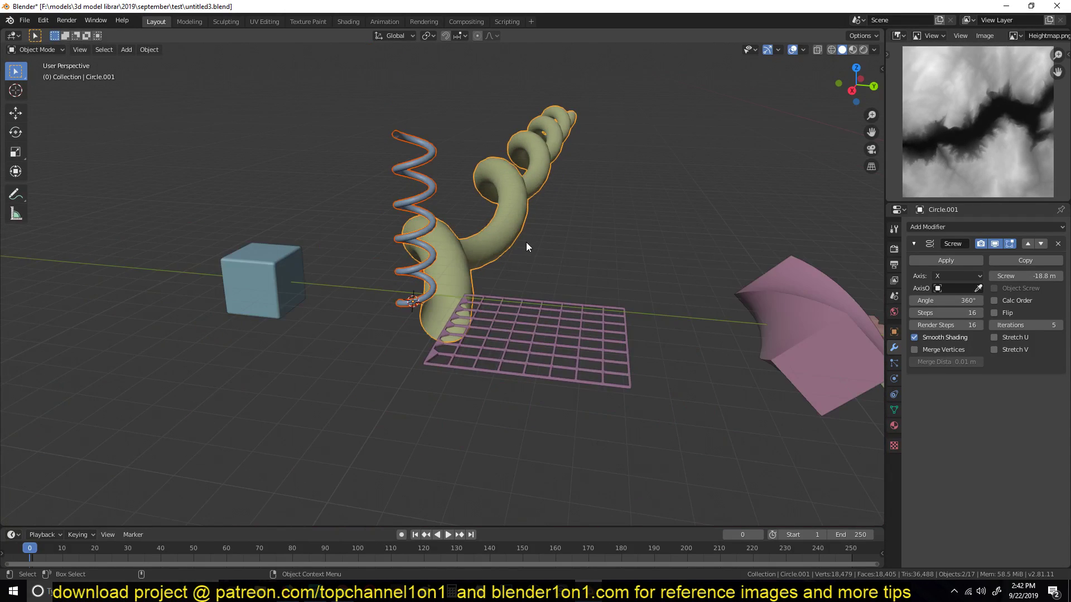
pyautogui.press('x')
pyautogui.click(508, 232)
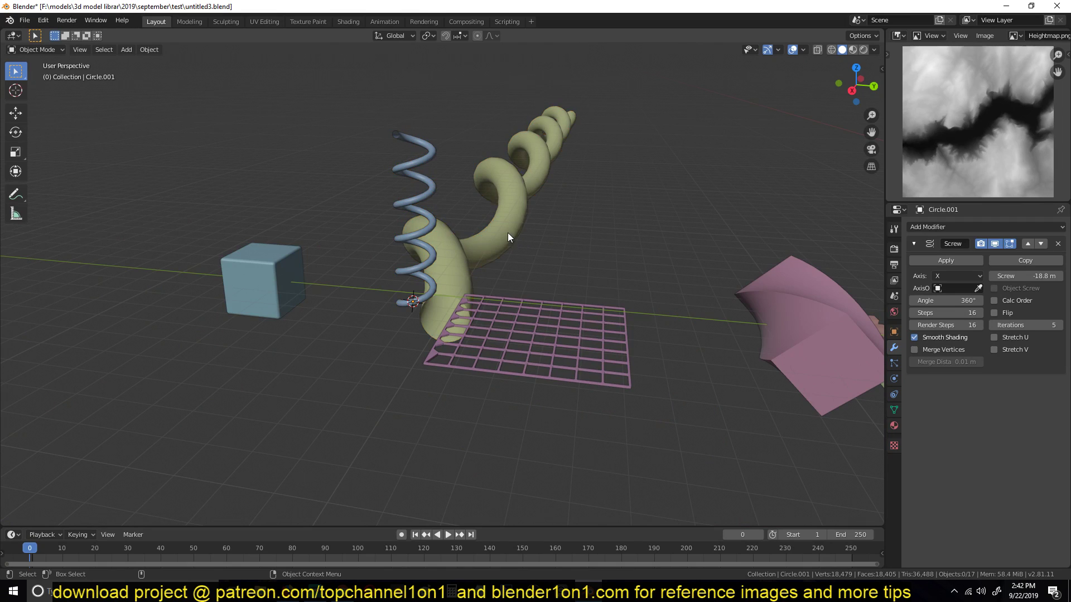
pyautogui.press('Delete')
# Step: Select the pink grid and examine its Skin modifier settings and bar structure from several angles
pyautogui.click(587, 345)
pyautogui.press('KP_Decimal')
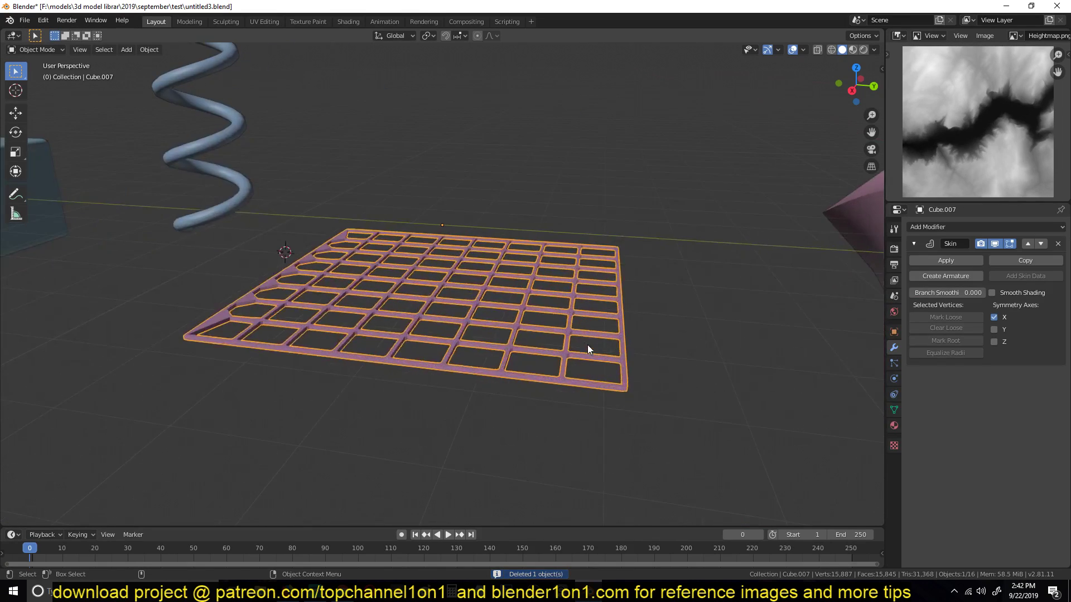
pyautogui.scroll(-4, 585, 349)
pyautogui.moveTo(585, 352); pyautogui.dragTo(721, 369, button='middle')
pyautogui.scroll(4, 611, 408)
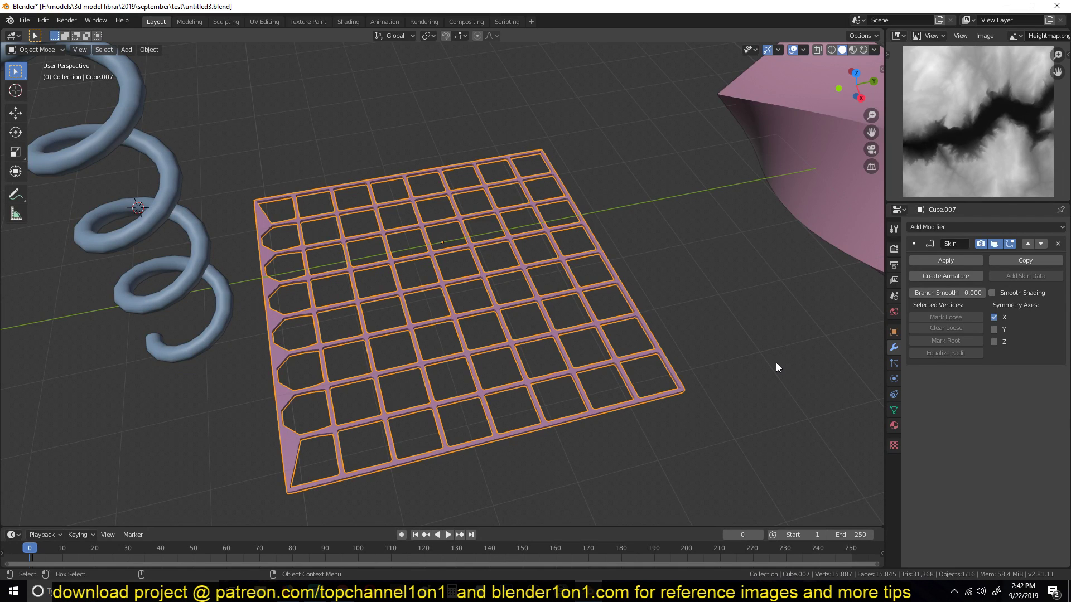
pyautogui.moveTo(764, 354)
pyautogui.mouseDown(button='middle')
pyautogui.moveTo(741, 382)
pyautogui.moveTo(734, 318)
pyautogui.moveTo(756, 361)
pyautogui.mouseUp(button='middle')
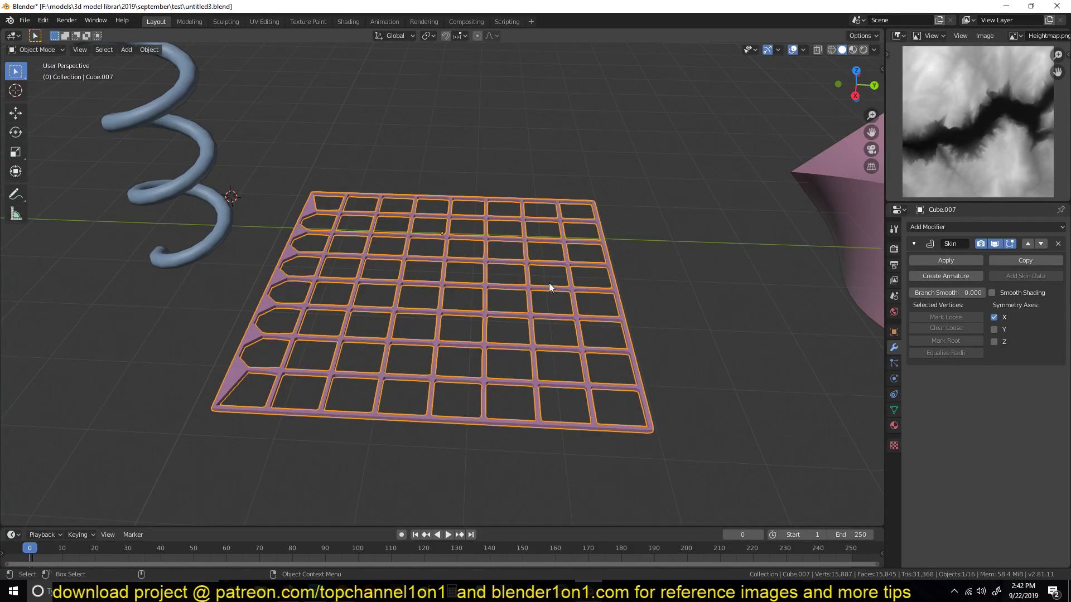
pyautogui.moveTo(549, 287); pyautogui.dragTo(519, 341, button='middle')
pyautogui.scroll(-5, 524, 325)
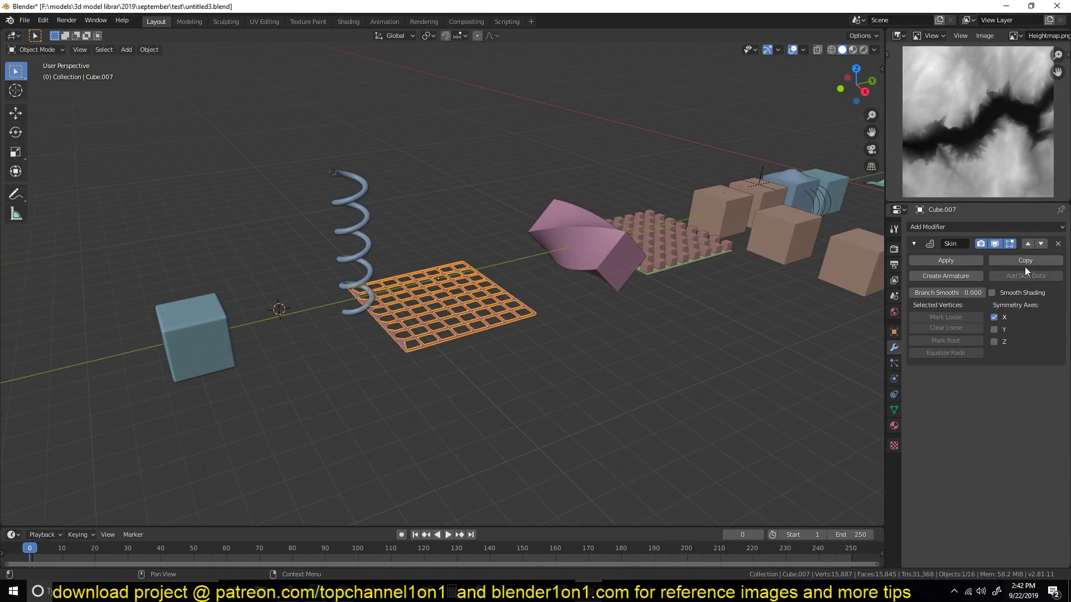
# Step: Hide the Skin modifier in the viewport and show the pink grid's base mesh in Edit Mode
pyautogui.click(995, 244)
pyautogui.scroll(5, 442, 377)
pyautogui.press('Tab')
pyautogui.moveTo(430, 371); pyautogui.dragTo(397, 378, button='middle')
pyautogui.scroll(4, 413, 391)
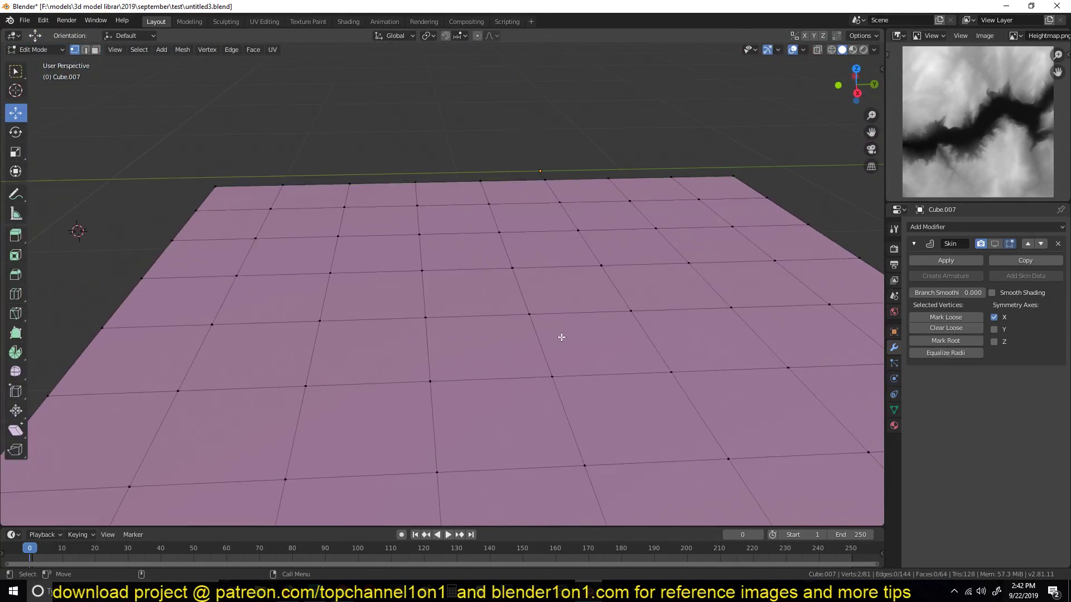
# Step: Pick out a few edges of the pink base mesh, return to Object Mode and show the Skin modifier again
pyautogui.press('2')
pyautogui.click(418, 359)
pyautogui.keyDown('shift'); pyautogui.click(474, 317); pyautogui.keyUp('shift')
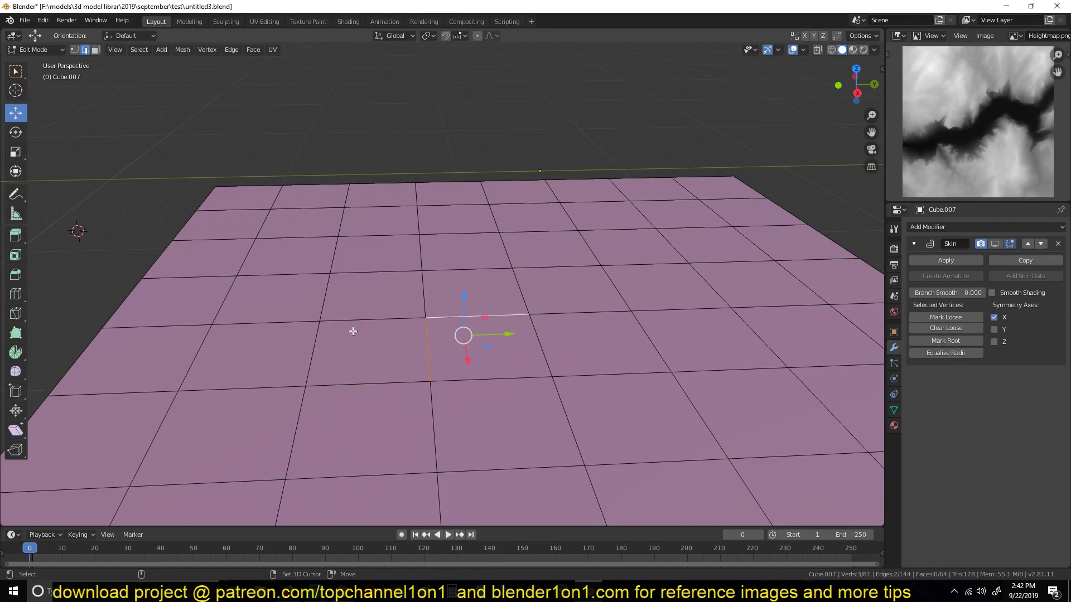
pyautogui.keyDown('shift'); pyautogui.click(353, 331); pyautogui.keyUp('shift')
pyautogui.press('Tab')
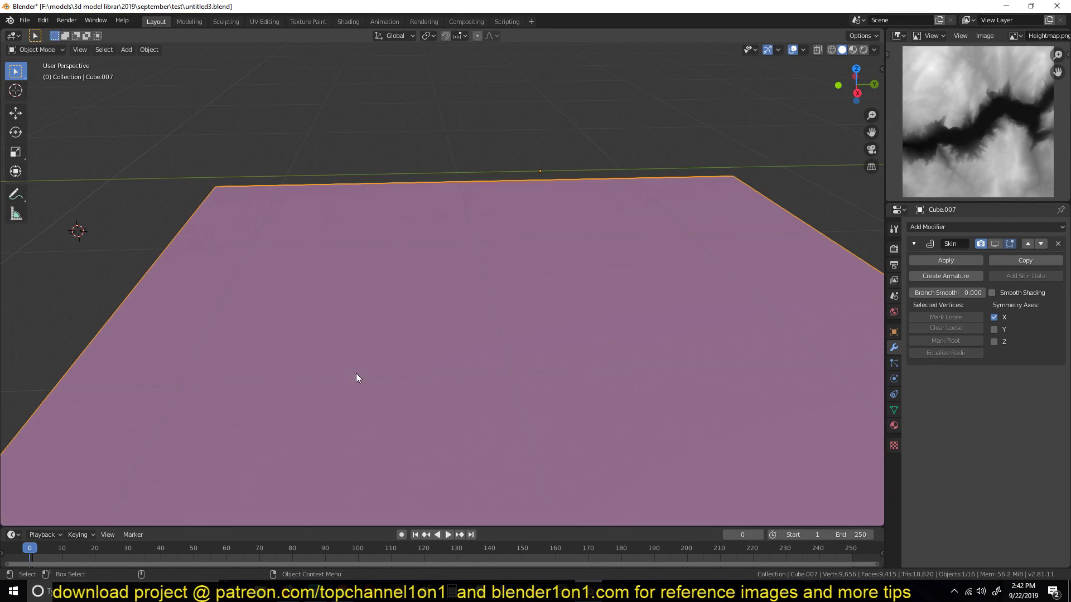
pyautogui.click(994, 243)
pyautogui.scroll(-5, 491, 295)
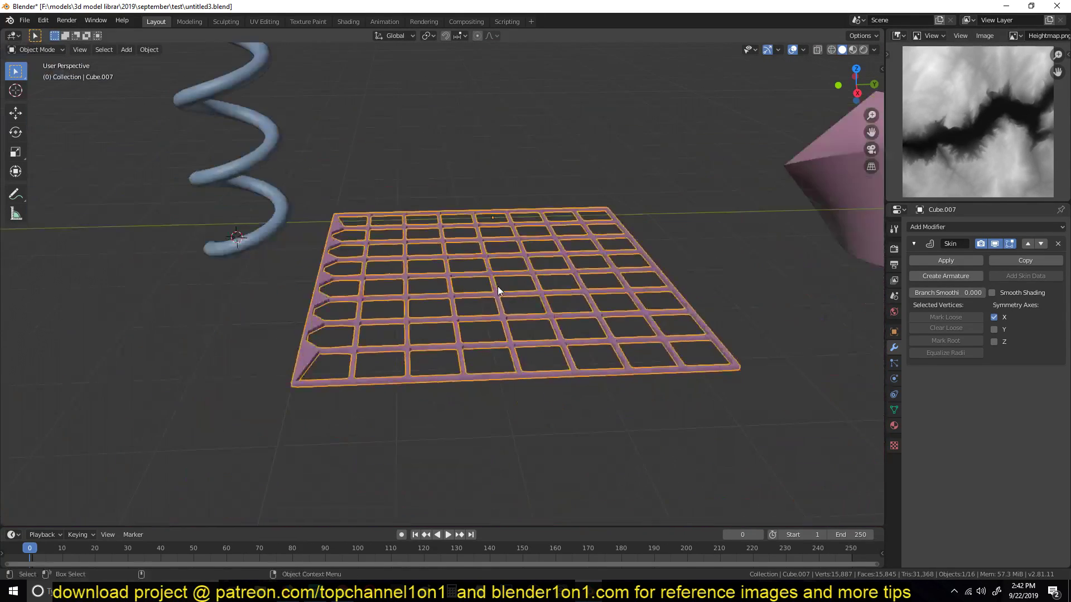
# Step: Replace the pink skinned grid with a new plane and scale the plane up to a similar size
pyautogui.press('Delete')
pyautogui.hotkey('shift', 'a')
pyautogui.moveTo(504, 249)
pyautogui.click(552, 250)
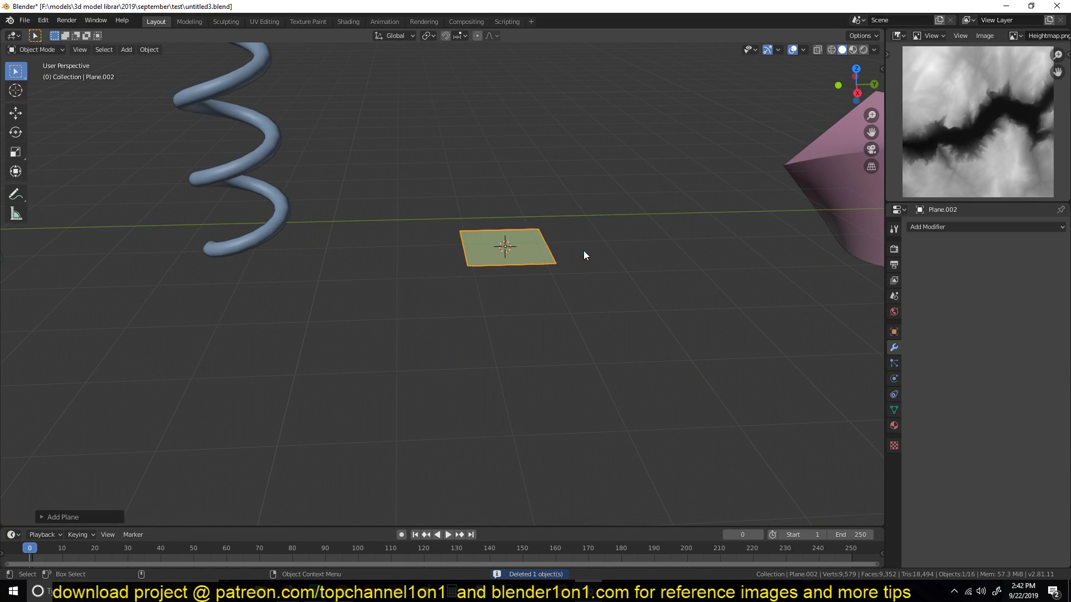
pyautogui.press('s')
pyautogui.click(773, 379)
# Step: Subdivide the plane repeatedly into an 8 by 8 grid of faces and return to Object Mode
pyautogui.press('Tab')
pyautogui.rightClick(557, 263)
pyautogui.click(547, 233)
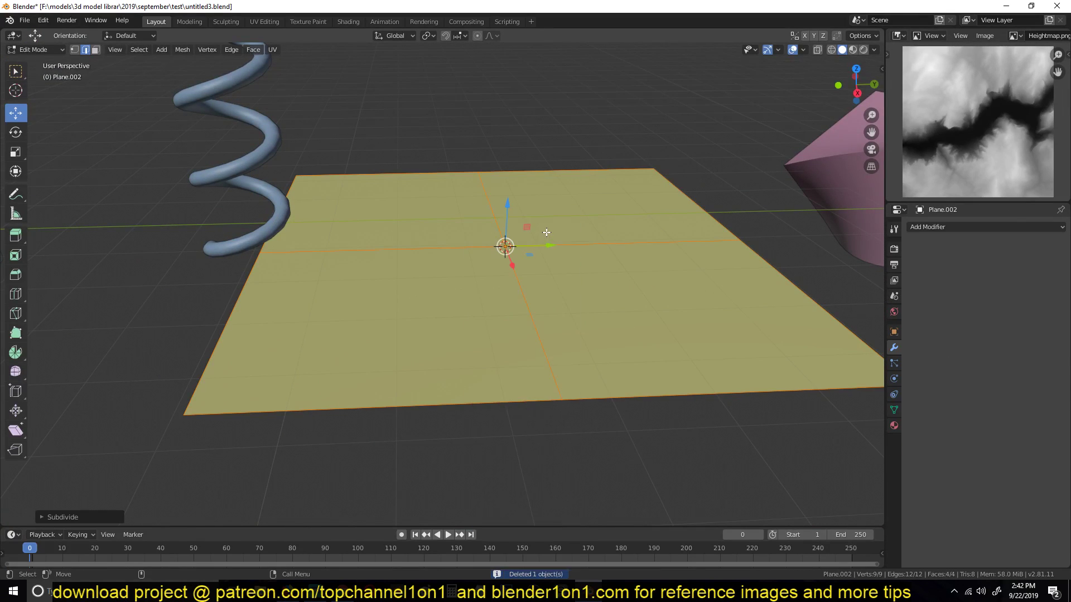
pyautogui.rightClick(547, 232)
pyautogui.click(547, 233)
pyautogui.press('Tab')
# Step: Add a Skin modifier to the subdivided plane and check the resulting thick block
pyautogui.click(952, 224)
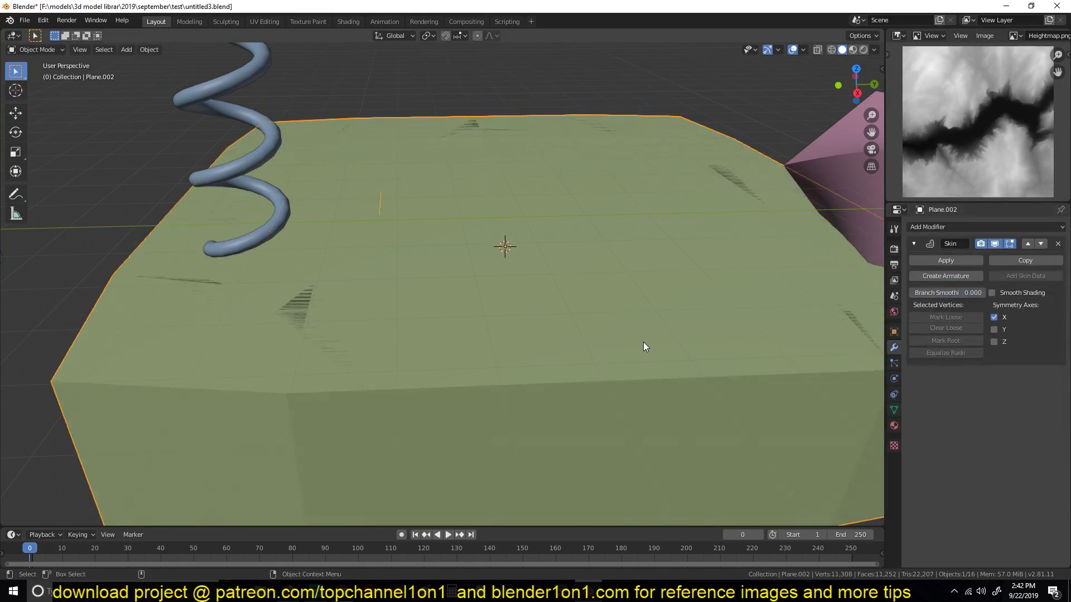
pyautogui.scroll(-7, 644, 342)
pyautogui.moveTo(643, 343); pyautogui.dragTo(628, 310, button='middle')
pyautogui.scroll(4, 627, 309)
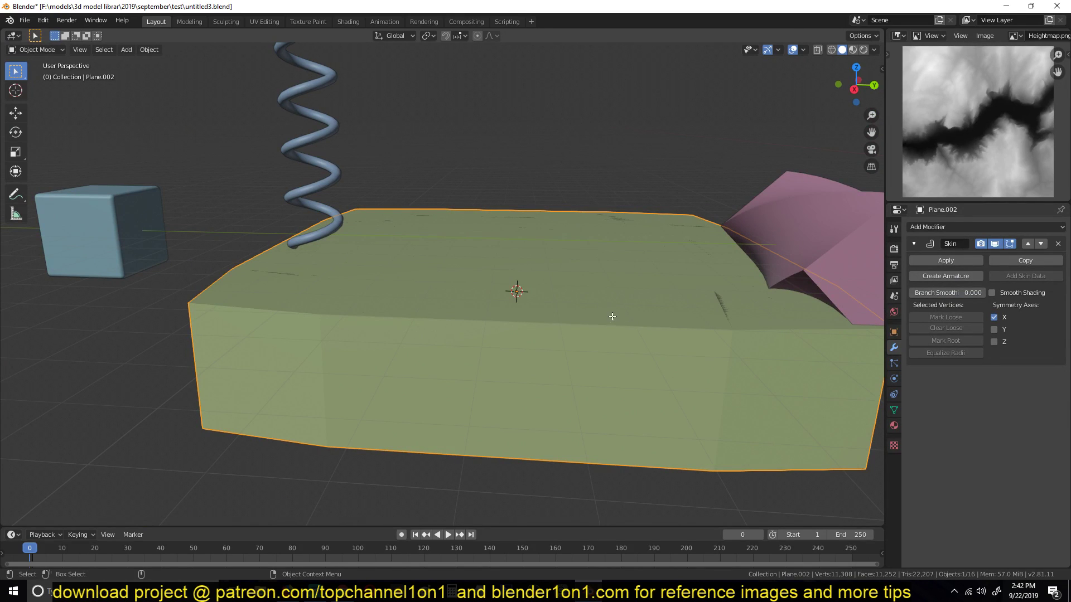
# Step: Shrink the skin radius of all the plane's vertices in Edit Mode until the grid becomes thin bars
pyautogui.press('Tab')
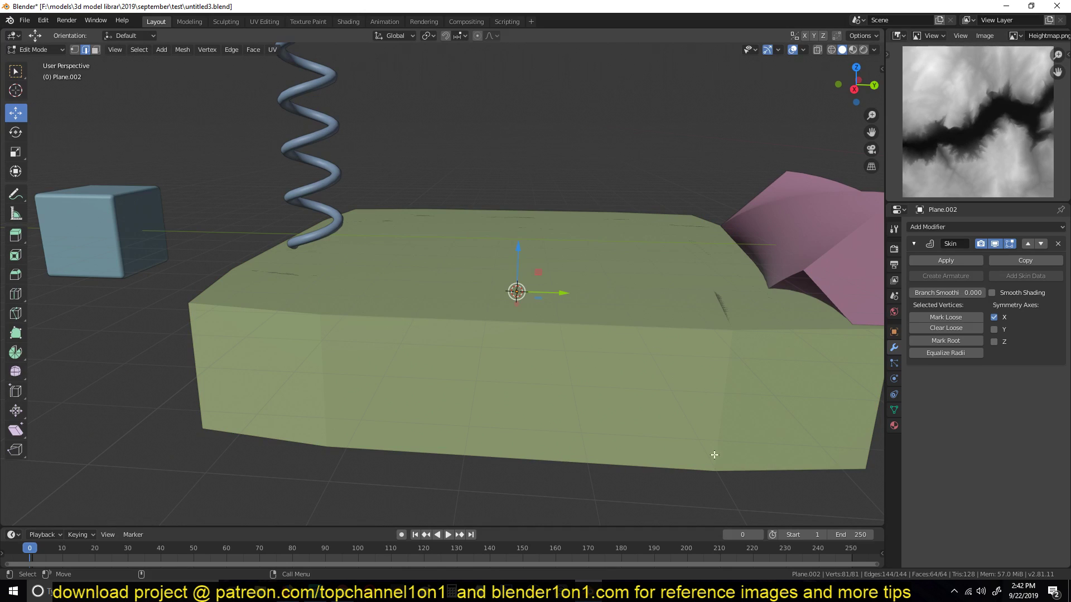
pyautogui.press('s')
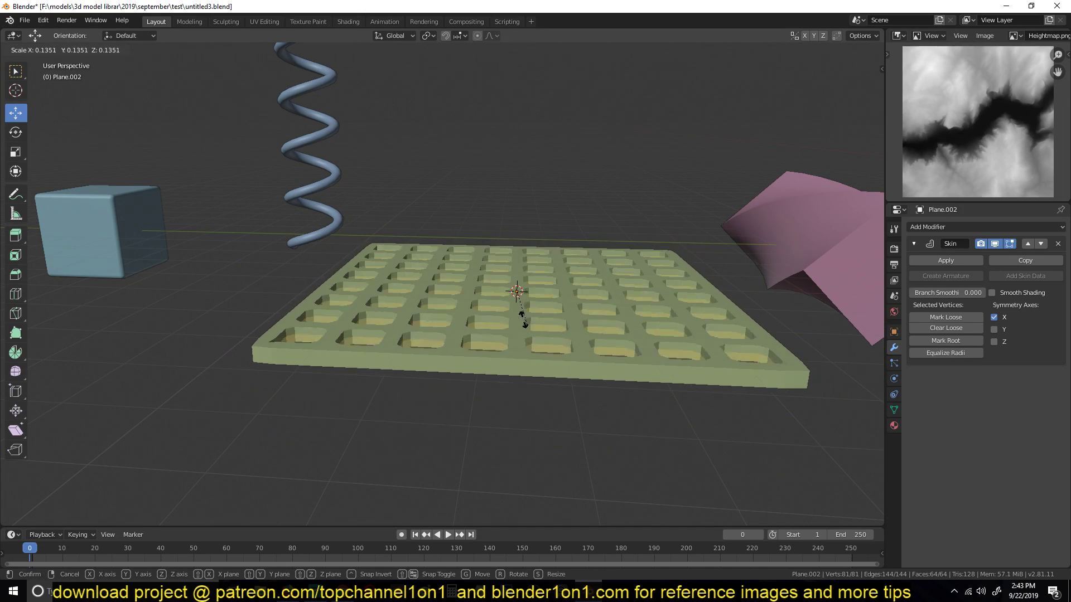
pyautogui.click(688, 421)
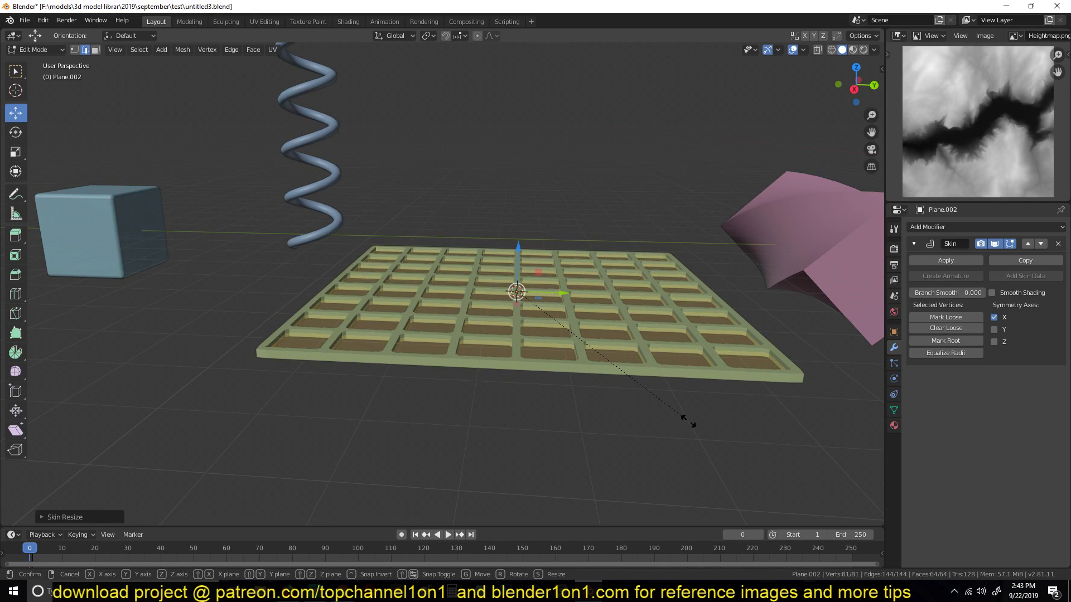
pyautogui.press('Tab')
pyautogui.moveTo(624, 388)
pyautogui.mouseDown(button='middle')
pyautogui.moveTo(641, 427)
pyautogui.moveTo(551, 380)
pyautogui.mouseUp(button='middle')
pyautogui.scroll(3, 647, 412)
# Step: Connect two diagonally opposite vertices of one grid cell with an edge to form a diagonal bar
pyautogui.press('Tab')
pyautogui.press('1')
pyautogui.press('z')
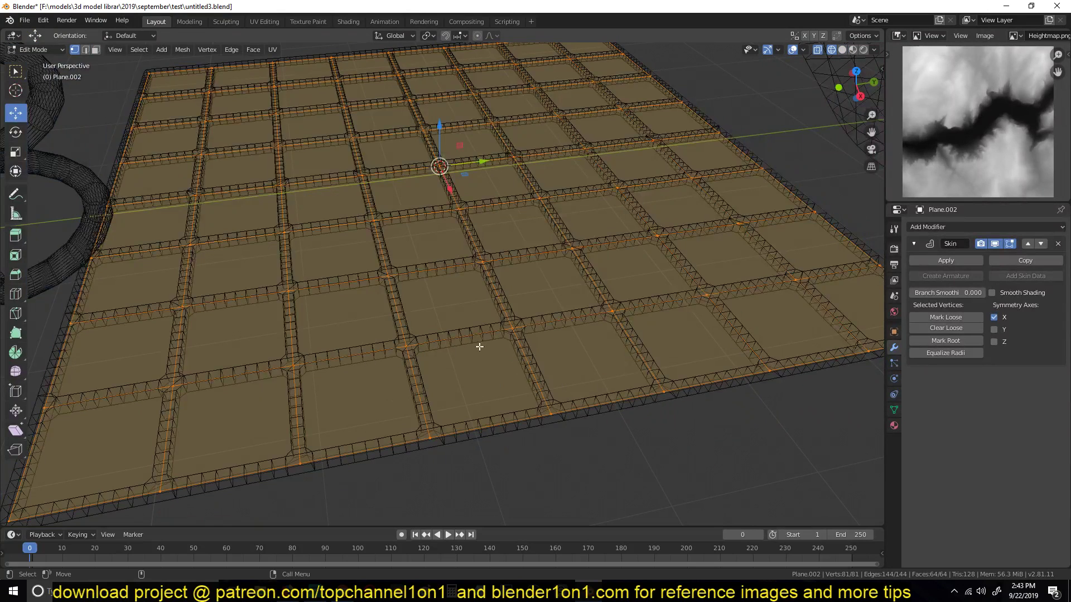
pyautogui.click(497, 331)
pyautogui.keyDown('shift'); pyautogui.click(665, 392); pyautogui.keyUp('shift')
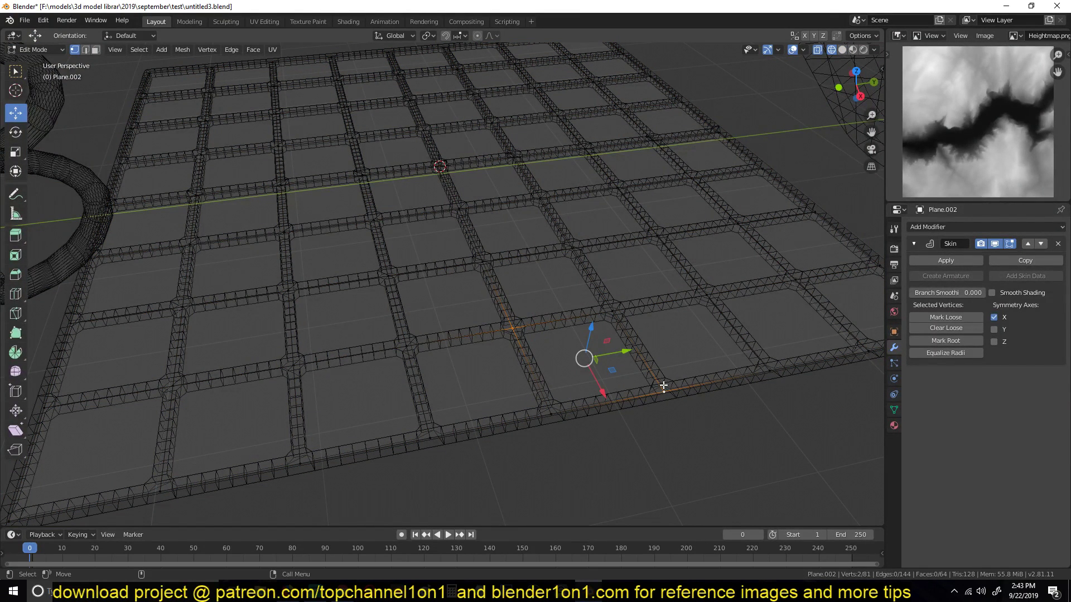
pyautogui.press('f')
pyautogui.press('a')
pyautogui.press('Tab')
pyautogui.moveTo(704, 359); pyautogui.dragTo(580, 340, button='middle')
# Step: Hide the Skin modifier in the viewport and set up a top view of the green grid's vertices for editing
pyautogui.press('Tab')
pyautogui.press('KP_7')
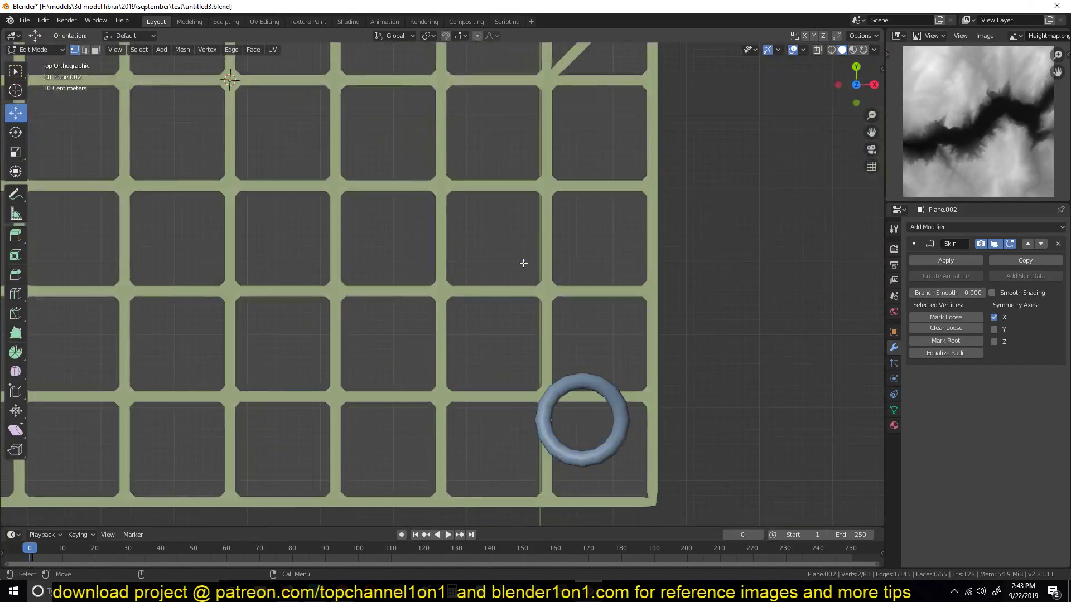
pyautogui.scroll(-4, 591, 297)
pyautogui.click(995, 247)
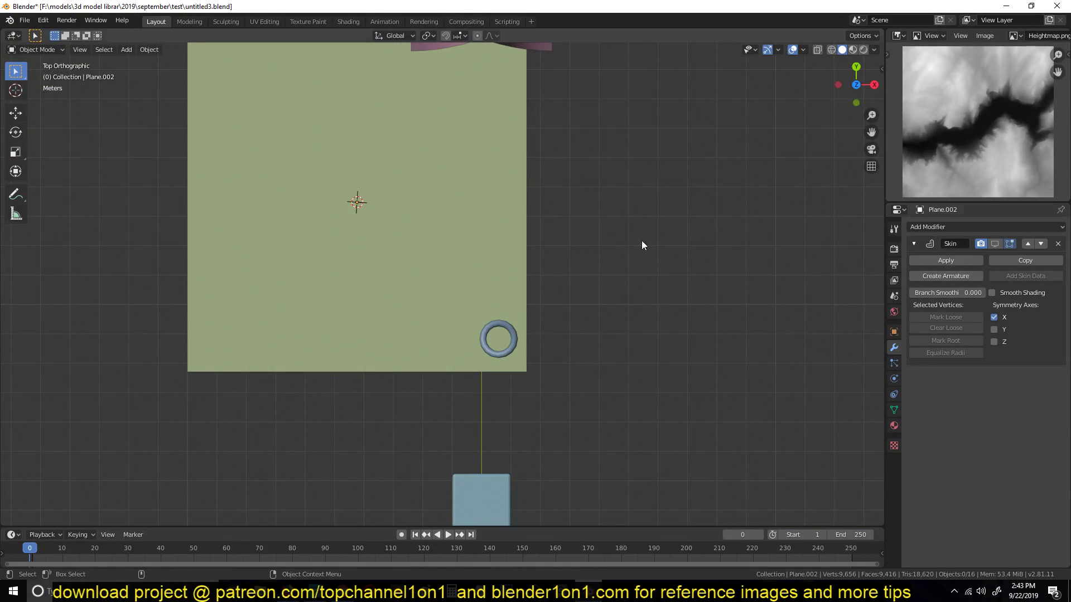
pyautogui.keyDown('shift'); pyautogui.moveTo(465, 220); pyautogui.dragTo(558, 286, button='middle'); pyautogui.keyUp('shift')
pyautogui.scroll(2, 463, 256)
pyautogui.keyDown('shift'); pyautogui.moveTo(464, 256); pyautogui.dragTo(529, 280, button='middle'); pyautogui.keyUp('shift')
pyautogui.hotkey('alt', 'a')
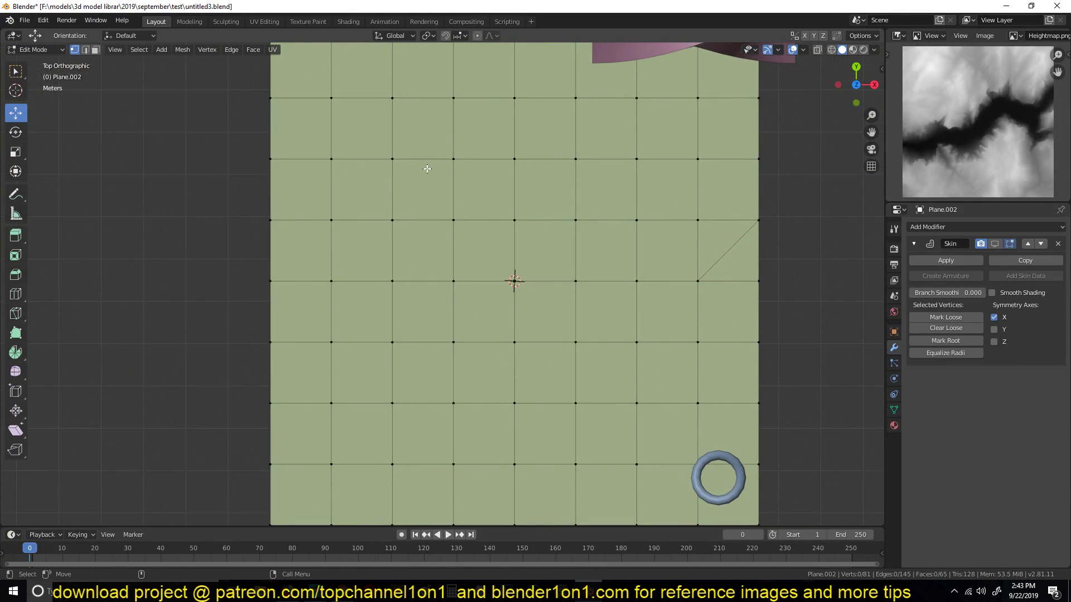
# Step: Connect five more pairs of diagonally opposite vertices across scattered cells of the green grid
pyautogui.keyDown('shift'); pyautogui.click(383, 222); pyautogui.keyUp('shift')
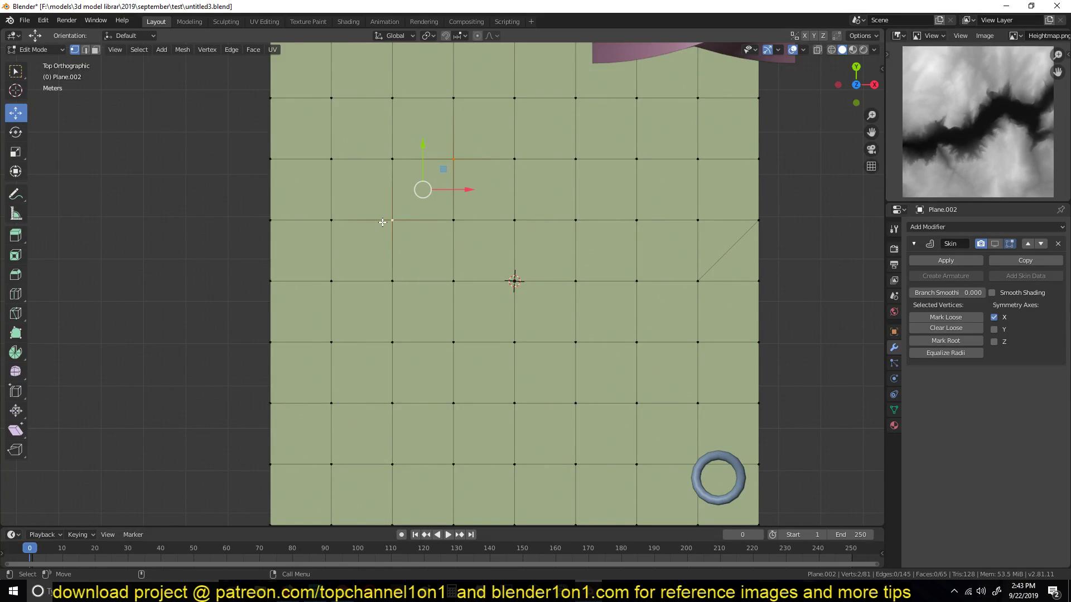
pyautogui.click(403, 291)
pyautogui.click(588, 348)
pyautogui.keyDown('shift'); pyautogui.click(628, 382); pyautogui.keyUp('shift')
pyautogui.keyDown('shift'); pyautogui.moveTo(406, 480); pyautogui.dragTo(441, 405, button='middle'); pyautogui.keyUp('shift')
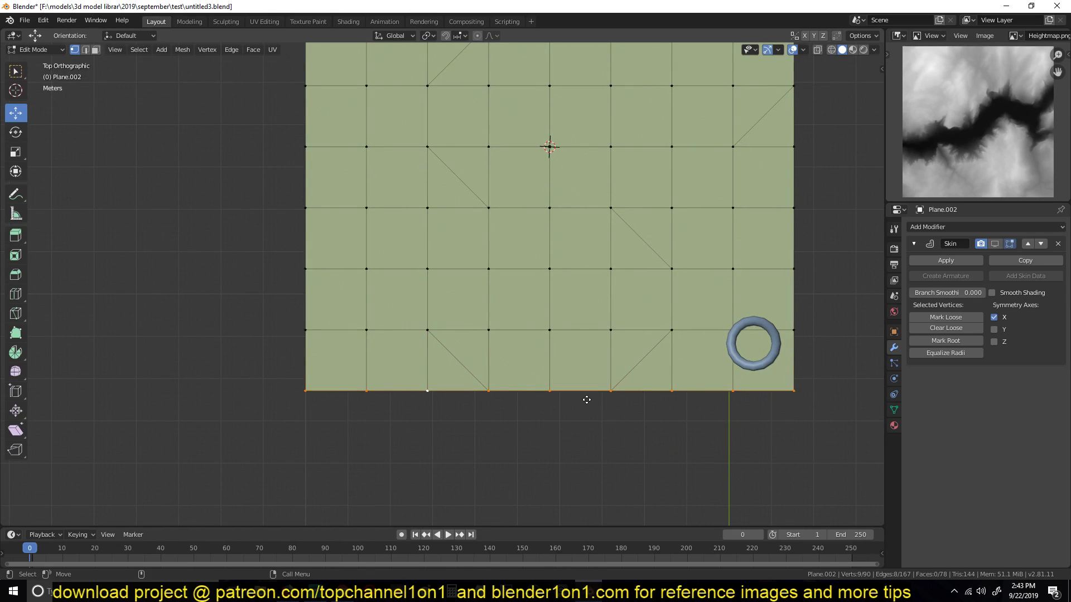
# Step: Extrude the grid's edge row nearest the blue cube outward along Y and show the Skin modifier again
pyautogui.press('Tab')
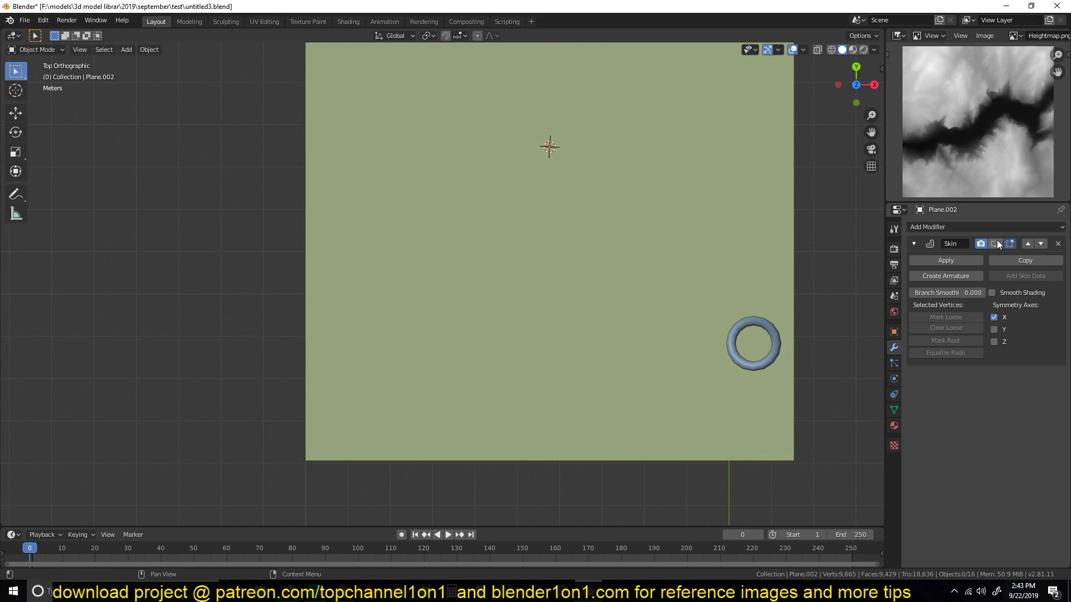
pyautogui.click(995, 244)
pyautogui.scroll(-3, 714, 272)
# Step: Add another diagonal edge in the grid's upper half with the skin showing, and check the lattice in Object Mode
pyautogui.press('Tab')
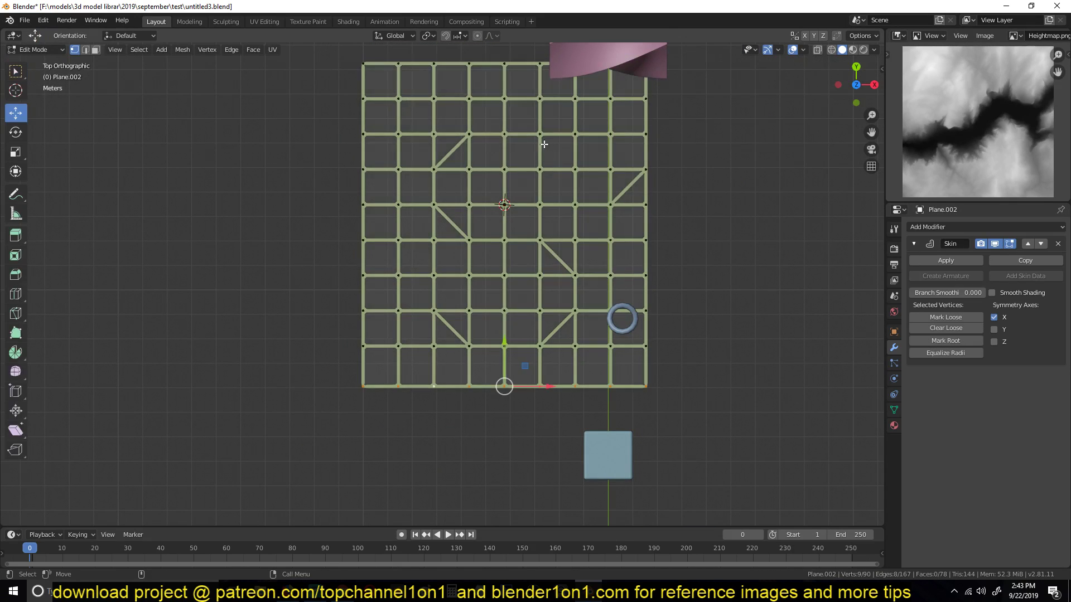
pyautogui.keyDown('shift'); pyautogui.click(576, 173); pyautogui.keyUp('shift')
pyautogui.press('Tab')
pyautogui.moveTo(641, 264); pyautogui.dragTo(587, 270, button='middle')
pyautogui.press('KP_7')
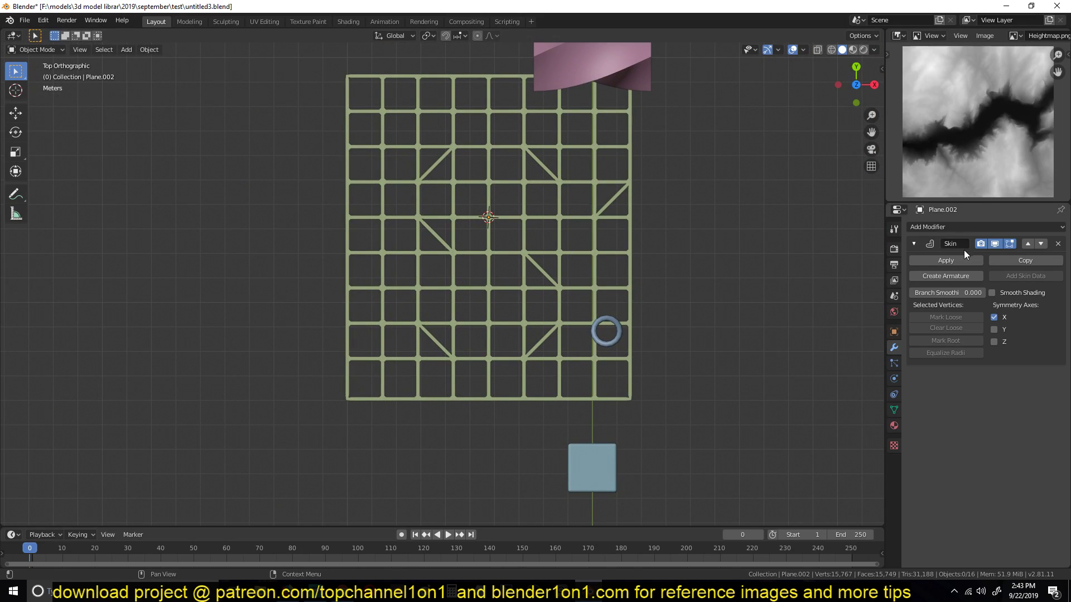
# Step: Duplicate the green lattice in place and remove the Skin modifier from the copy
pyautogui.click(525, 268)
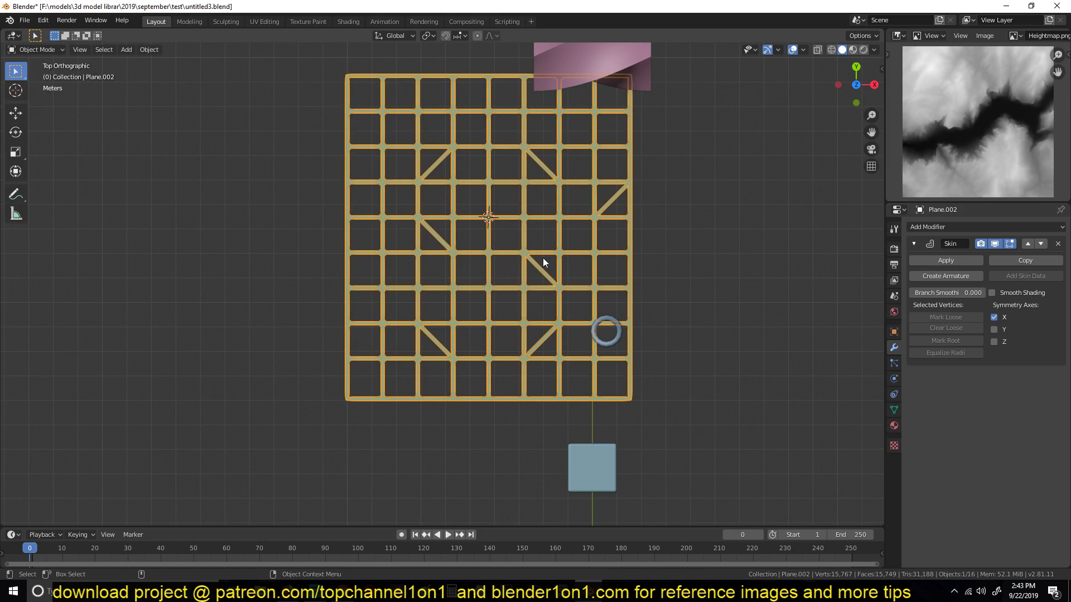
pyautogui.hotkey('shift', 'd')
pyautogui.rightClick(587, 265)
pyautogui.moveTo(586, 265)
pyautogui.mouseDown(button='middle')
pyautogui.moveTo(547, 213)
pyautogui.moveTo(577, 272)
pyautogui.mouseUp(button='middle')
pyautogui.press('g')
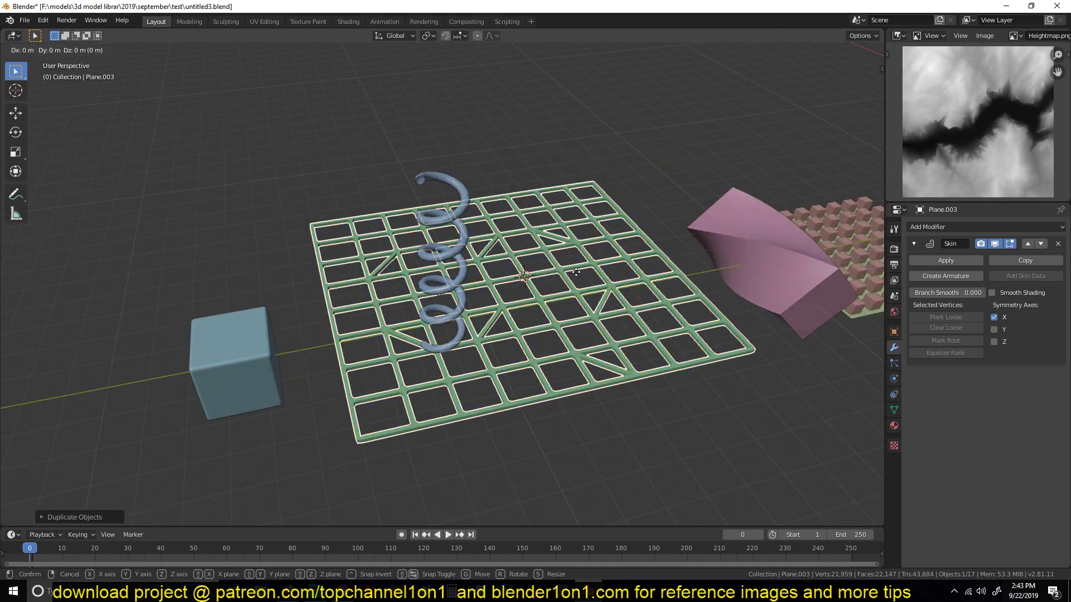
pyautogui.click(577, 272)
pyautogui.click(1058, 244)
# Step: Inset all faces of the duplicated grid individually by about 0.034 m
pyautogui.press('Tab')
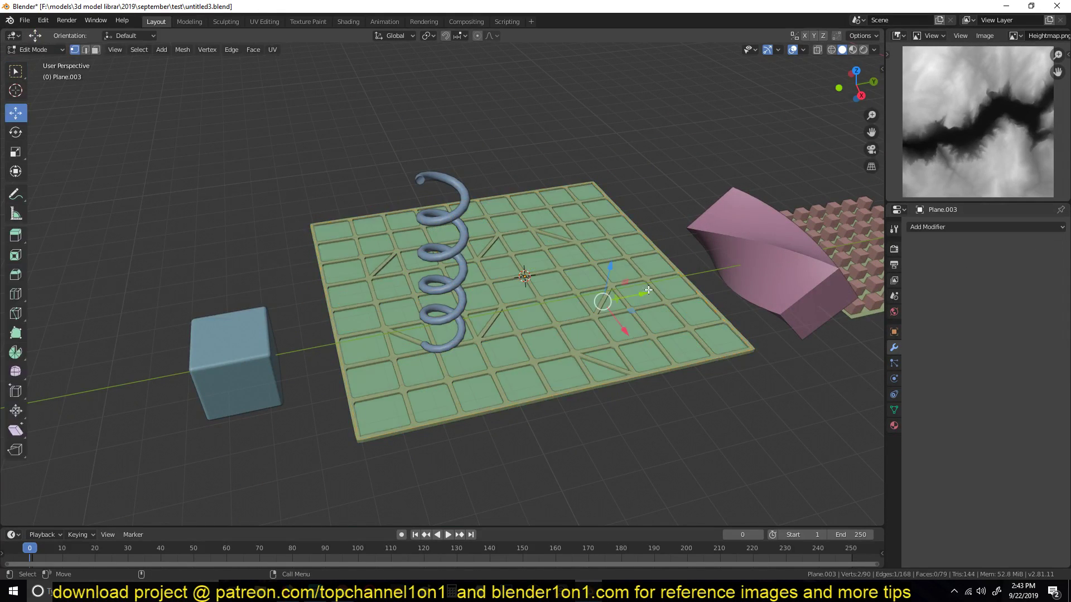
pyautogui.press('Tab')
pyautogui.moveTo(618, 315); pyautogui.dragTo(710, 337, button='middle')
pyautogui.press('Tab')
pyautogui.scroll(2, 679, 209)
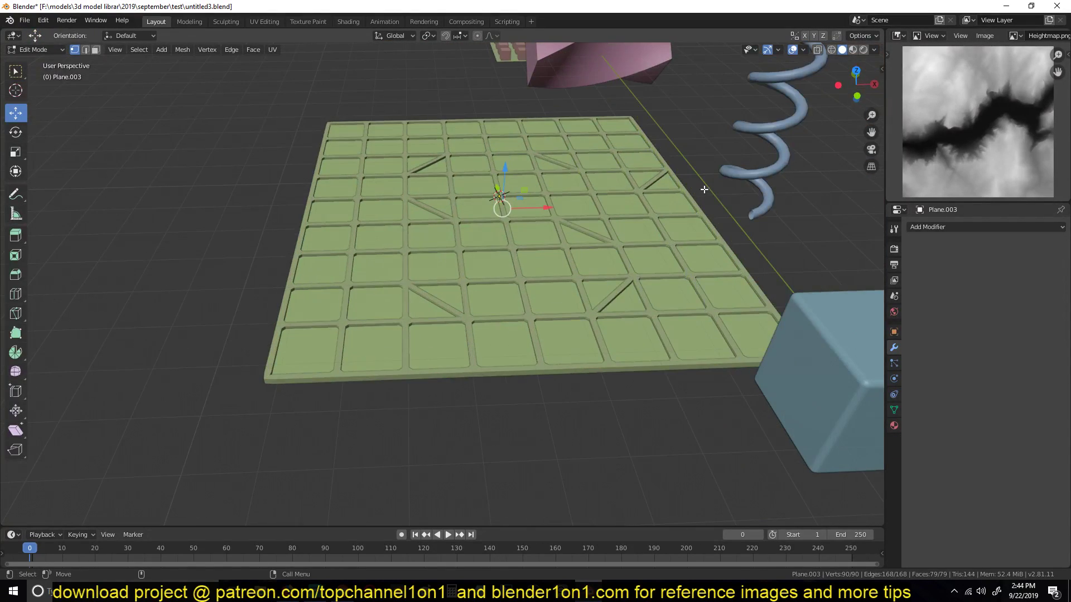
pyautogui.press('i')
pyautogui.press('i')
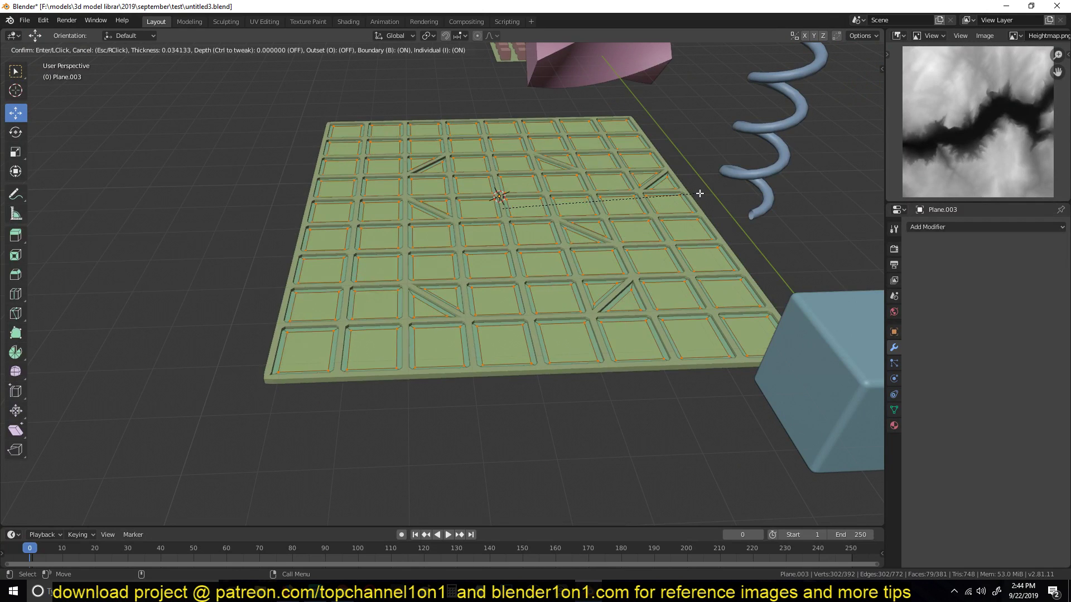
pyautogui.click(702, 193)
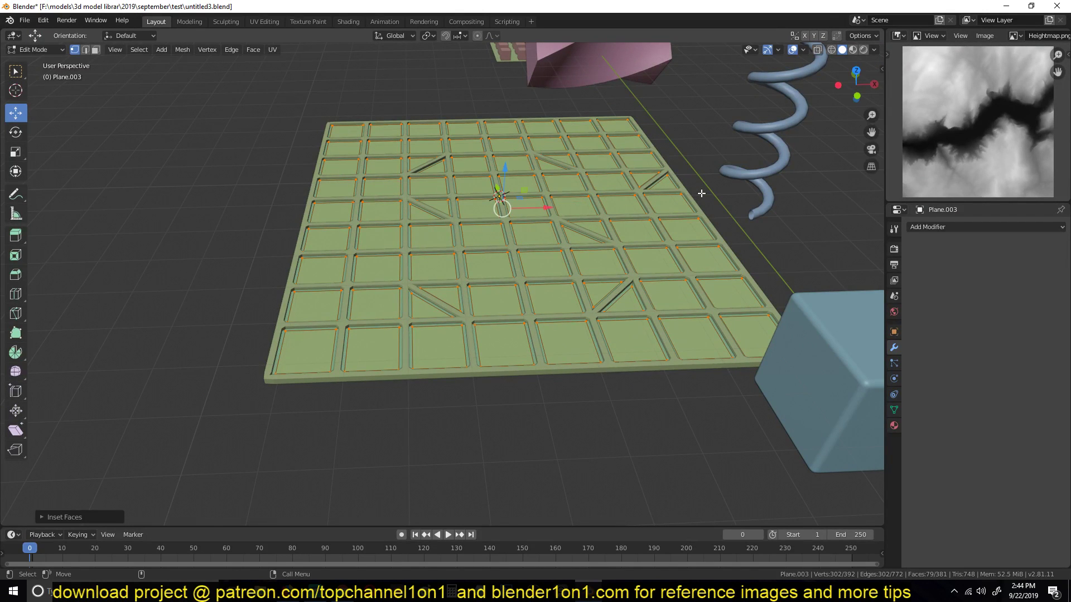
# Step: Extrude the inset panels slightly outward and check the raised panels in Object Mode
pyautogui.press('e')
pyautogui.click(701, 190)
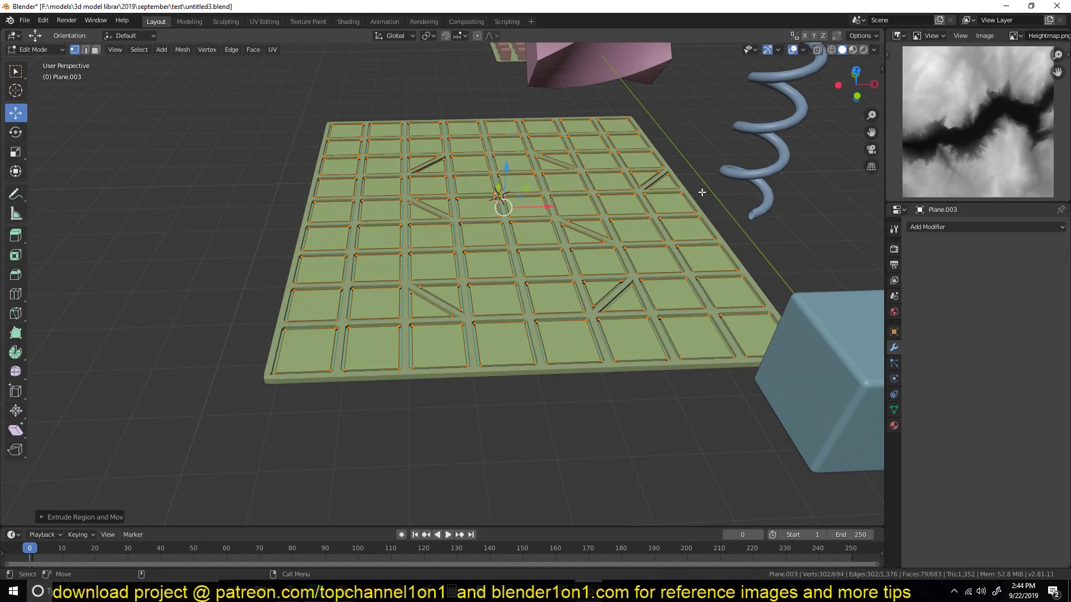
pyautogui.press('Tab')
pyautogui.moveTo(701, 190); pyautogui.dragTo(581, 128, button='middle')
pyautogui.scroll(5, 645, 245)
# Step: Scale the extruded panel tops down to about 0.86 around their Individual Origins to slope their sides
pyautogui.press('Tab')
pyautogui.moveTo(627, 180); pyautogui.dragTo(628, 193, button='middle')
pyautogui.press('.')
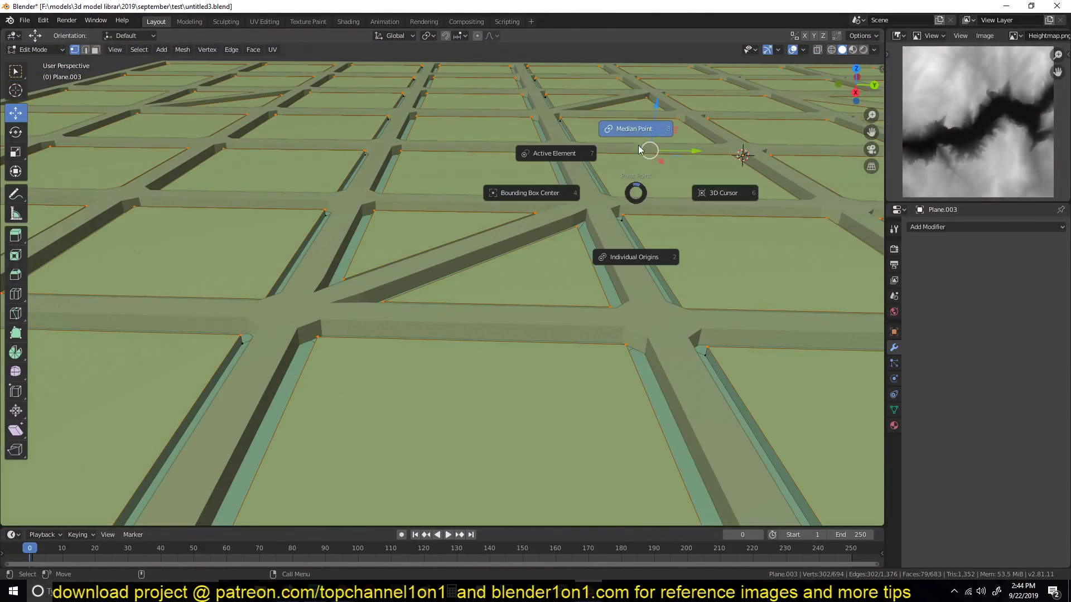
pyautogui.click(629, 258)
pyautogui.press('s')
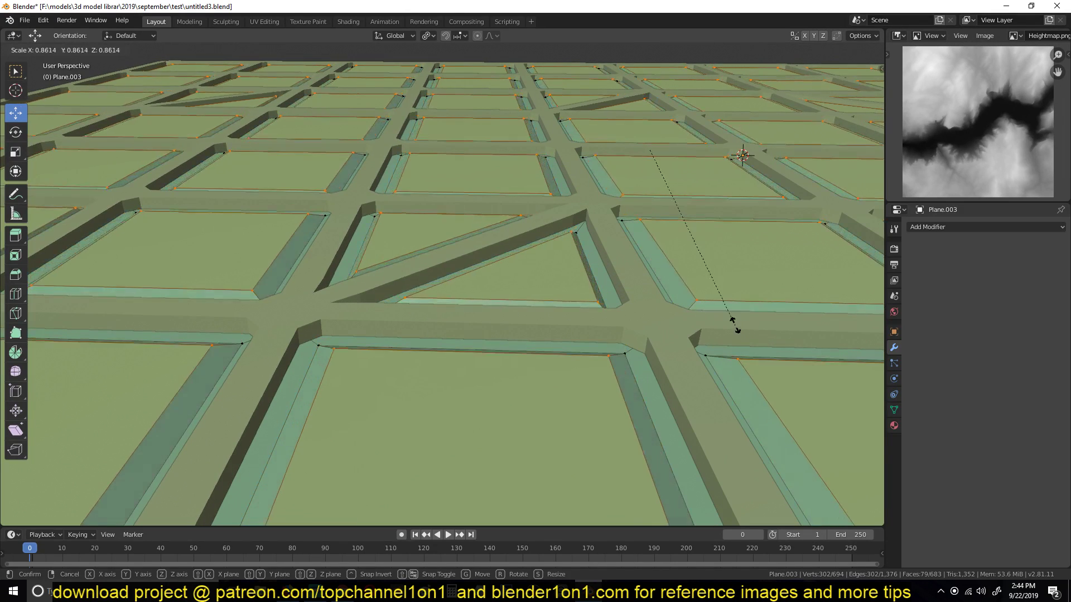
pyautogui.click(725, 316)
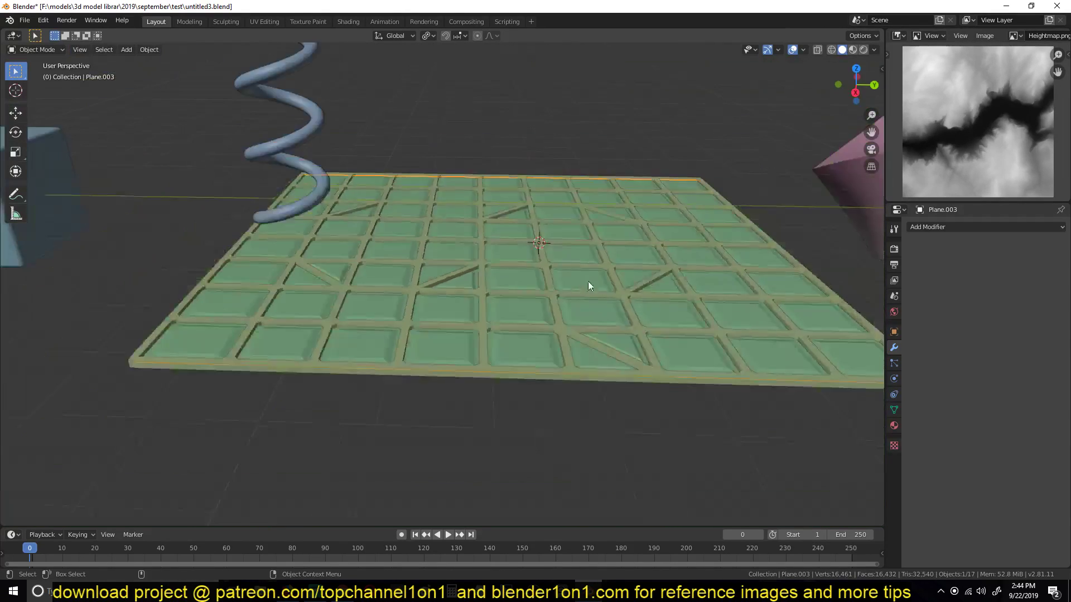
# Step: Add a Bevel modifier to the panelled grid
pyautogui.moveTo(588, 286); pyautogui.dragTo(653, 250, button='middle')
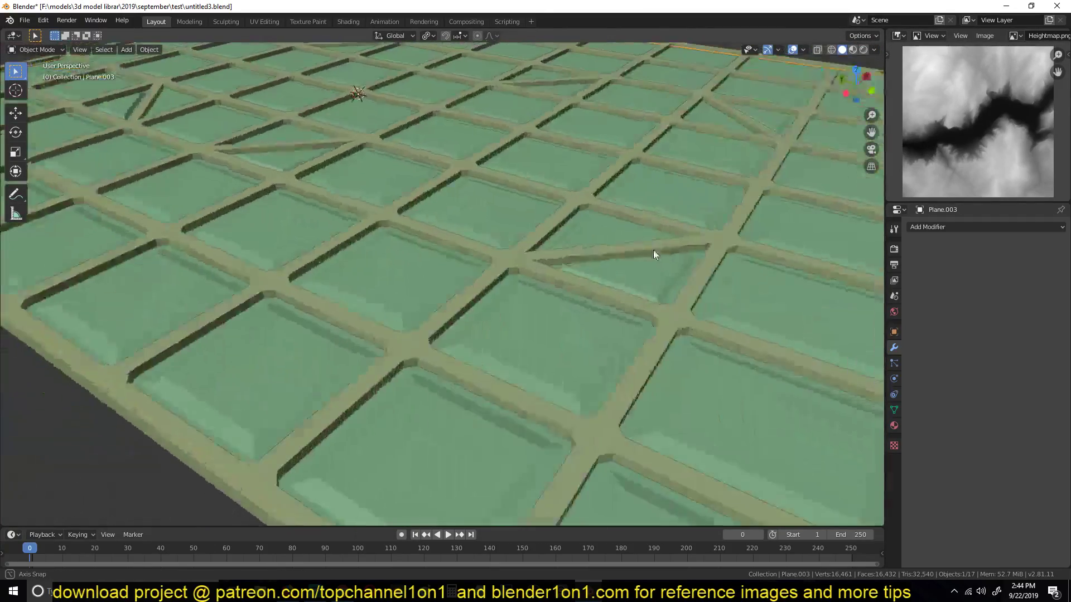
pyautogui.scroll(-2, 648, 256)
pyautogui.click(943, 227)
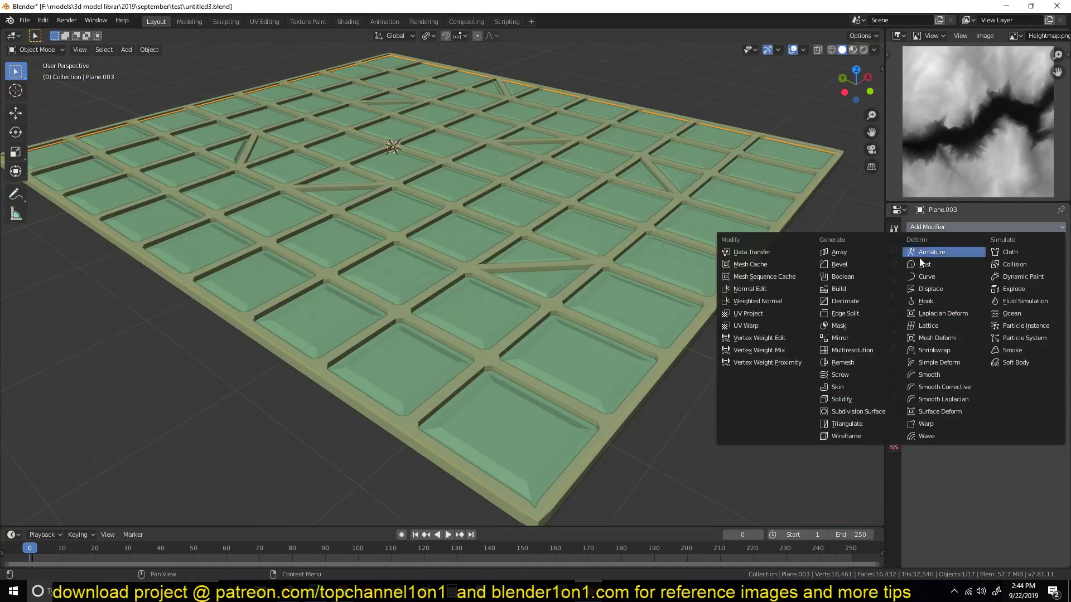
pyautogui.click(852, 260)
pyautogui.scroll(2, 724, 272)
pyautogui.scroll(-3, 724, 267)
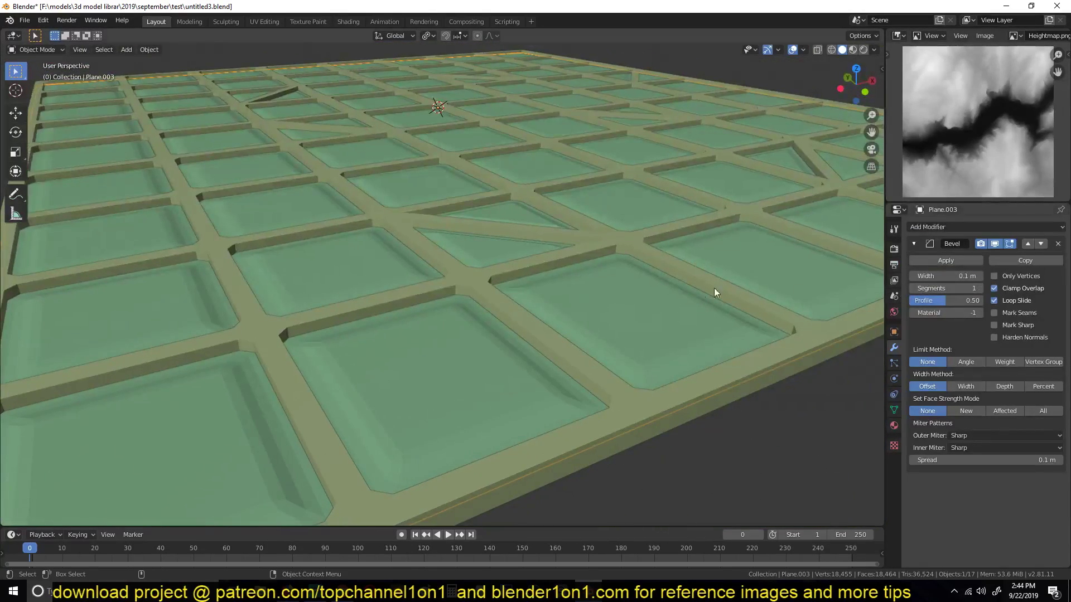
# Step: Set the Bevel width to 0.001 m with 2 segments, using wireframe to judge it, and return to solid shading
pyautogui.hotkey('shift', 'z')
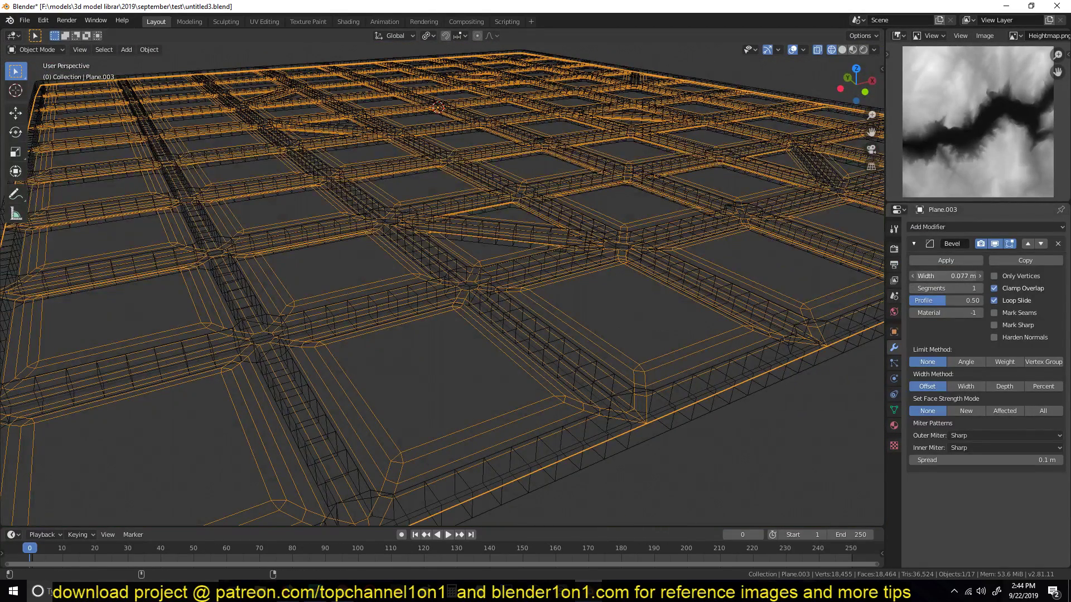
pyautogui.moveTo(945, 276); pyautogui.dragTo(917, 276)
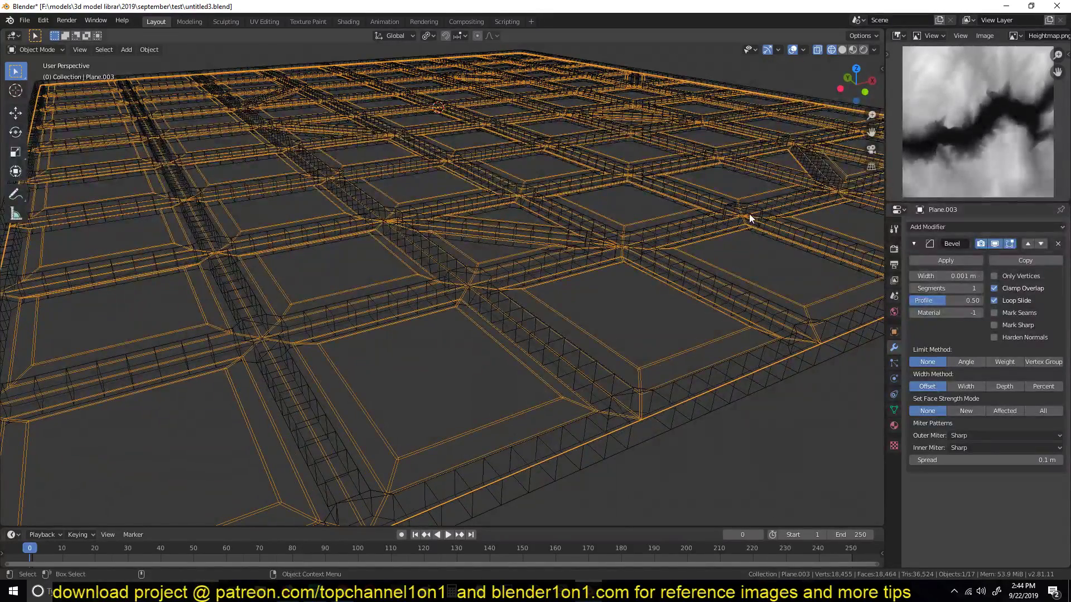
pyautogui.click(978, 287)
pyautogui.press('z')
pyautogui.click(728, 246)
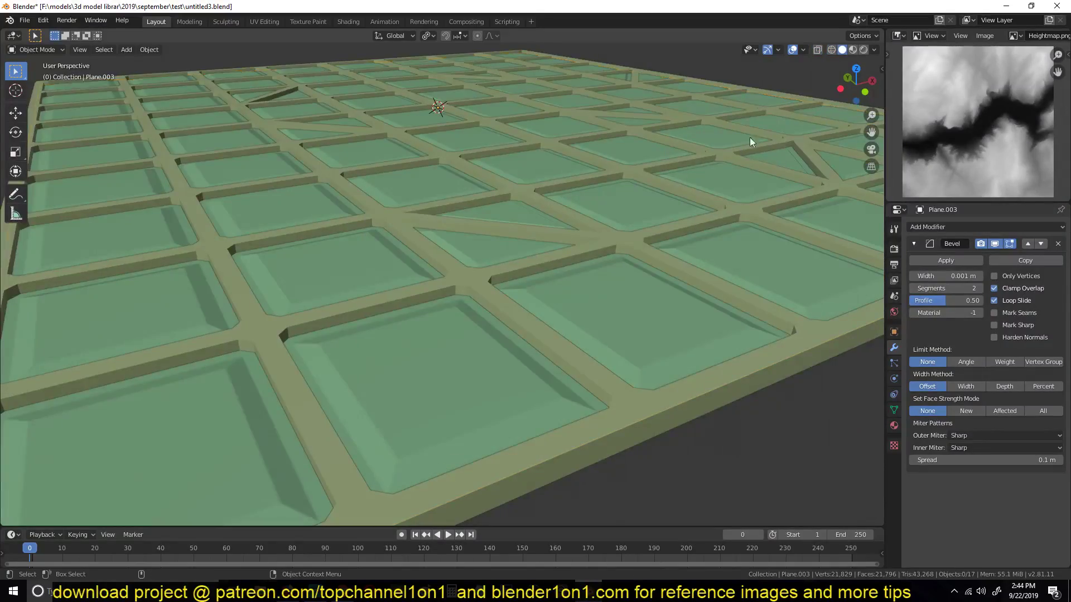
# Step: Turn on cavity shading in the viewport to emphasize the bevelled edges
pyautogui.click(873, 49)
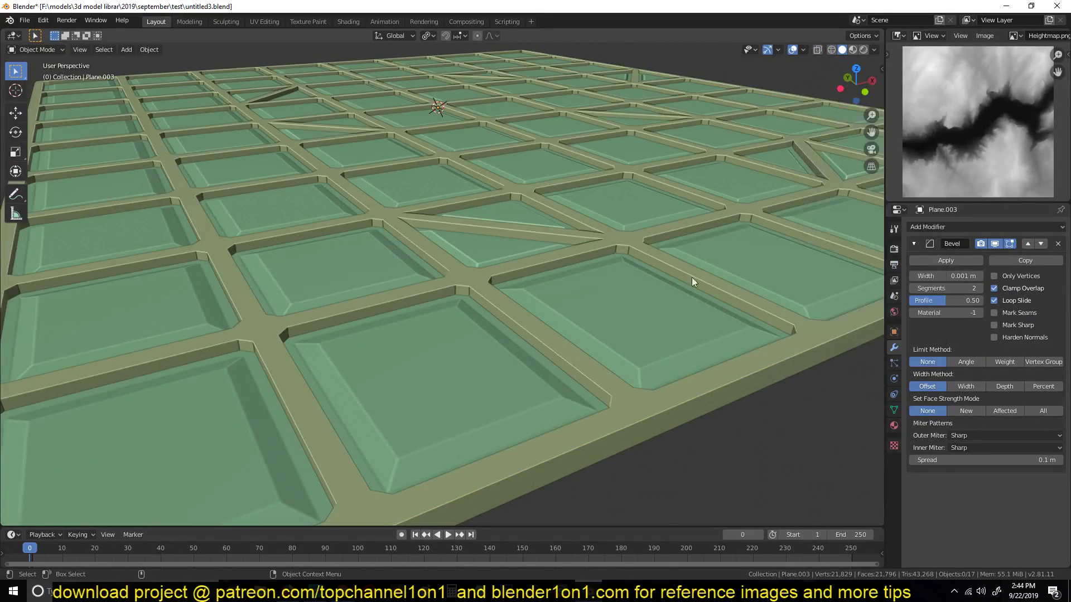
pyautogui.moveTo(692, 276)
pyautogui.mouseDown(button='middle')
pyautogui.moveTo(454, 285)
pyautogui.moveTo(403, 266)
pyautogui.moveTo(473, 304)
pyautogui.moveTo(561, 277)
pyautogui.moveTo(608, 191)
pyautogui.mouseUp(button='middle')
pyautogui.scroll(-5, 403, 266)
pyautogui.moveTo(604, 232); pyautogui.dragTo(435, 318, button='middle')
# Step: Frame the twisted pink block and remove its Simple Deform modifier
pyautogui.click(472, 278)
pyautogui.press('KP_Decimal')
pyautogui.click(316, 591)
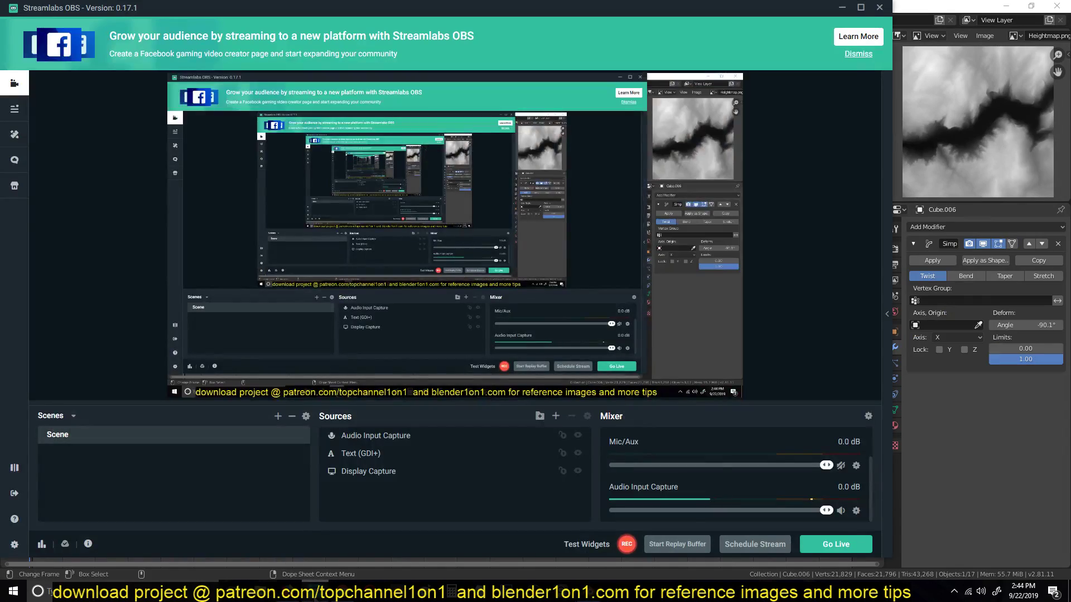
pyautogui.hotkey('alt', 'Tab')
pyautogui.moveTo(457, 309); pyautogui.dragTo(586, 296, button='middle')
pyautogui.scroll(3, 484, 306)
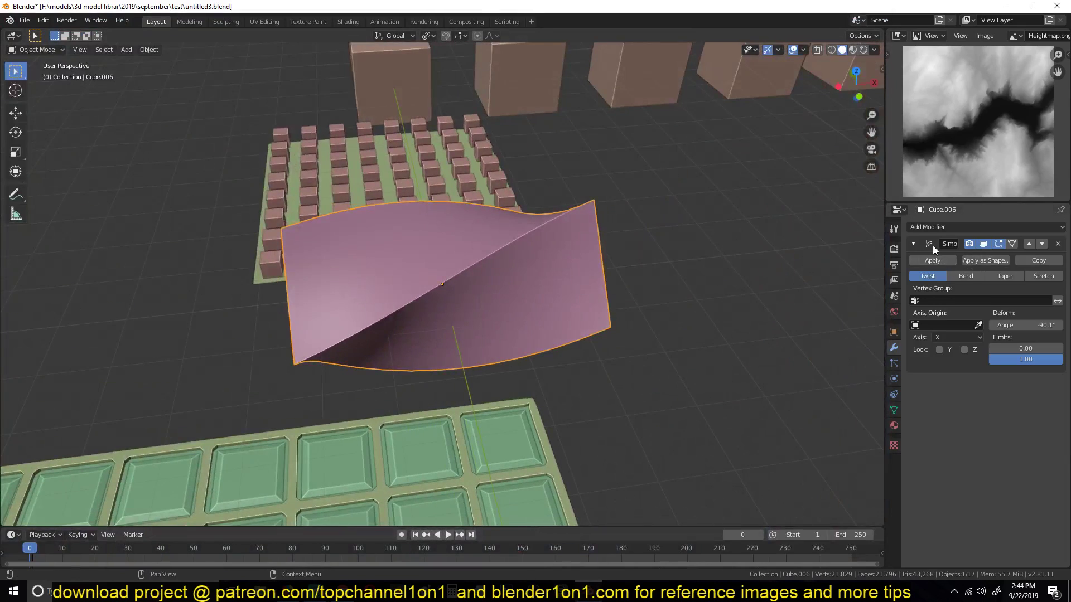
pyautogui.click(1057, 243)
# Step: Examine the pink block's subdivided mesh in Edit Mode and return to Object Mode
pyautogui.moveTo(505, 275); pyautogui.dragTo(428, 298, button='middle')
pyautogui.press('Tab')
pyautogui.press('a')
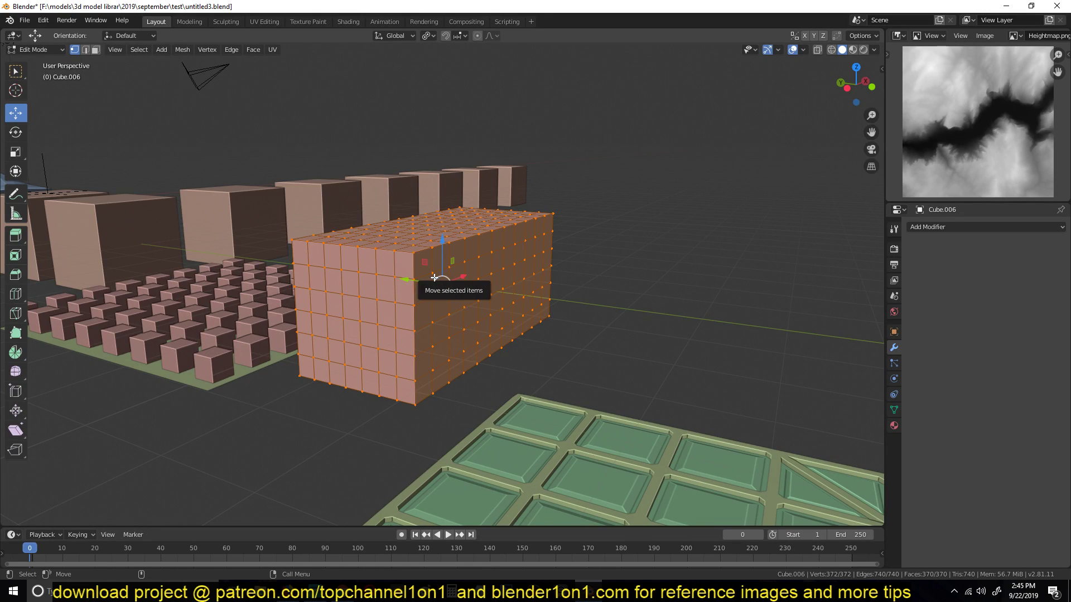
pyautogui.press('Tab')
pyautogui.moveTo(439, 283); pyautogui.dragTo(524, 316, button='middle')
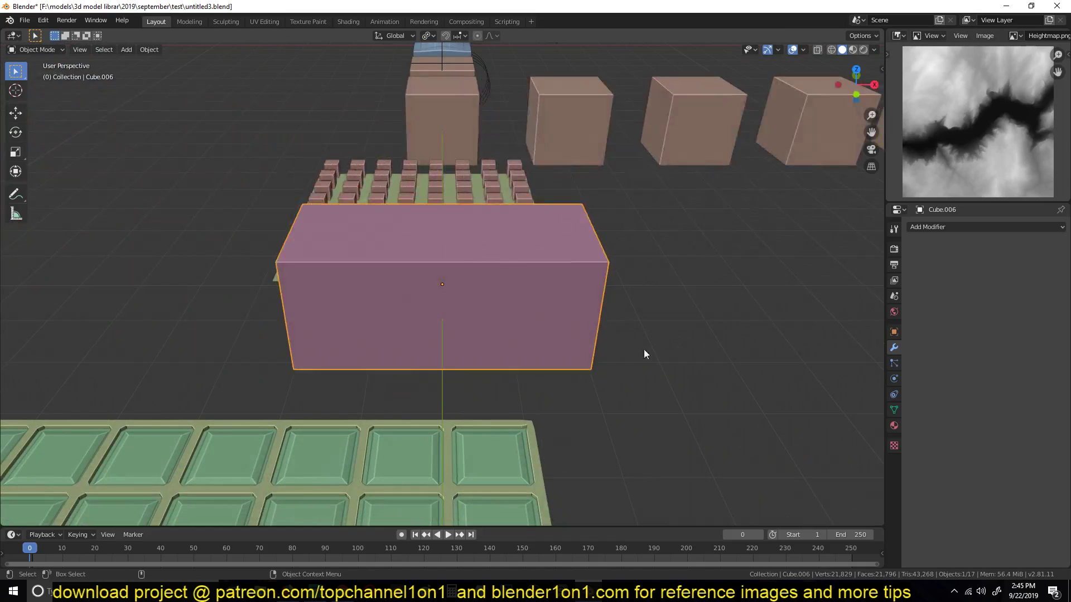
# Step: Add a Simple Deform modifier to the pink block with a Twist angle of -124° about the X axis
pyautogui.click(977, 228)
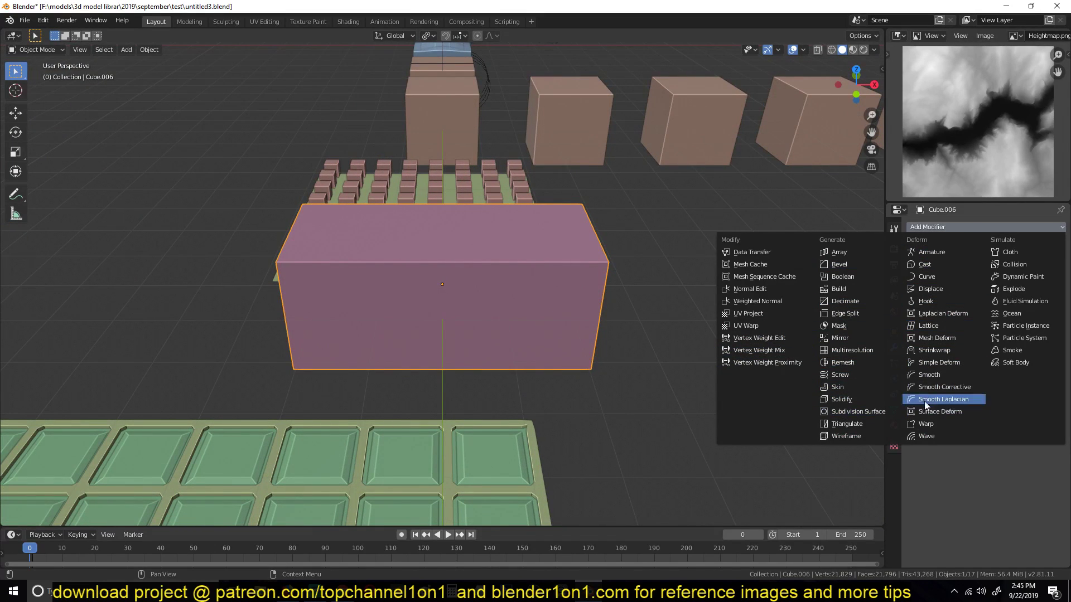
pyautogui.click(940, 362)
pyautogui.moveTo(687, 352); pyautogui.dragTo(433, 296, button='middle')
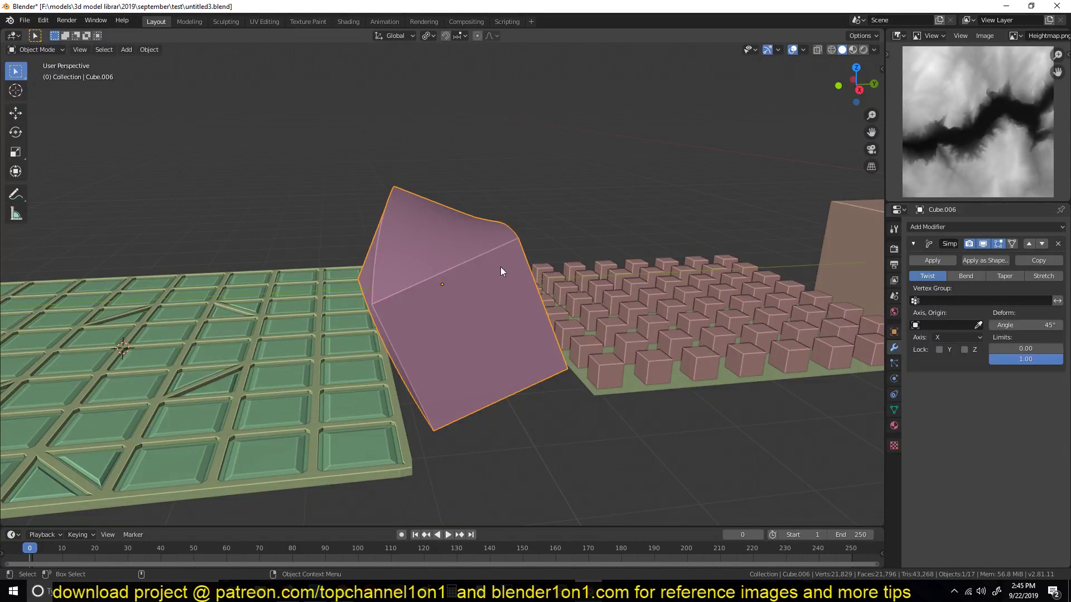
pyautogui.moveTo(1025, 326); pyautogui.dragTo(971, 326)
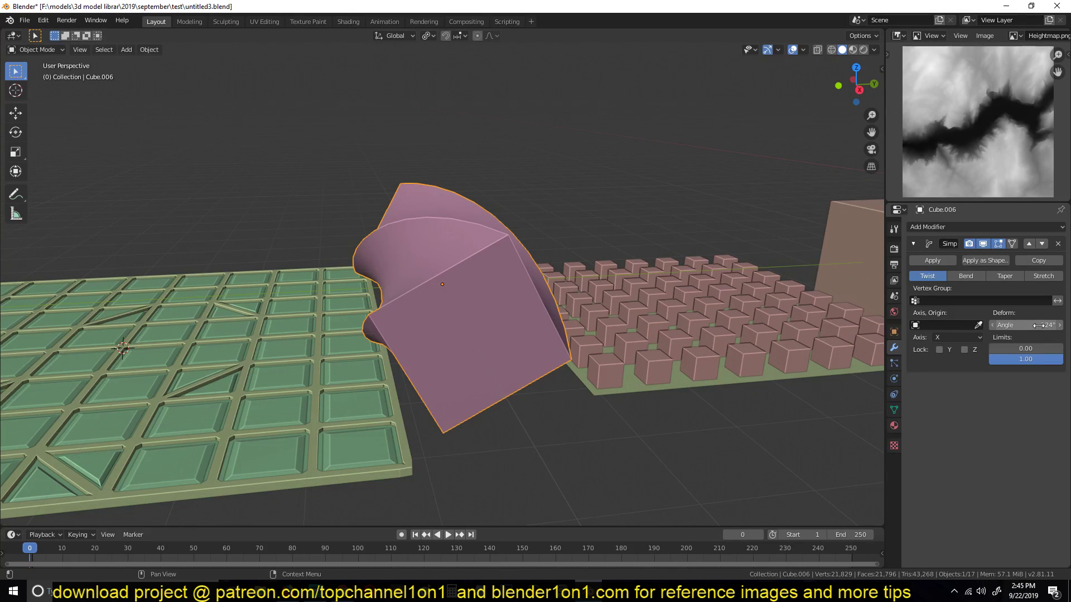
# Step: Keyframe the twist angle at frame 0 and at 344° on frame 49, and scrub through the animation
pyautogui.press('i')
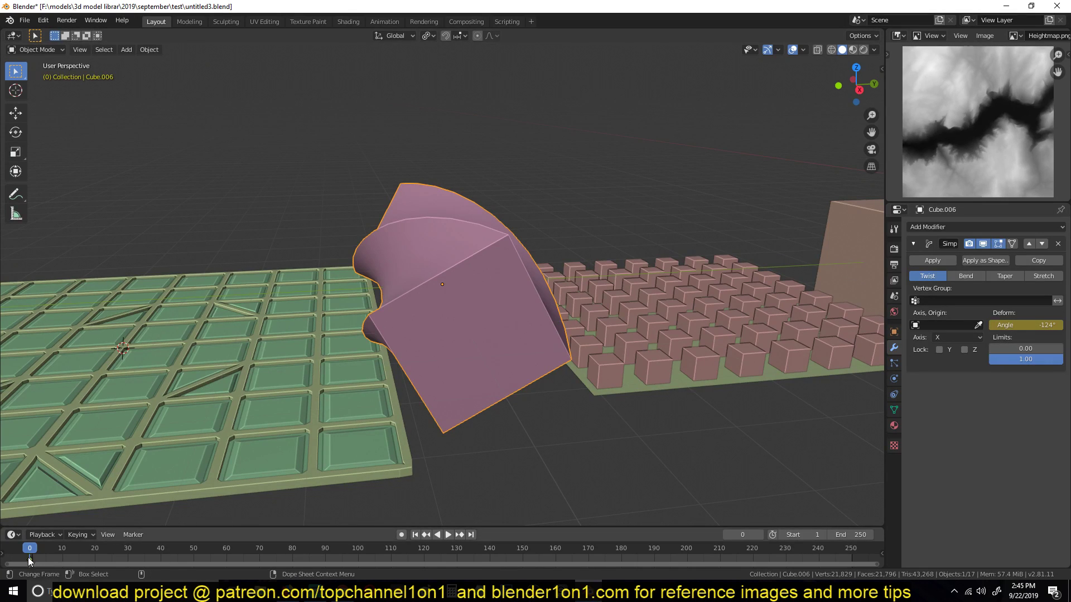
pyautogui.press('space')
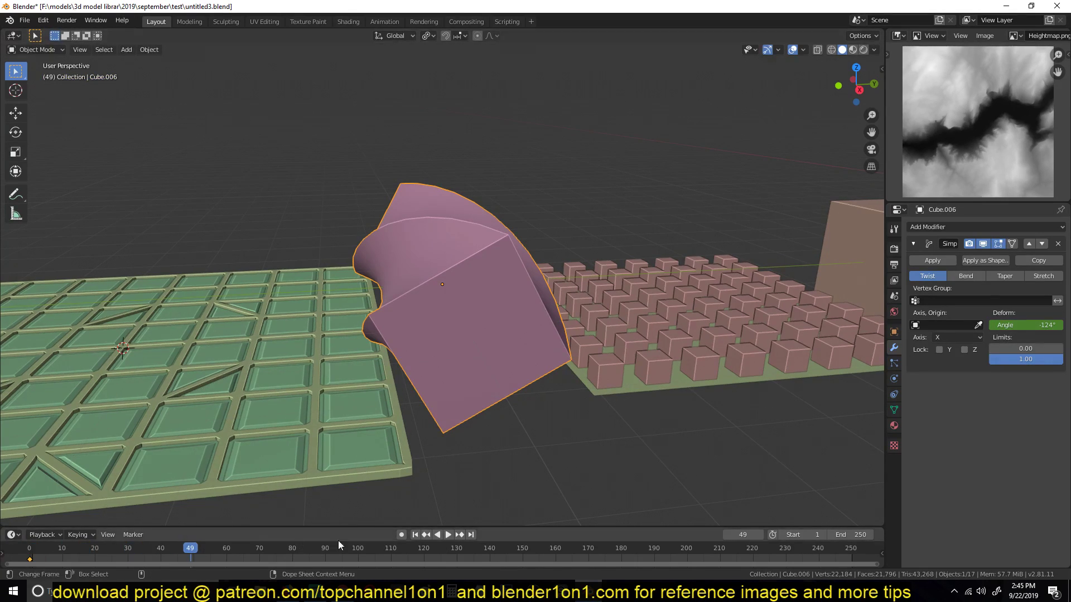
pyautogui.moveTo(1048, 324); pyautogui.dragTo(1070, 324)
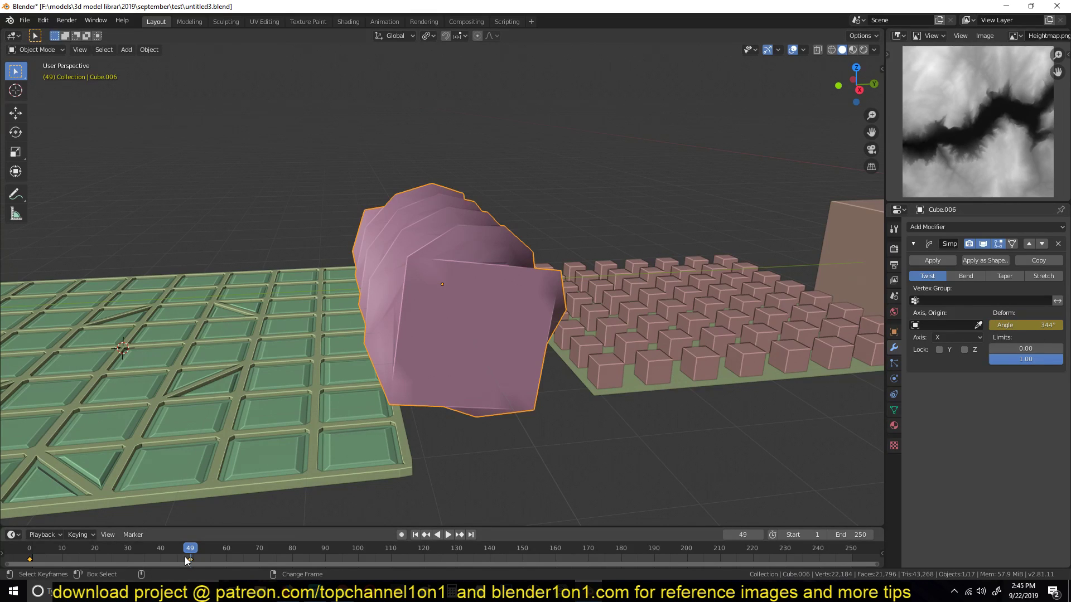
pyautogui.moveTo(186, 552); pyautogui.dragTo(56, 542)
pyautogui.moveTo(304, 411); pyautogui.dragTo(413, 441, button='middle')
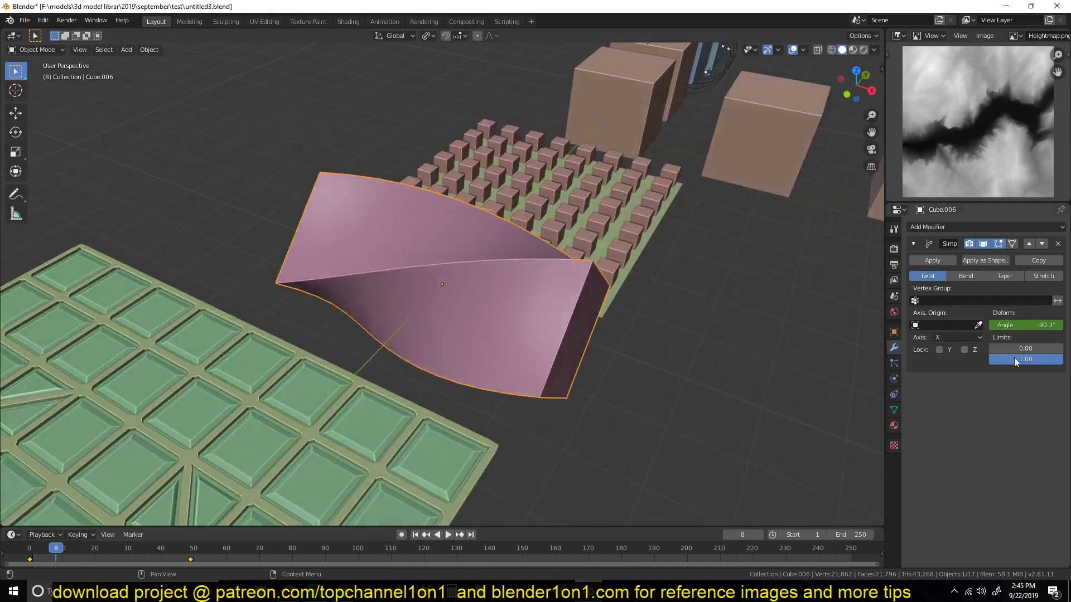
# Step: Switch the Simple Deform modifier to Bend and play the angle animation up to frame 32
pyautogui.click(980, 277)
pyautogui.press('space')
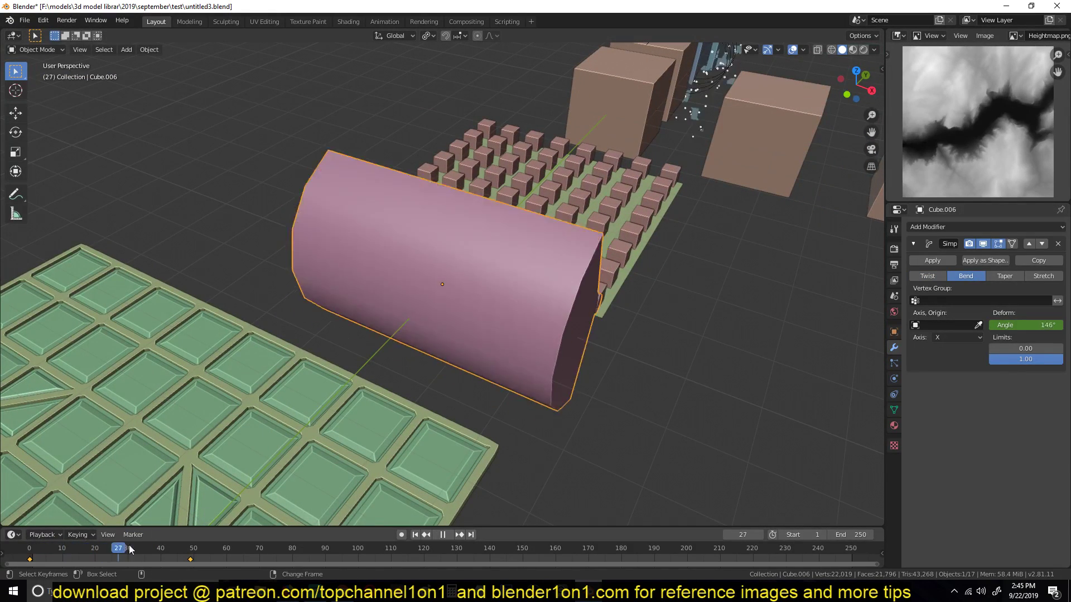
pyautogui.press('space')
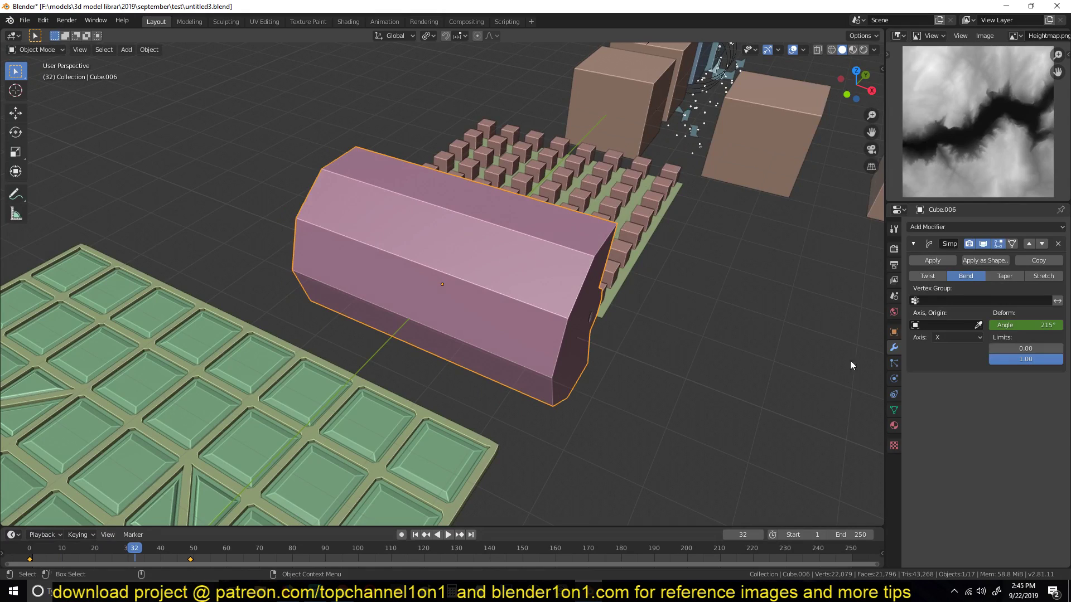
# Step: Try Taper on the pink block and change the deformation to Stretch
pyautogui.click(1003, 275)
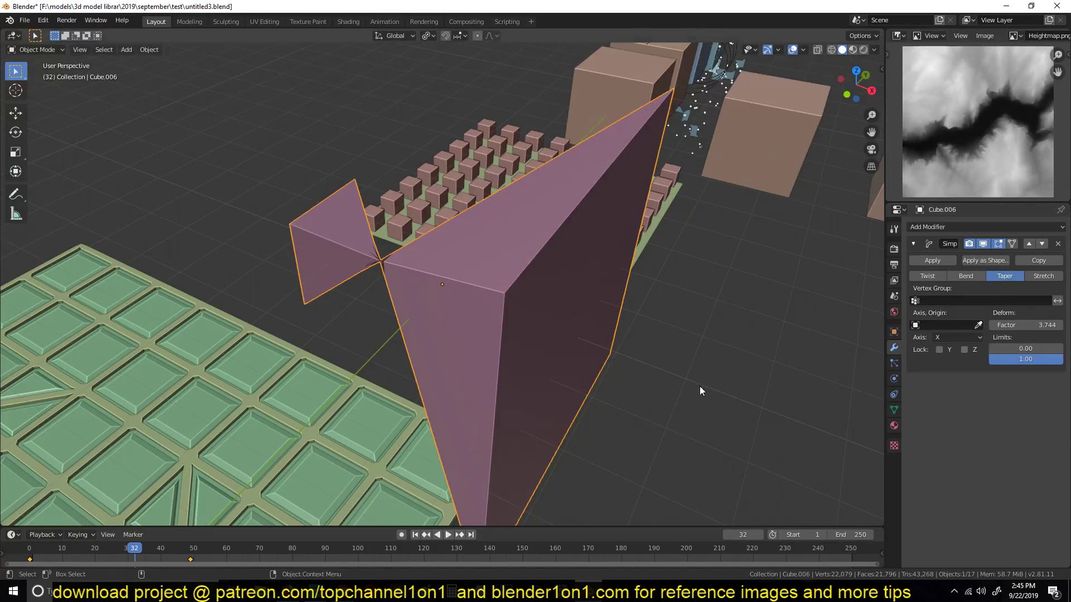
pyautogui.click(1043, 276)
pyautogui.moveTo(721, 323); pyautogui.dragTo(327, 281, button='middle')
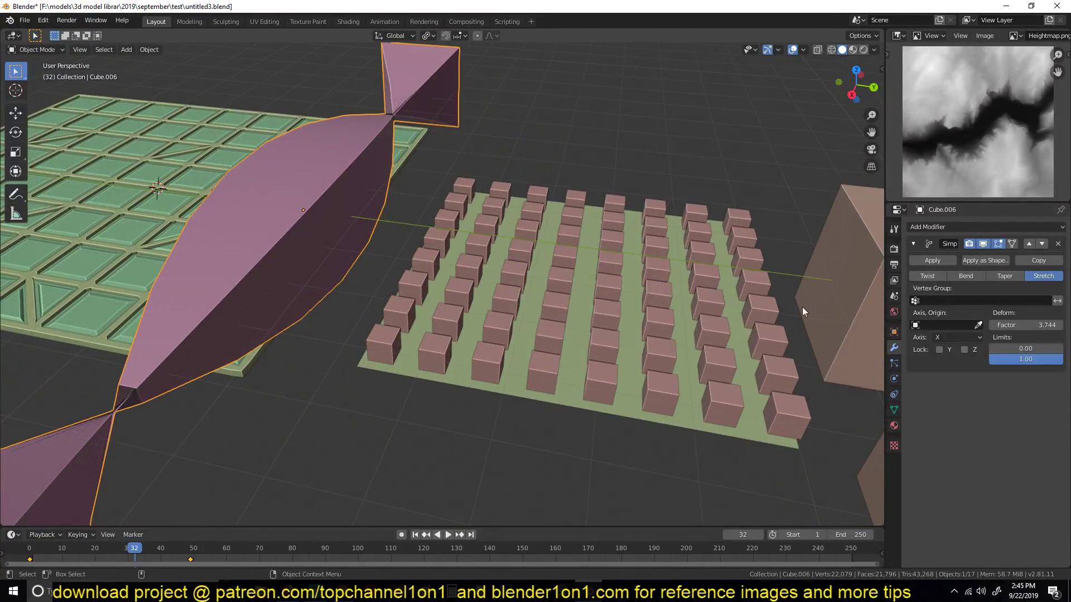
# Step: Examine the array of small cubes and its Surface Deform modifier targeting the green plane
pyautogui.click(578, 394)
pyautogui.moveTo(578, 394); pyautogui.dragTo(552, 341, button='middle')
pyautogui.scroll(2, 571, 369)
pyautogui.click(635, 308)
pyautogui.click(557, 410)
pyautogui.scroll(-3, 559, 408)
pyautogui.press('Tab')
pyautogui.press('Tab')
pyautogui.moveTo(562, 397); pyautogui.dragTo(594, 297, button='middle')
pyautogui.click(515, 239)
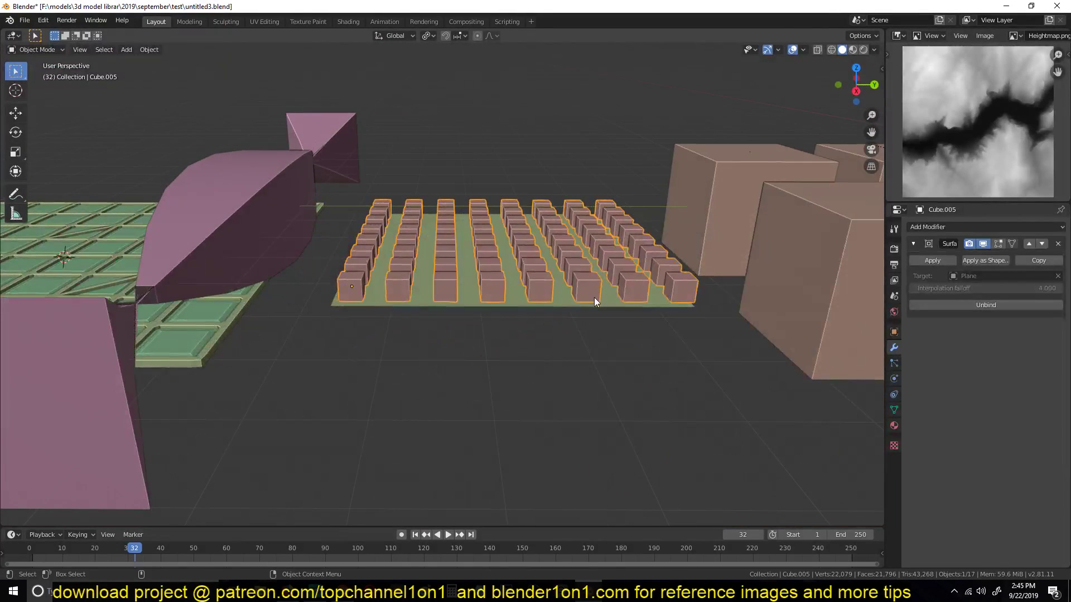
# Step: Raise the green plane's middle vertex along Z with smooth proportional editing and inspect how the small cubes follow
pyautogui.click(604, 315)
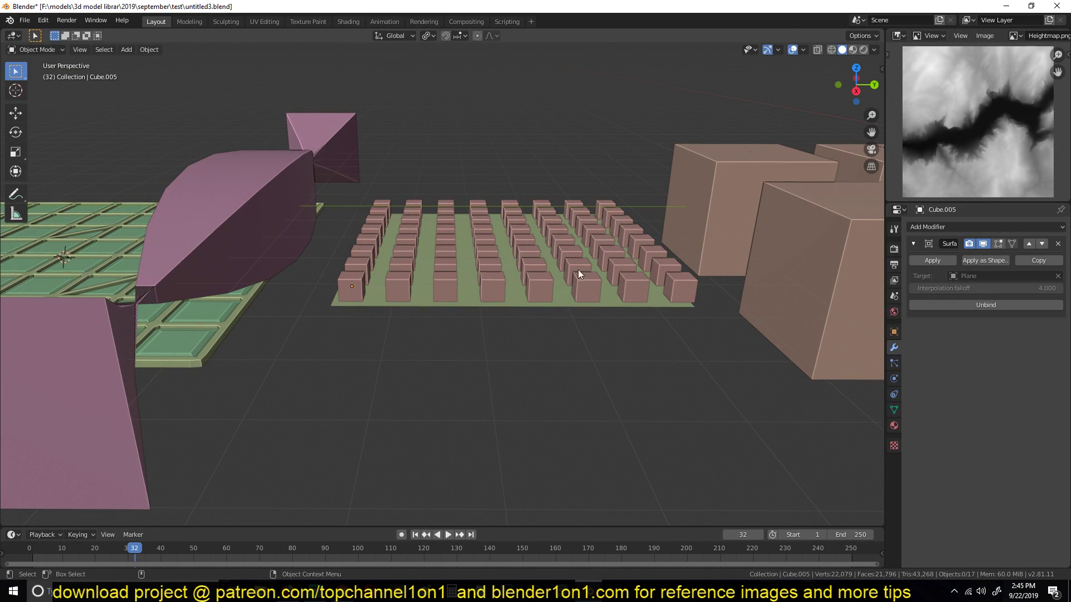
pyautogui.press('Tab')
pyautogui.press('Tab')
pyautogui.click(567, 310)
pyautogui.press('Tab')
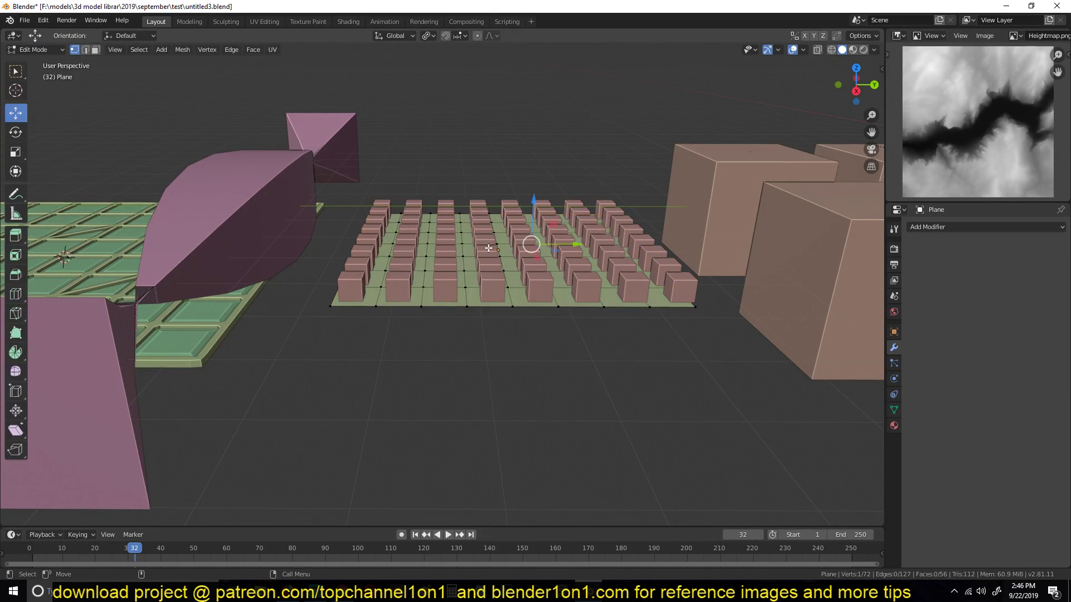
pyautogui.moveTo(488, 247); pyautogui.dragTo(487, 286, button='middle')
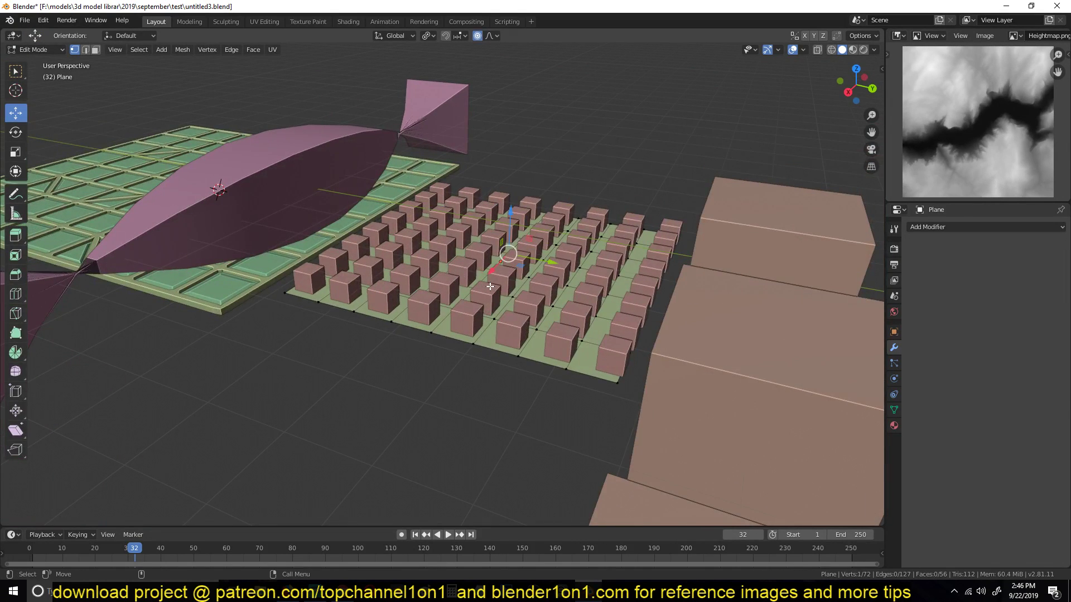
pyautogui.press('g')
pyautogui.press('z')
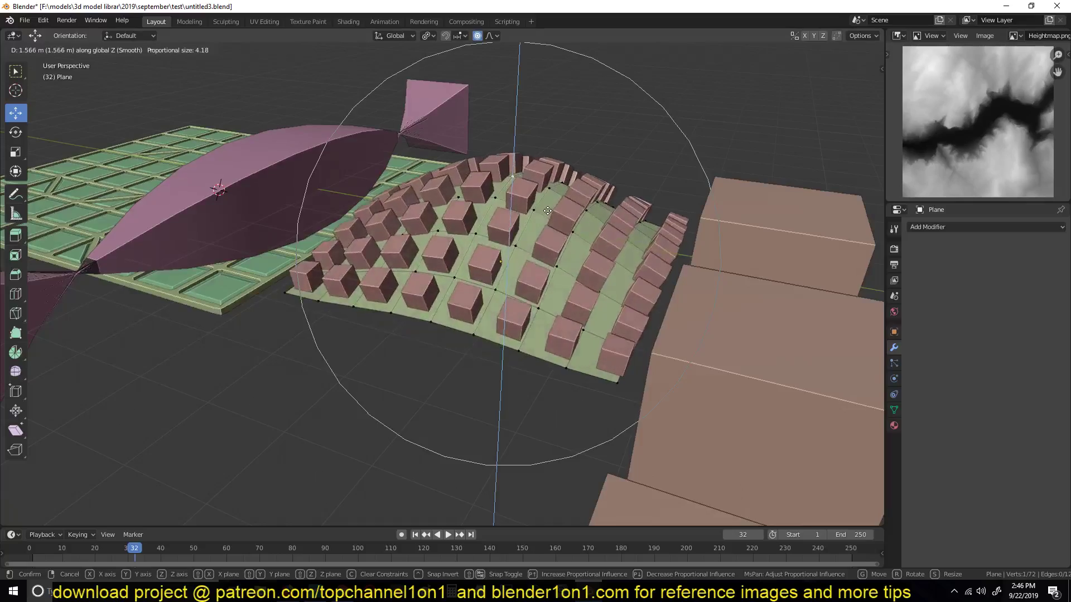
pyautogui.click(542, 176)
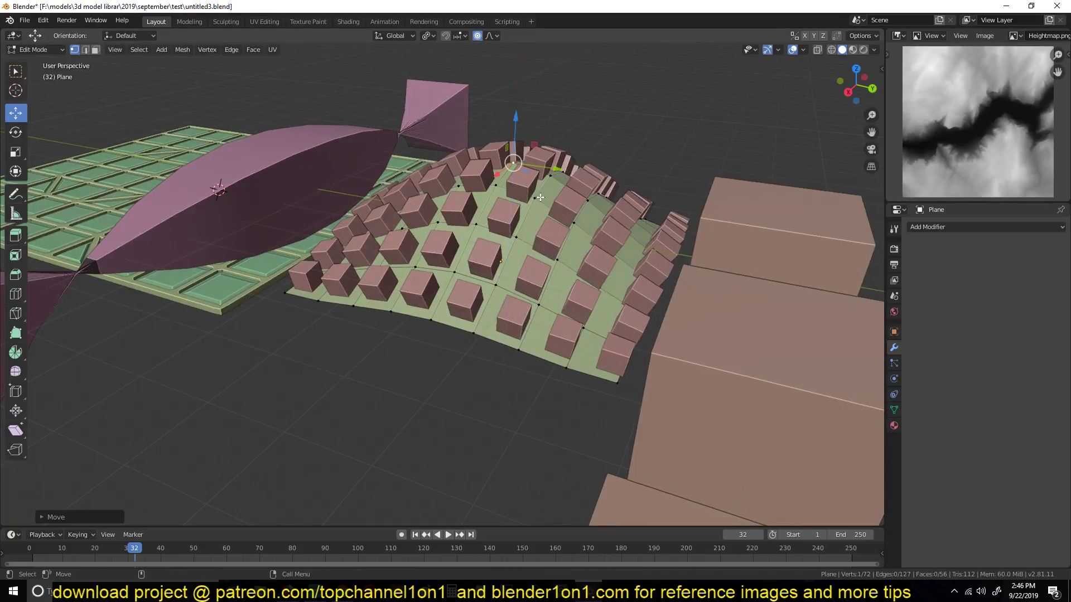
pyautogui.moveTo(542, 177); pyautogui.dragTo(577, 223, button='middle')
pyautogui.press('Tab')
pyautogui.moveTo(505, 224); pyautogui.dragTo(539, 302, button='middle')
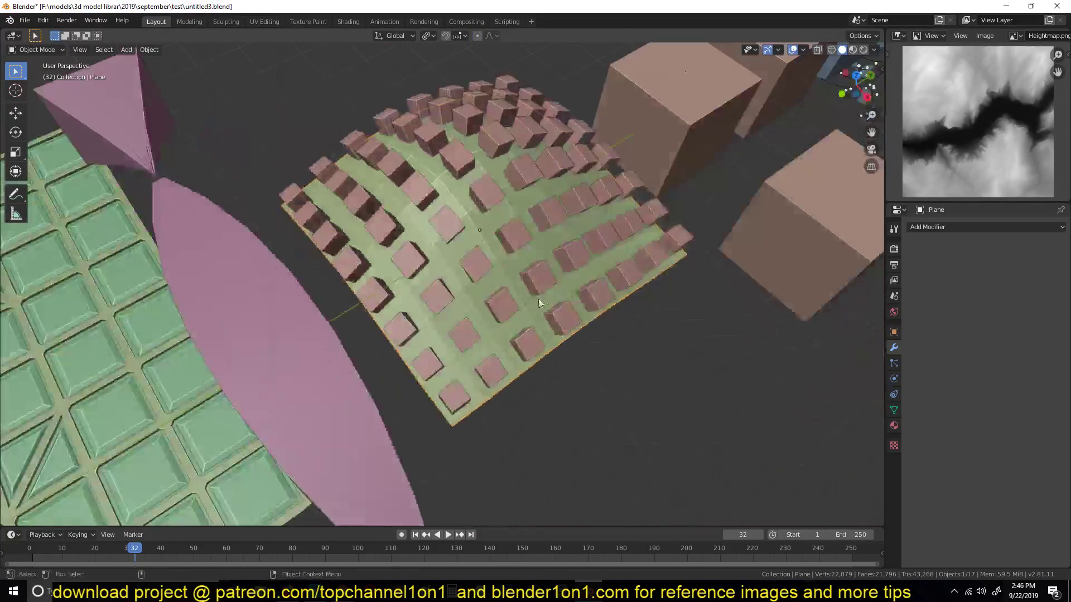
pyautogui.moveTo(446, 191); pyautogui.dragTo(491, 189, button='middle')
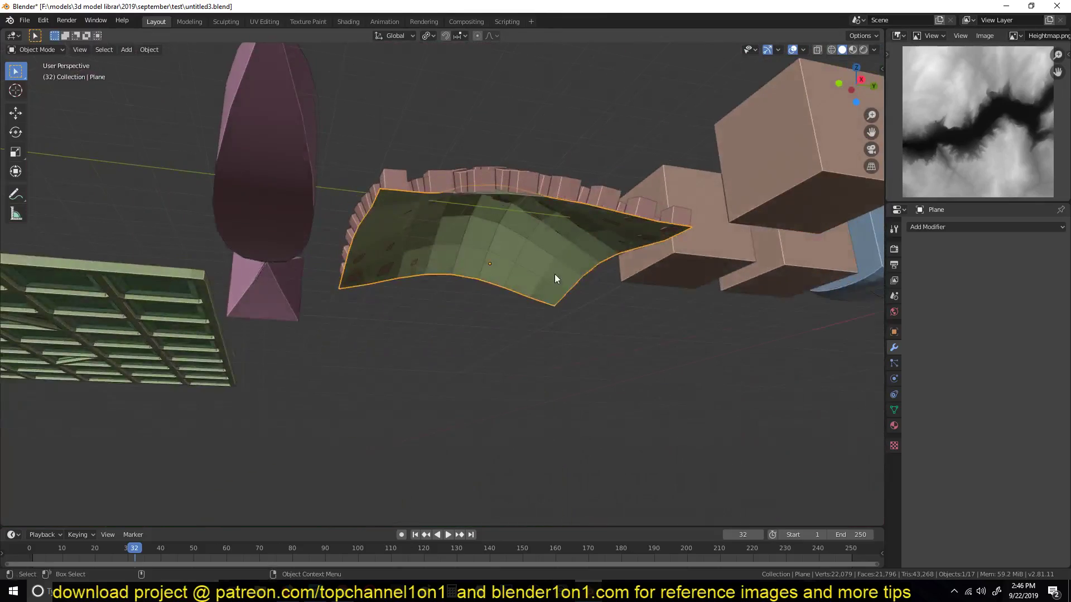
# Step: Try rotating an edge loop across the middle of the green plane with smooth proportional editing
pyautogui.press('Tab')
pyautogui.moveTo(555, 279); pyautogui.dragTo(565, 297, button='middle')
pyautogui.keyDown('alt'); pyautogui.click(506, 212); pyautogui.keyUp('alt')
pyautogui.moveTo(507, 212); pyautogui.dragTo(474, 215, button='middle')
pyautogui.moveTo(527, 239); pyautogui.dragTo(533, 219, button='middle')
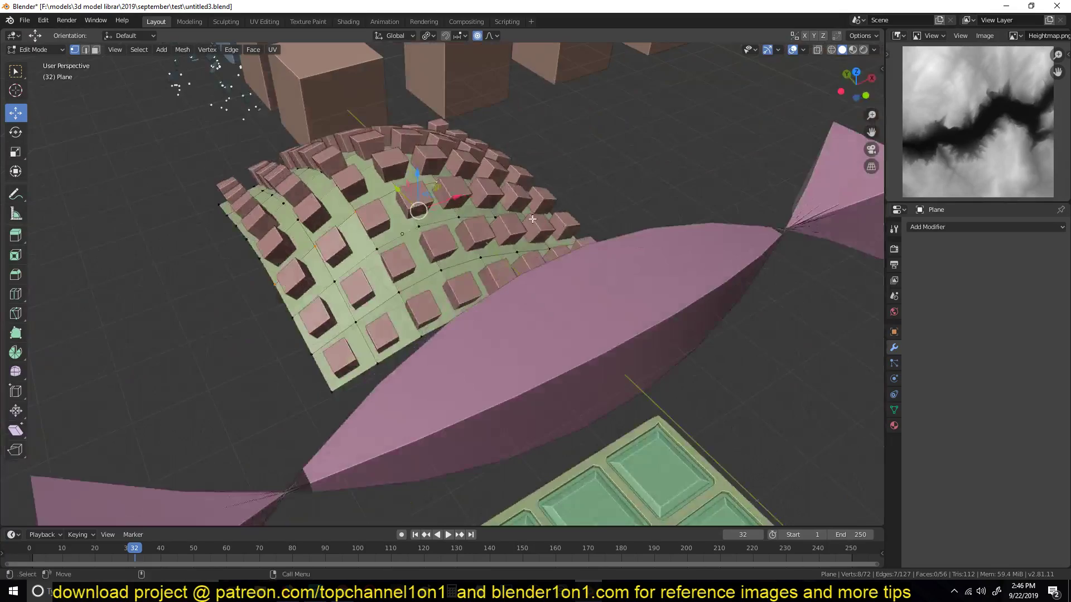
pyautogui.press('r')
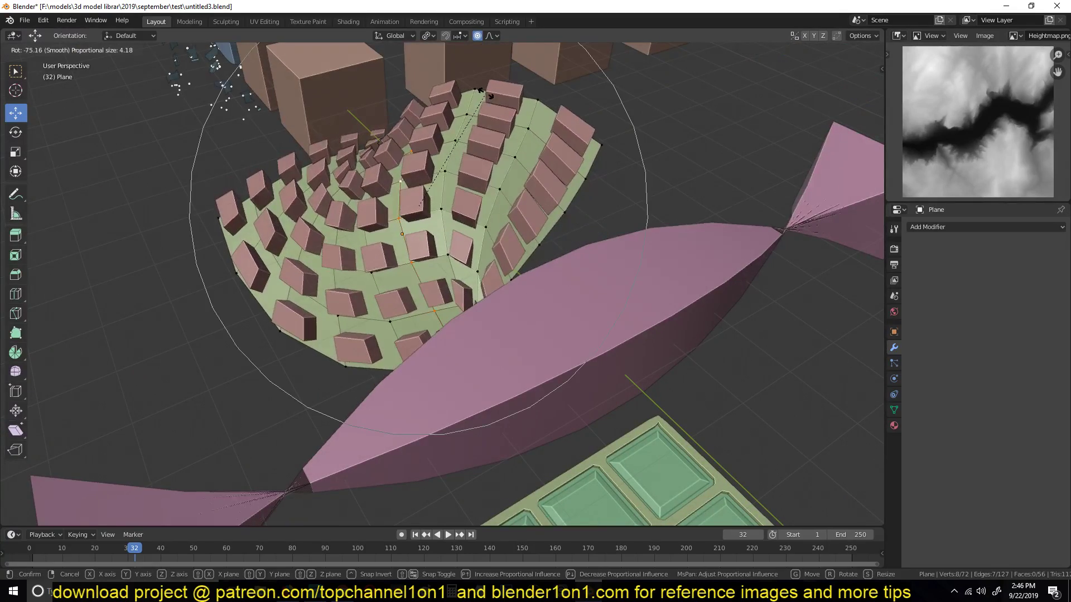
pyautogui.click(497, 157)
# Step: Undo the proportional edits made to the green plane
pyautogui.press('Tab')
pyautogui.moveTo(497, 157); pyautogui.dragTo(484, 212, button='middle')
pyautogui.moveTo(353, 211); pyautogui.dragTo(500, 289, button='middle')
pyautogui.press('Tab')
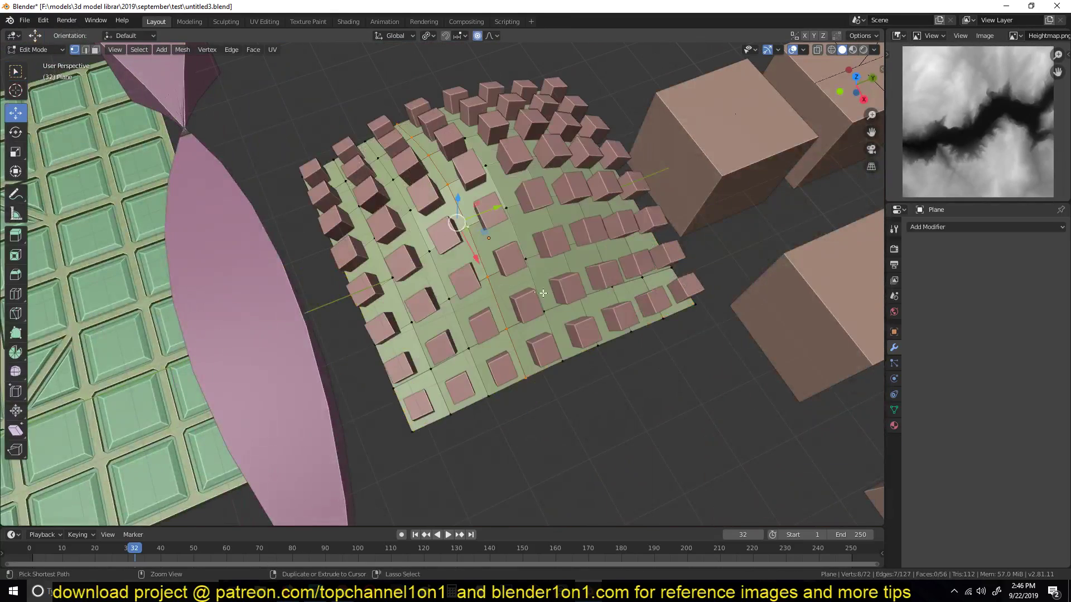
pyautogui.press('Tab')
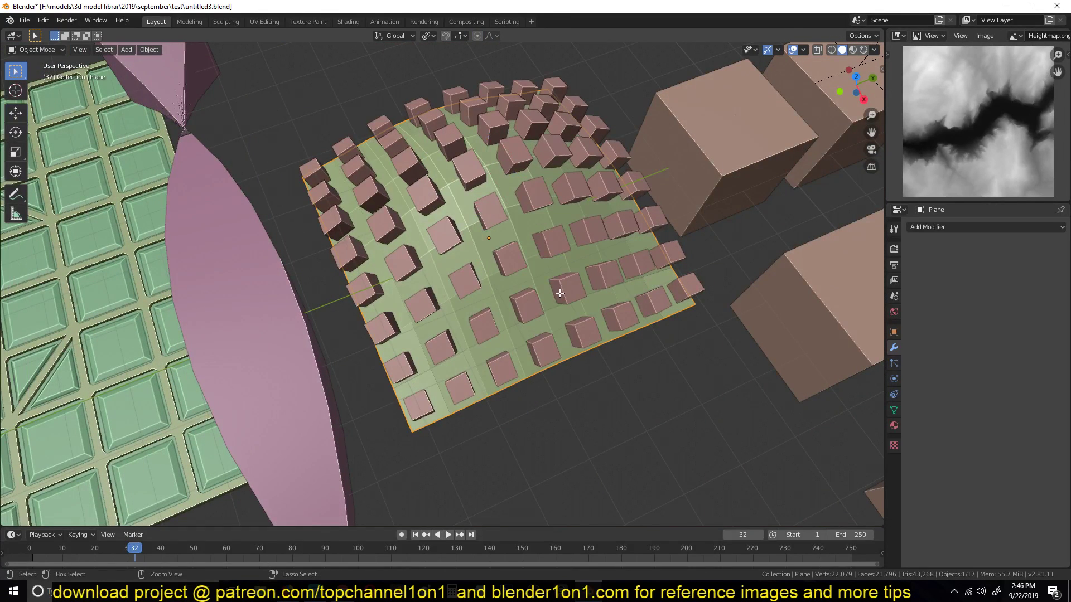
pyautogui.hotkey('ctrl', 'z')
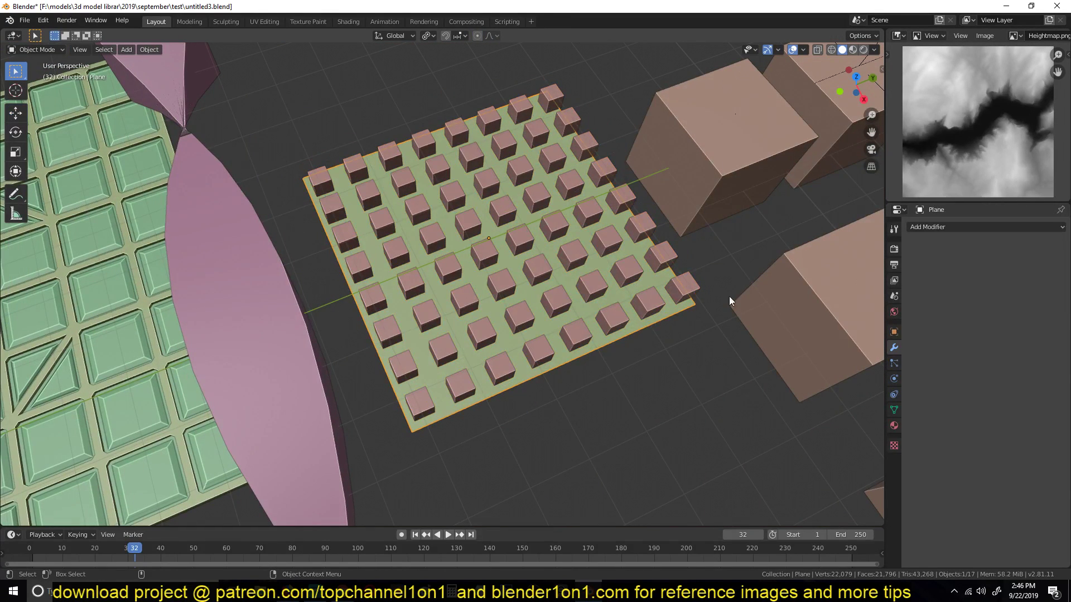
# Step: Try a Simple Deform twist of 94.7° on the green plane and remove the modifier
pyautogui.moveTo(729, 296); pyautogui.dragTo(515, 275, button='middle')
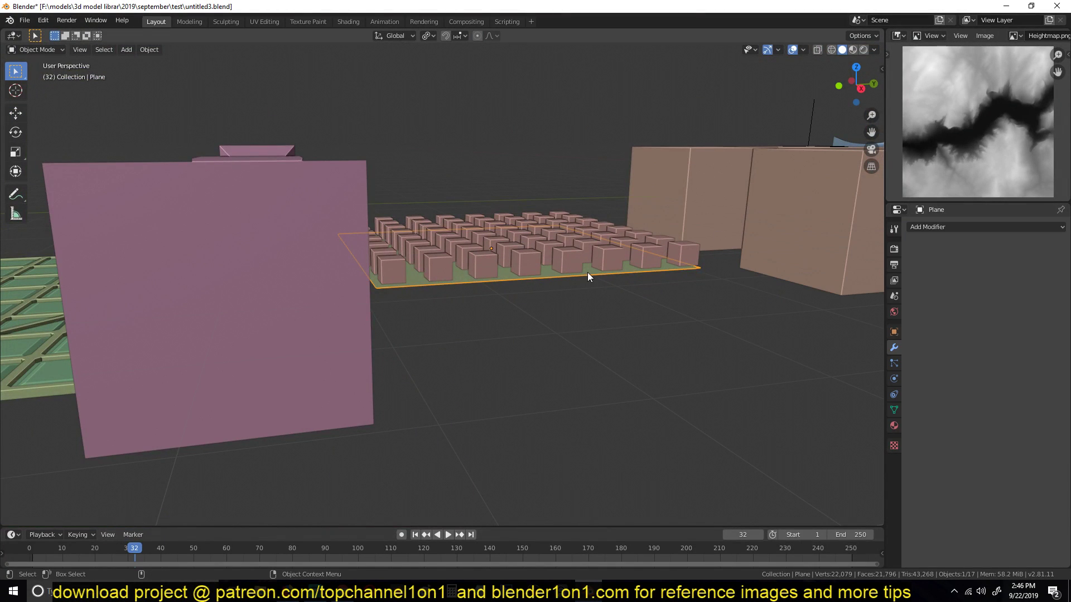
pyautogui.click(976, 226)
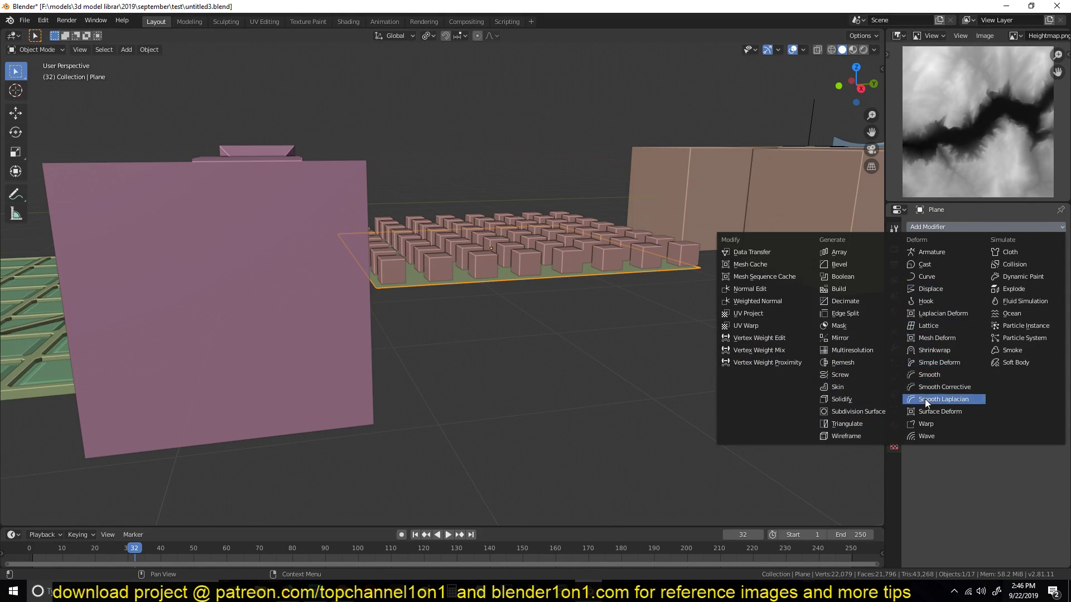
pyautogui.click(939, 362)
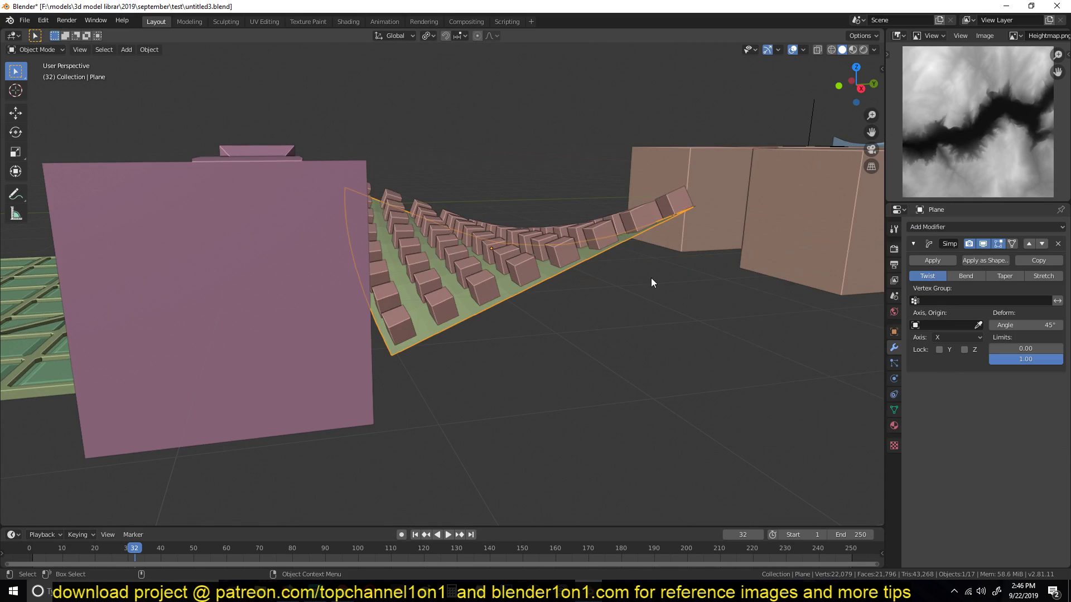
pyautogui.moveTo(650, 277); pyautogui.dragTo(686, 327, button='middle')
pyautogui.moveTo(1003, 325); pyautogui.dragTo(948, 326)
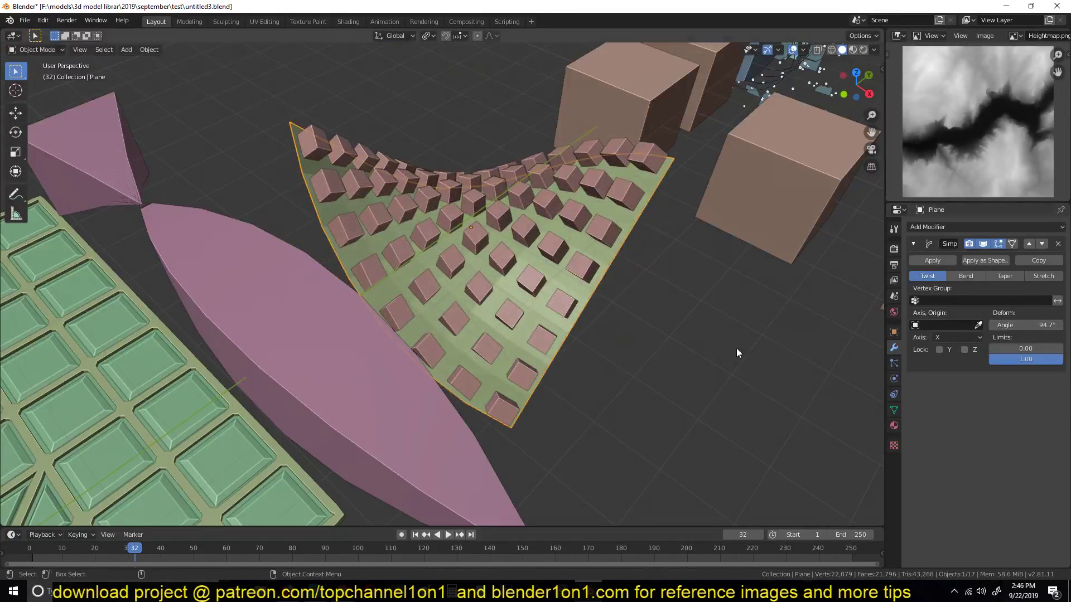
pyautogui.click(1057, 246)
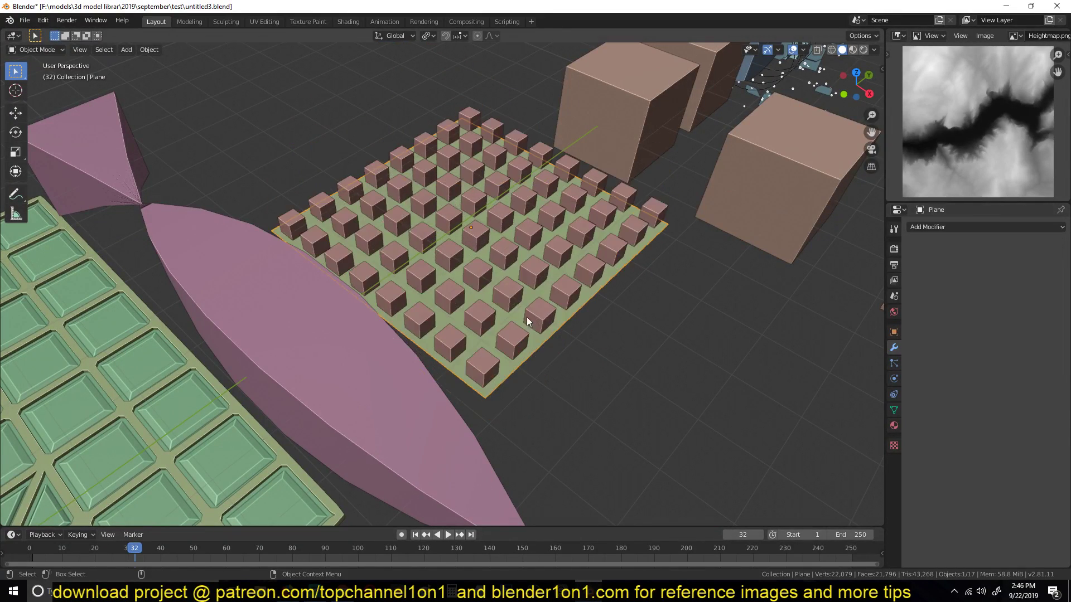
# Step: Subdivide the whole mesh of the green plane once
pyautogui.moveTo(528, 318); pyautogui.dragTo(342, 260, button='middle')
pyautogui.hotkey('shift', 'a')
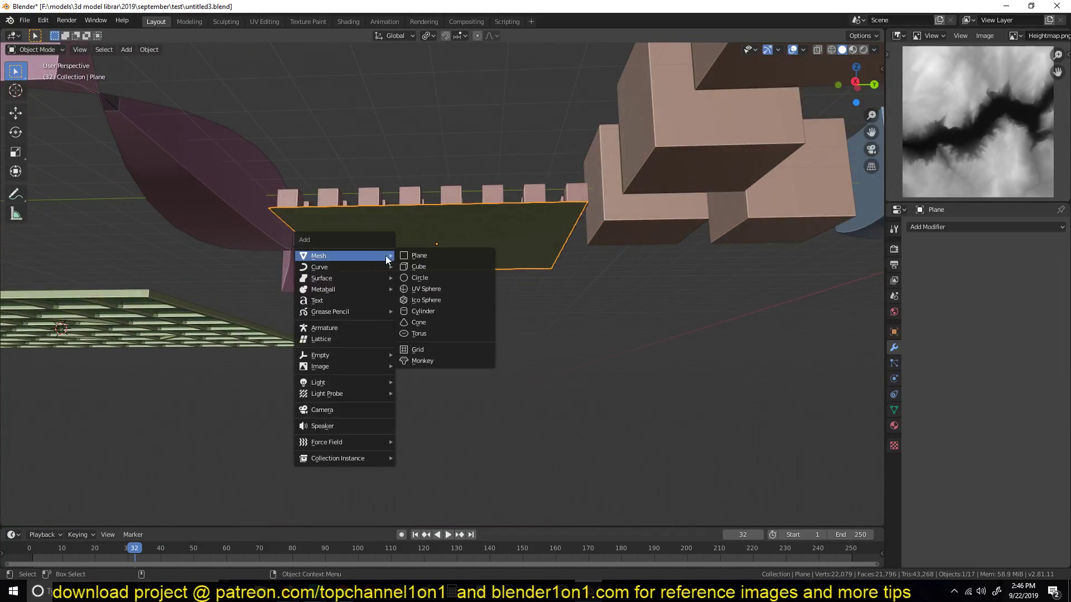
pyautogui.press('Tab')
pyautogui.rightClick(502, 225)
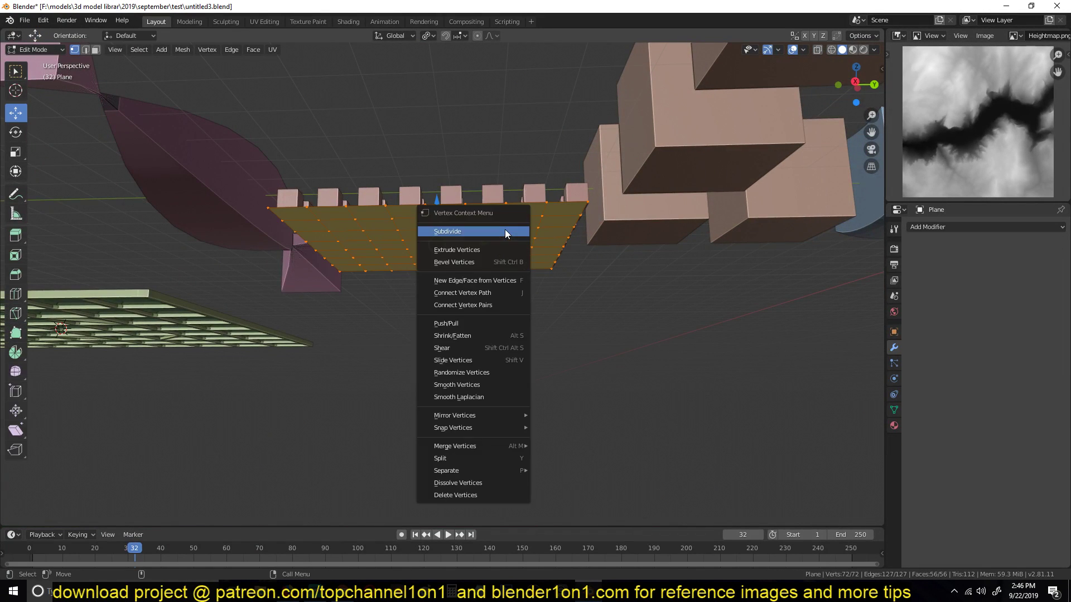
pyautogui.click(504, 230)
pyautogui.press('Tab')
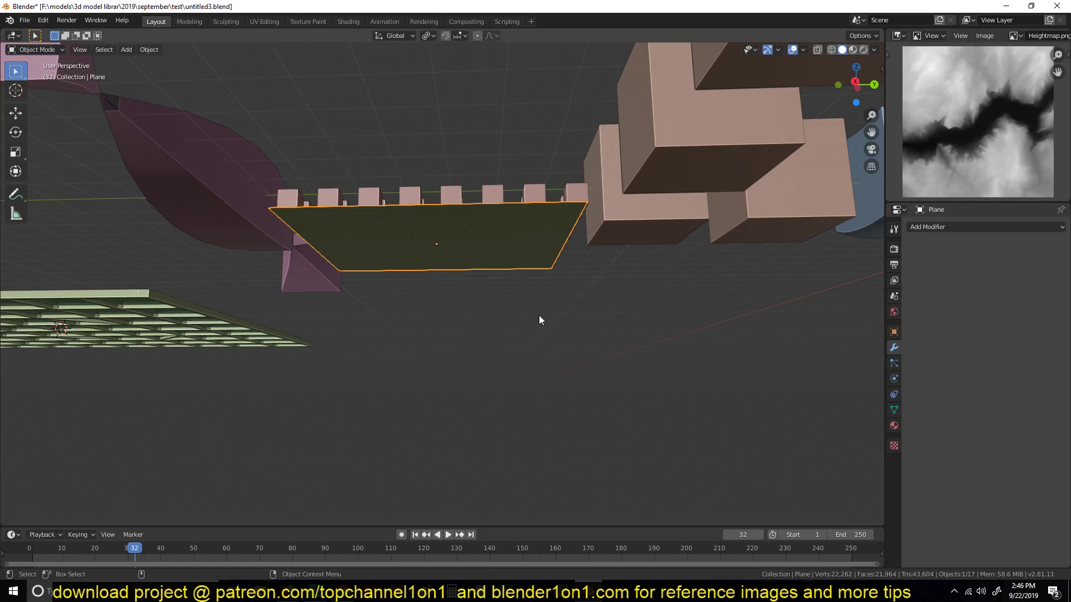
# Step: Enable Cloth physics on the green plane and return the animation to frame 0
pyautogui.click(894, 378)
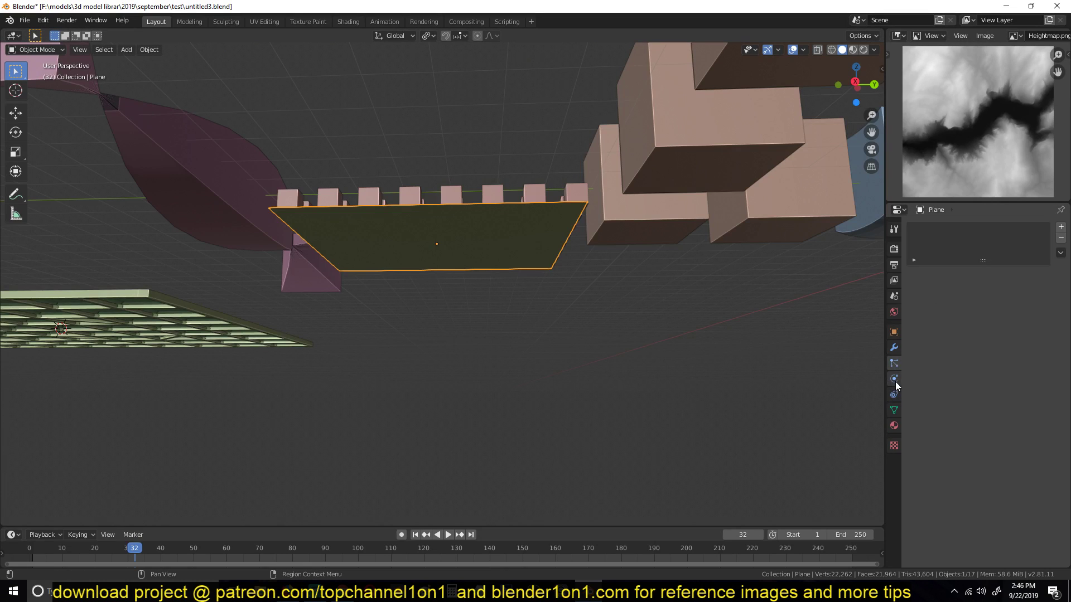
pyautogui.click(970, 266)
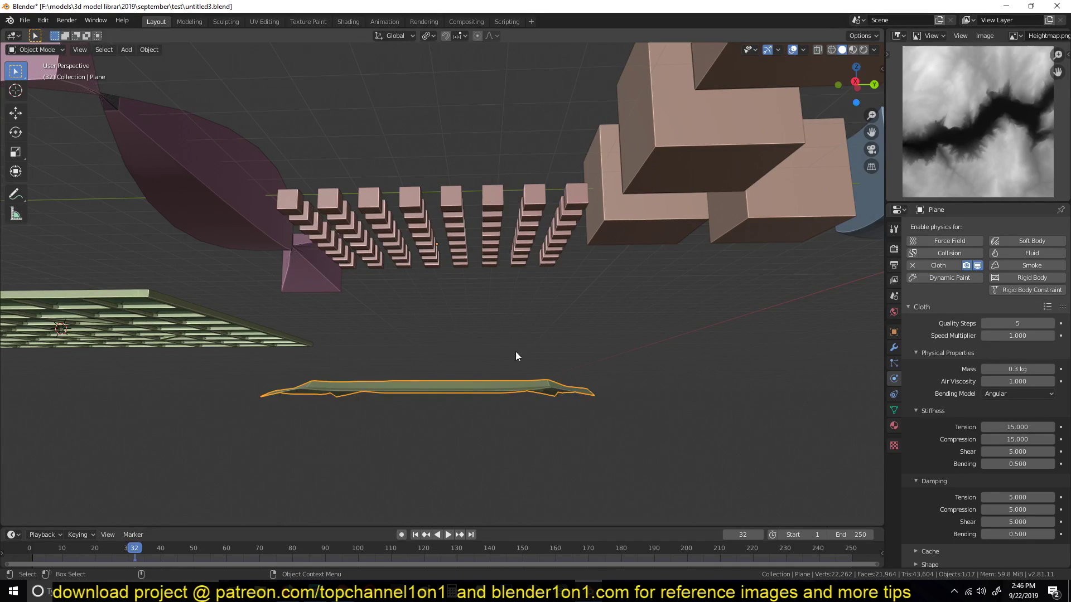
pyautogui.click(16, 555)
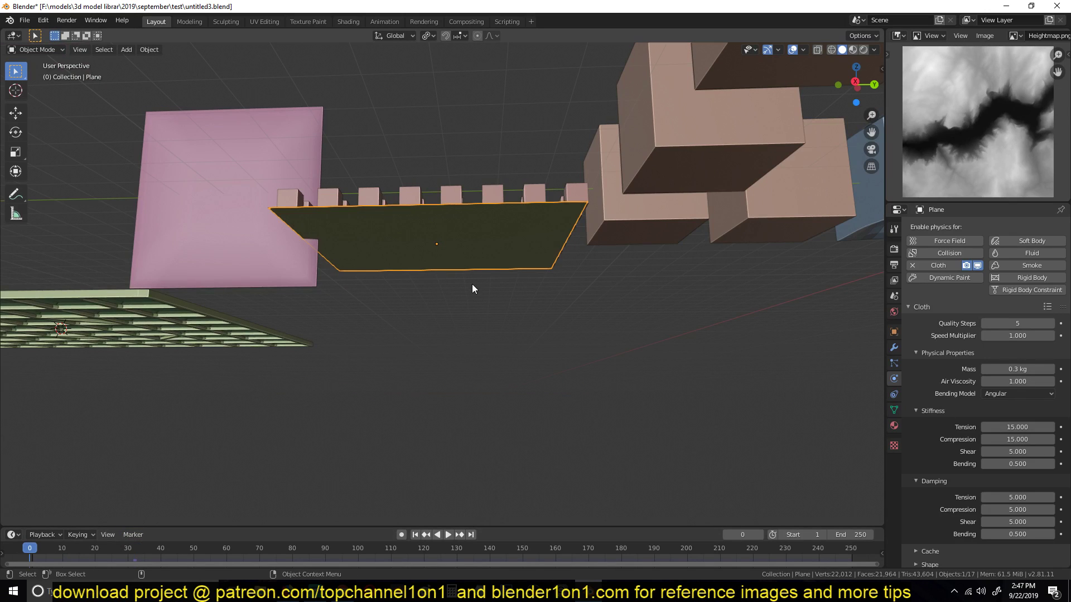
# Step: Add a UV sphere and move it over to the area of the small cube array
pyautogui.hotkey('shift', 'a')
pyautogui.click(524, 315)
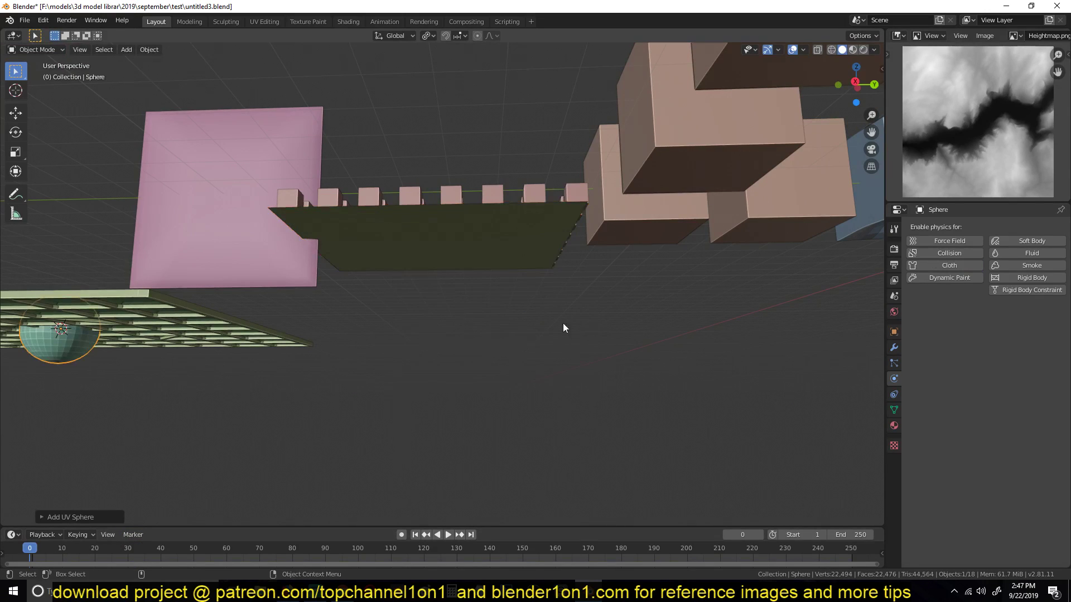
pyautogui.moveTo(98, 356); pyautogui.dragTo(118, 442, button='middle')
pyautogui.press('g')
pyautogui.press('x')
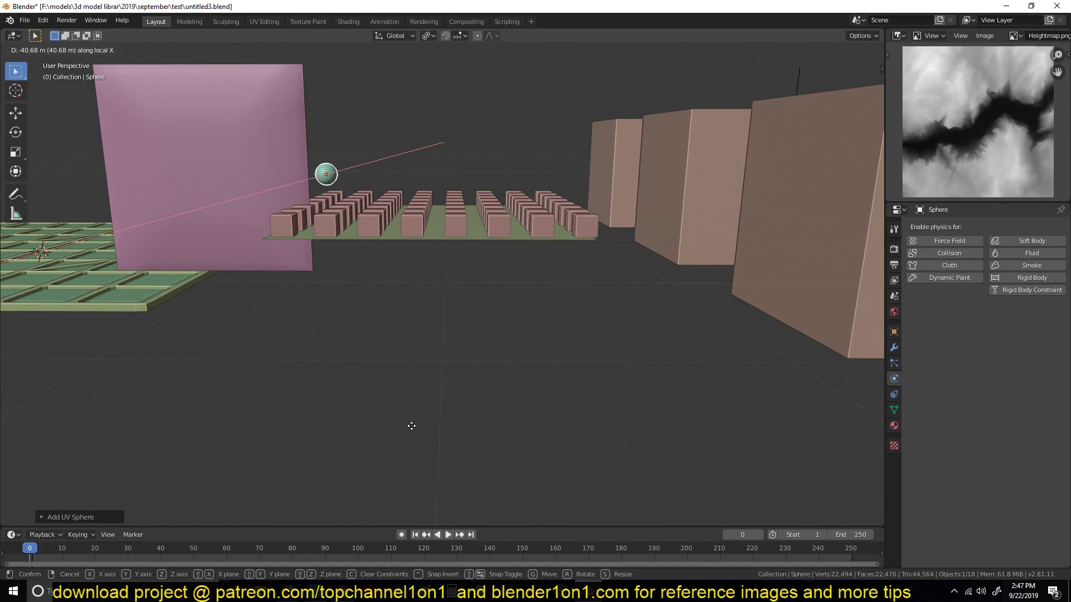
pyautogui.press('x')
pyautogui.click(520, 380)
# Step: Position the sphere underneath the green plane, using the top view for alignment
pyautogui.moveTo(520, 381); pyautogui.dragTo(261, 422, button='middle')
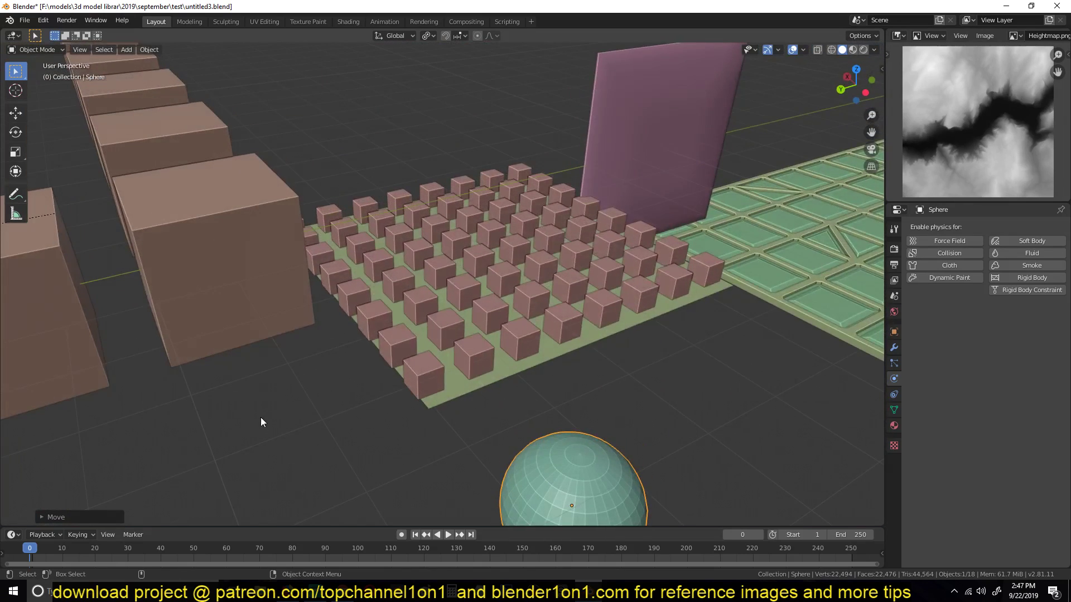
pyautogui.press('KP_7')
pyautogui.press('g')
pyautogui.click(510, 449)
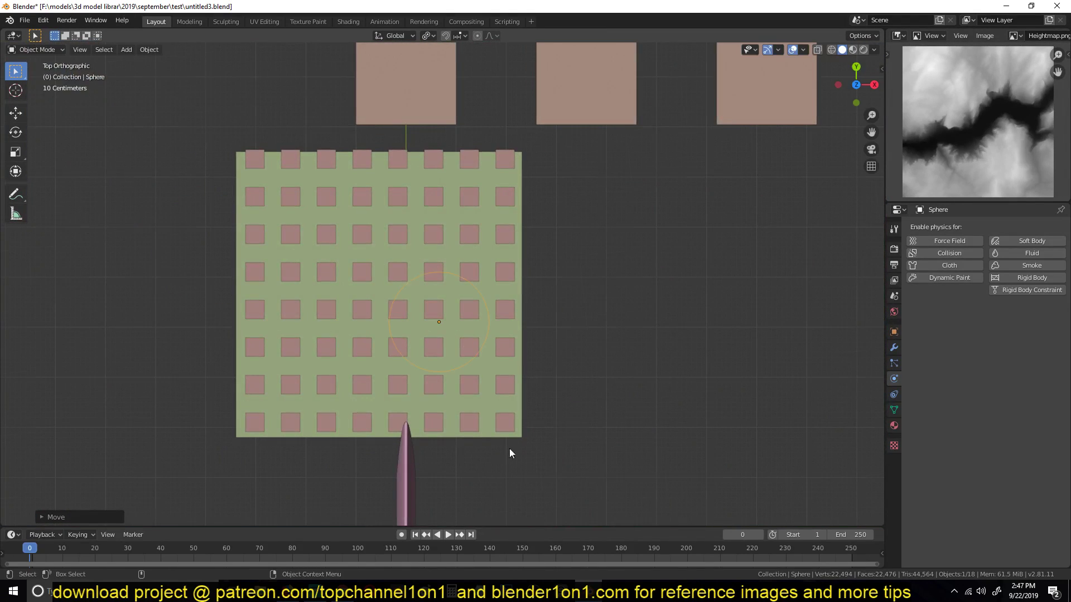
pyautogui.moveTo(510, 449); pyautogui.dragTo(383, 321, button='middle')
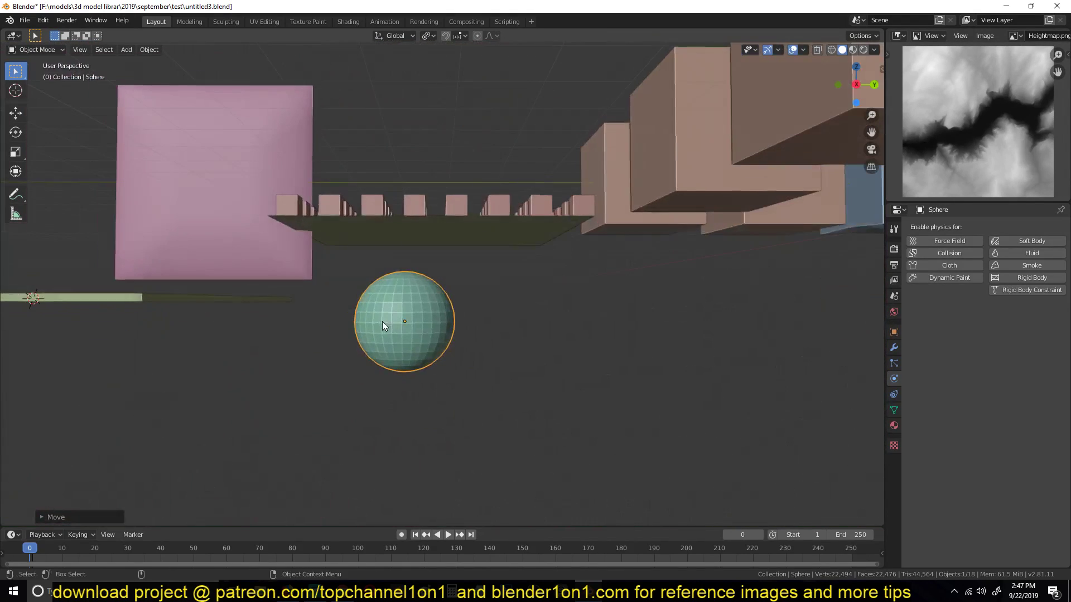
# Step: Enable Collision physics on the sphere and play the cloth simulation up to frame 249
pyautogui.click(968, 253)
pyautogui.moveTo(636, 301); pyautogui.dragTo(502, 346, button='middle')
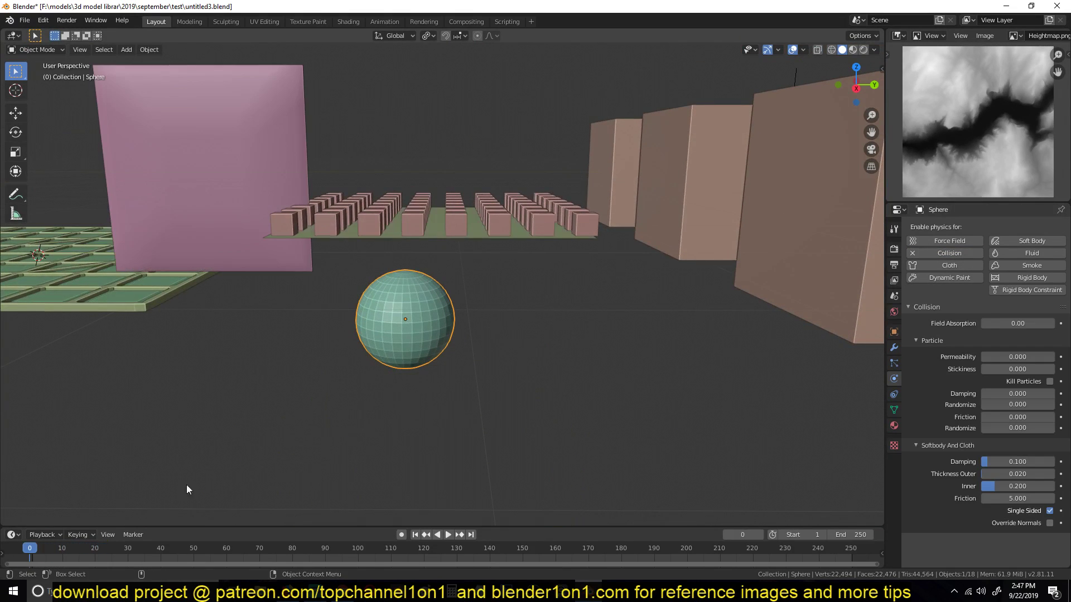
pyautogui.press('space')
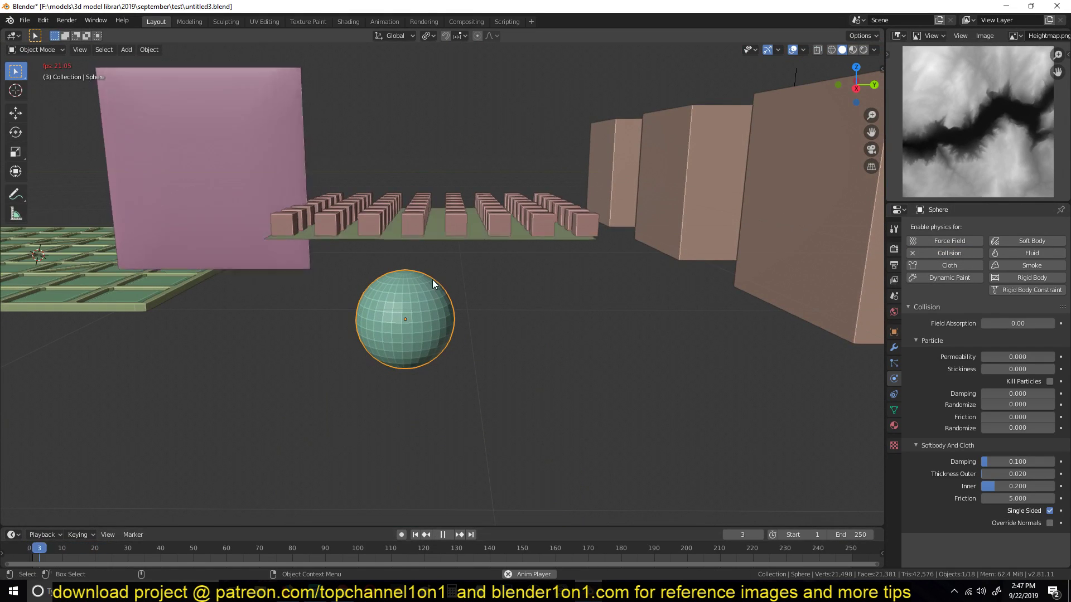
pyautogui.press('space')
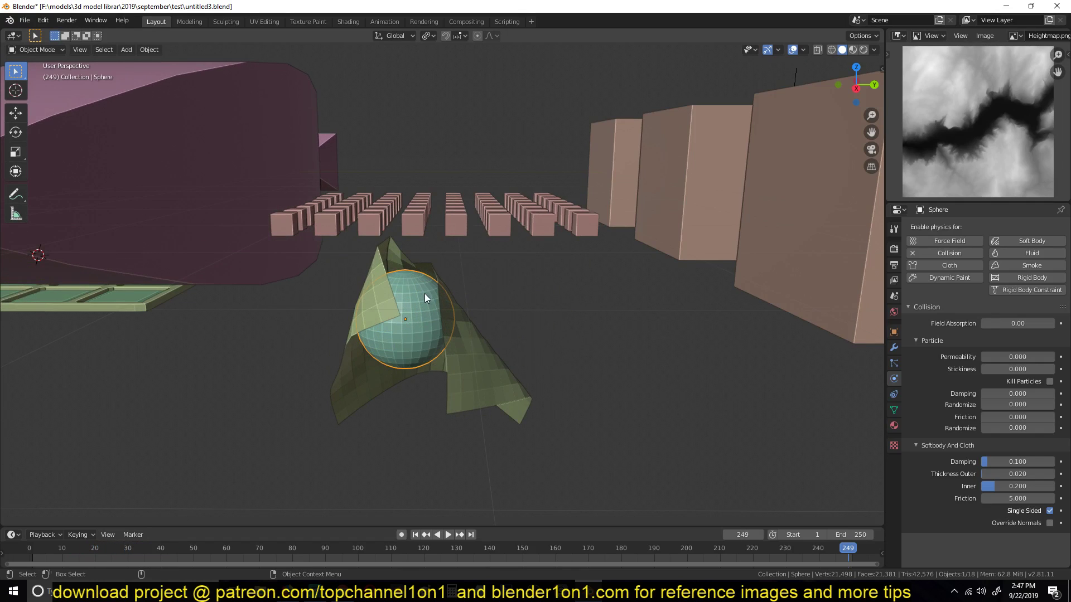
# Step: Check the Surface Deform modifier on the small cube array after the cloth simulation
pyautogui.click(452, 275)
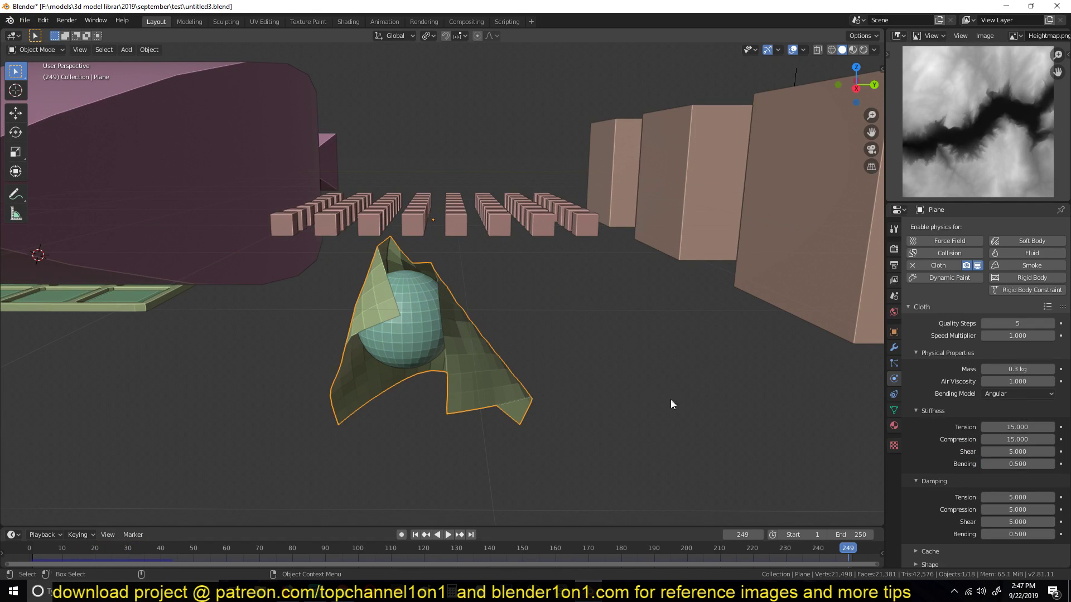
pyautogui.click(503, 229)
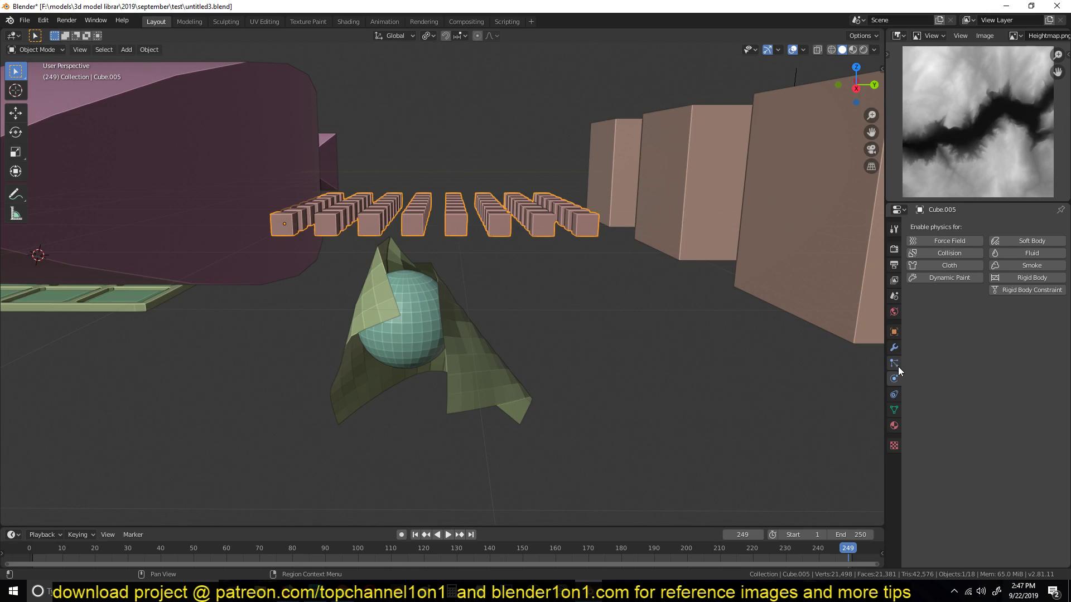
pyautogui.click(894, 347)
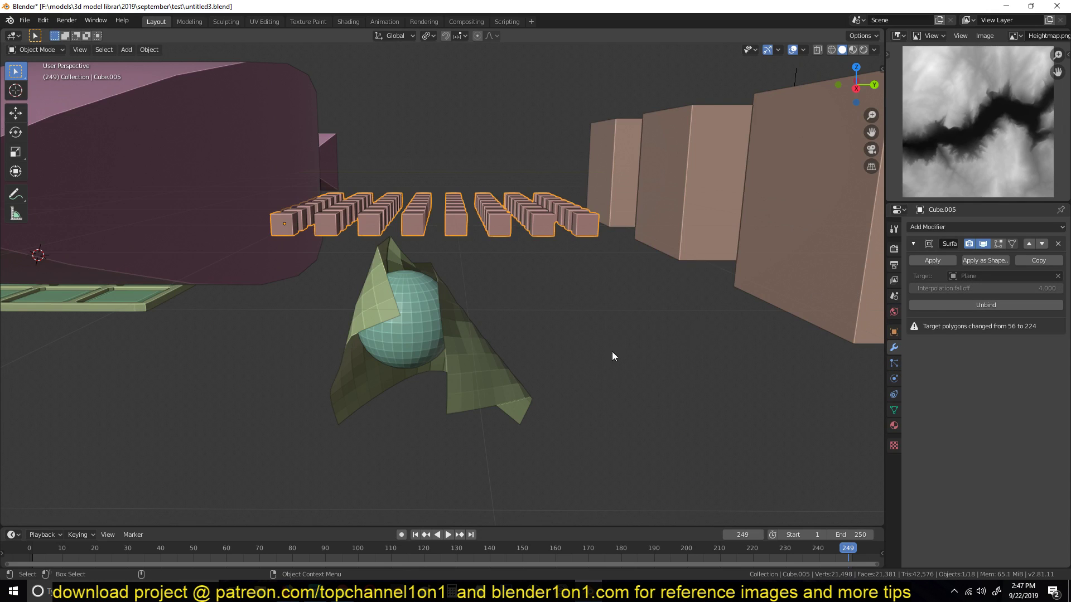
# Step: Inspect the green plane's subdivided mesh in Edit Mode beneath the small cubes
pyautogui.click(483, 369)
pyautogui.click(490, 216)
pyautogui.click(461, 356)
pyautogui.press('Tab')
pyautogui.moveTo(435, 398); pyautogui.dragTo(460, 263, button='middle')
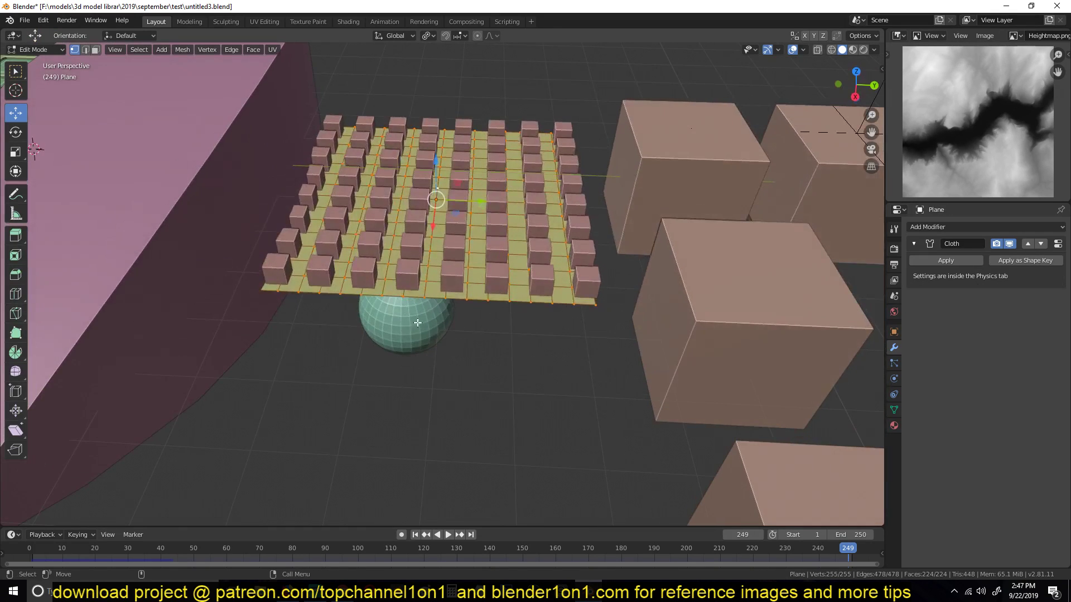
pyautogui.scroll(3, 459, 263)
pyautogui.scroll(1, 459, 262)
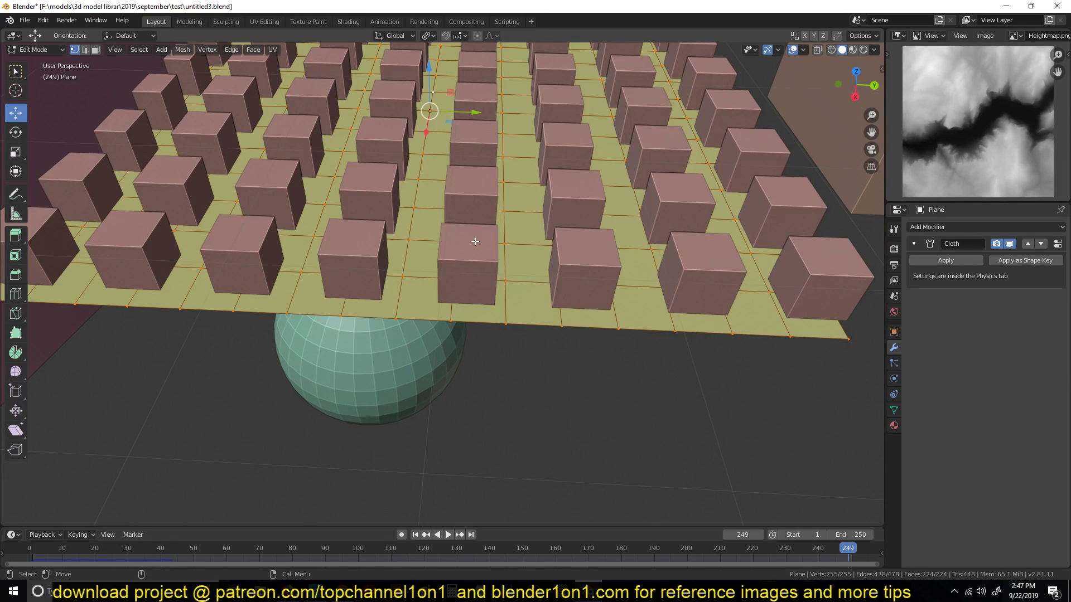
# Step: Play the cloth simulation briefly in Object Mode and return the timeline to frame 0
pyautogui.press('Tab')
pyautogui.scroll(-5, 447, 243)
pyautogui.moveTo(446, 243); pyautogui.dragTo(331, 376, button='middle')
pyautogui.press('Tab')
pyautogui.press('Tab')
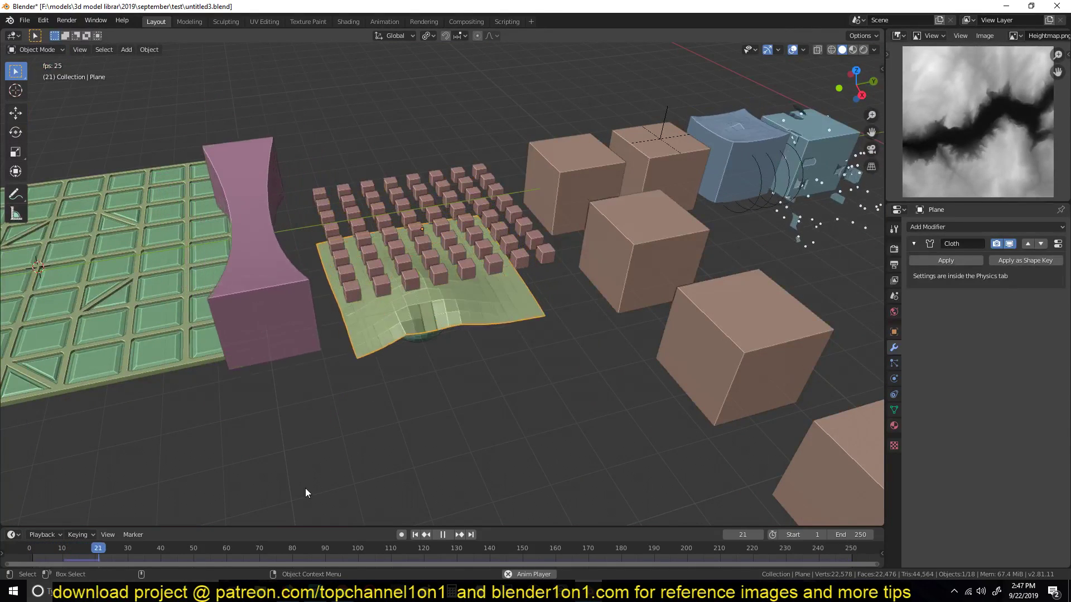
pyautogui.moveTo(59, 554); pyautogui.dragTo(15, 554)
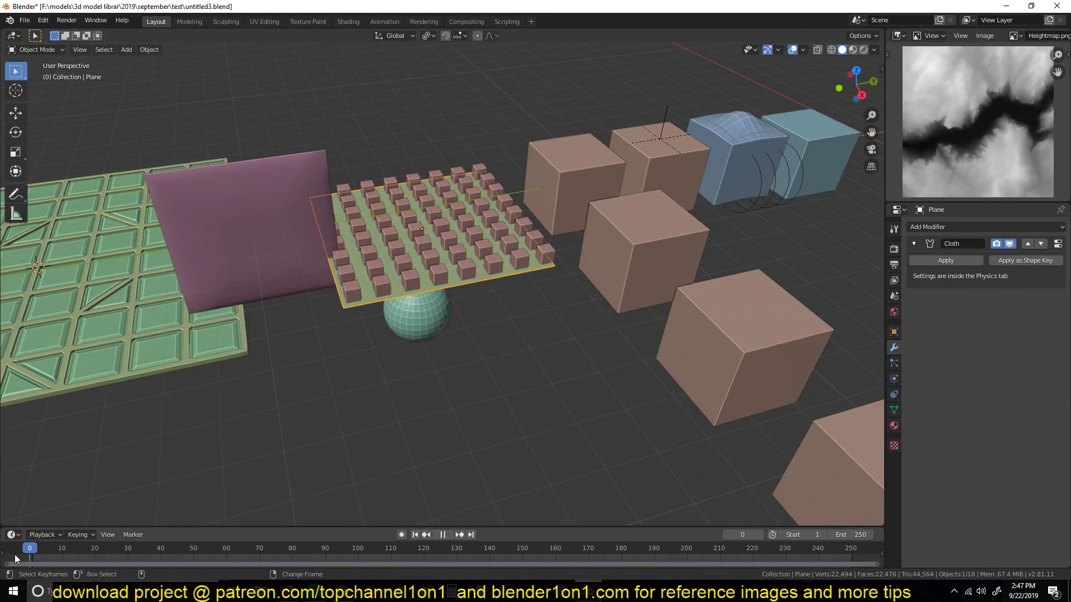
# Step: Unbind and rebind the Surface Deform modifier on the small cube array
pyautogui.scroll(5, 543, 255)
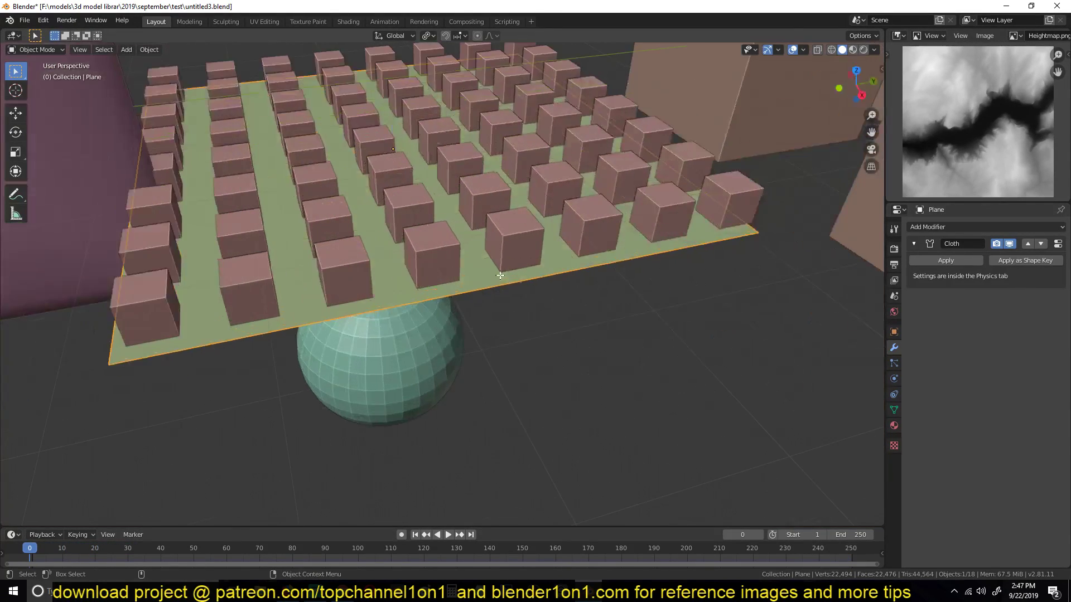
pyautogui.press('Tab')
pyautogui.press('Tab')
pyautogui.click(463, 264)
pyautogui.click(501, 272)
pyautogui.click(500, 272)
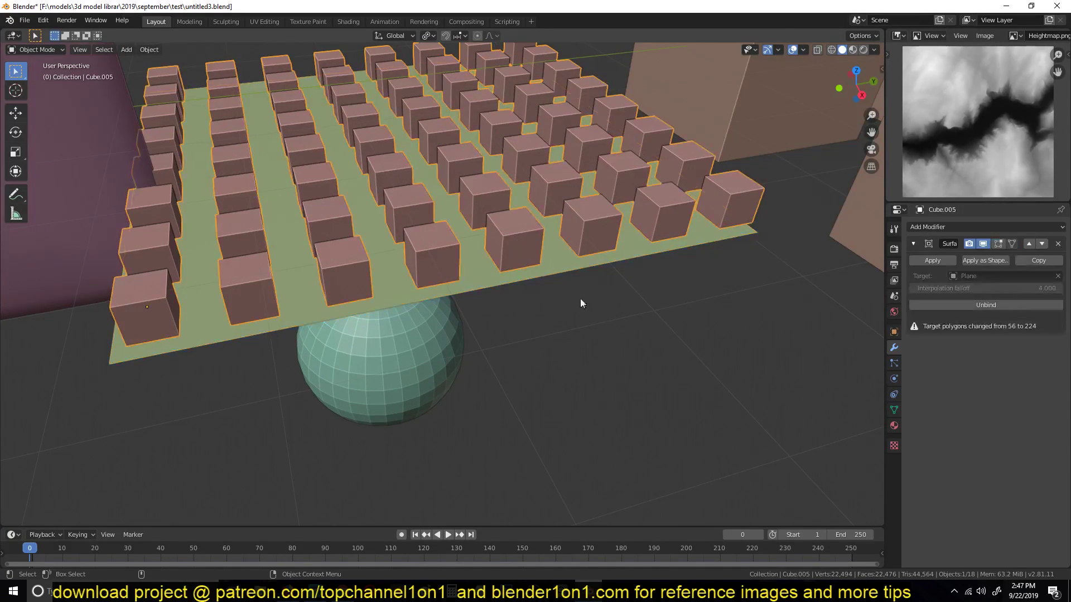
pyautogui.click(1004, 309)
pyautogui.click(1004, 309)
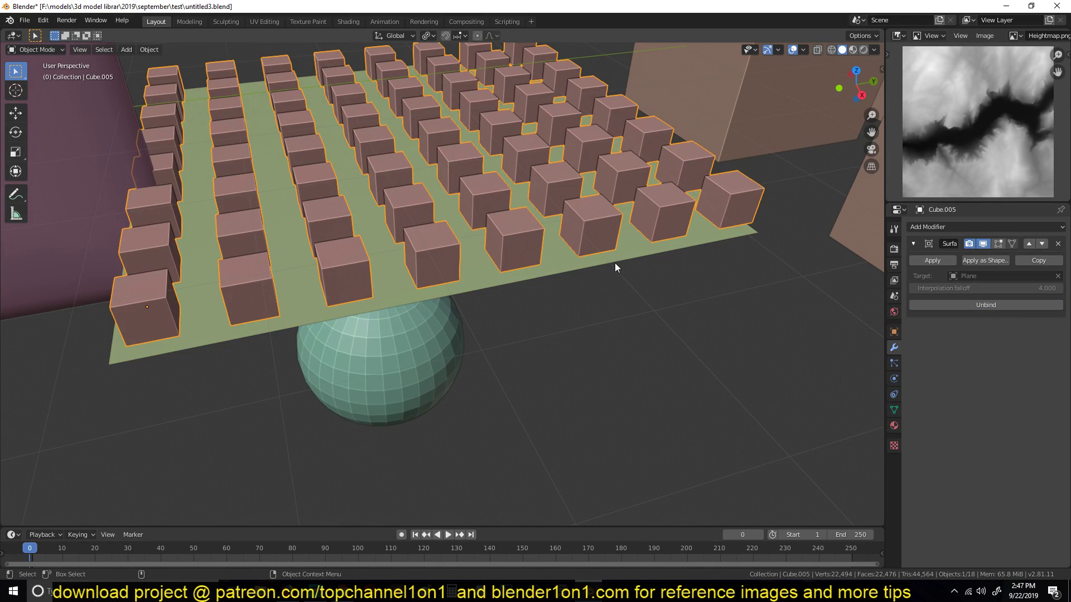
pyautogui.scroll(-5, 517, 280)
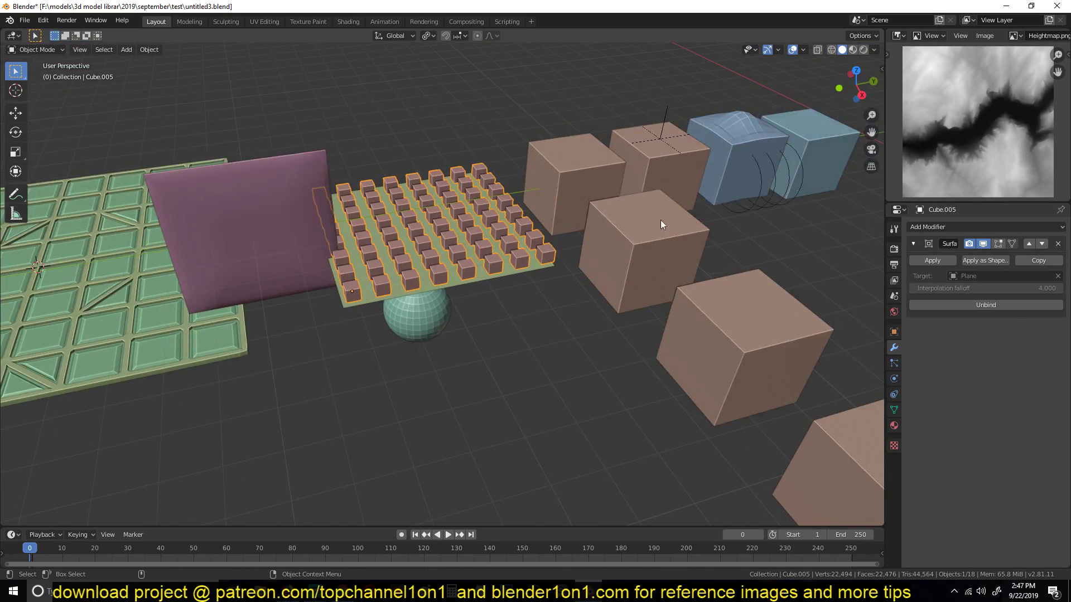
# Step: Remove the Surface Deform modifier from the small cube array
pyautogui.click(1058, 244)
pyautogui.click(510, 275)
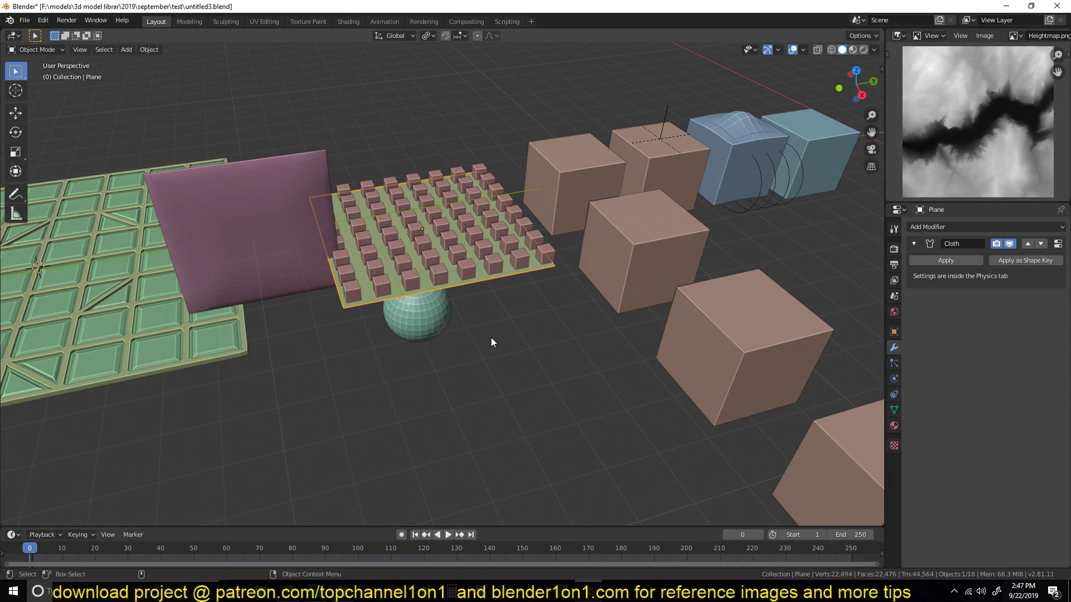
pyautogui.press('g')
pyautogui.press('Escape')
# Step: Examine how the small cubes sit on the plane, viewing their mesh in Edit Mode as well
pyautogui.click(504, 236)
pyautogui.moveTo(504, 236); pyautogui.dragTo(481, 230, button='middle')
pyautogui.scroll(6, 354, 236)
pyautogui.moveTo(353, 235); pyautogui.dragTo(386, 195, button='middle')
pyautogui.scroll(-6, 401, 220)
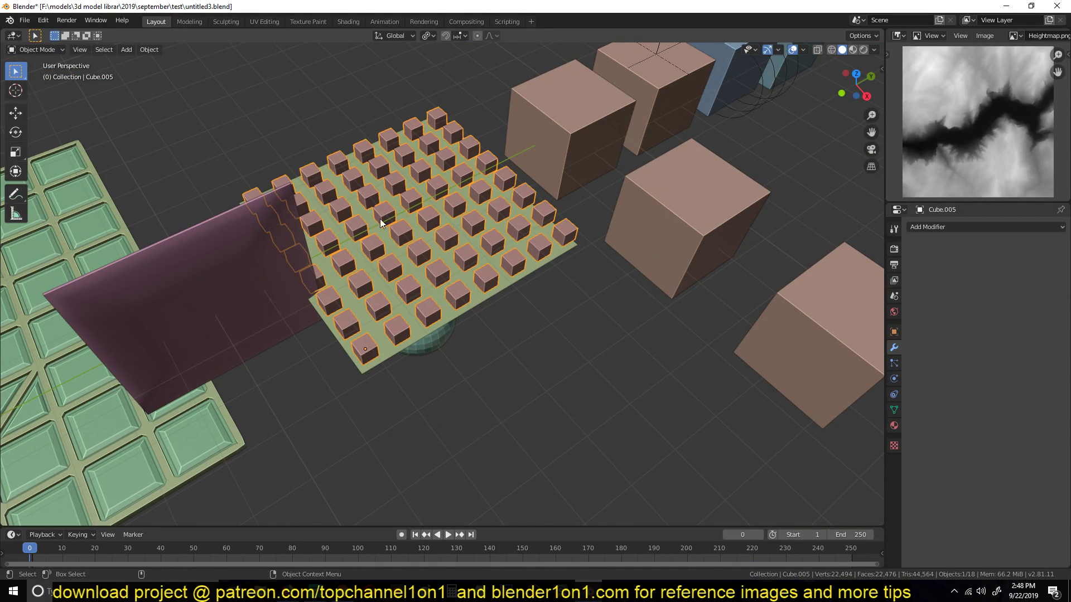
pyautogui.moveTo(403, 258); pyautogui.dragTo(343, 240, button='middle')
pyautogui.press('Tab')
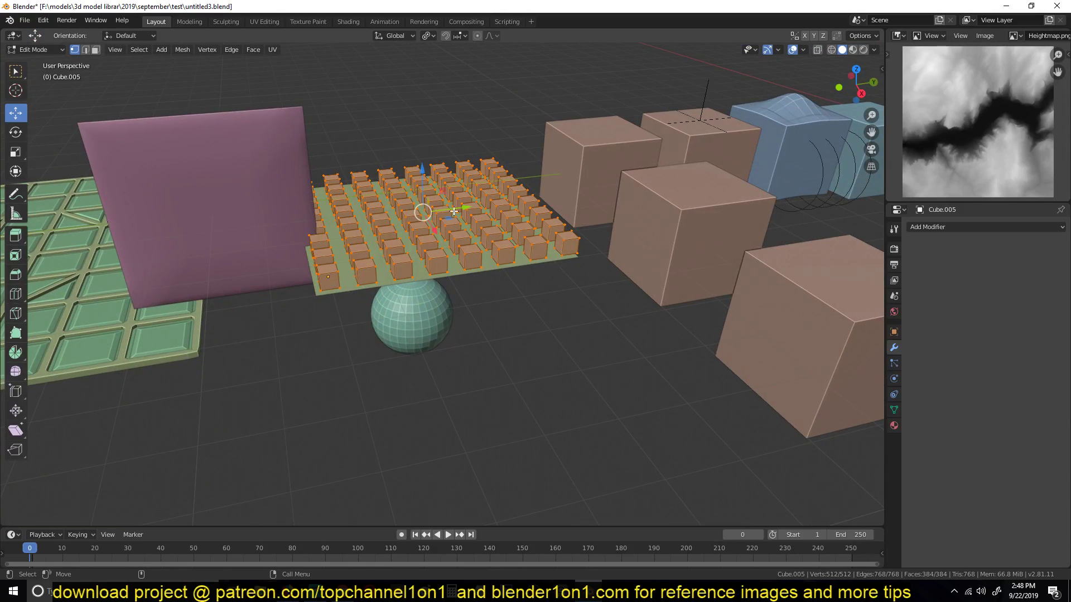
pyautogui.scroll(5, 454, 249)
pyautogui.press('Tab')
pyautogui.moveTo(454, 251); pyautogui.dragTo(463, 279, button='middle')
# Step: Add a Surface Deform modifier to the small cube array with Plane as its target
pyautogui.click(525, 264)
pyautogui.click(571, 238)
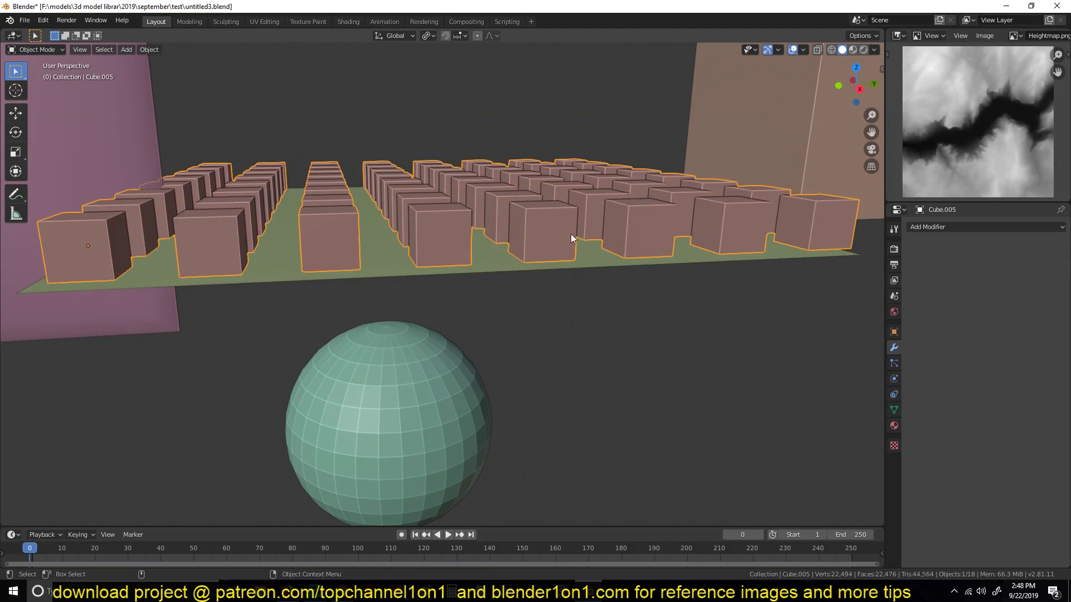
pyautogui.click(966, 226)
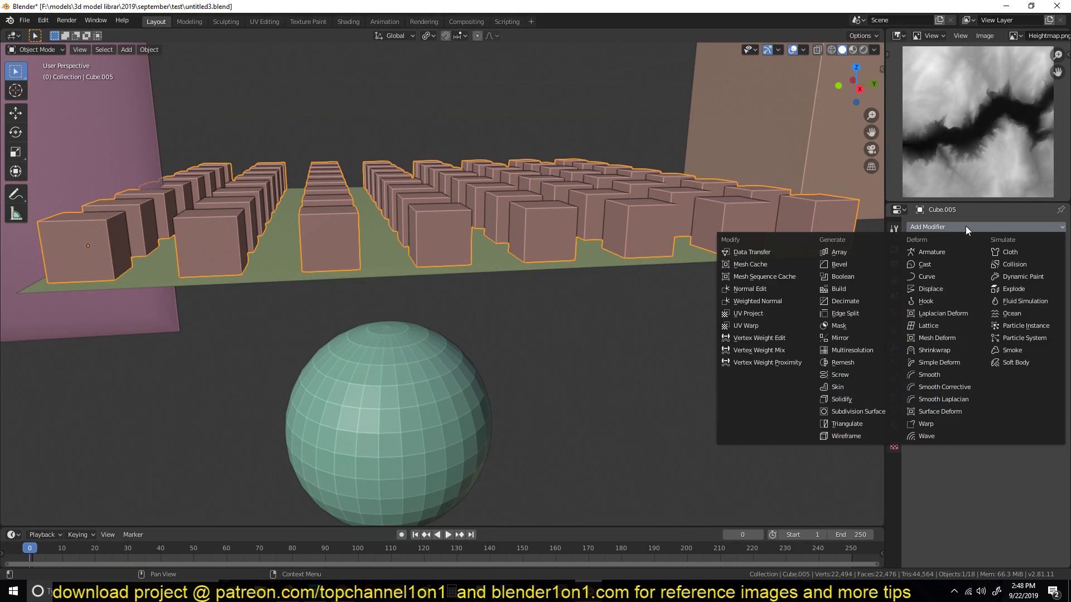
pyautogui.click(952, 411)
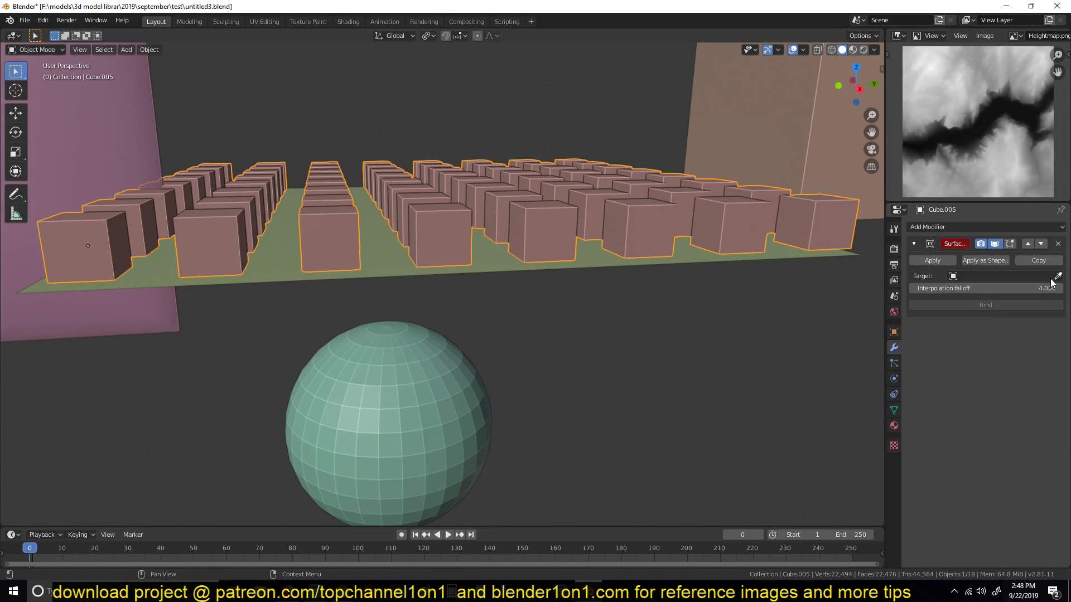
pyautogui.click(998, 276)
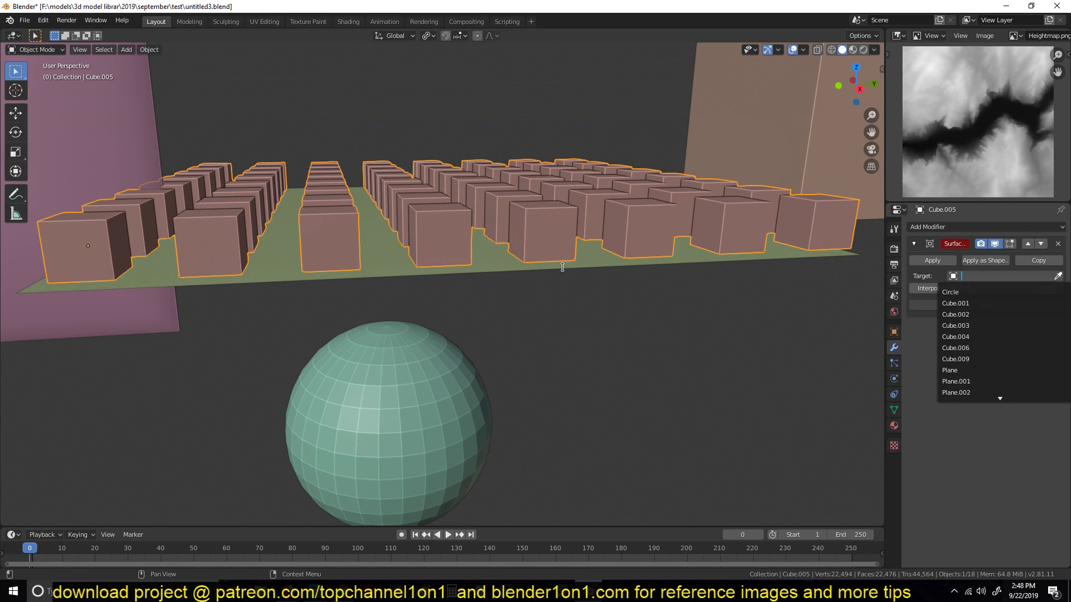
pyautogui.click(1058, 276)
pyautogui.click(611, 260)
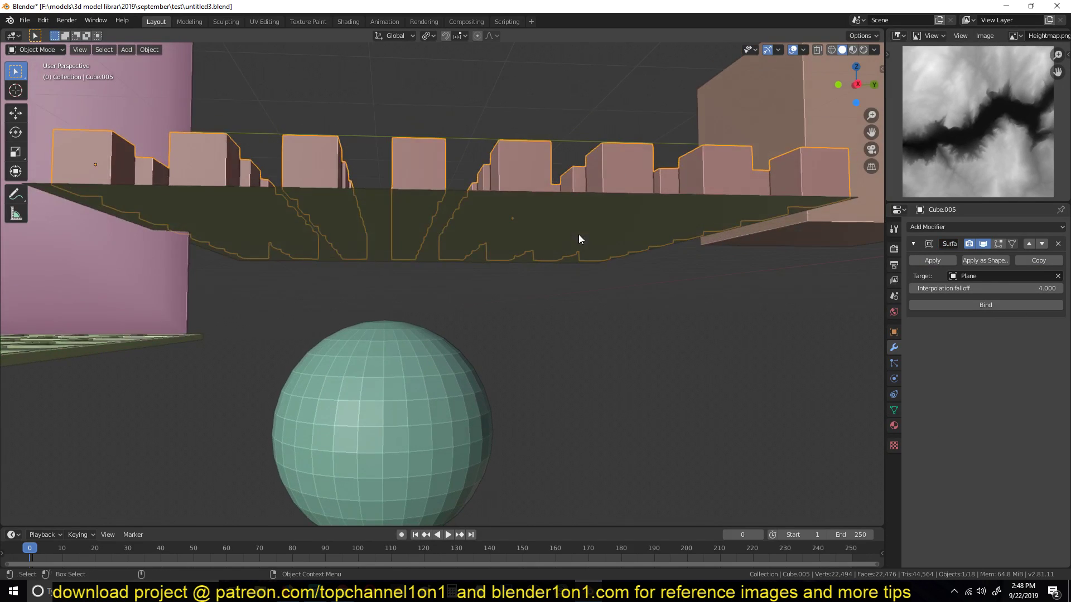
# Step: Check the gap between the cubes and the plane, then bind the cube array's Surface Deform modifier
pyautogui.click(551, 203)
pyautogui.moveTo(522, 220); pyautogui.dragTo(519, 217, button='middle')
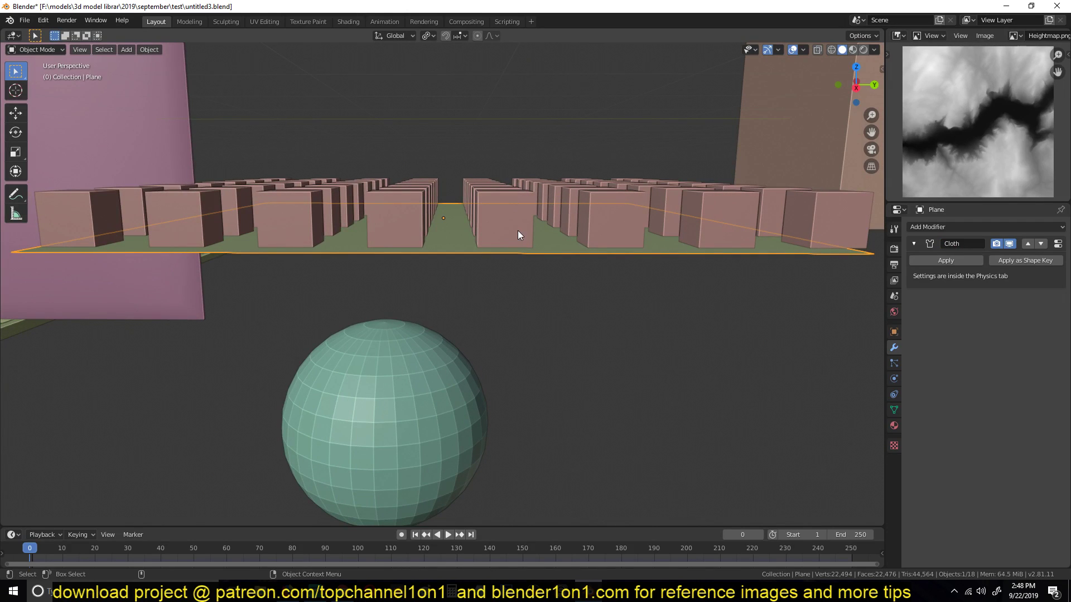
pyautogui.click(483, 220)
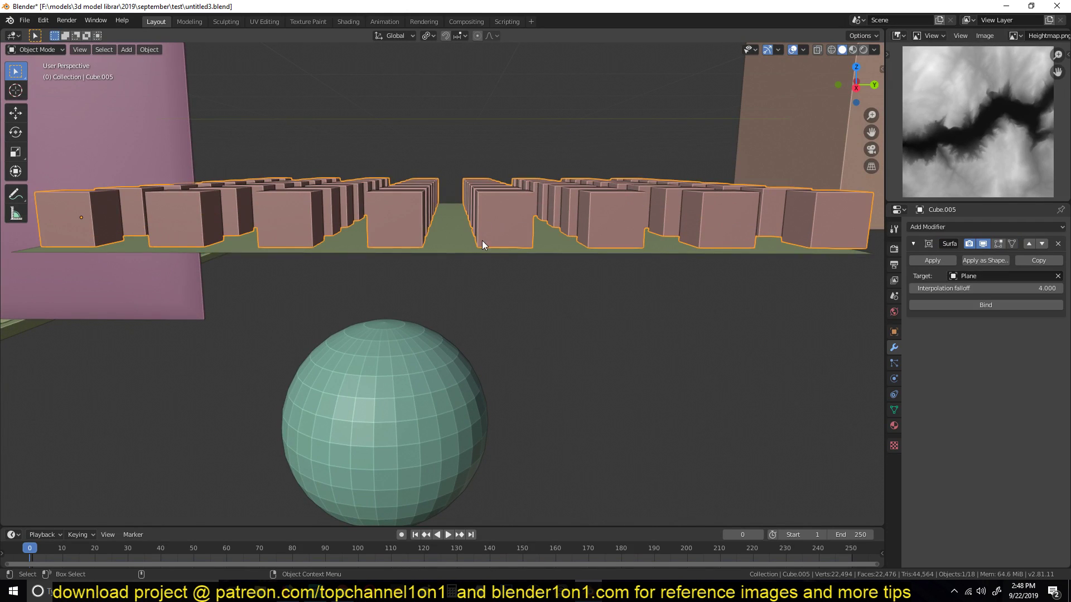
pyautogui.moveTo(482, 240); pyautogui.dragTo(525, 249, button='middle')
pyautogui.scroll(1, 523, 239)
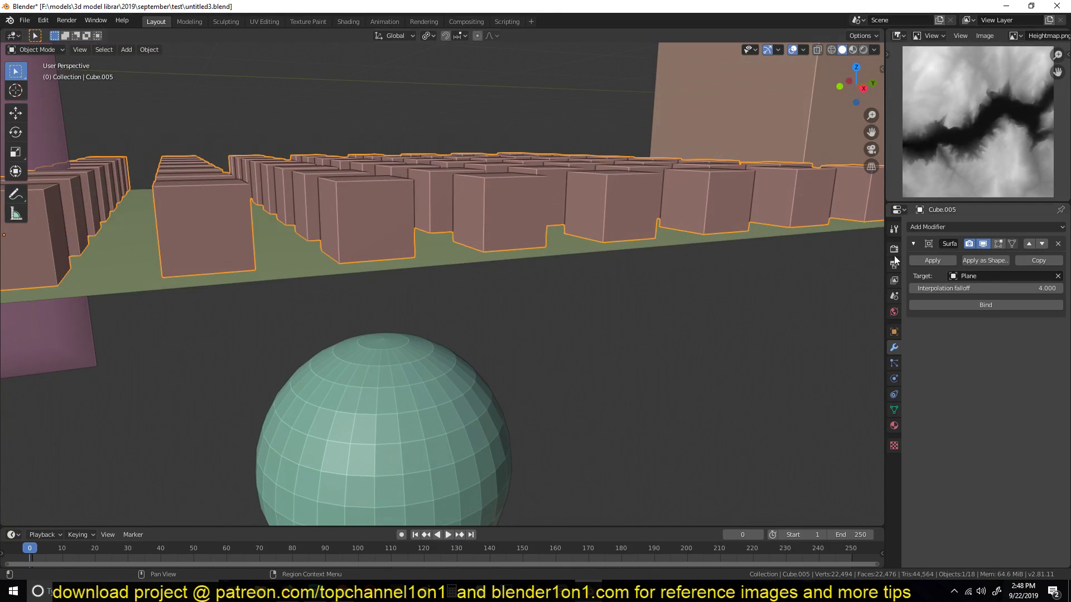
pyautogui.click(986, 306)
pyautogui.scroll(-2, 647, 258)
pyautogui.moveTo(626, 262); pyautogui.dragTo(607, 266, button='middle')
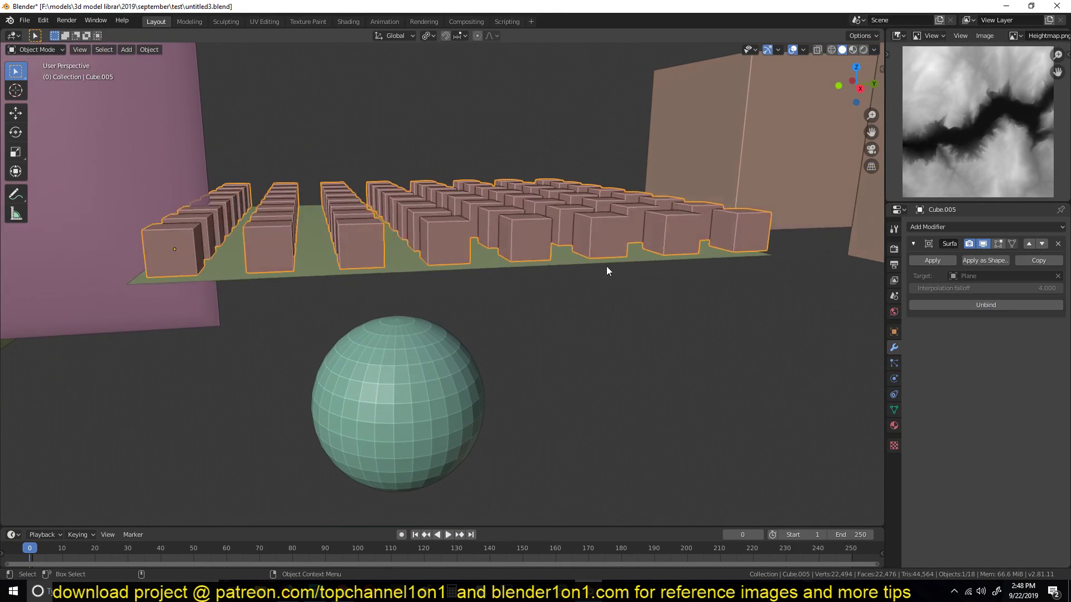
# Step: Select the plane and play the cloth simulation repeatedly to check that the small cubes follow it over the sphere
pyautogui.click(593, 266)
pyautogui.press('space')
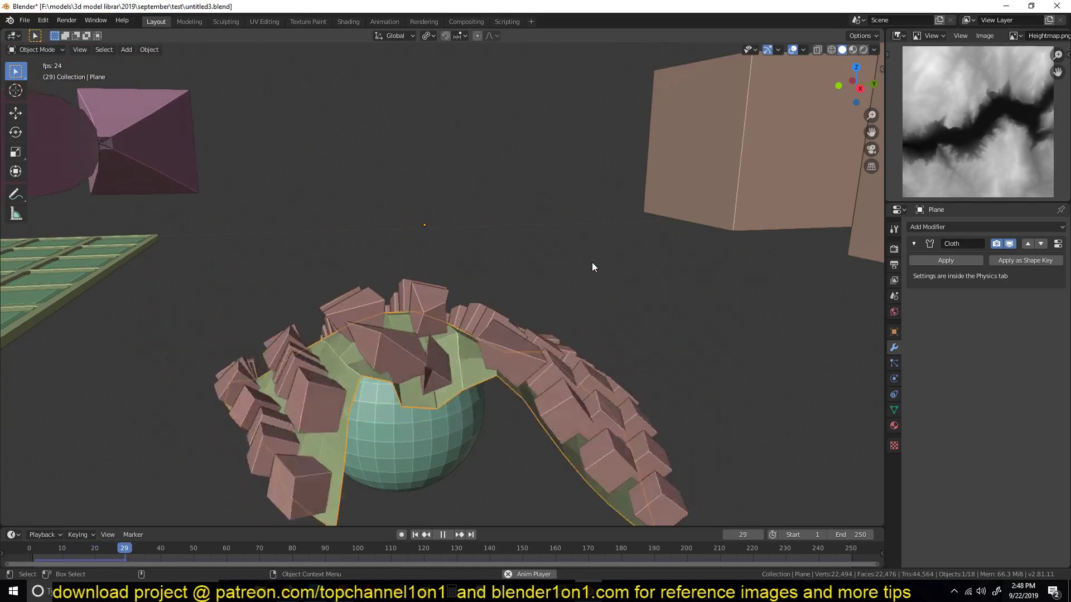
pyautogui.scroll(-4, 538, 254)
pyautogui.press('Escape')
pyautogui.moveTo(484, 269); pyautogui.dragTo(430, 310, button='middle')
pyautogui.press('space')
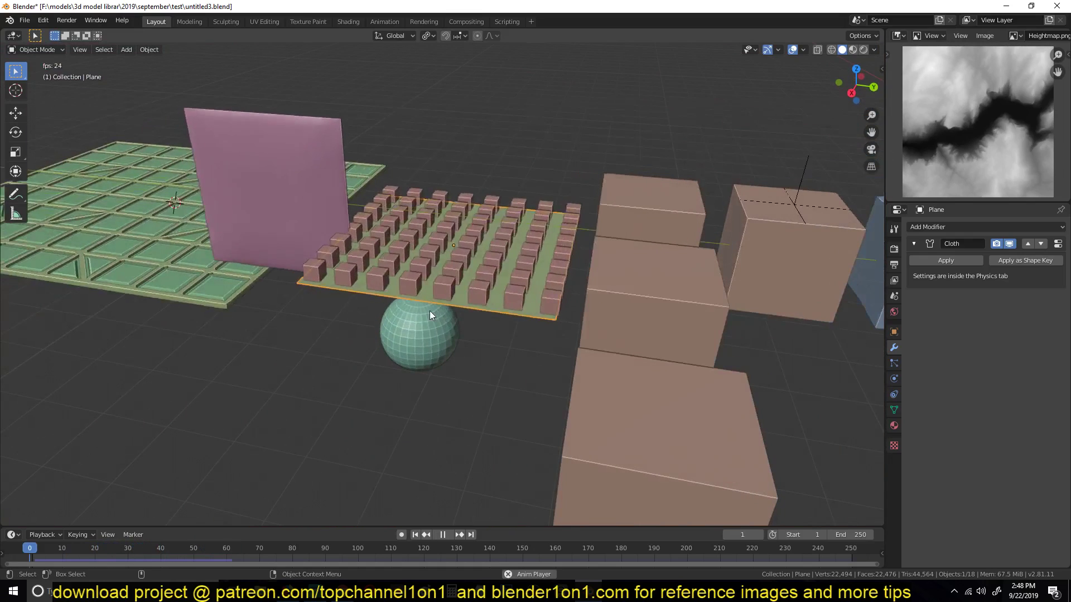
pyautogui.press('Escape')
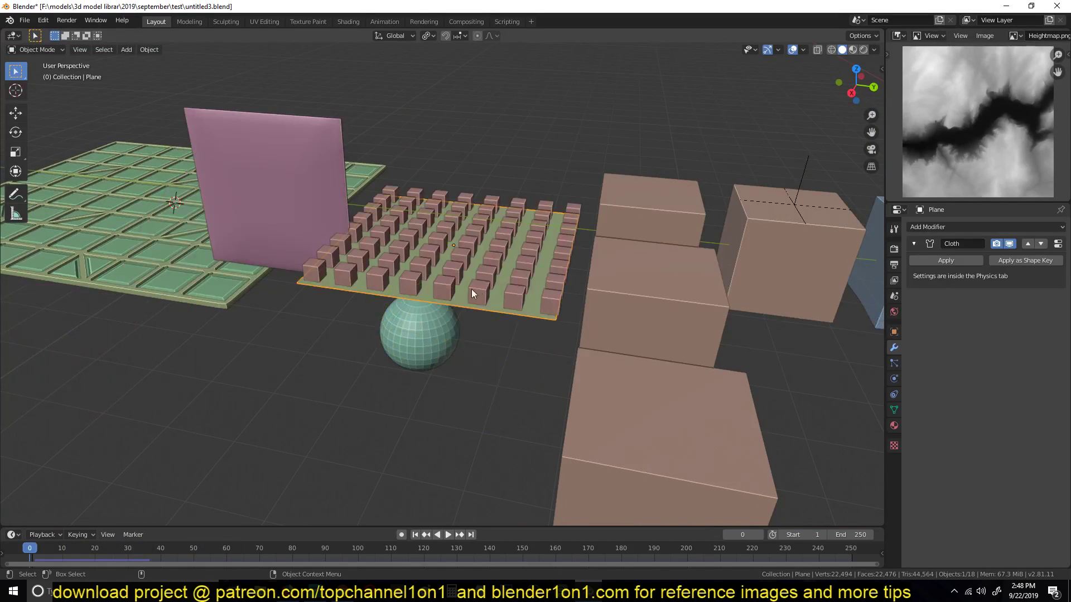
pyautogui.press('space')
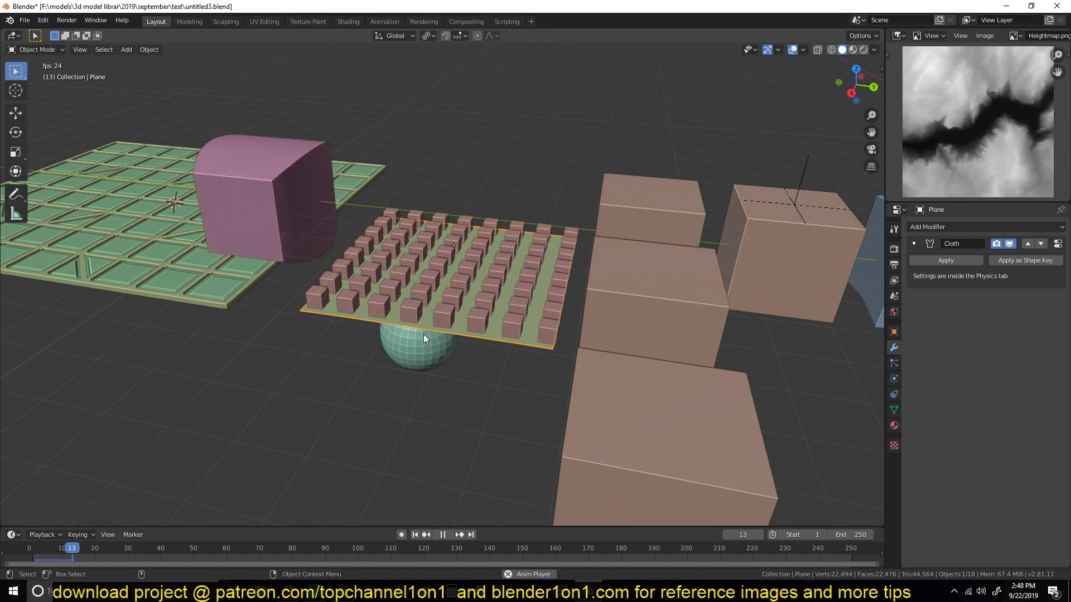
pyautogui.press('Escape')
pyautogui.press('space')
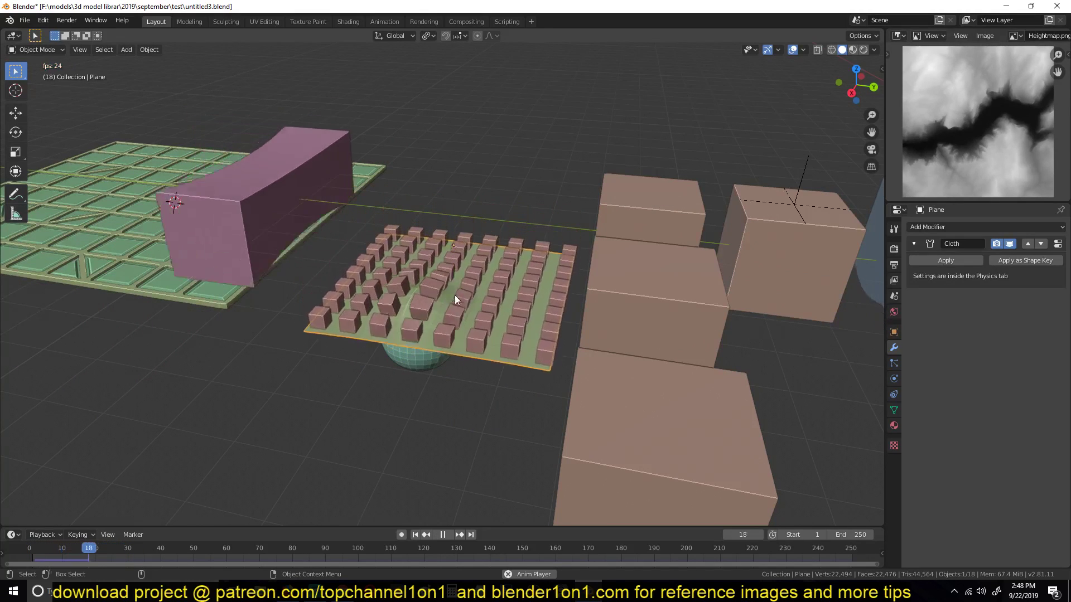
pyautogui.press('Escape')
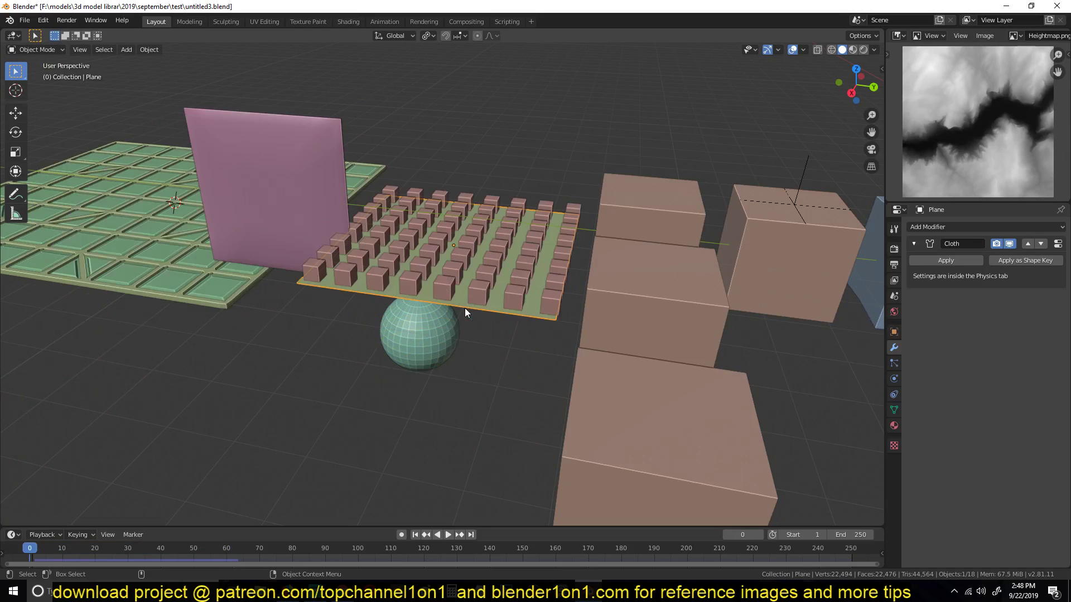
# Step: Replay the cloth simulation in a closer view of the small cubes and return to frame 0
pyautogui.scroll(4, 495, 257)
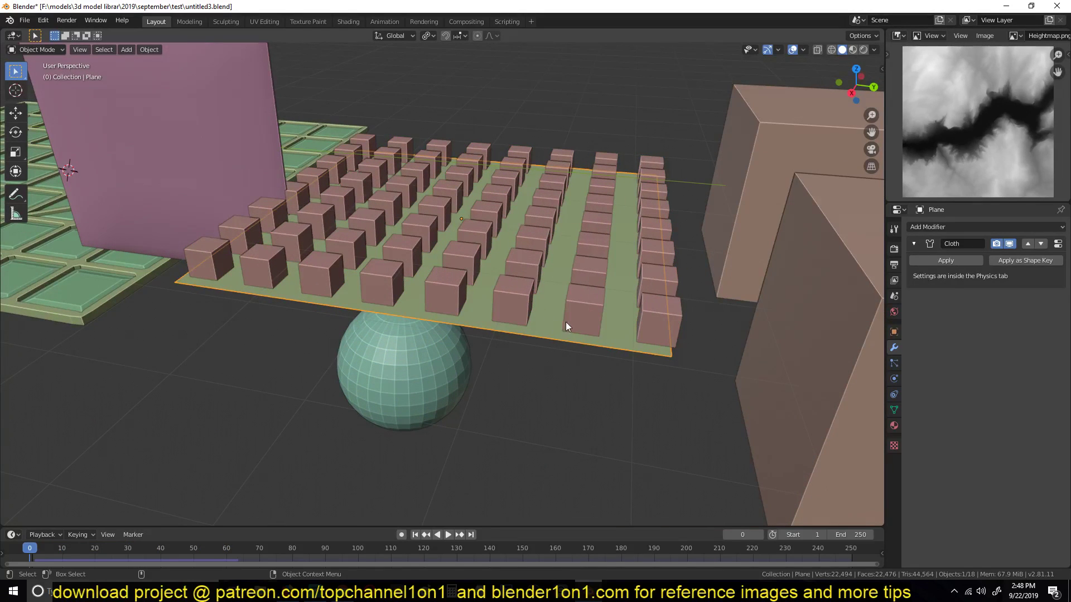
pyautogui.press('space')
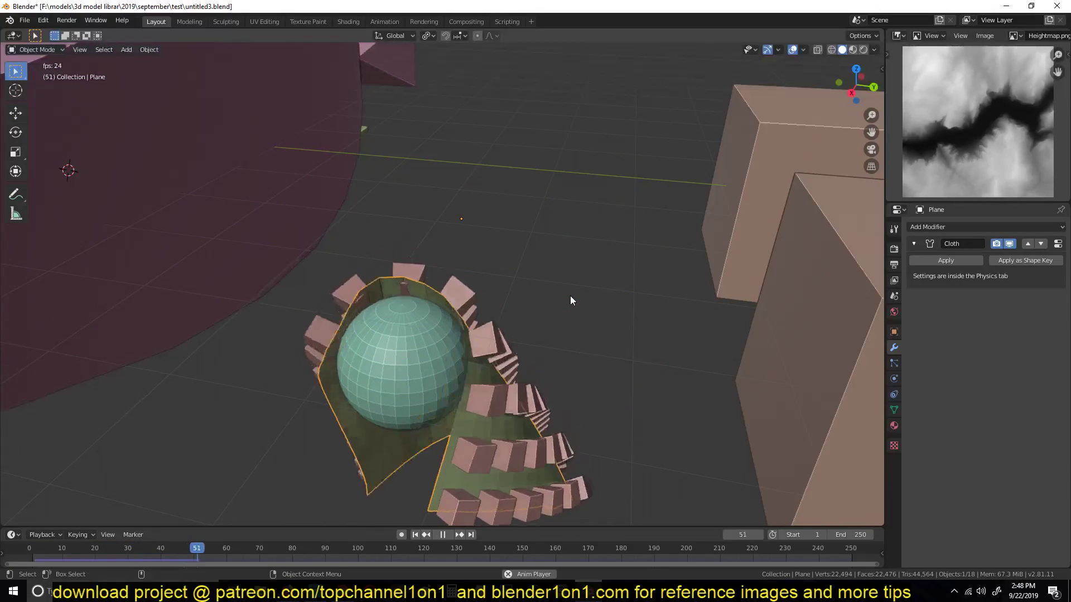
pyautogui.press('Escape')
pyautogui.press('space')
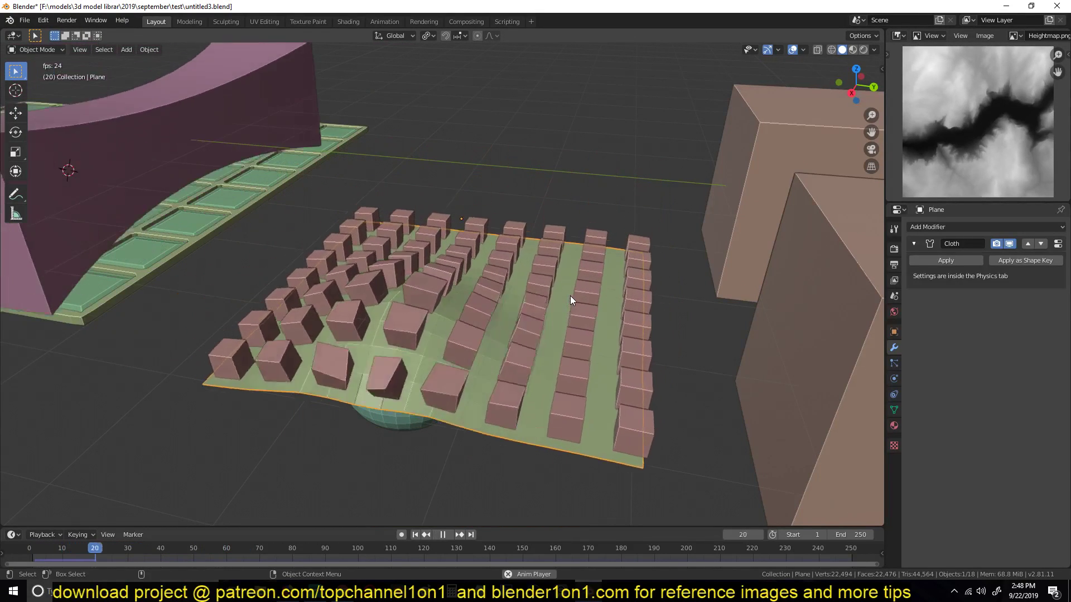
pyautogui.press('Escape')
# Step: Subdivide the plane's mesh again and replay the cloth simulation to test the cubes' binding
pyautogui.press('Tab')
pyautogui.rightClick(513, 217)
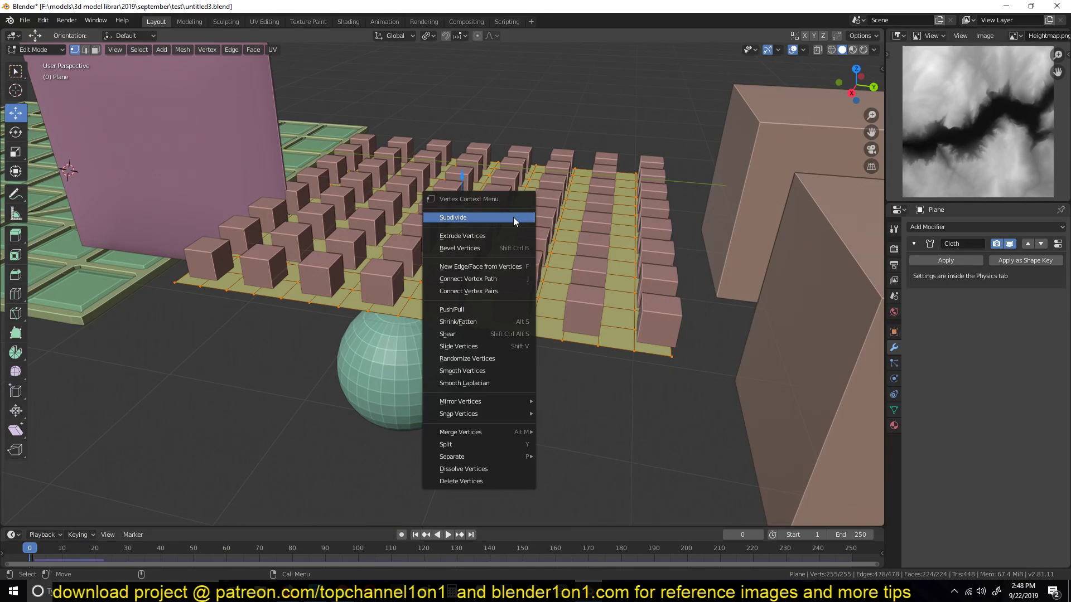
pyautogui.click(513, 217)
pyautogui.press('Tab')
pyautogui.press('space')
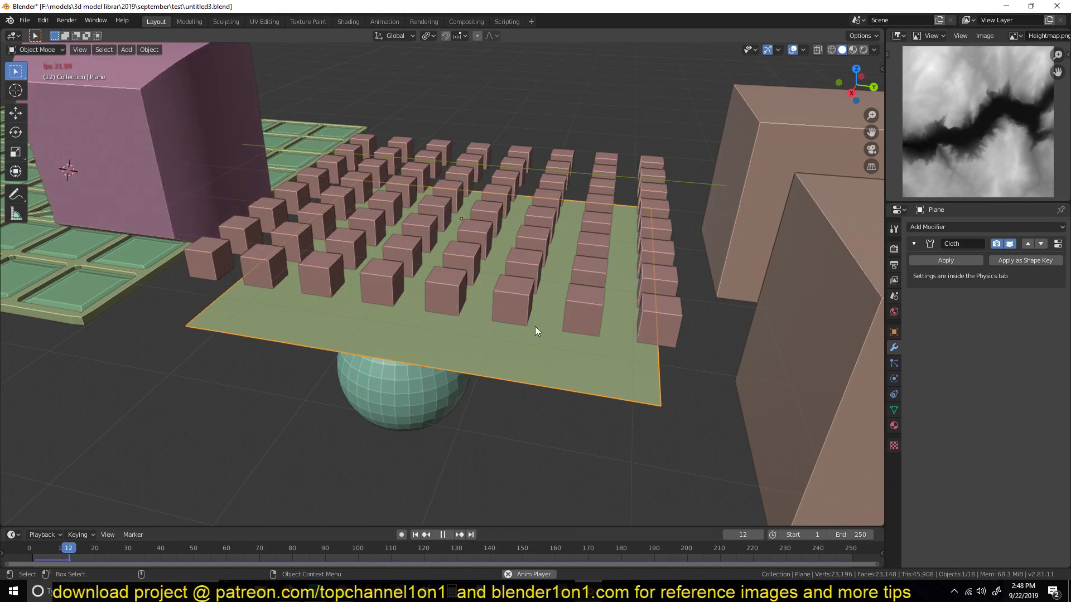
pyautogui.press('Escape')
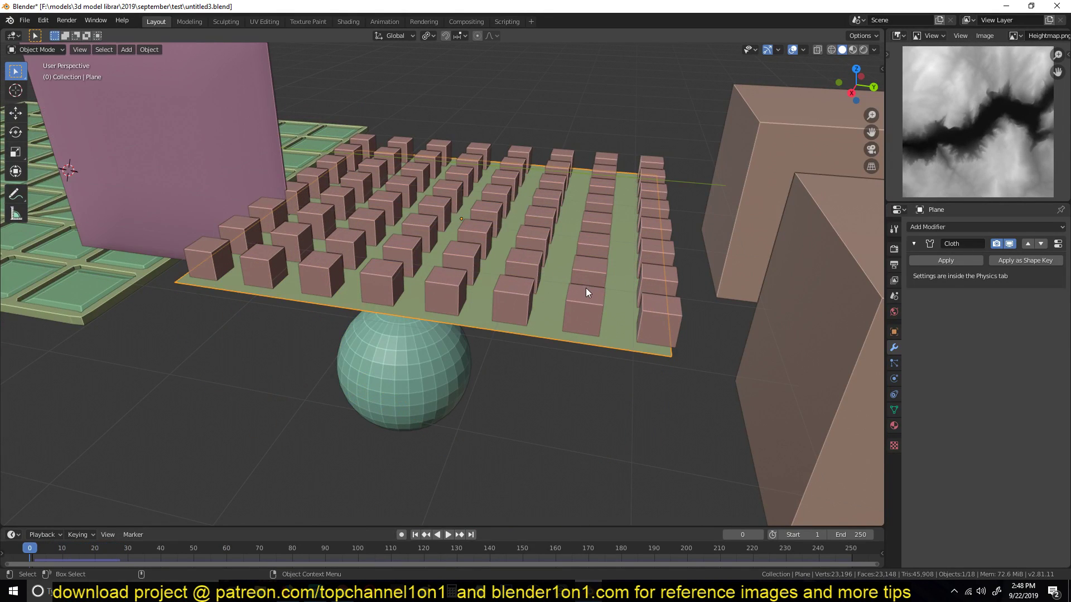
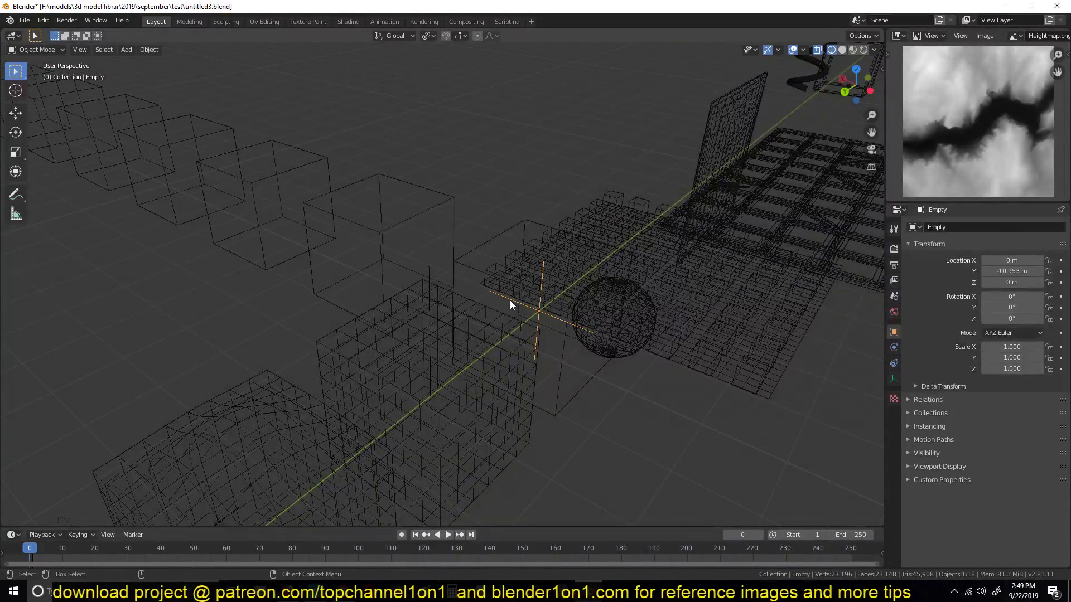
# Step: Switch the viewport back to solid shading and leave the Empty's scale as it is
pyautogui.hotkey('shift', 'z')
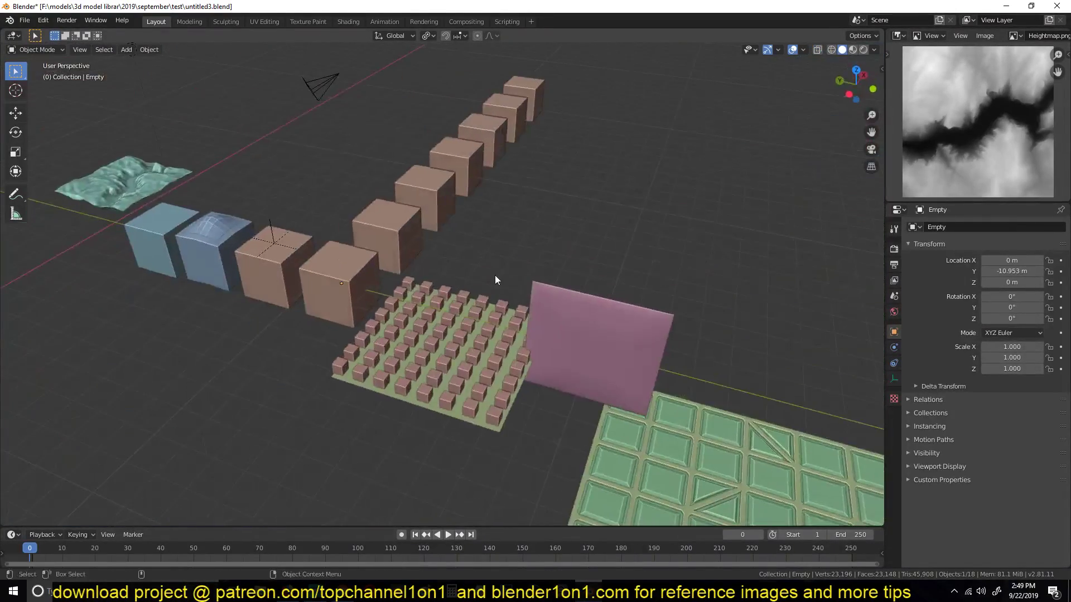
pyautogui.press('s')
pyautogui.rightClick(425, 289)
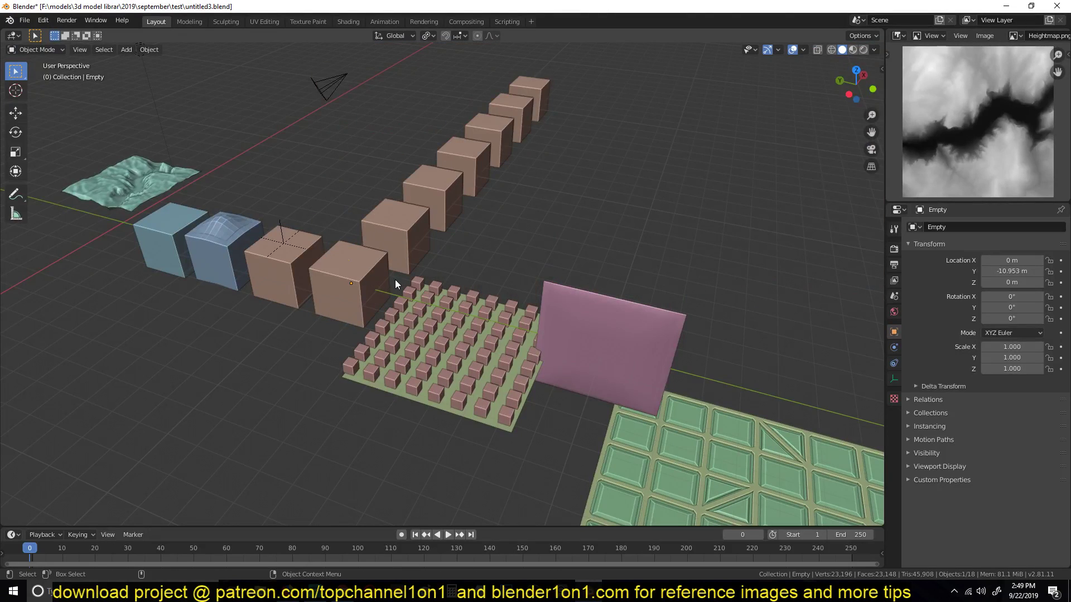
# Step: Try rotating the Empty freely in several directions to twist the array of spaced cubes
pyautogui.press('z')
pyautogui.click(299, 290)
pyautogui.press('z')
pyautogui.click(446, 293)
pyautogui.moveTo(468, 294); pyautogui.dragTo(455, 284, button='middle')
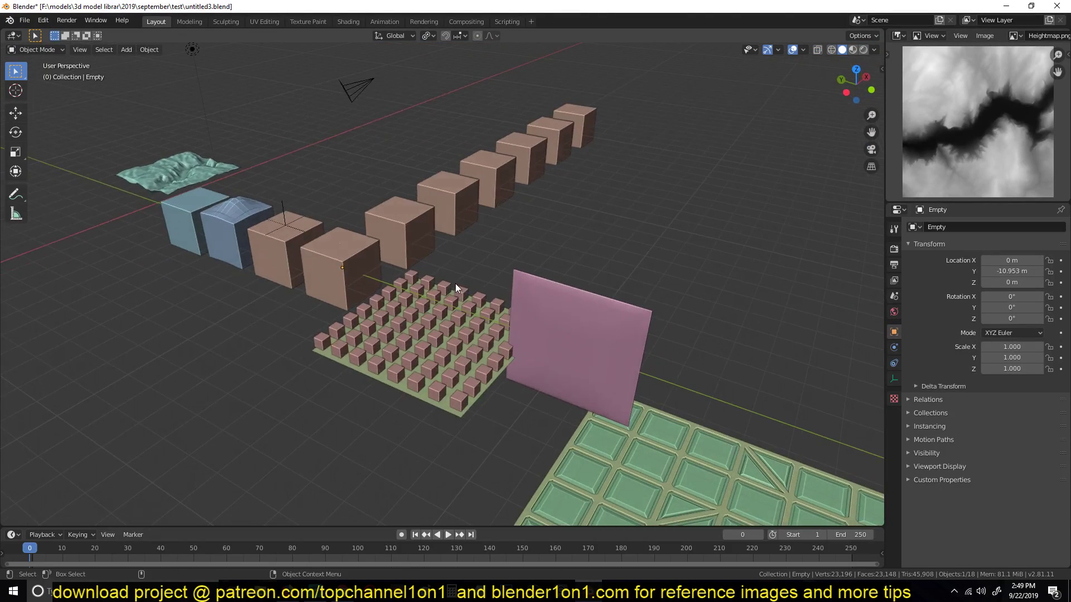
pyautogui.press('r')
pyautogui.press('r')
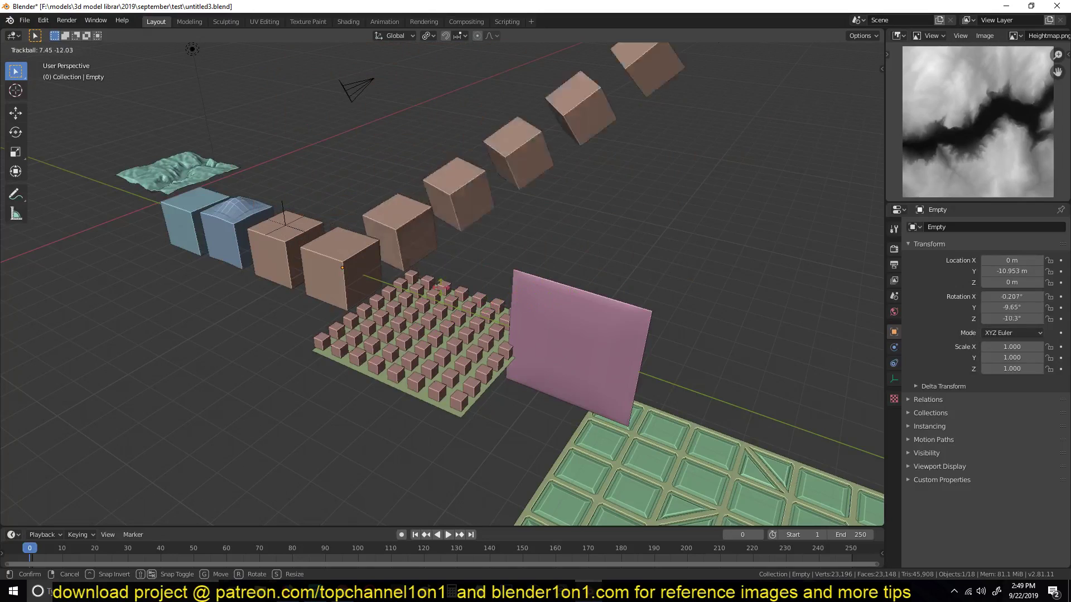
pyautogui.press('Escape')
pyautogui.moveTo(435, 252); pyautogui.dragTo(366, 291, button='middle')
pyautogui.press('r')
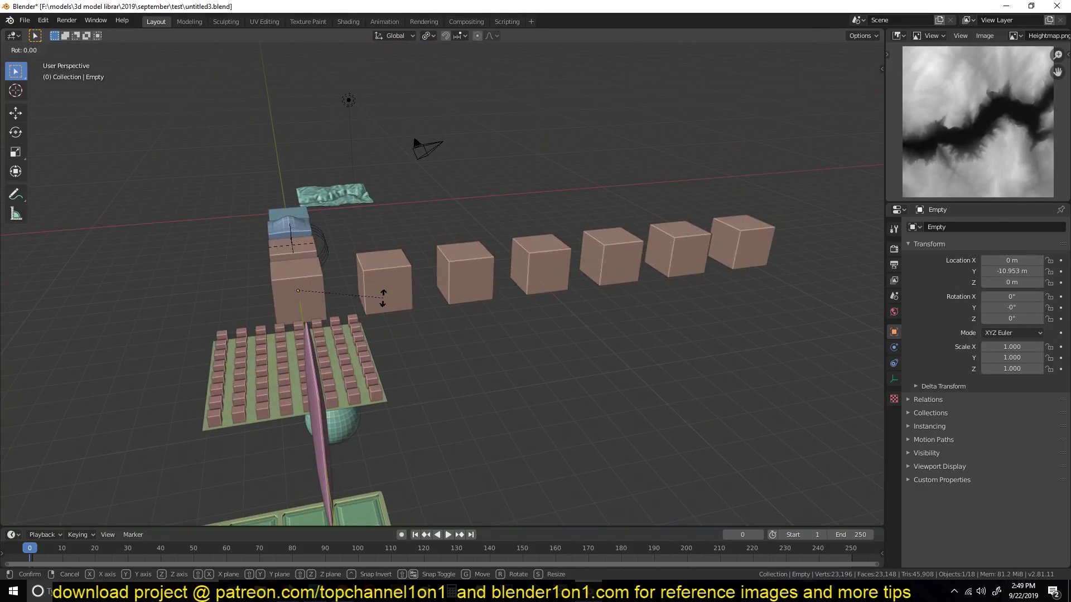
pyautogui.press('r')
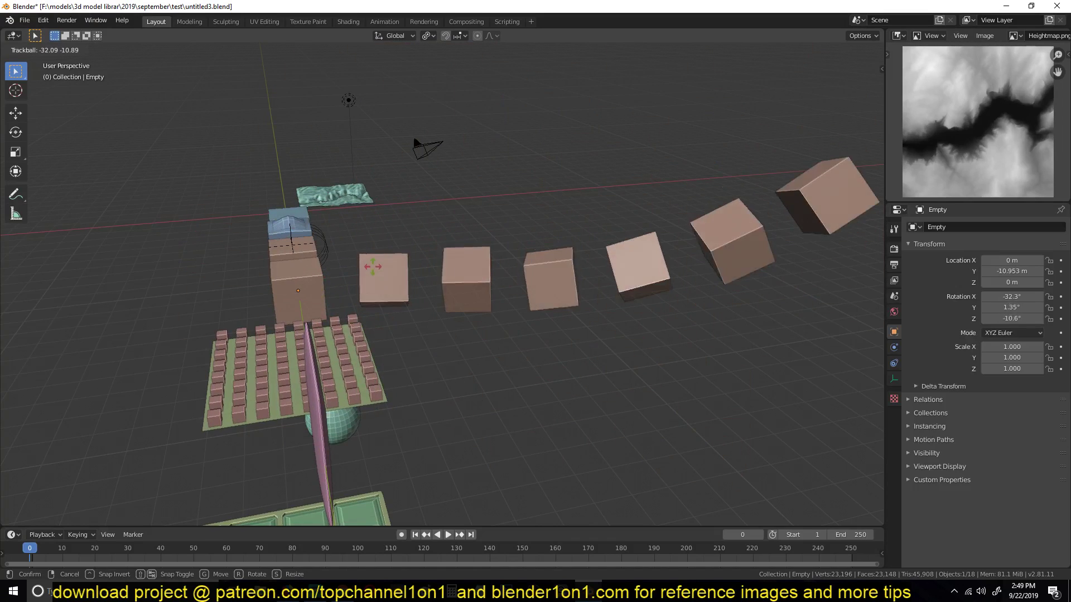
pyautogui.rightClick(372, 267)
# Step: Select the row of spaced cubes and remove its Array modifier
pyautogui.click(358, 277)
pyautogui.moveTo(358, 277); pyautogui.dragTo(459, 305, button='middle')
pyautogui.scroll(3, 456, 305)
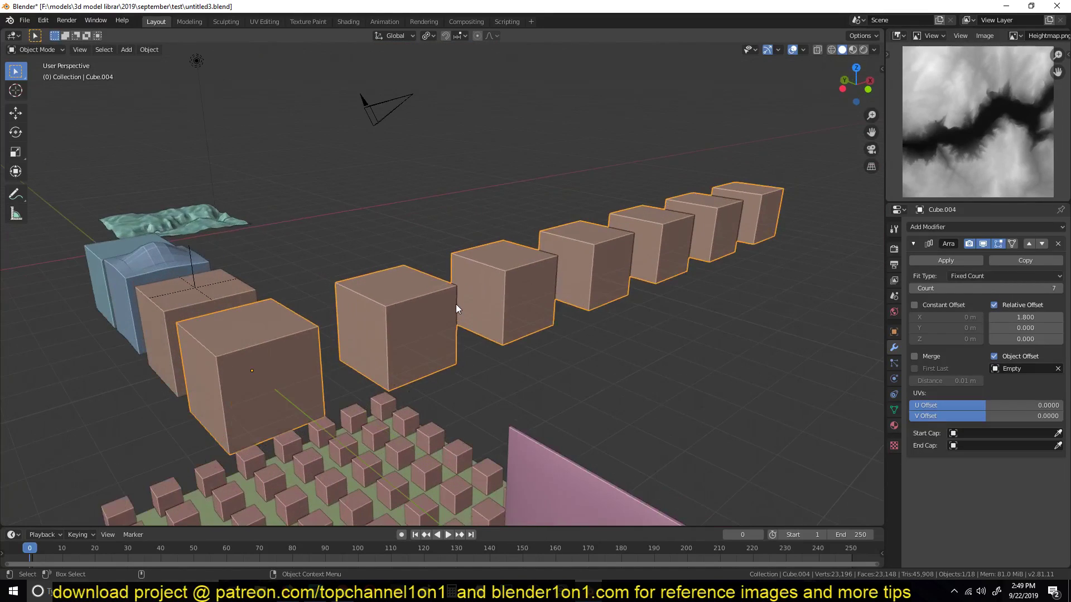
pyautogui.click(1057, 244)
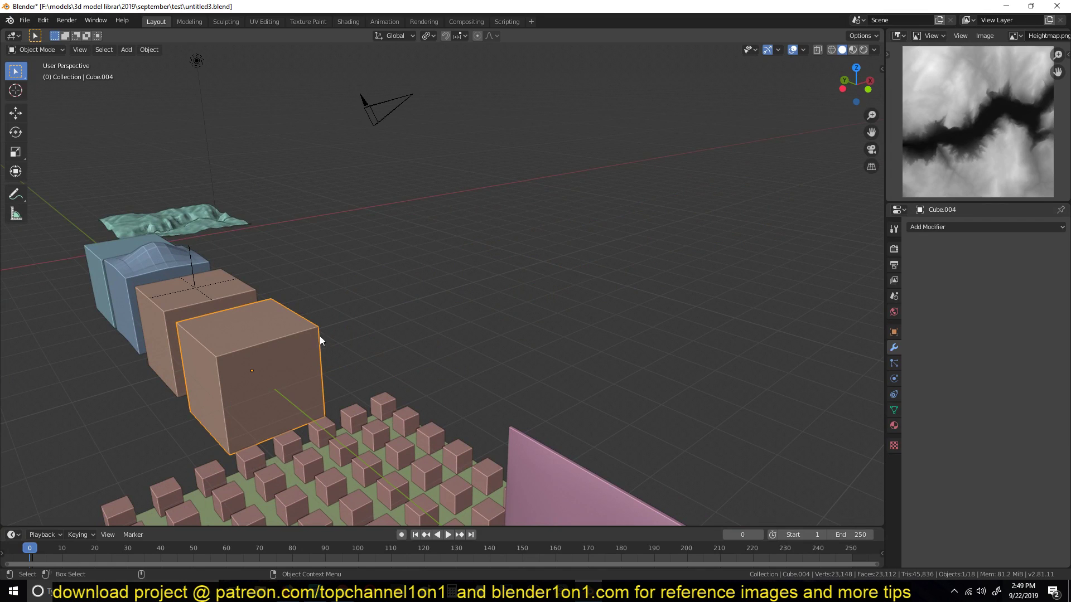
# Step: Add a new Array modifier to the cube with a count of 12 and a relative X offset of 1.05
pyautogui.click(966, 228)
pyautogui.click(865, 255)
pyautogui.moveTo(1021, 289)
pyautogui.mouseDown()
pyautogui.moveTo(1059, 288)
pyautogui.moveTo(1021, 291)
pyautogui.moveTo(1026, 314)
pyautogui.mouseUp()
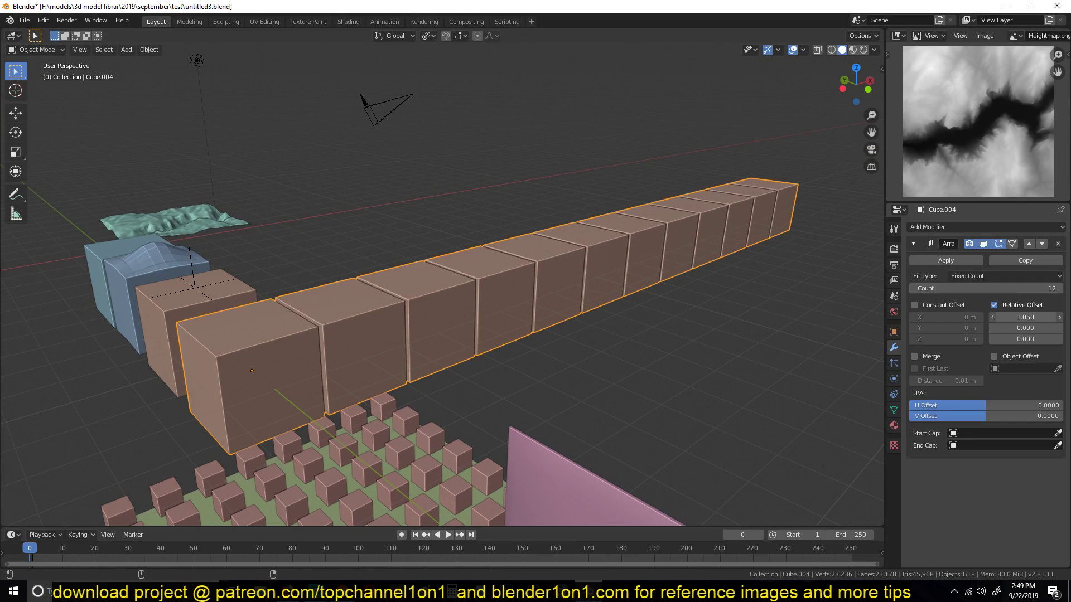
# Step: Enable the array's object offset and assign the Empty inside the first cube, picking it in wireframe view
pyautogui.press('z')
pyautogui.click(456, 316)
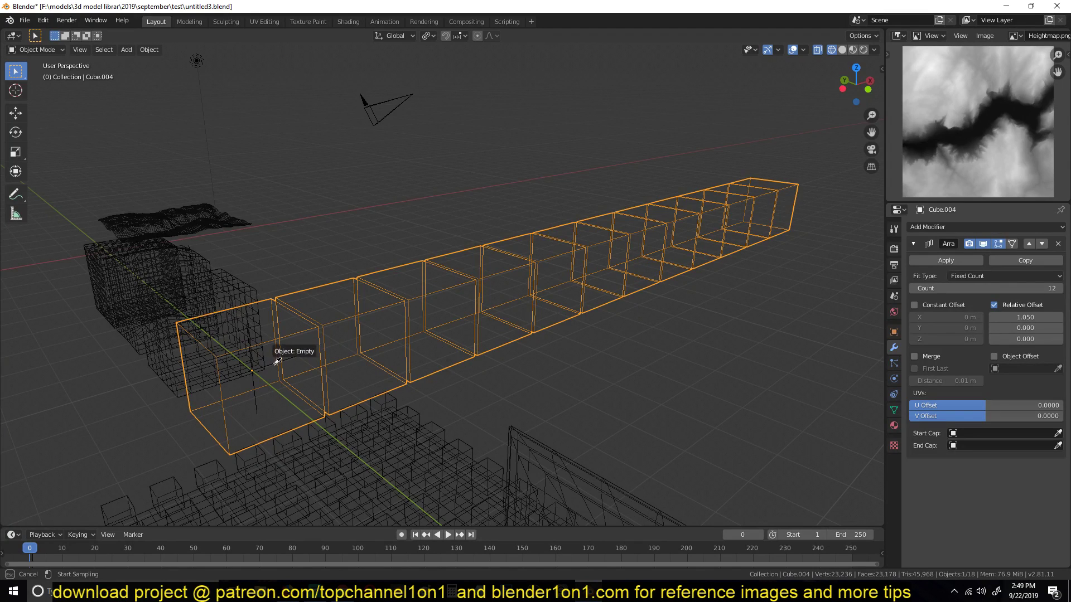
pyautogui.click(258, 397)
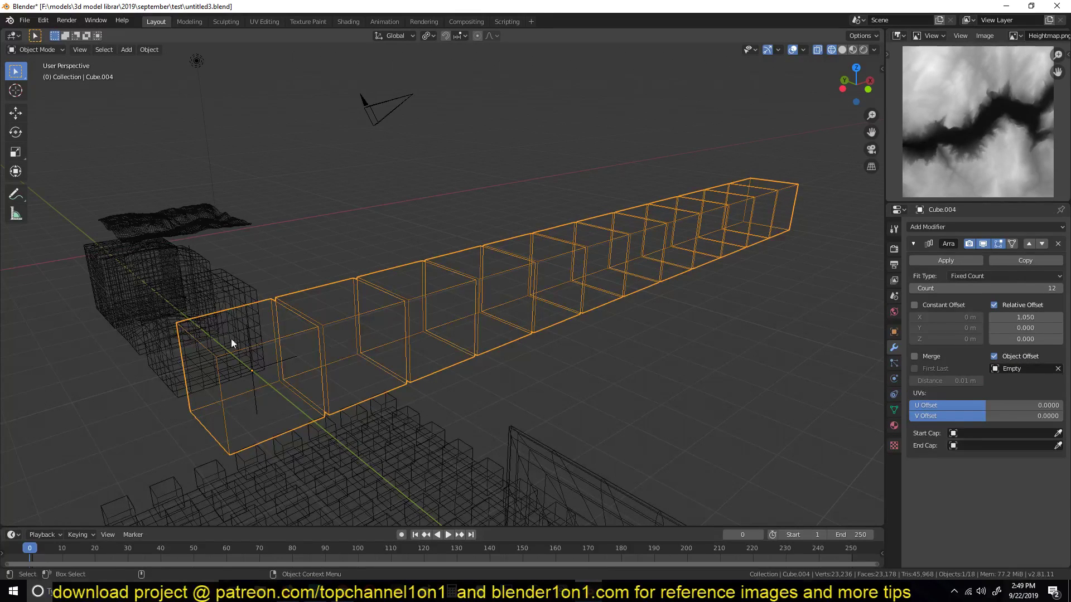
# Step: Select the Empty inside the first cube in solid view and try moving it to spread the arrayed cubes
pyautogui.click(252, 380)
pyautogui.hotkey('shift', 'z')
pyautogui.scroll(2, 418, 343)
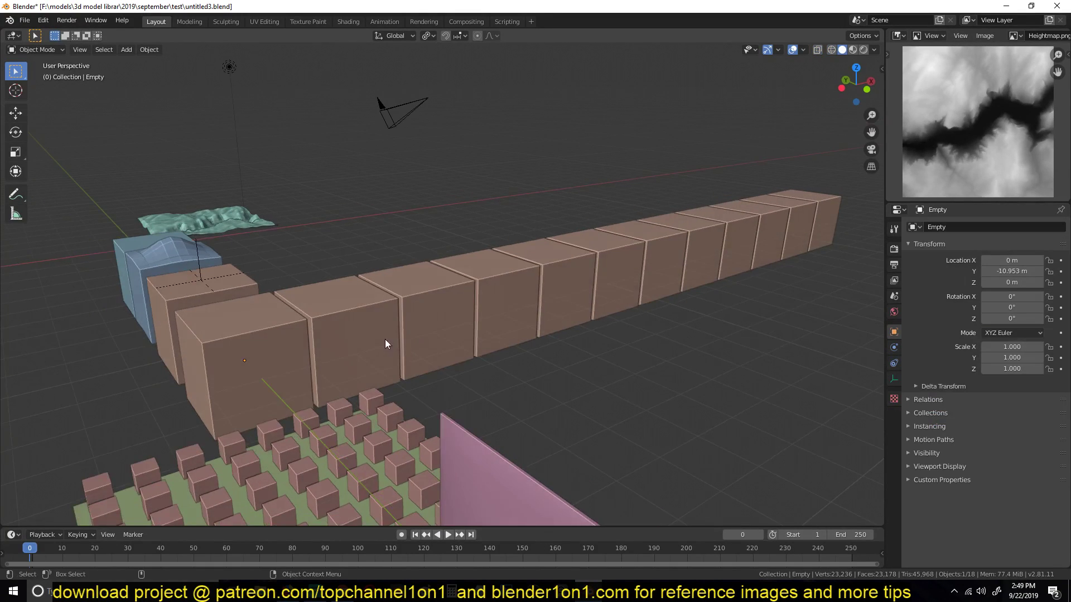
pyautogui.press('g')
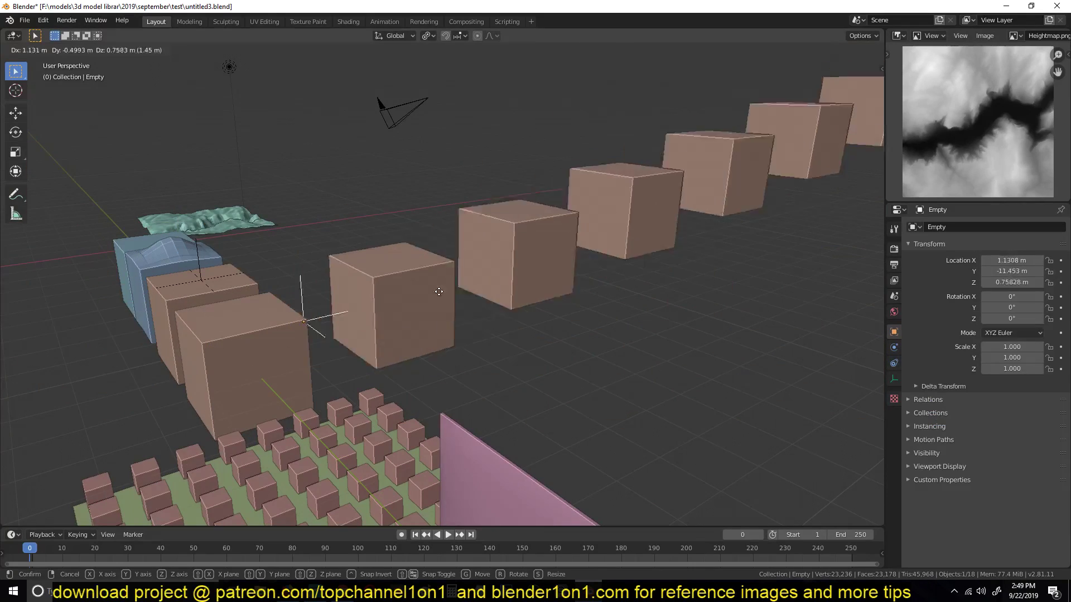
pyautogui.rightClick(448, 337)
# Step: Try rotating the Empty freely to curl the twelve-cube array
pyautogui.scroll(-2, 424, 341)
pyautogui.moveTo(424, 341); pyautogui.dragTo(450, 344, button='middle')
pyautogui.press('r')
pyautogui.press('r')
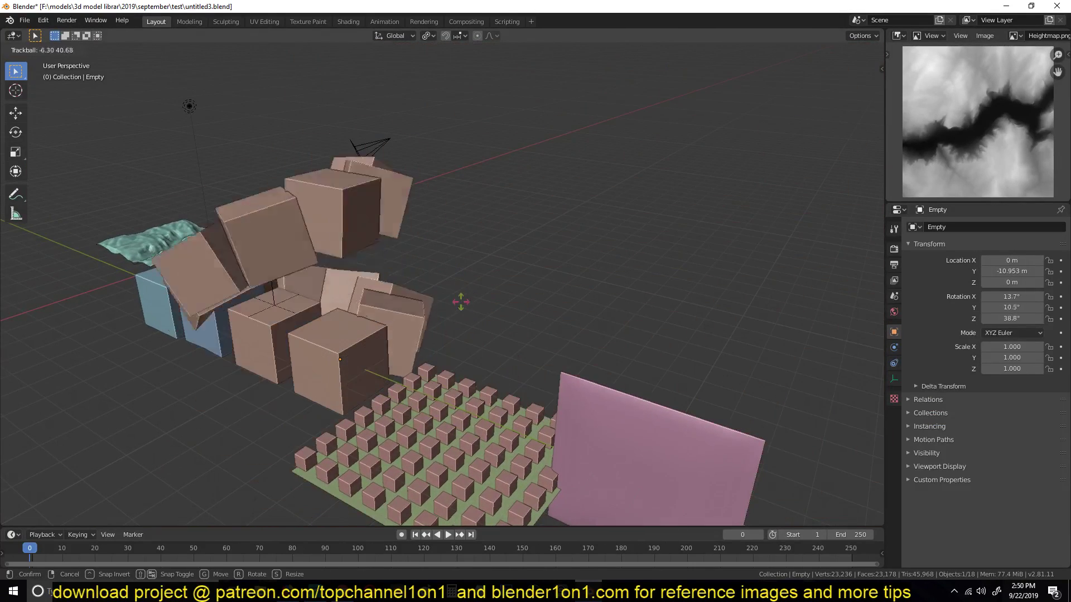
pyautogui.press('Escape')
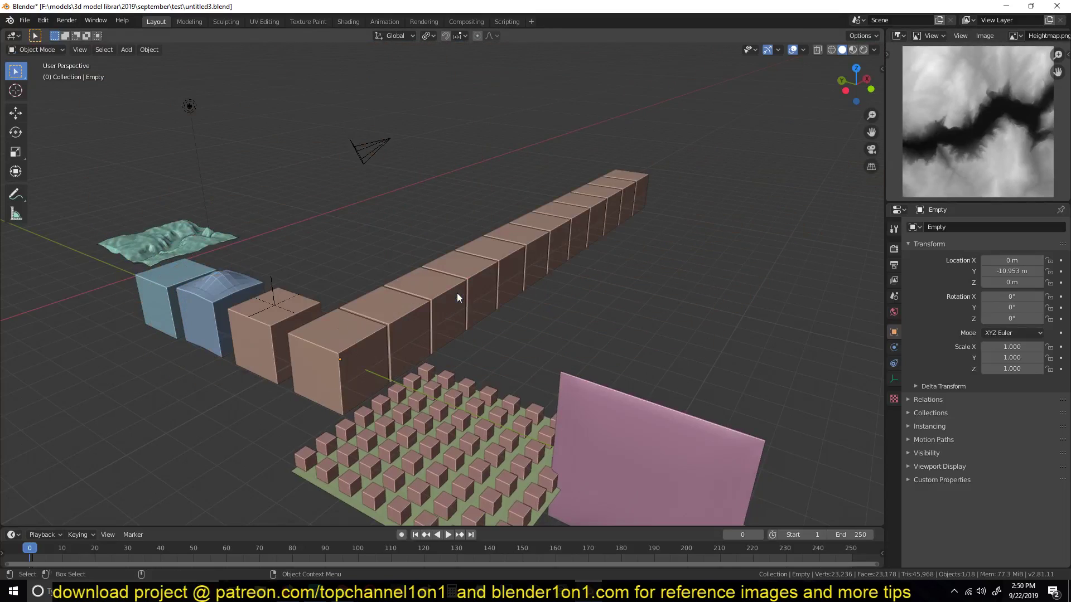
# Step: Try scaling the Empty up and down to change the size progression of the arrayed cubes
pyautogui.keyDown('shift'); pyautogui.moveTo(418, 321); pyautogui.dragTo(451, 301, button='middle'); pyautogui.keyUp('shift')
pyautogui.press('s')
pyautogui.rightClick(483, 302)
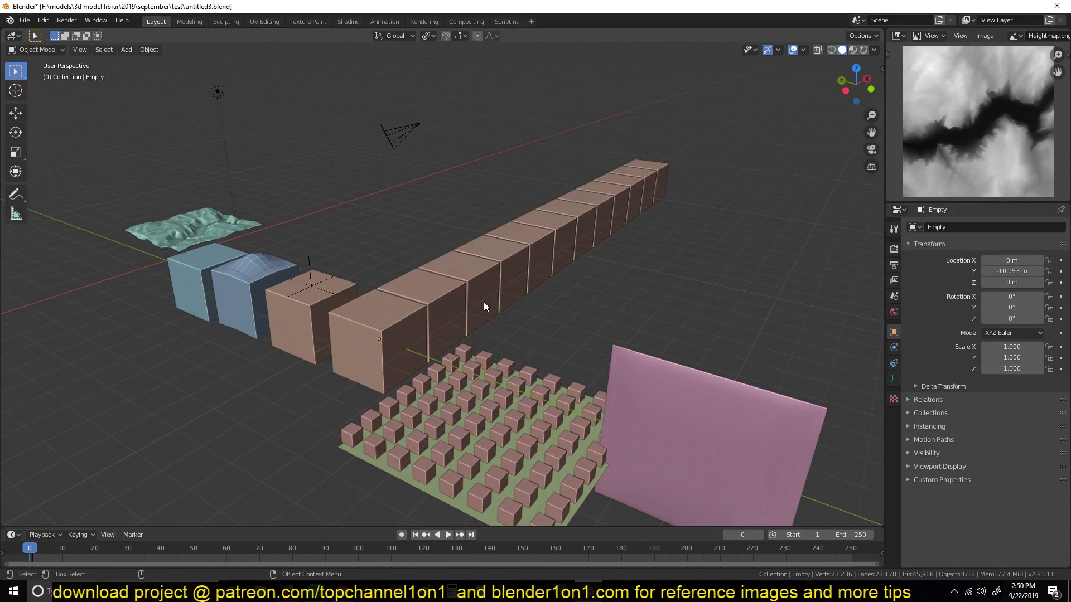
pyautogui.scroll(-3, 483, 302)
pyautogui.press('s')
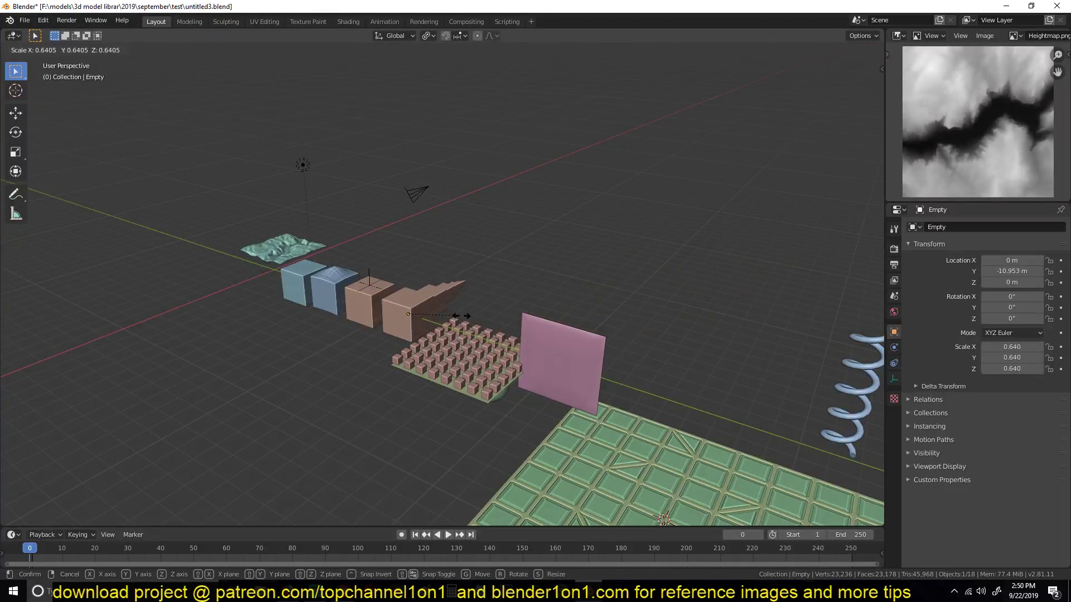
pyautogui.press('Escape')
# Step: Select the cube between the blue cube and the array and examine its Hook modifier settings
pyautogui.scroll(3, 467, 326)
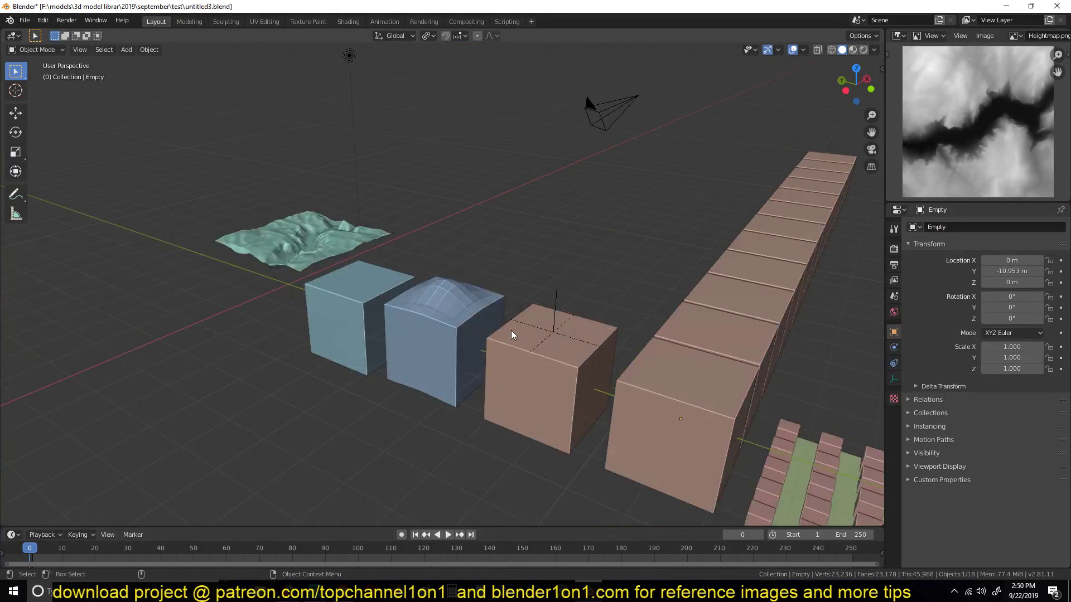
pyautogui.moveTo(511, 330); pyautogui.dragTo(594, 311, button='middle')
pyautogui.scroll(5, 594, 310)
pyautogui.scroll(-1, 521, 310)
pyautogui.click(520, 310)
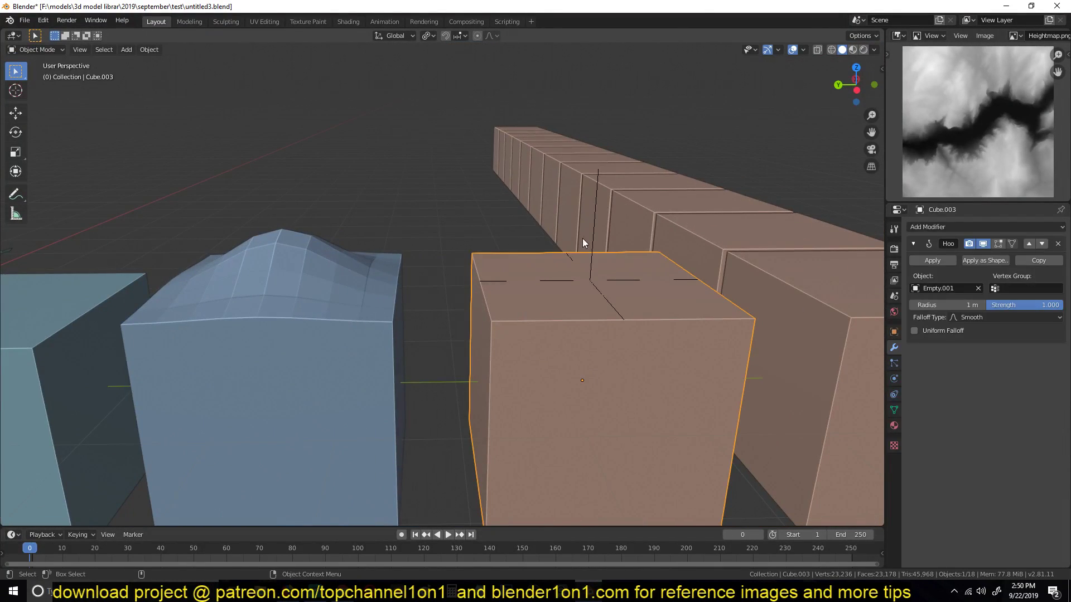
pyautogui.keyDown('shift'); pyautogui.moveTo(596, 276); pyautogui.dragTo(531, 267, button='middle'); pyautogui.keyUp('shift')
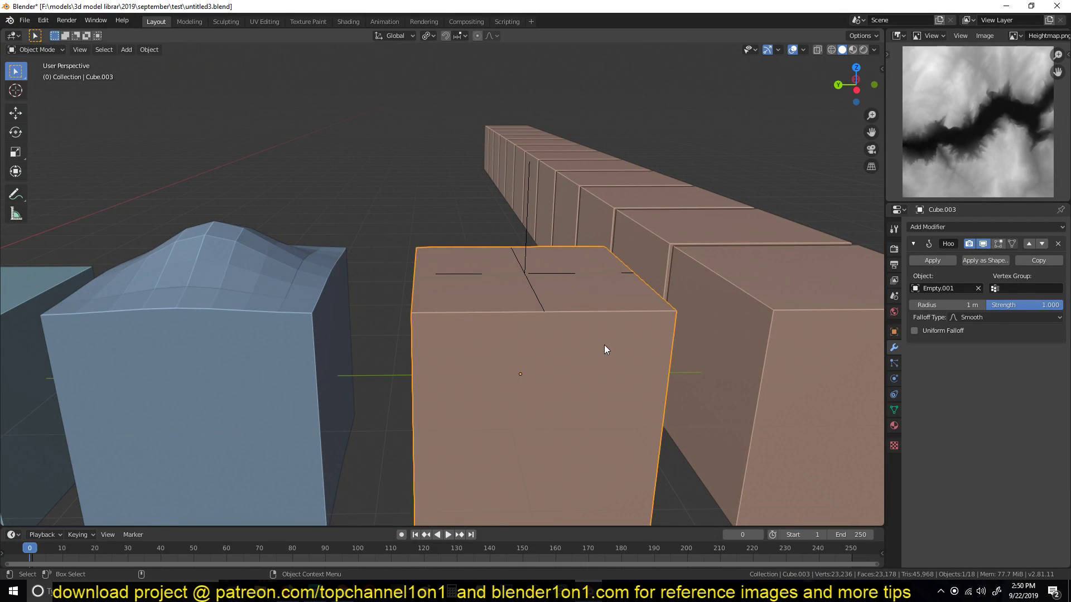
pyautogui.moveTo(603, 349); pyautogui.dragTo(635, 340, button='middle')
pyautogui.keyDown('shift'); pyautogui.moveTo(465, 318); pyautogui.dragTo(366, 319, button='middle'); pyautogui.keyUp('shift')
pyautogui.scroll(3, 417, 343)
pyautogui.scroll(-5, 417, 343)
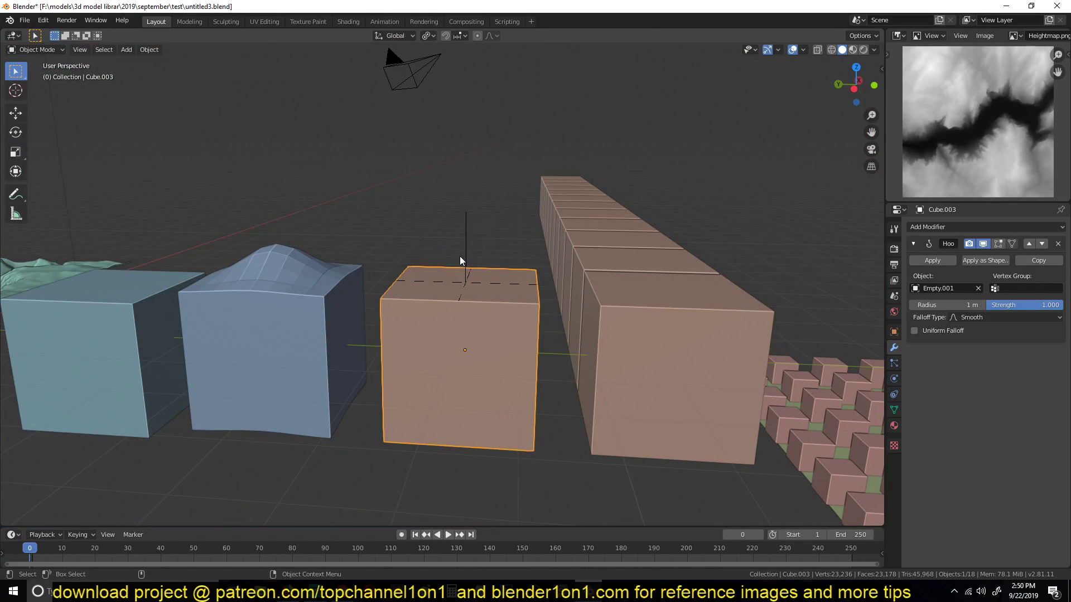
# Step: Try moving the hook's Empty upward to bulge the cube's top face
pyautogui.click(467, 296)
pyautogui.press('g')
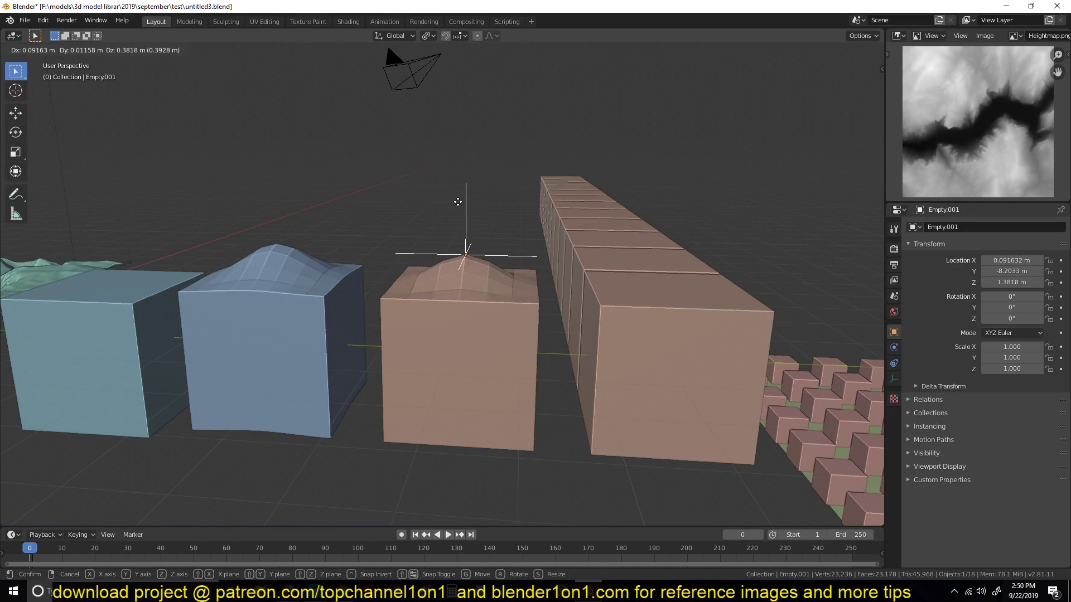
pyautogui.rightClick(457, 264)
# Step: Examine the hooked cube's subdivided top-face vertices in Edit Mode and return to Object Mode
pyautogui.moveTo(396, 287); pyautogui.dragTo(537, 310, button='middle')
pyautogui.click(449, 323)
pyautogui.scroll(4, 461, 300)
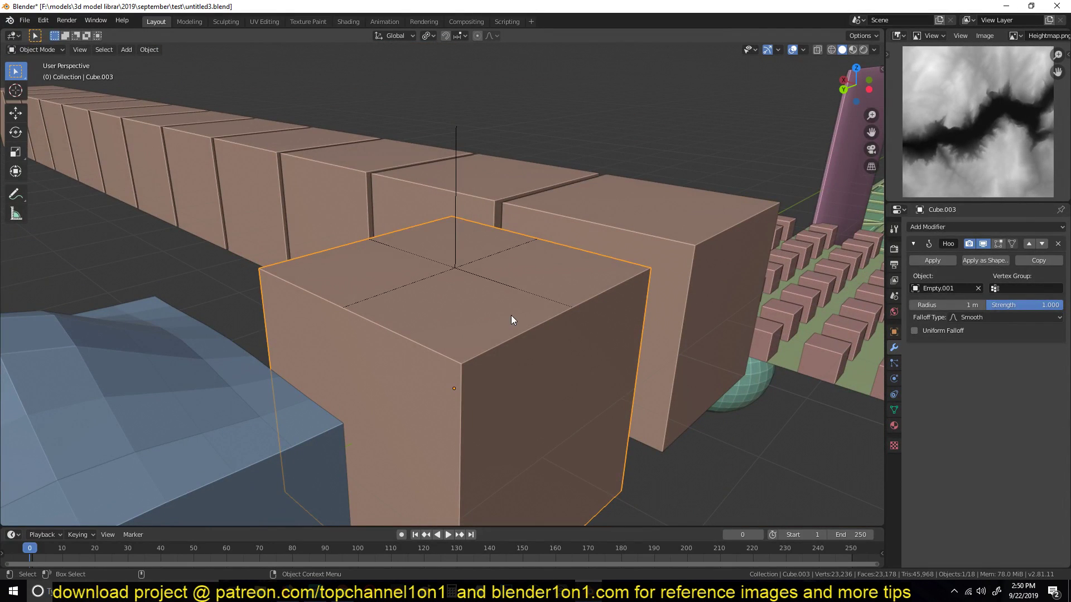
pyautogui.press('Tab')
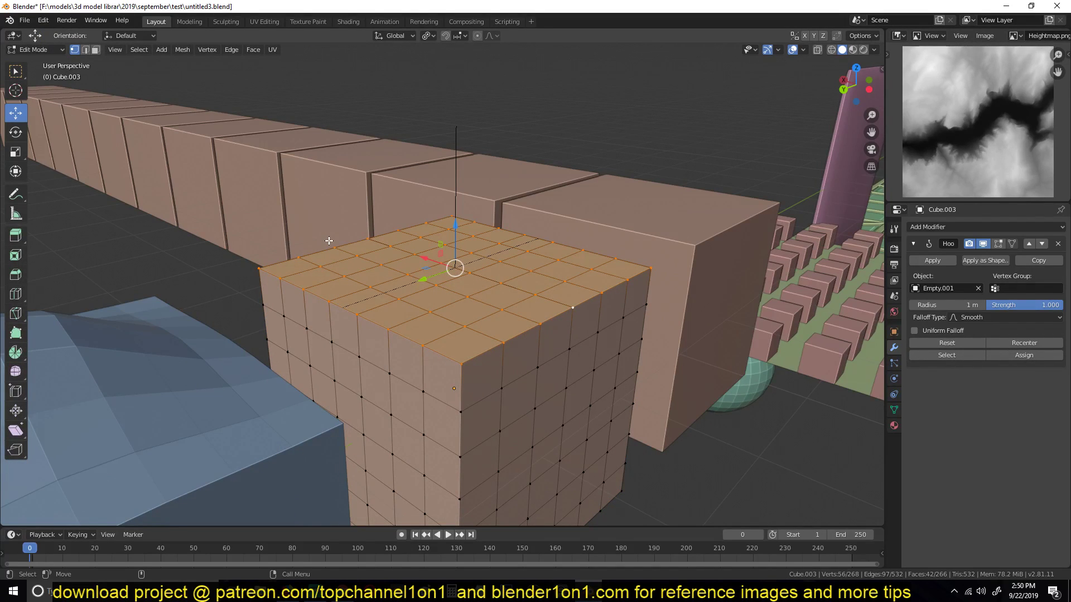
pyautogui.press('Tab')
# Step: Undo the recent selection changes and select the hooked cube again
pyautogui.hotkey('ctrl', 'z')
pyautogui.hotkey('ctrl', 'z')
pyautogui.hotkey('ctrl', 'z')
pyautogui.hotkey('ctrl', 'z')
pyautogui.hotkey('ctrl', 'z')
pyautogui.hotkey('ctrl', 'z')
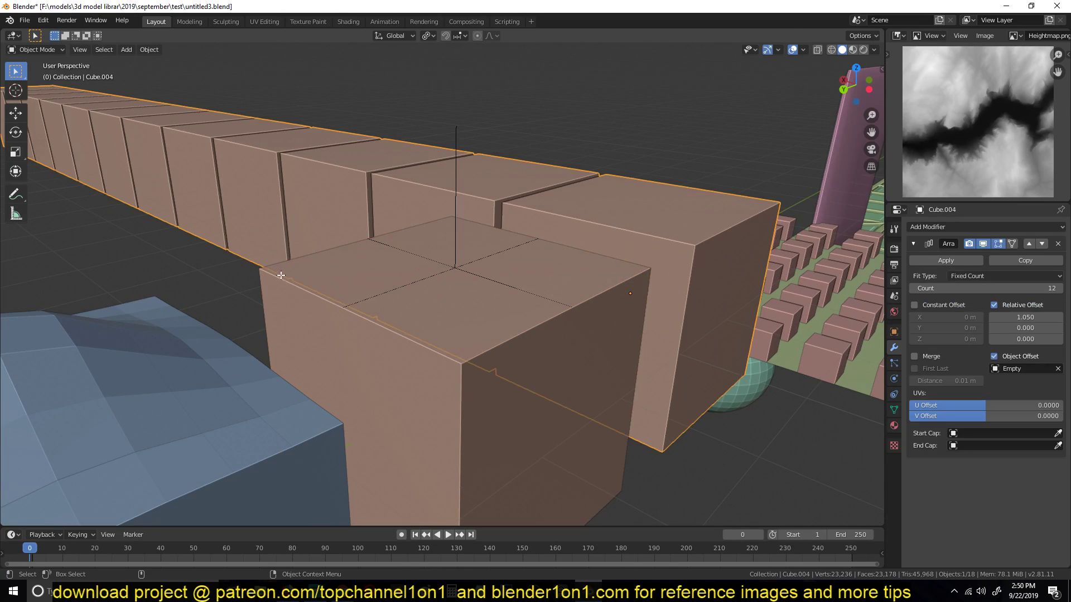
pyautogui.hotkey('alt', 'a')
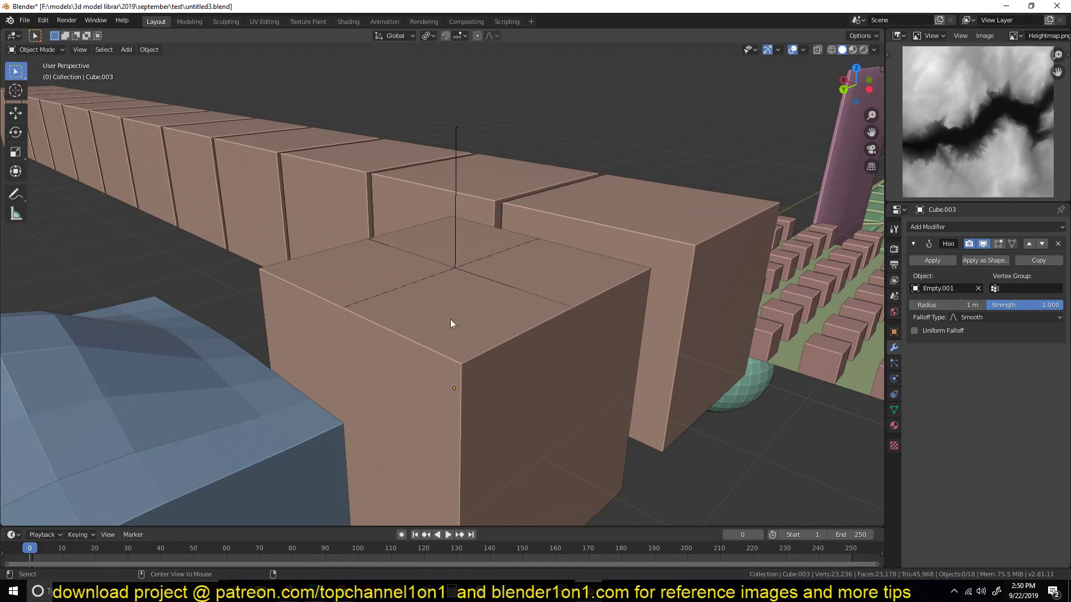
pyautogui.click(413, 310)
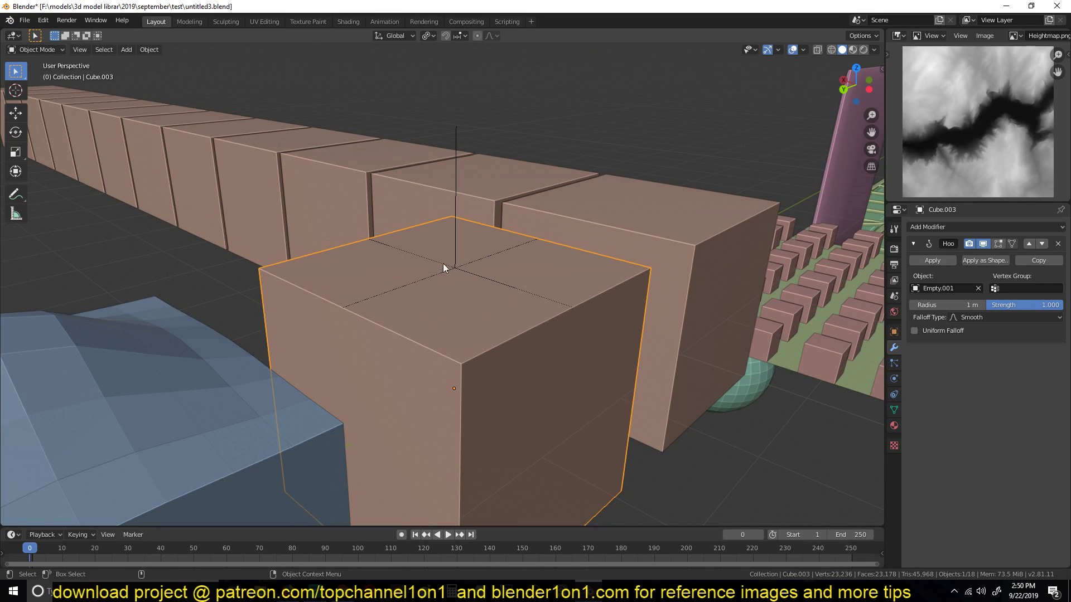
# Step: Select the Empty on the hooked cube's top and try moving it around to deform the top face
pyautogui.click(454, 187)
pyautogui.click(459, 221)
pyautogui.click(458, 218)
pyautogui.moveTo(458, 217); pyautogui.dragTo(422, 194, button='middle')
pyautogui.click(491, 168)
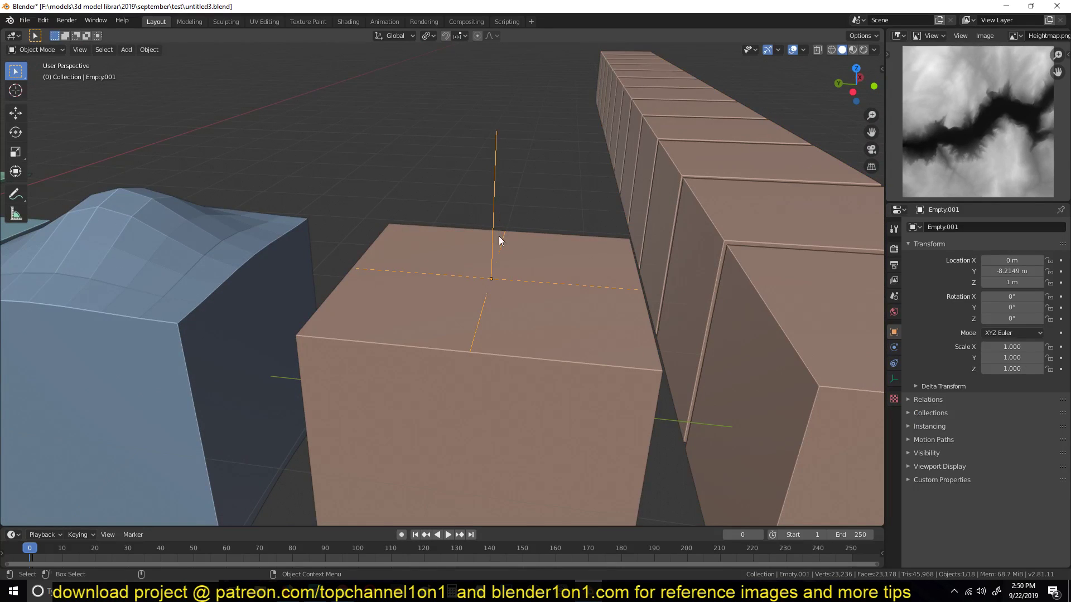
pyautogui.moveTo(500, 239); pyautogui.dragTo(520, 225, button='middle')
pyautogui.press('g')
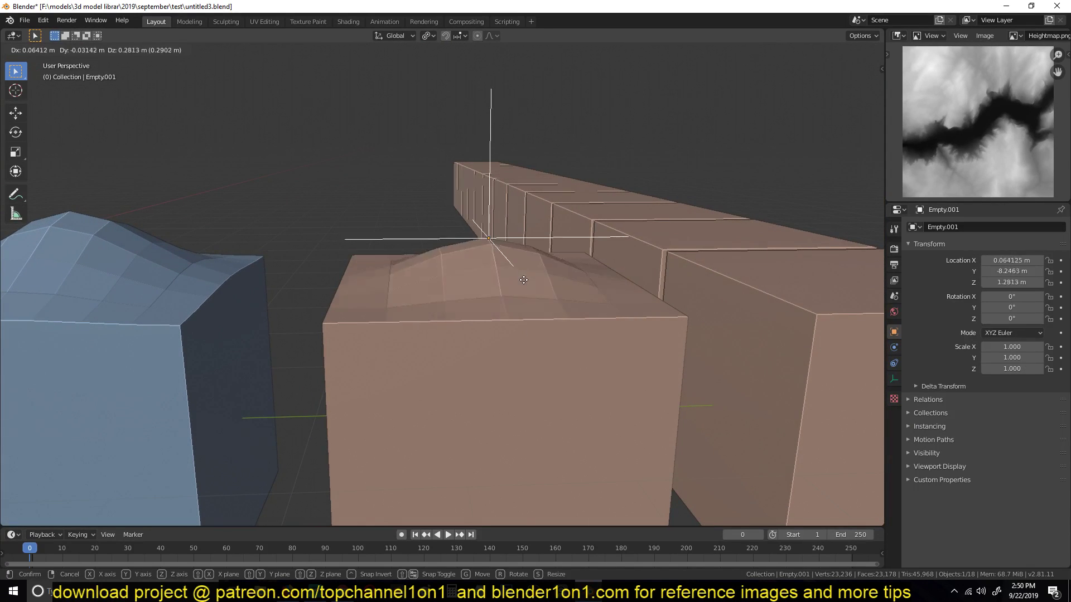
pyautogui.rightClick(511, 163)
pyautogui.press('g')
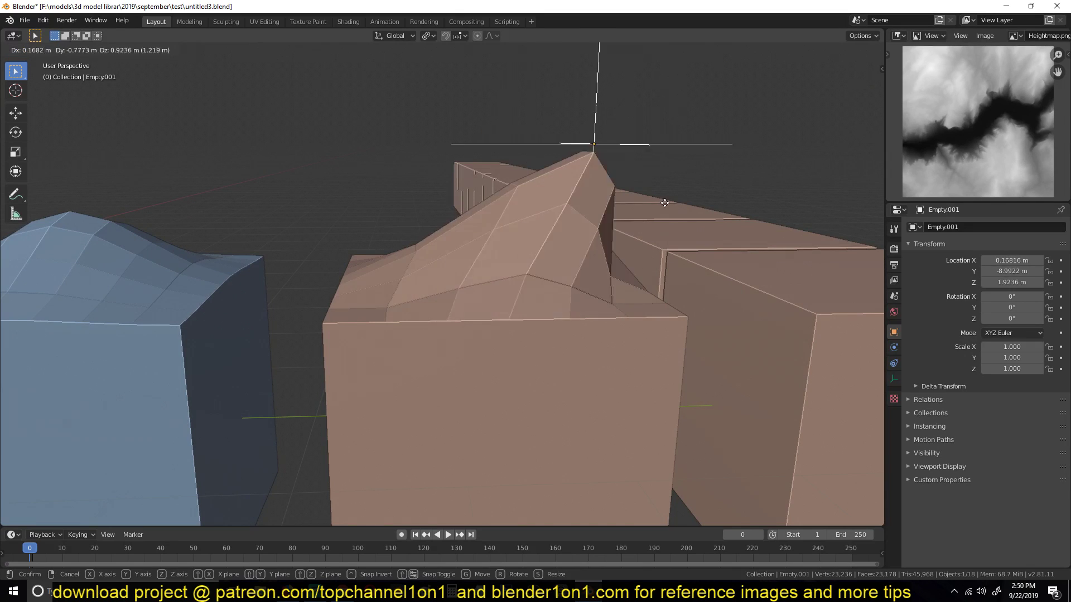
pyautogui.rightClick(528, 278)
# Step: Hook the cube's nearest bottom corner vertex to a new object in Edit Mode and return to Object Mode
pyautogui.scroll(-4, 543, 329)
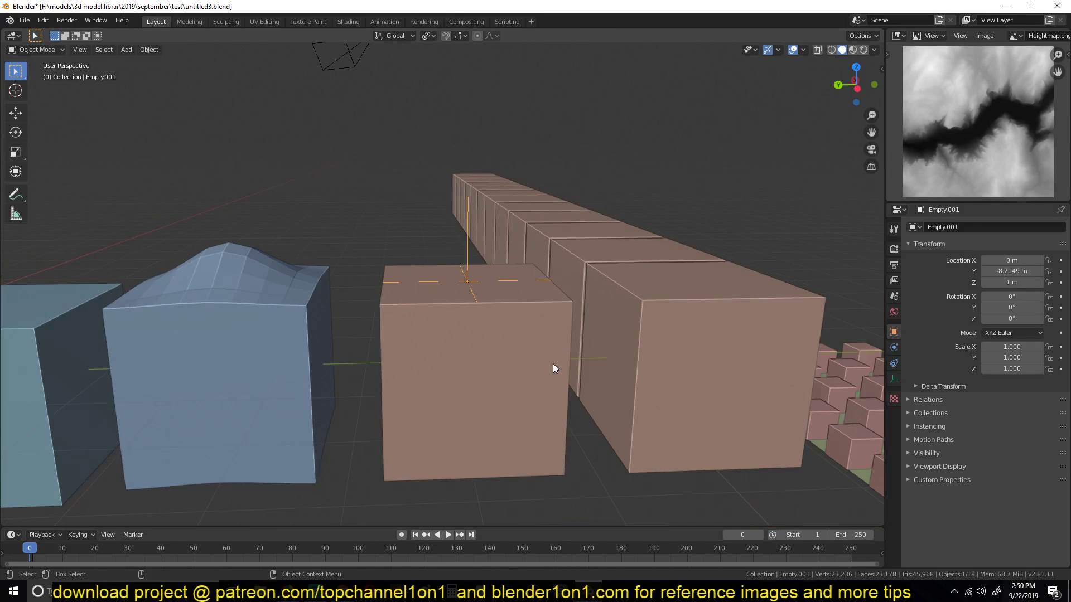
pyautogui.moveTo(553, 366); pyautogui.dragTo(487, 312, button='middle')
pyautogui.click(483, 312)
pyautogui.press('Tab')
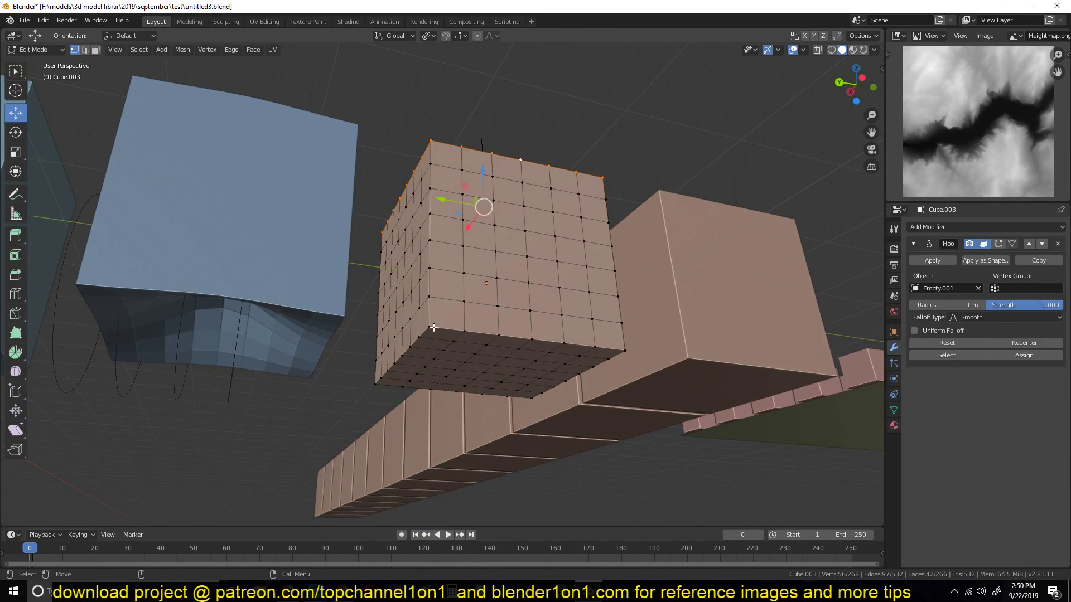
pyautogui.moveTo(424, 334); pyautogui.dragTo(447, 295, button='middle')
pyautogui.press('Tab')
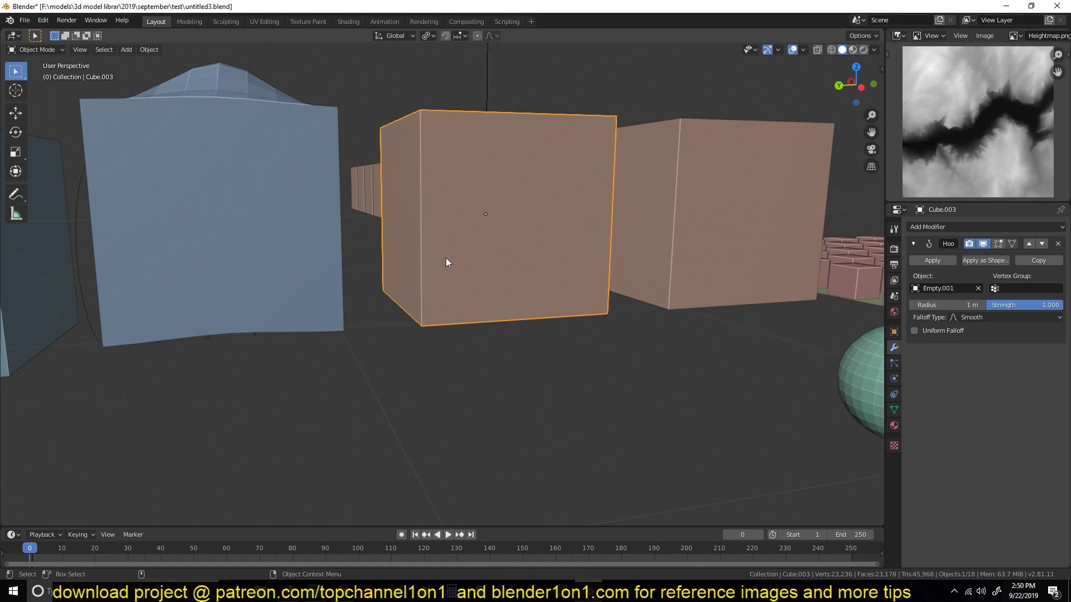
pyautogui.press('Tab')
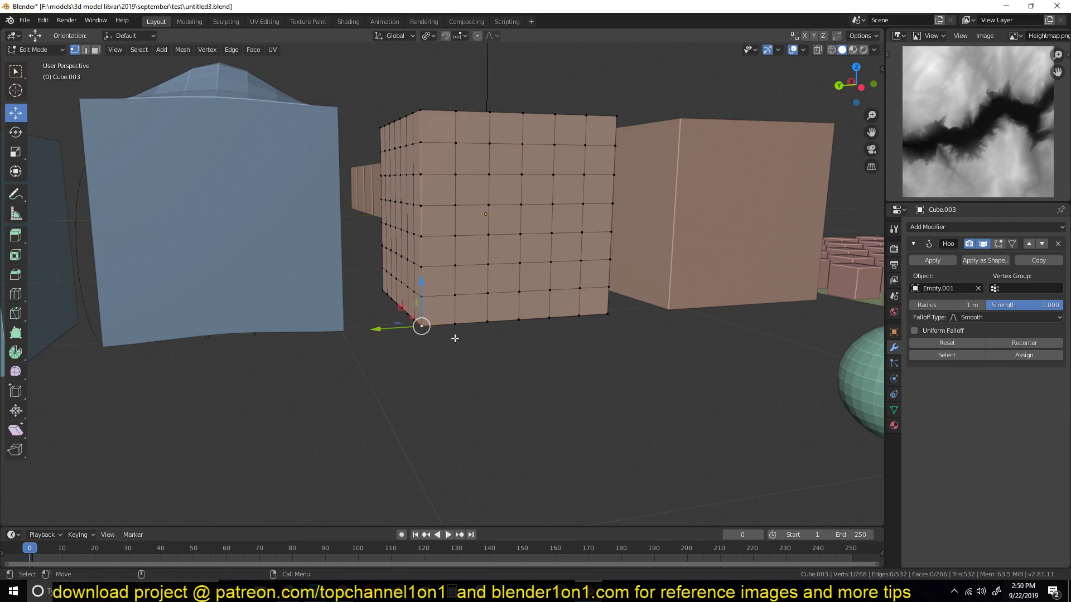
pyautogui.hotkey('ctrl', 'h')
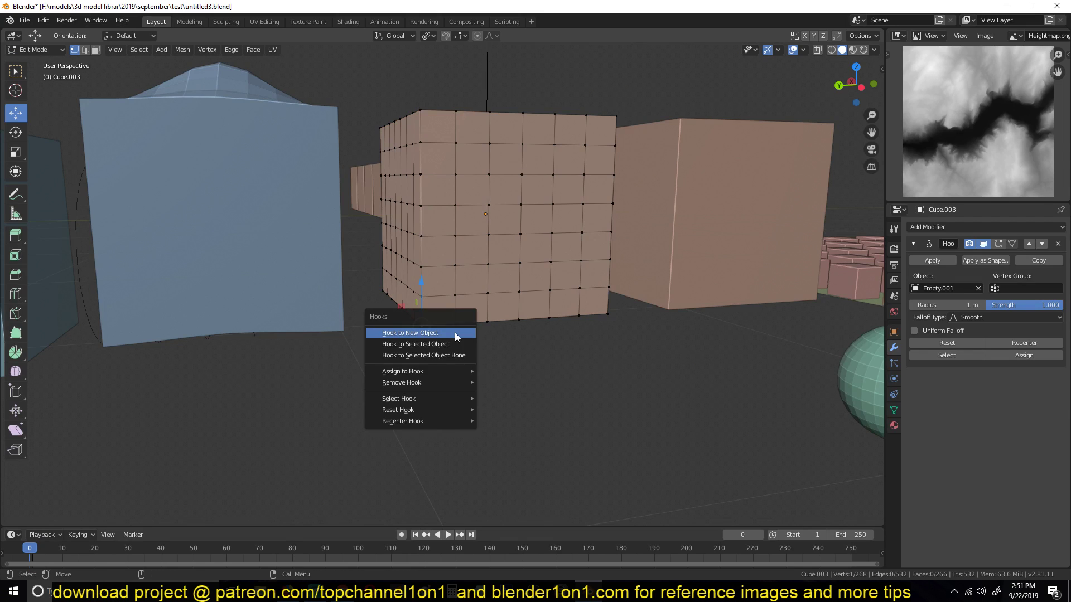
pyautogui.click(454, 333)
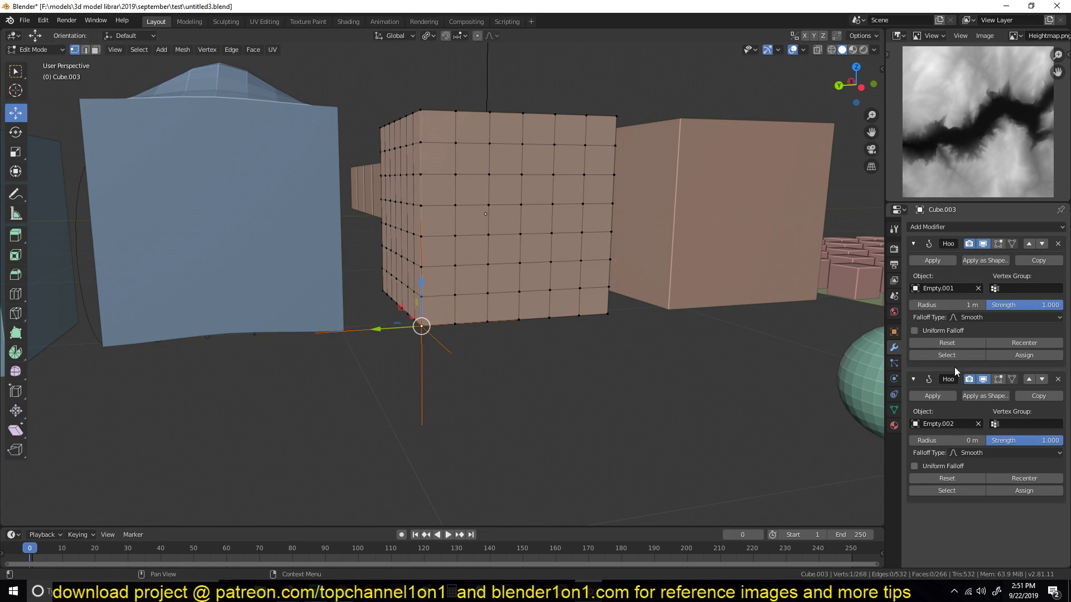
pyautogui.press('Tab')
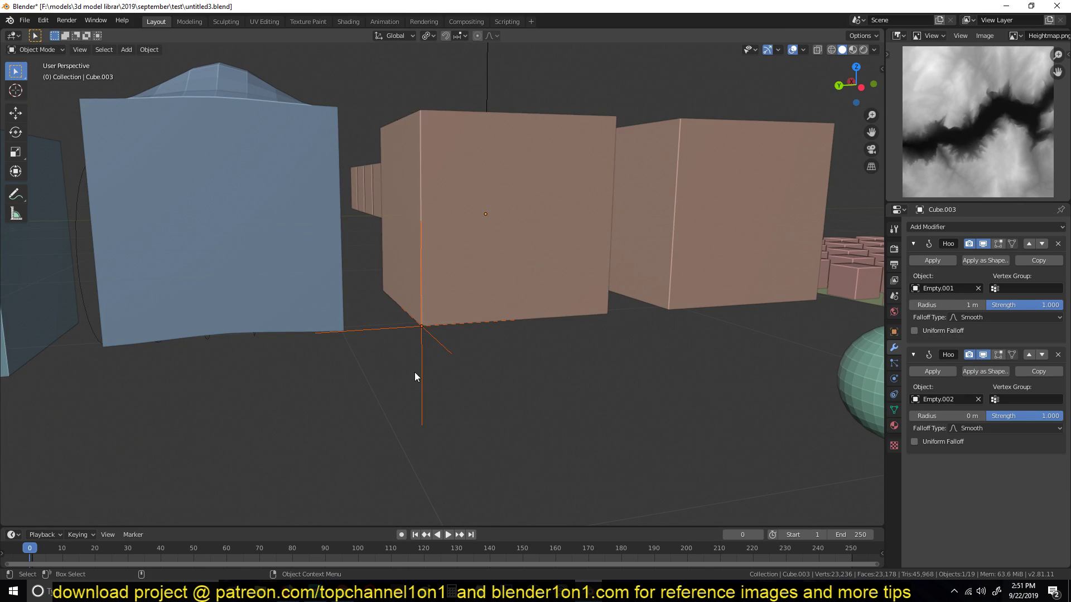
# Step: Select the Empty at the hooked cube's bottom corner and try moving it to deform that corner
pyautogui.click(416, 370)
pyautogui.press('g')
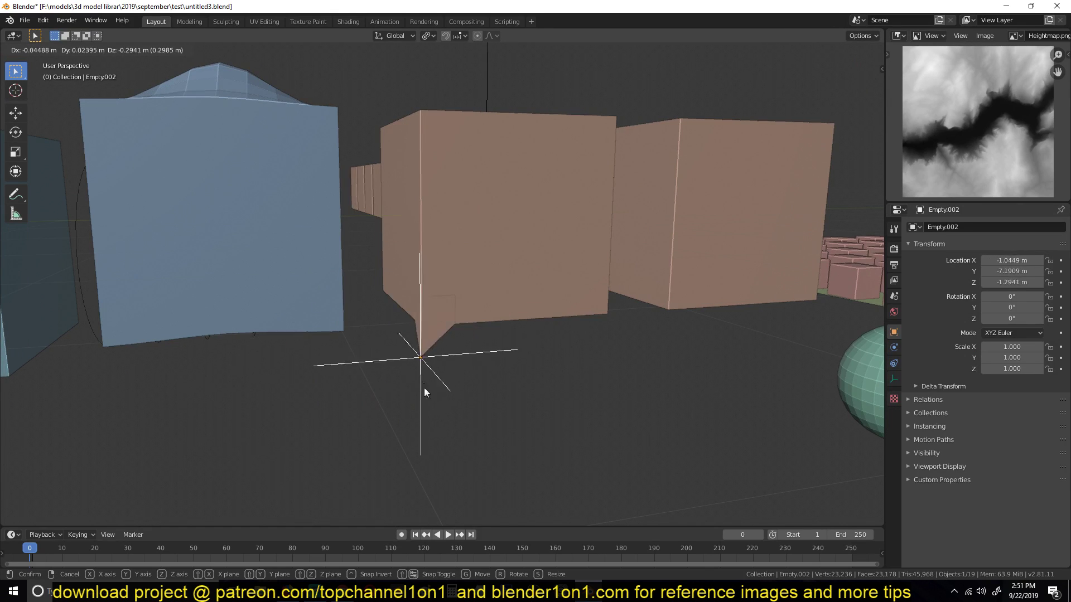
pyautogui.click(466, 316)
pyautogui.moveTo(434, 183); pyautogui.dragTo(430, 254, button='middle')
pyautogui.moveTo(423, 301); pyautogui.dragTo(386, 254, button='middle')
# Step: Select the Empty on the hooked cube's top face and move it upward to raise the face
pyautogui.click(432, 139)
pyautogui.moveTo(430, 141); pyautogui.dragTo(444, 265, button='middle')
pyautogui.press('g')
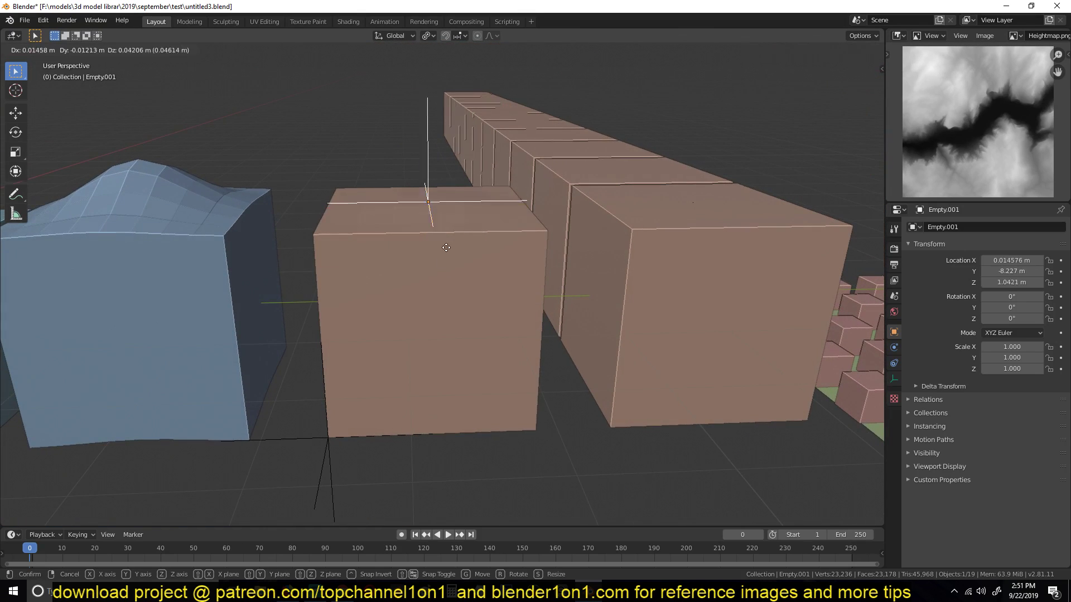
pyautogui.click(446, 171)
# Step: Delete the Empty at the hooked cube's bottom corner and remove the cube's second Hook modifier
pyautogui.moveTo(466, 141); pyautogui.dragTo(378, 373, button='middle')
pyautogui.click(353, 425)
pyautogui.press('Delete')
pyautogui.moveTo(353, 430); pyautogui.dragTo(386, 345, button='middle')
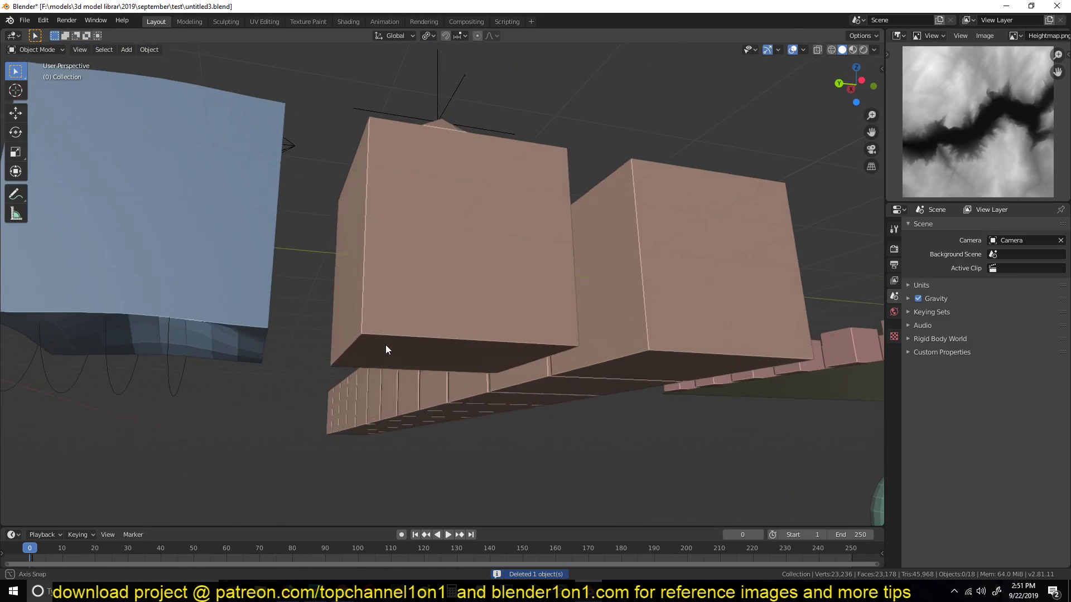
pyautogui.click(386, 345)
pyautogui.click(1057, 355)
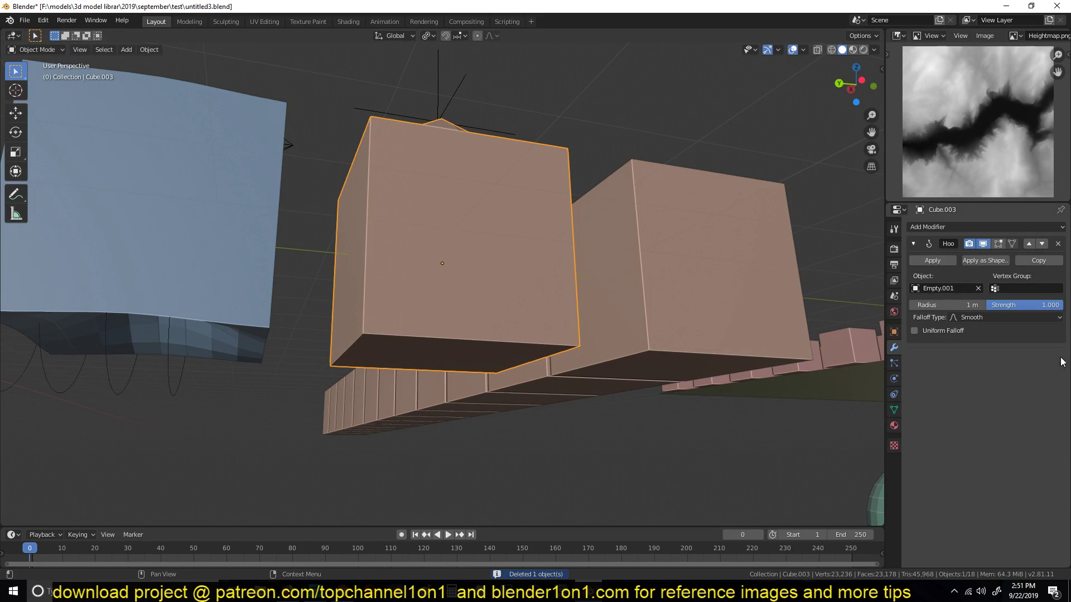
# Step: In Edit Mode, grow the corner selection to cover all but the cube's uppermost vertices, hook it to a new object, and return to Object Mode
pyautogui.press('Tab')
pyautogui.press('ctrl+KP_Add')
pyautogui.press('ctrl+KP_Add')
pyautogui.press('ctrl+KP_Add')
pyautogui.press('ctrl+KP_Add')
pyautogui.press('ctrl+KP_Add')
pyautogui.press('ctrl+KP_Add')
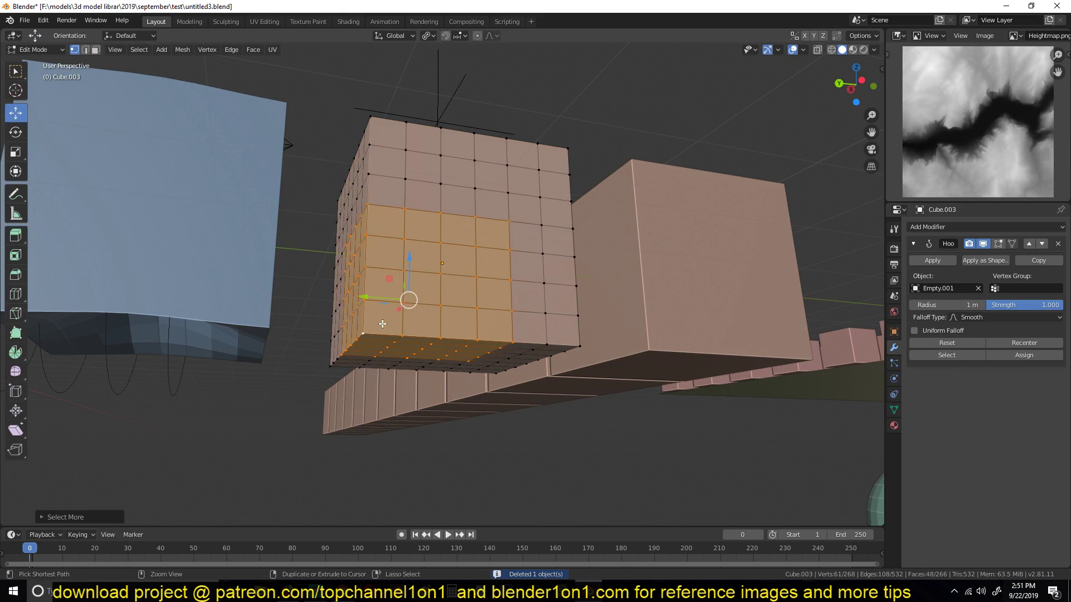
pyautogui.hotkey('ctrl', 'h')
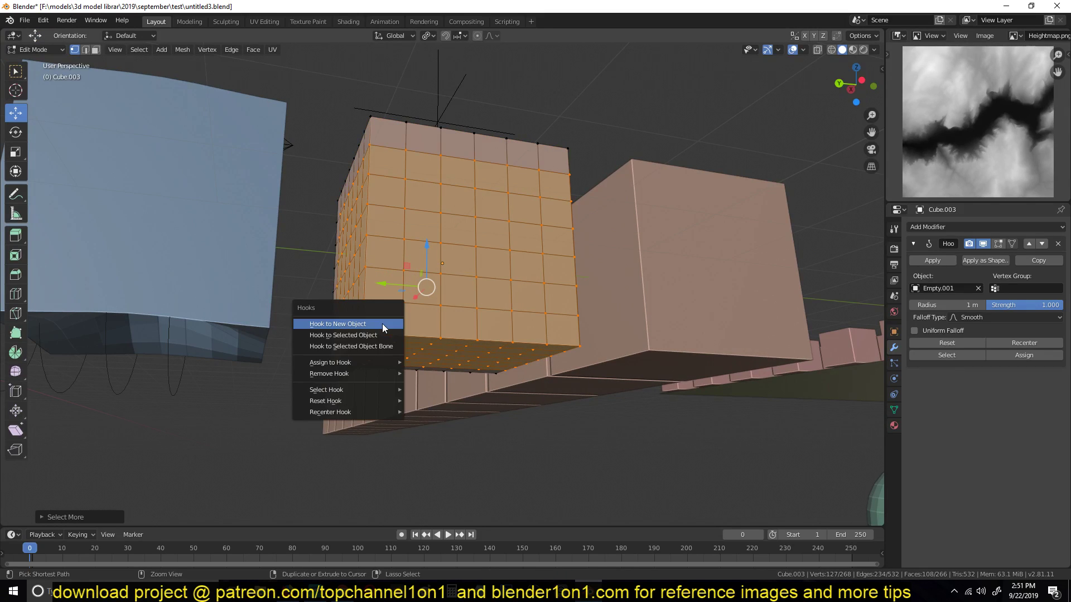
pyautogui.click(383, 323)
pyautogui.moveTo(383, 323); pyautogui.dragTo(427, 328, button='middle')
pyautogui.press('Tab')
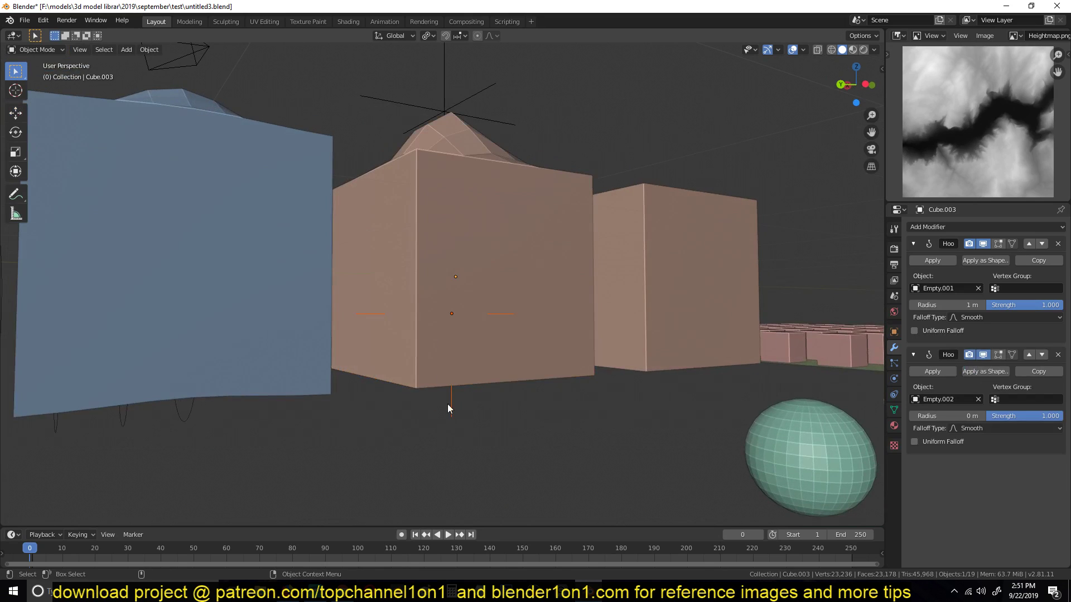
# Step: Select the new Empty inside the cube and try moving it to shift the hooked vertices
pyautogui.click(452, 402)
pyautogui.press('g')
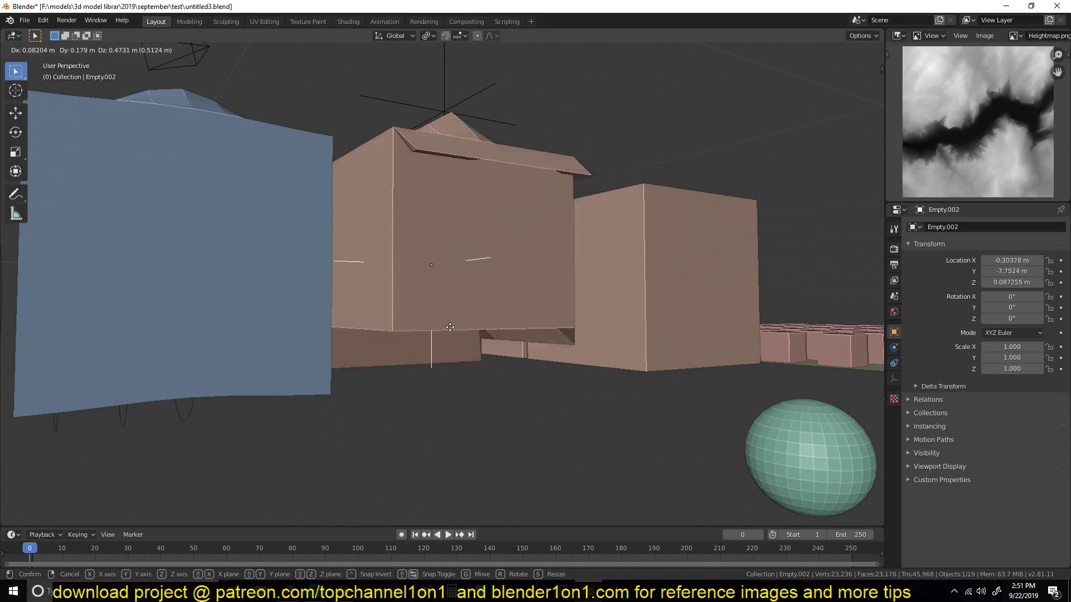
pyautogui.rightClick(433, 425)
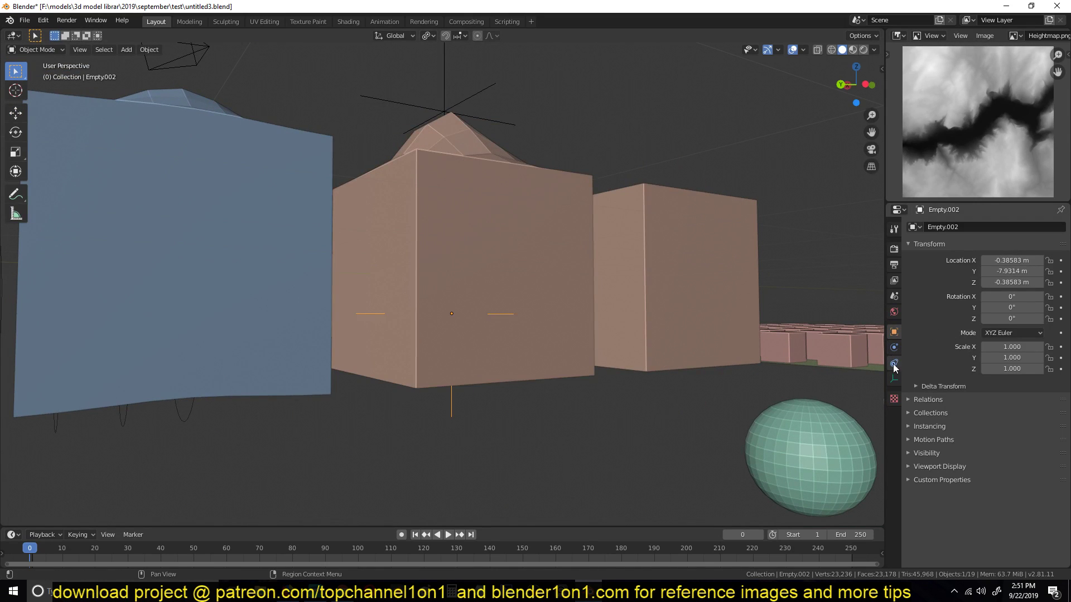
# Step: Increase the second Hook's radius to about 2 m and try moving its Empty
pyautogui.click(580, 337)
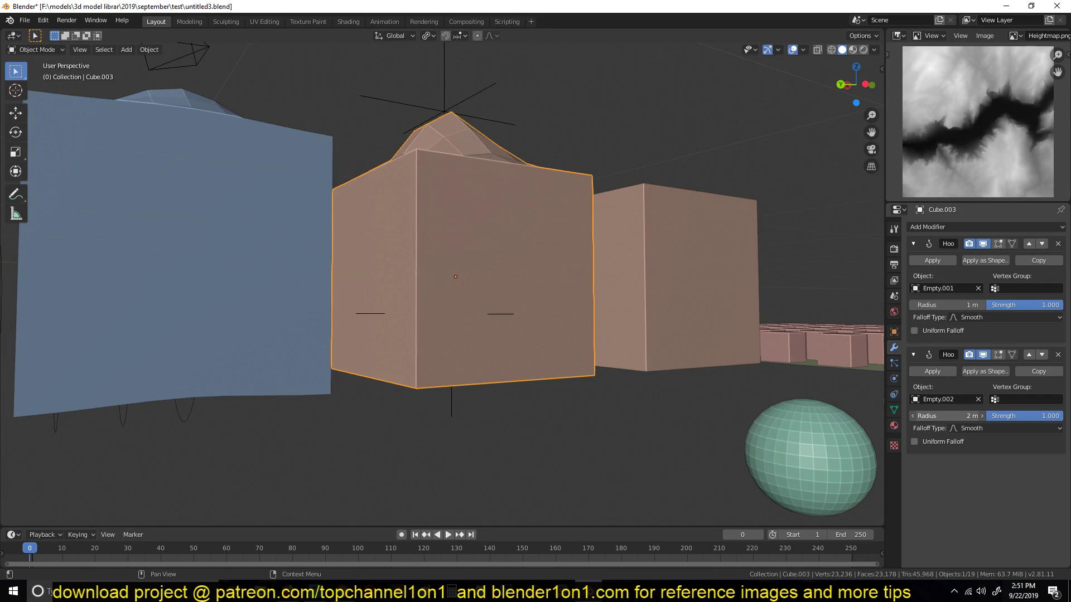
pyautogui.moveTo(946, 416); pyautogui.dragTo(976, 415)
pyautogui.click(452, 401)
pyautogui.press('g')
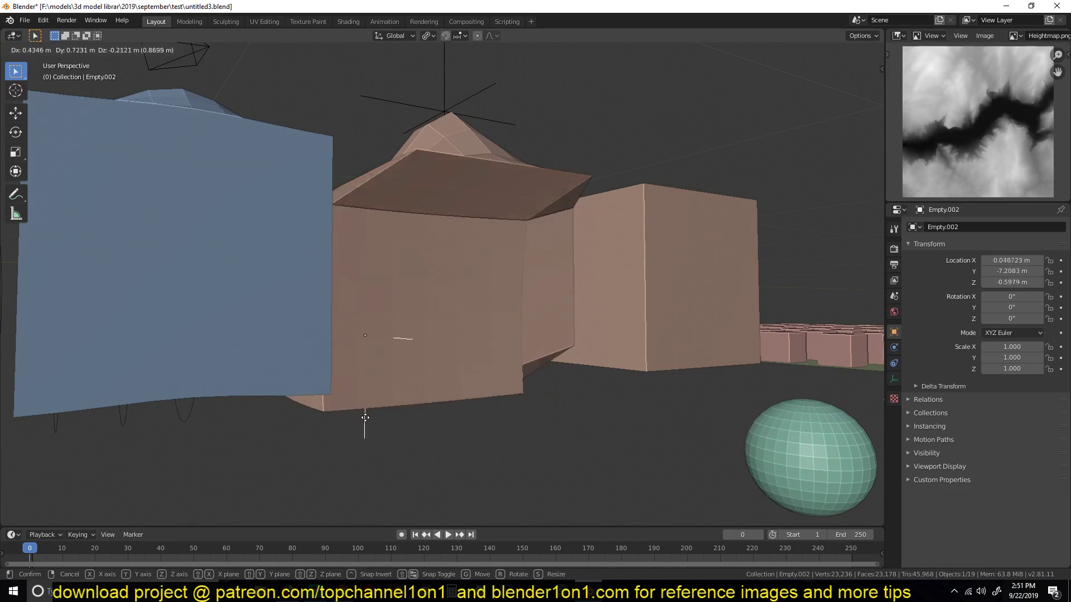
pyautogui.rightClick(500, 346)
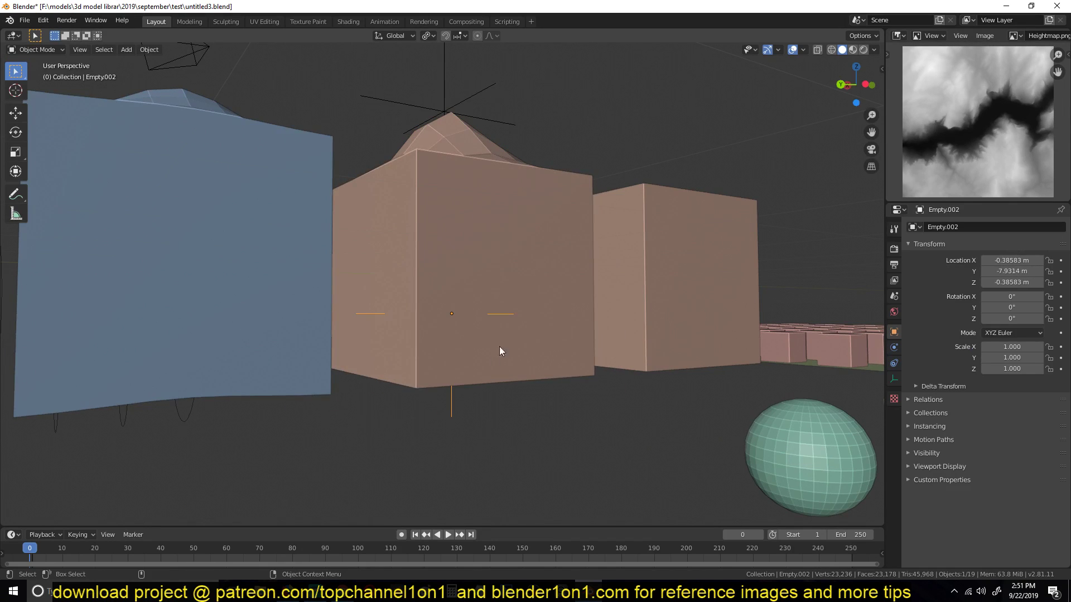
# Step: Set the second Hook's radius to 0.05 m and try moving its Empty
pyautogui.click(493, 305)
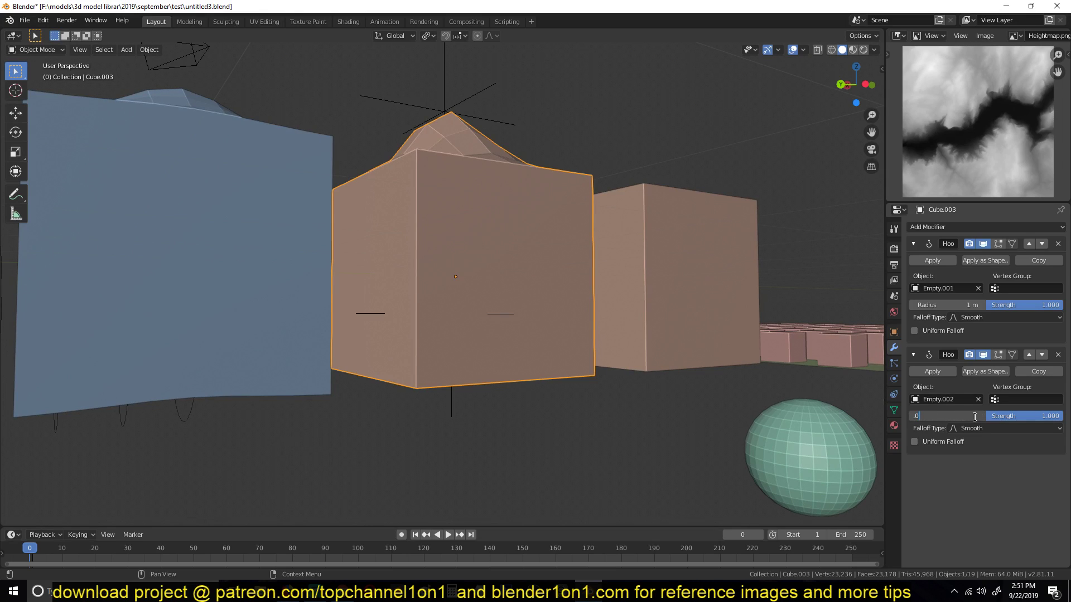
pyautogui.press('Return')
pyautogui.click(451, 412)
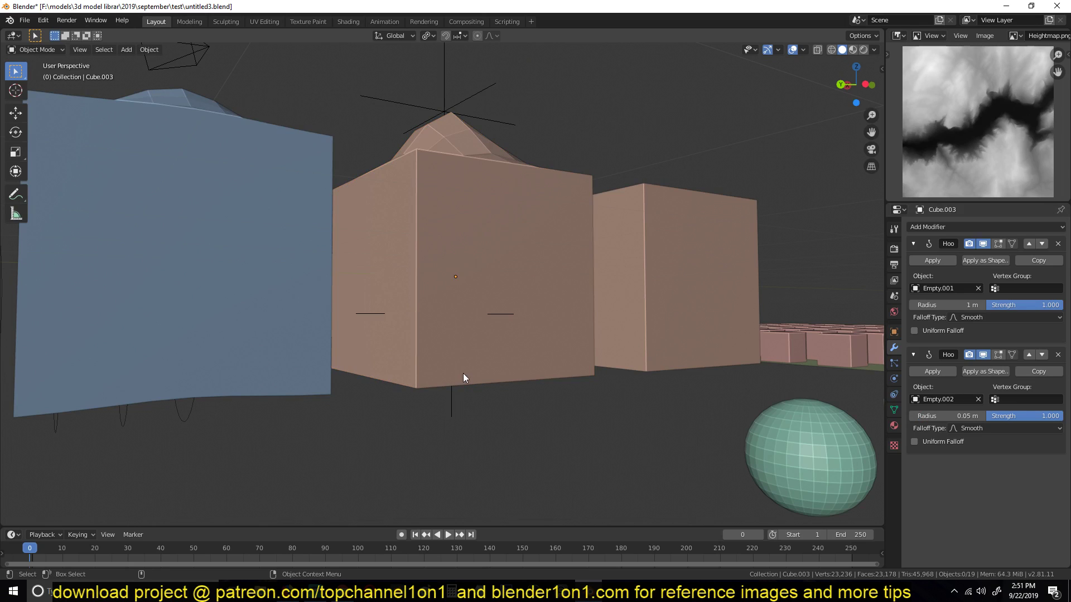
pyautogui.press('g')
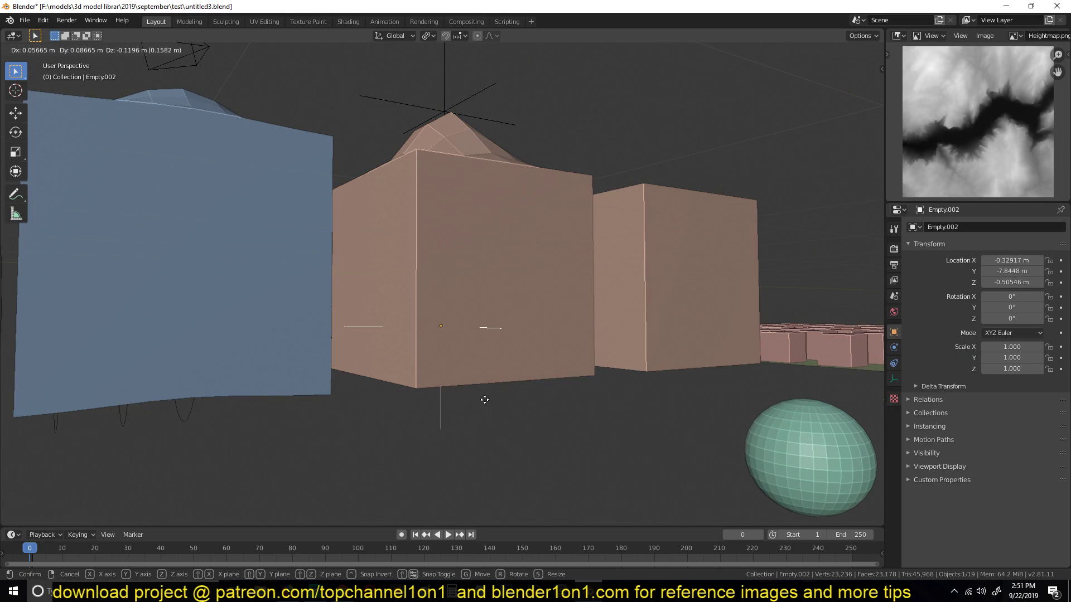
pyautogui.rightClick(484, 400)
# Step: Set the second Hook's radius to 1.4 m and try moving its Empty to test the smooth falloff
pyautogui.click(484, 332)
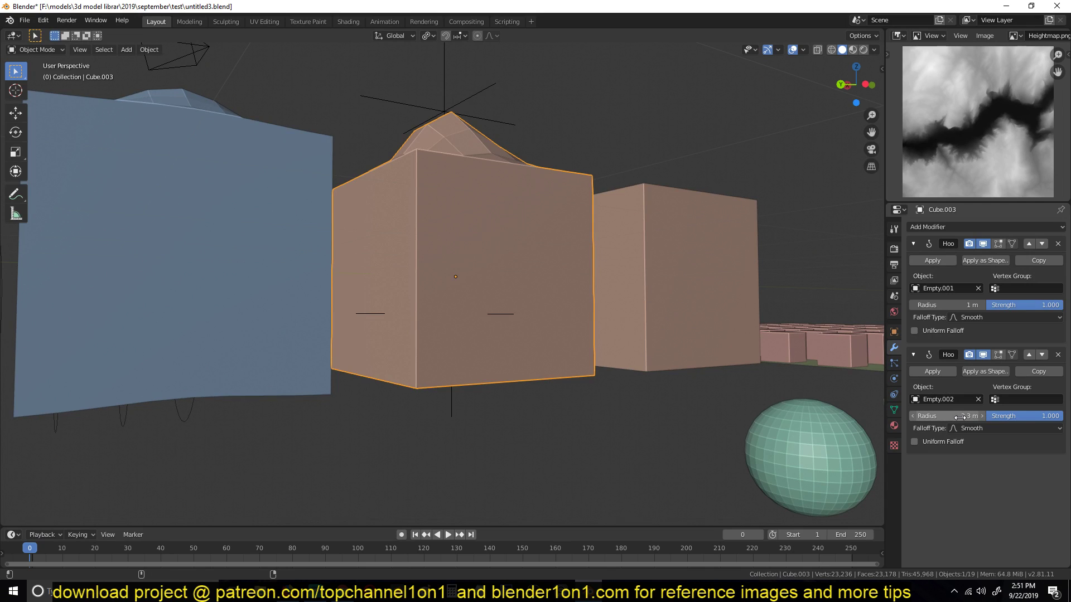
pyautogui.click(446, 409)
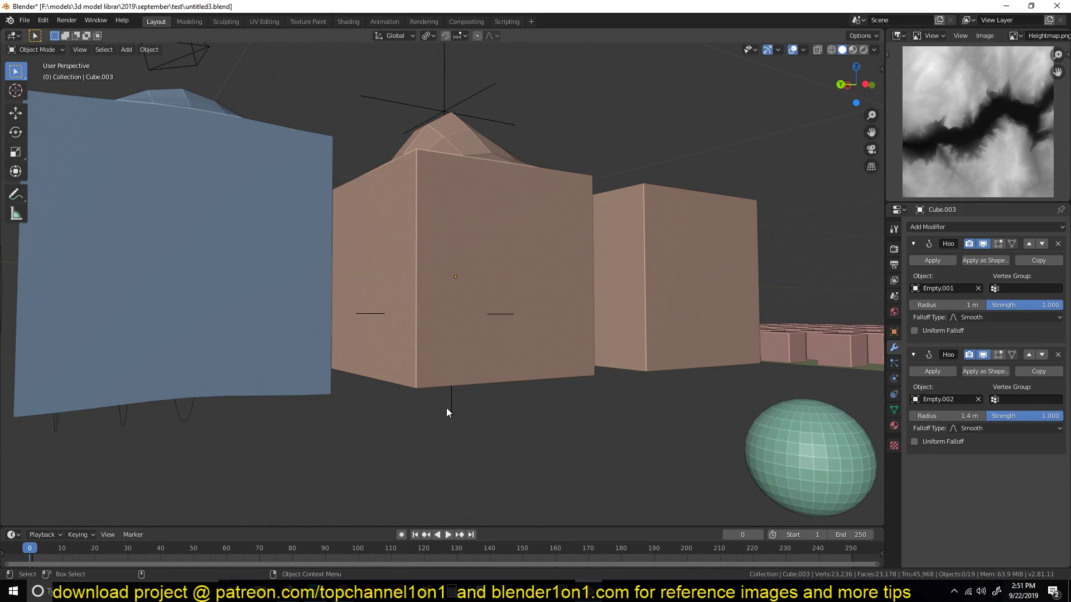
pyautogui.press('g')
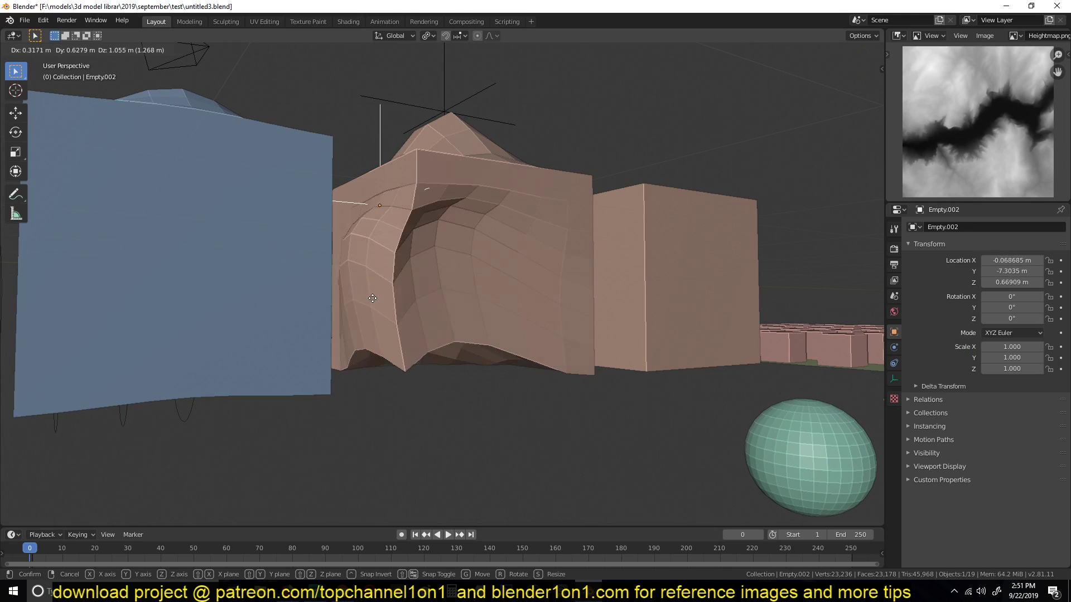
pyautogui.rightClick(498, 240)
# Step: Select the blue cube with the Wave modifier and play its animation isolated in local view
pyautogui.scroll(-5, 445, 291)
pyautogui.moveTo(493, 219); pyautogui.dragTo(447, 229, button='middle')
pyautogui.click(499, 275)
pyautogui.scroll(5, 554, 270)
pyautogui.press('space')
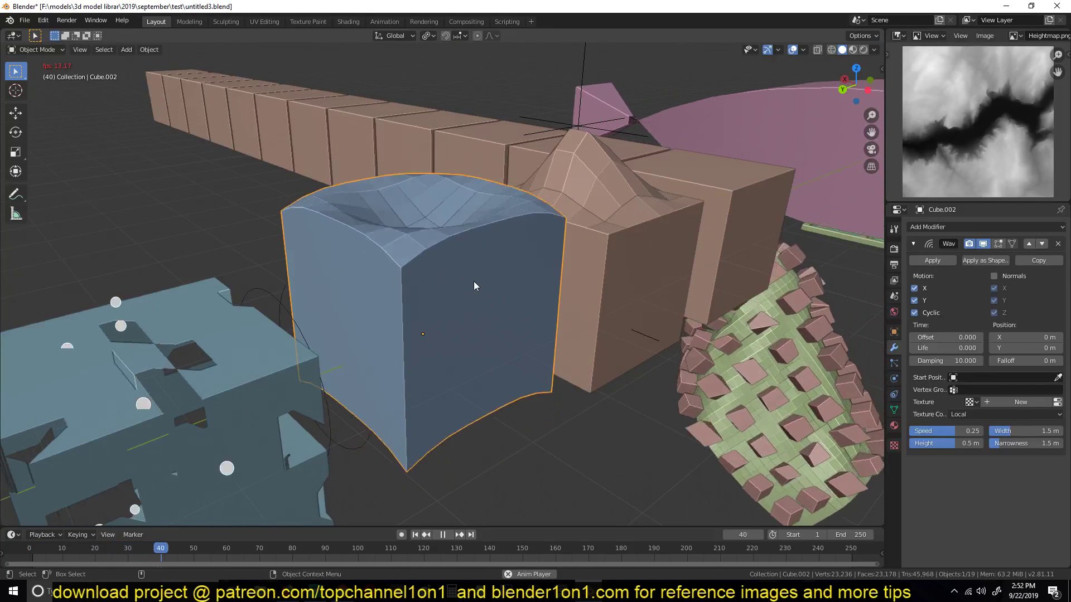
pyautogui.press('KP_Divide')
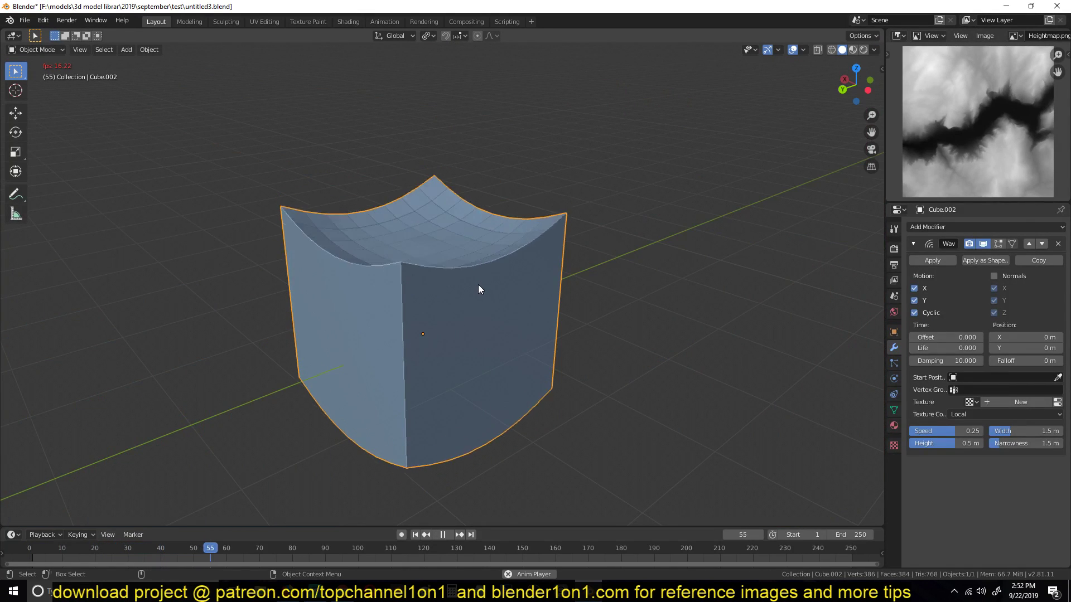
pyautogui.press('space')
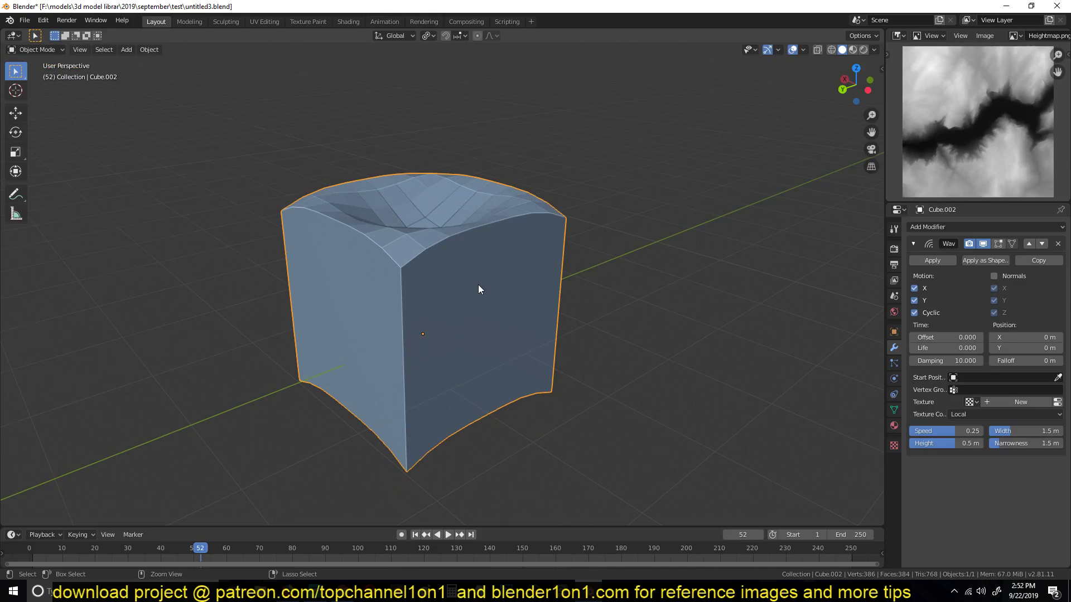
# Step: Exit local view, replay the blue cube's wave animation among the other objects, and stop playback
pyautogui.hotkey('ctrl', 'space')
pyautogui.hotkey('ctrl', 'space')
pyautogui.press('KP_Divide')
pyautogui.press('space')
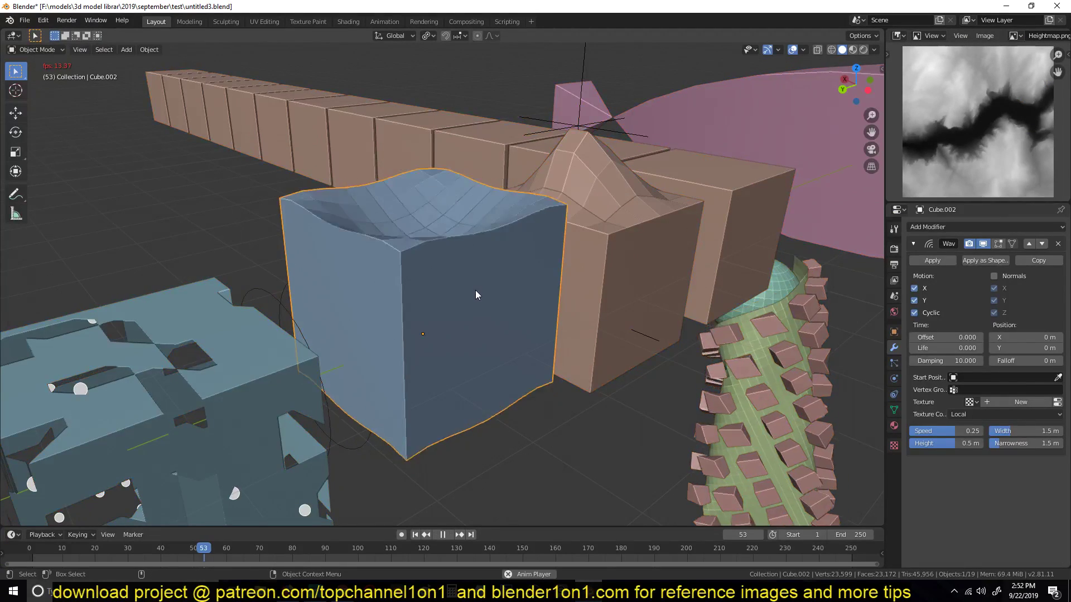
pyautogui.press('Escape')
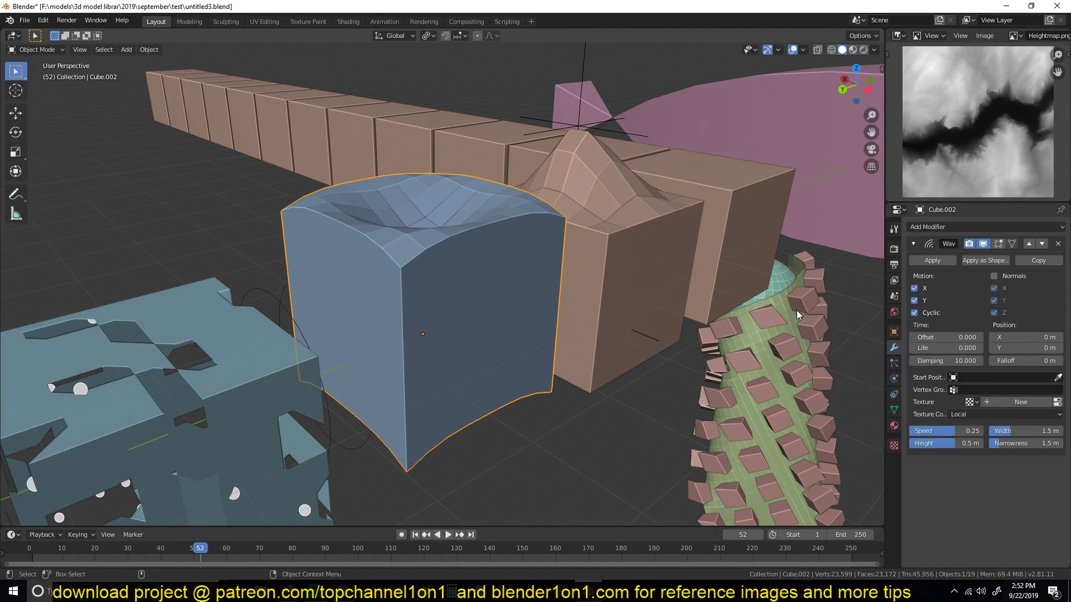
# Step: Remove the blue cube's Wave modifier and add a new Wave modifier to it
pyautogui.click(1059, 243)
pyautogui.click(1014, 229)
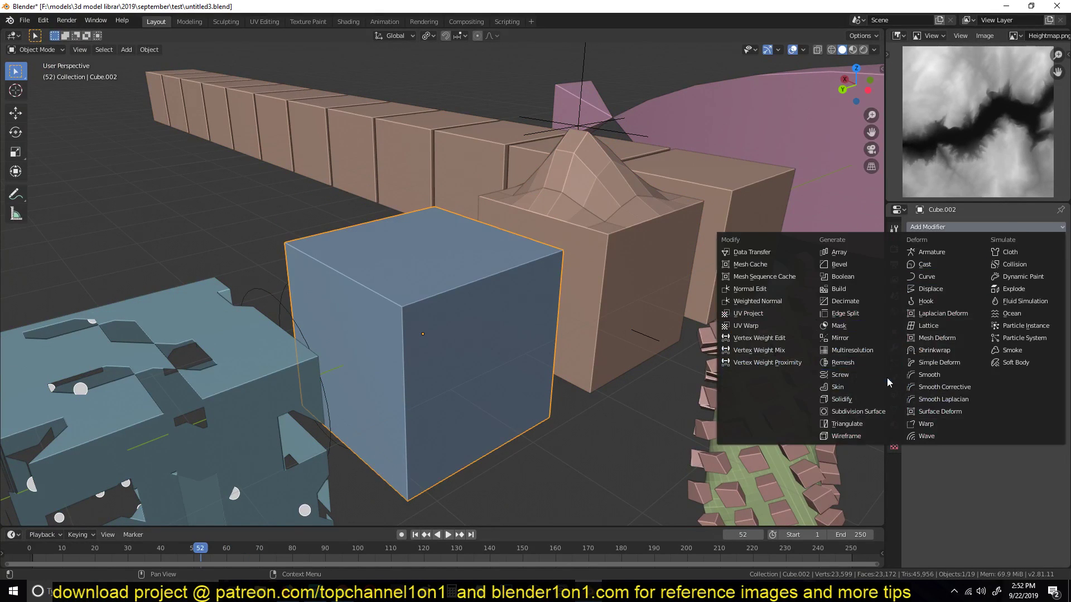
pyautogui.click(846, 436)
pyautogui.click(1055, 240)
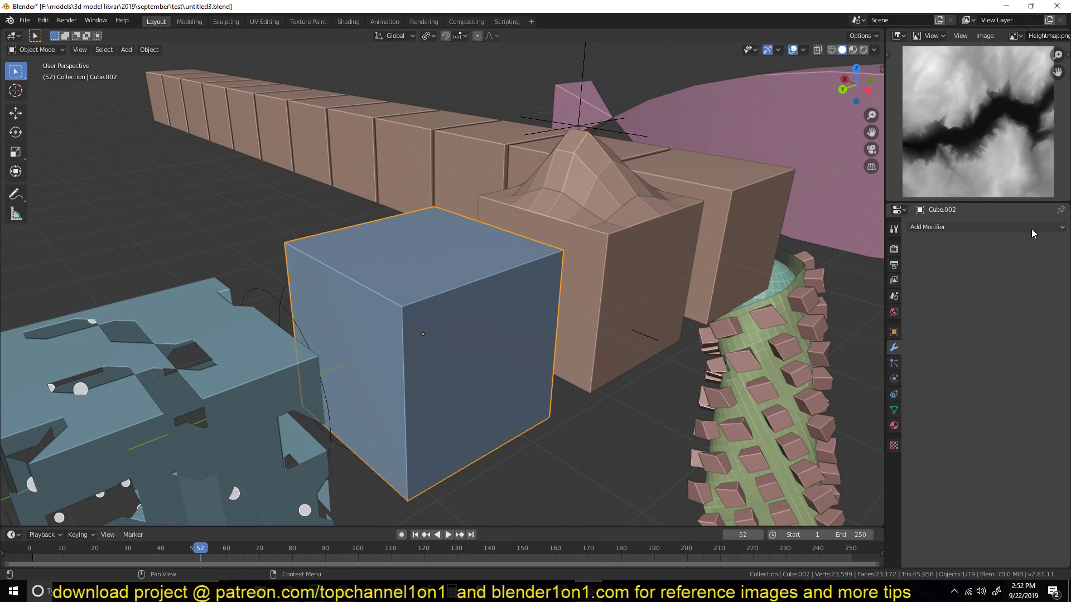
pyautogui.click(1034, 229)
pyautogui.click(926, 436)
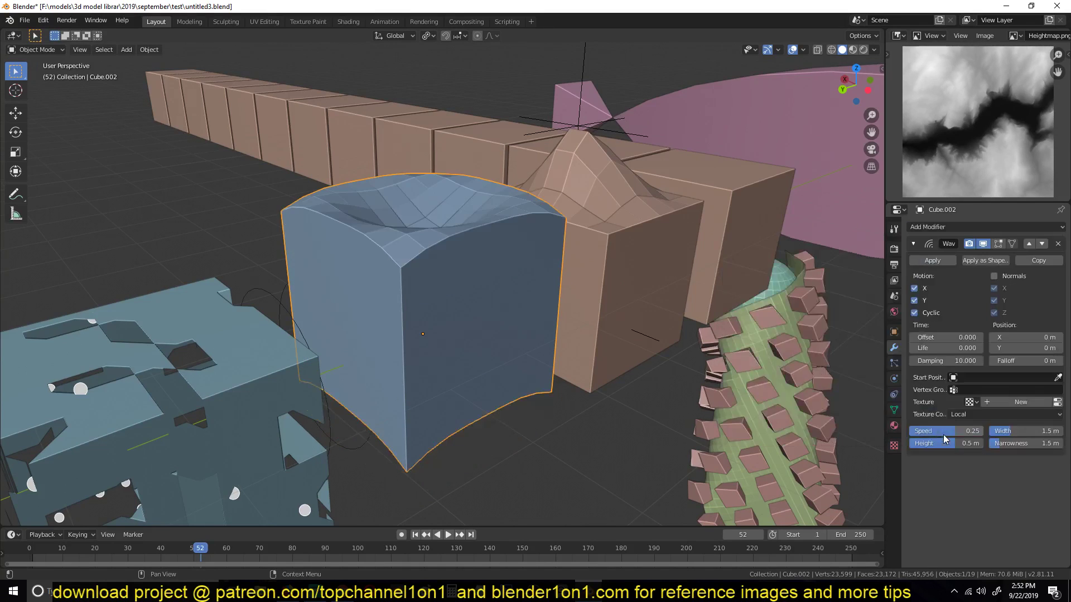
# Step: Play the animation with the Wave's motion limited to X, and switch the motion to Y only
pyautogui.press('space')
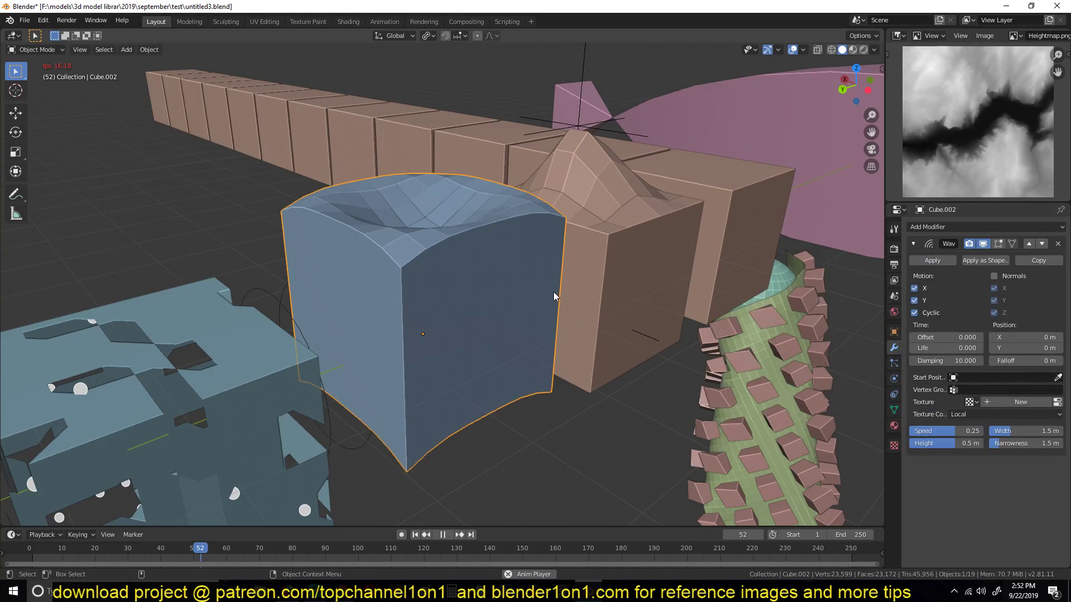
pyautogui.click(914, 301)
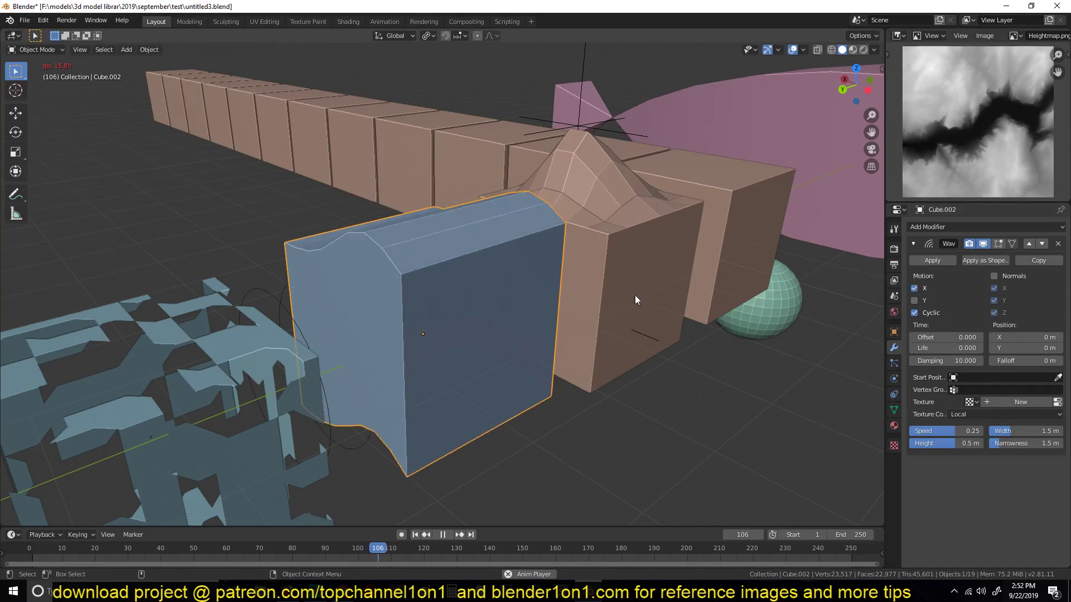
pyautogui.moveTo(635, 295); pyautogui.dragTo(891, 314, button='middle')
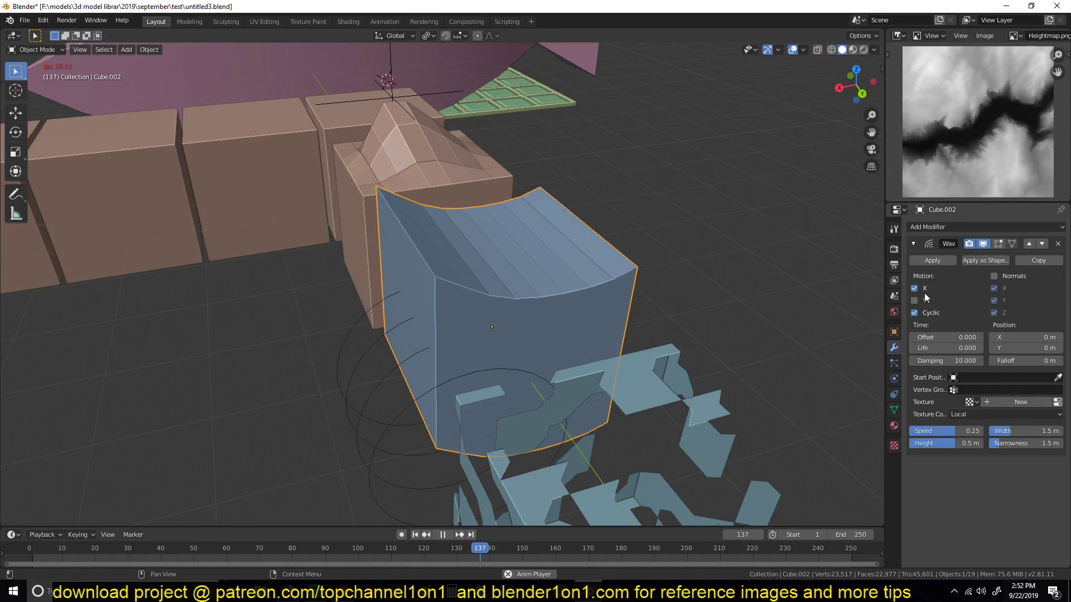
pyautogui.click(914, 289)
pyautogui.click(914, 300)
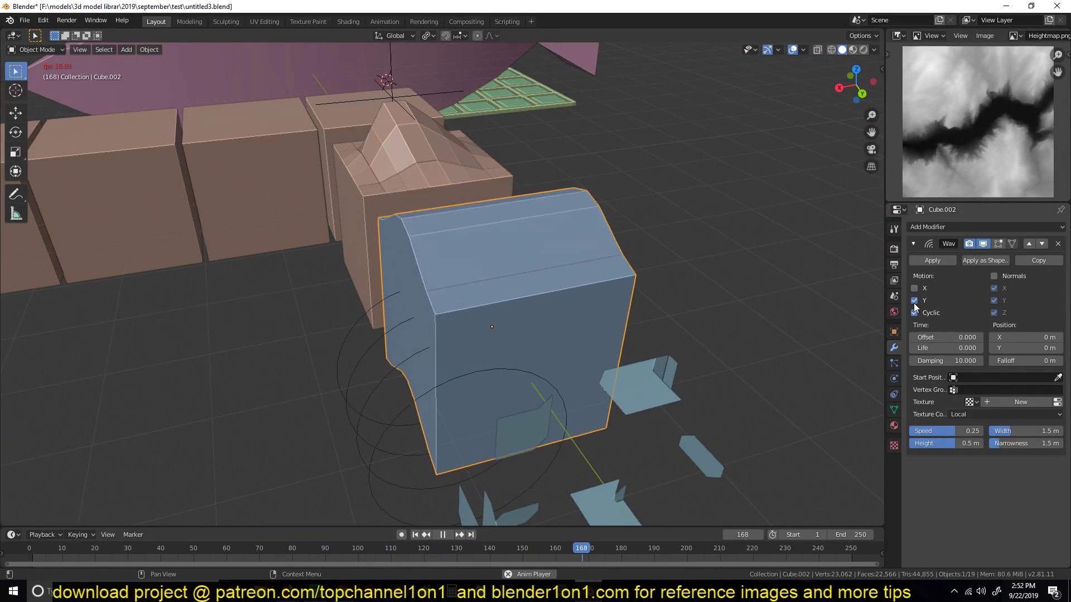
# Step: Enable Normals and X motion on the Wave modifier and stop playback
pyautogui.click(994, 276)
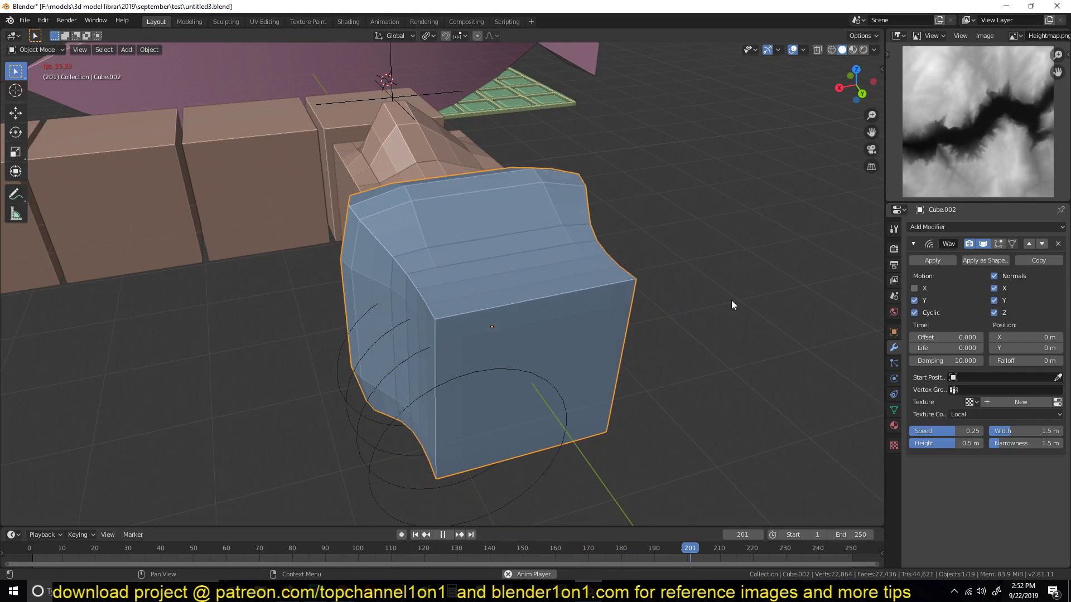
pyautogui.click(914, 289)
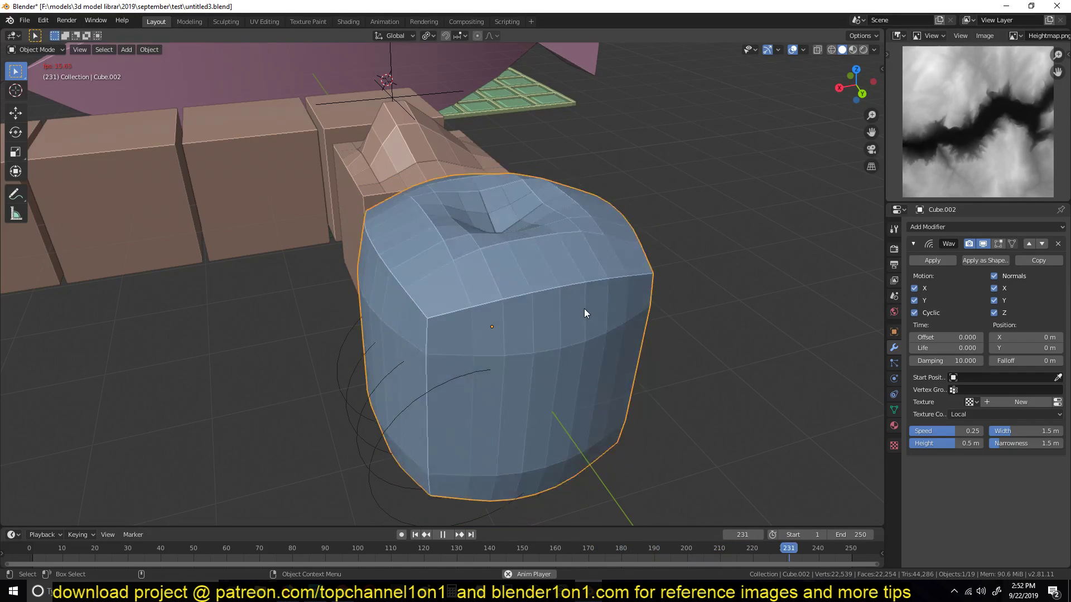
pyautogui.press('space')
# Step: Replay the blue cube's wave animation in a wider view of the scene, stop it, and clear the selection
pyautogui.moveTo(584, 309); pyautogui.dragTo(447, 325, button='middle')
pyautogui.scroll(-4, 447, 324)
pyautogui.moveTo(564, 296); pyautogui.dragTo(480, 318, button='middle')
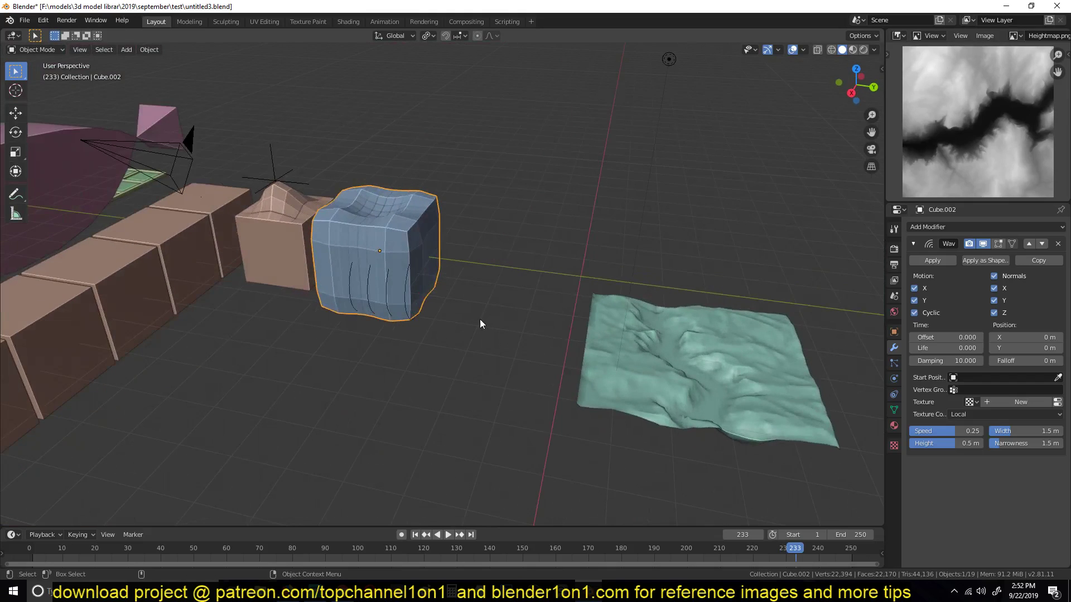
pyautogui.keyDown('shift'); pyautogui.moveTo(406, 321); pyautogui.dragTo(533, 330, button='middle'); pyautogui.keyUp('shift')
pyautogui.moveTo(526, 310); pyautogui.dragTo(532, 309, button='middle')
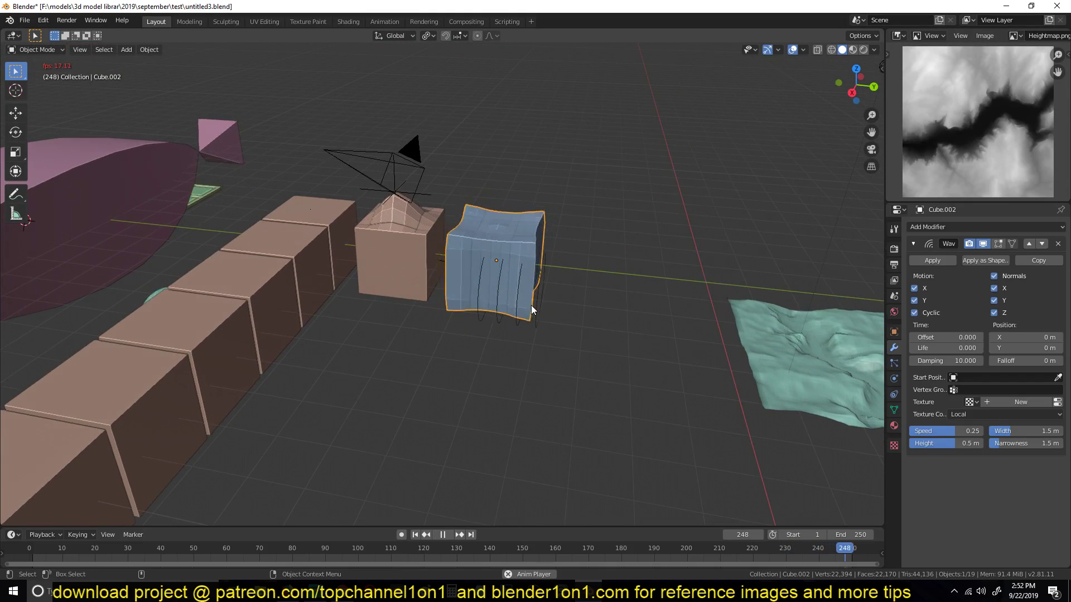
pyautogui.press('space')
pyautogui.click(648, 263)
pyautogui.moveTo(647, 263); pyautogui.dragTo(374, 223, button='middle')
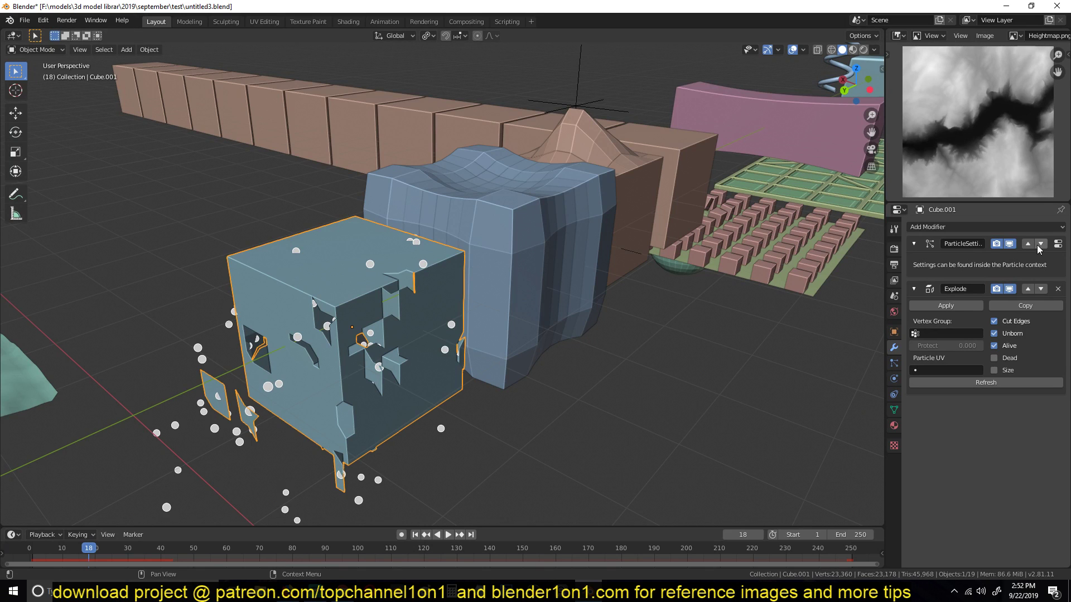
# Step: Open the exploding cube's particle settings, play the animation briefly, and return to its modifier settings
pyautogui.click(1057, 244)
pyautogui.press('space')
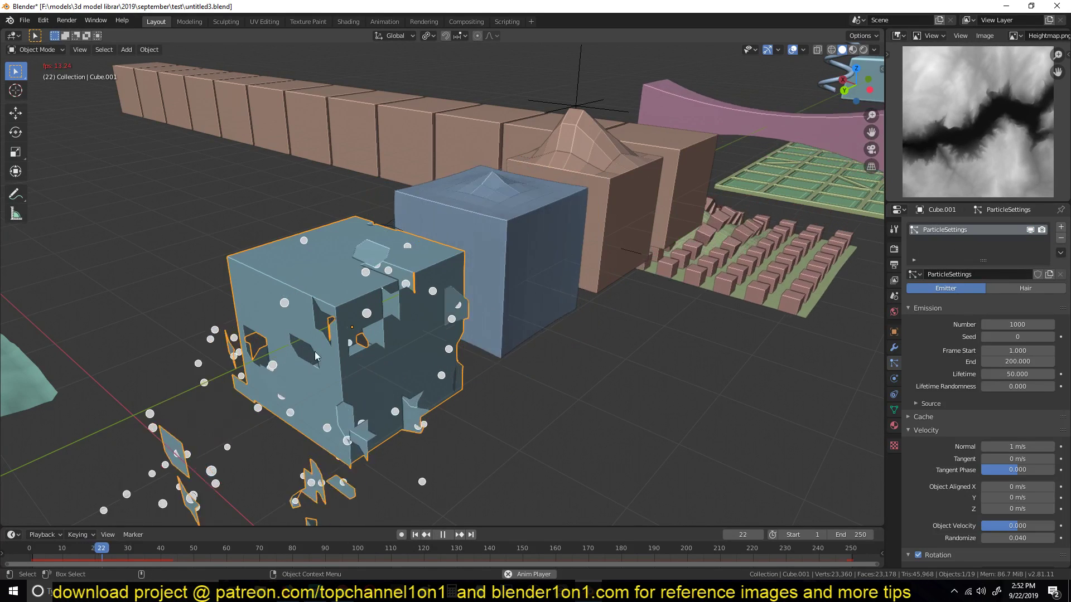
pyautogui.keyDown('shift'); pyautogui.moveTo(292, 317); pyautogui.dragTo(337, 264, button='middle'); pyautogui.keyUp('shift')
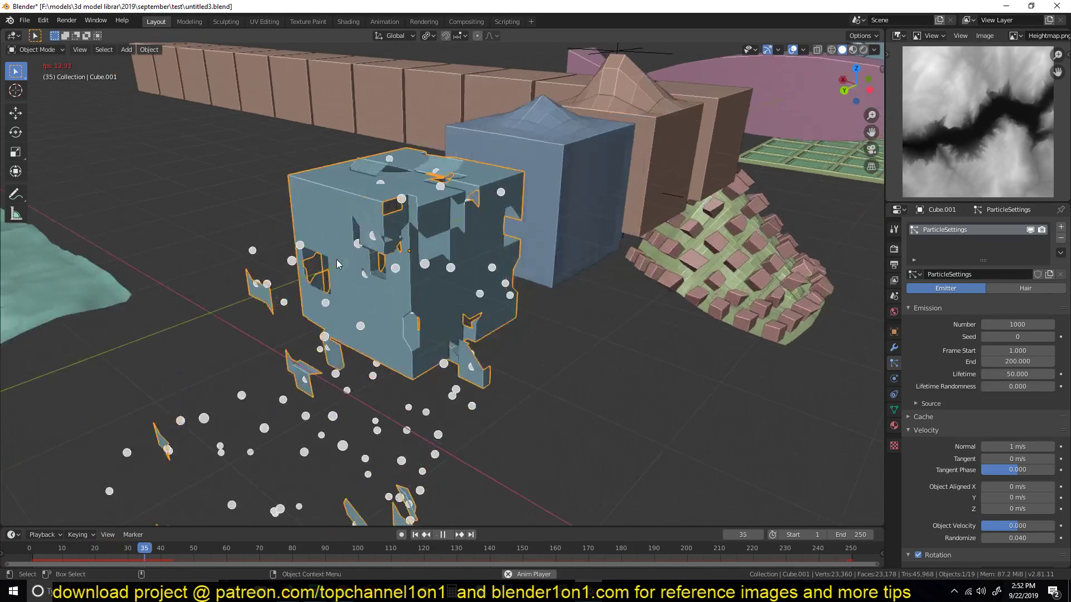
pyautogui.click(894, 411)
pyautogui.click(894, 364)
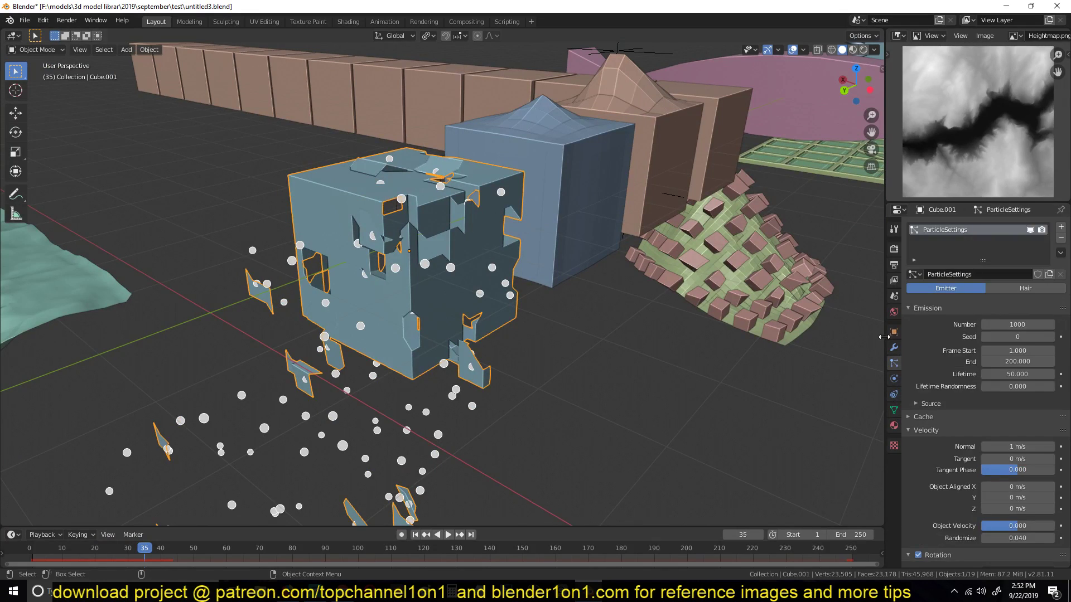
pyautogui.click(894, 347)
# Step: View the exploding cube from another side and continue the animation in a wider view of the scene
pyautogui.moveTo(463, 251); pyautogui.dragTo(485, 299, button='middle')
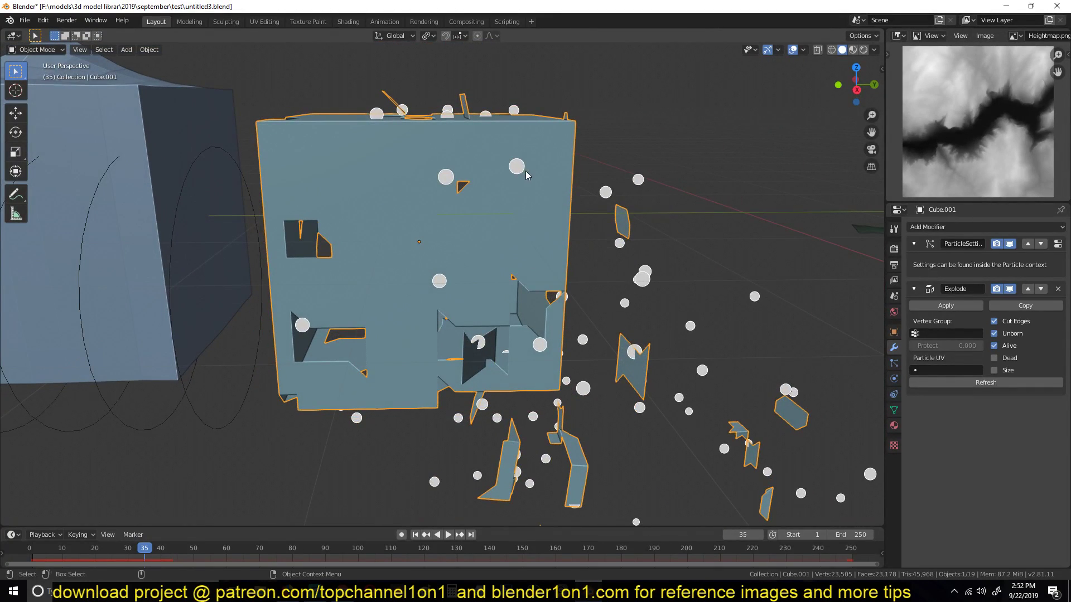
pyautogui.moveTo(527, 175); pyautogui.dragTo(579, 207, button='middle')
pyautogui.press('space')
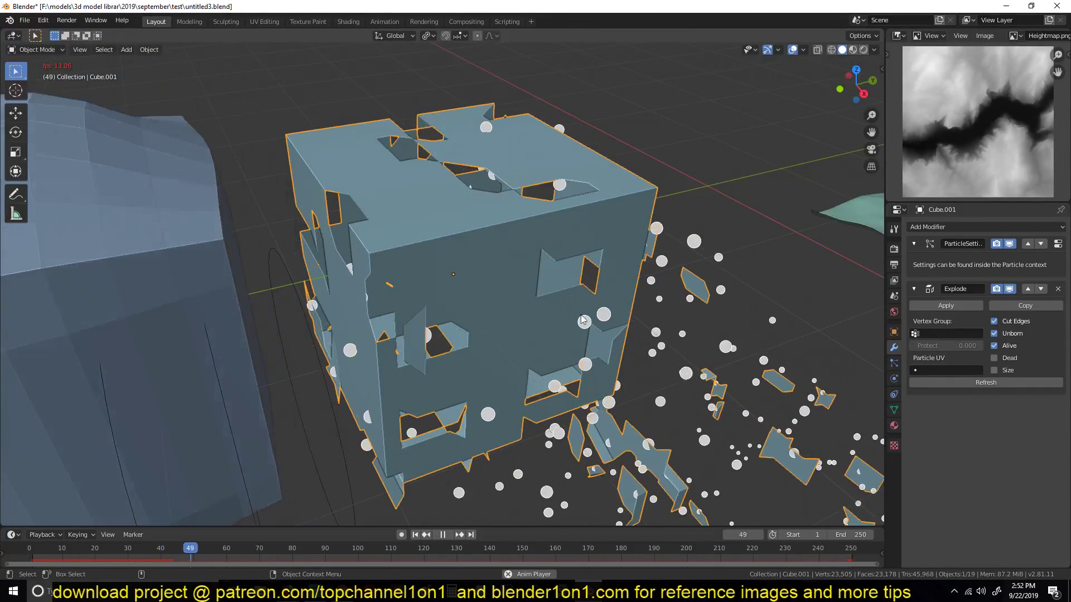
pyautogui.scroll(-5, 584, 320)
pyautogui.press('space')
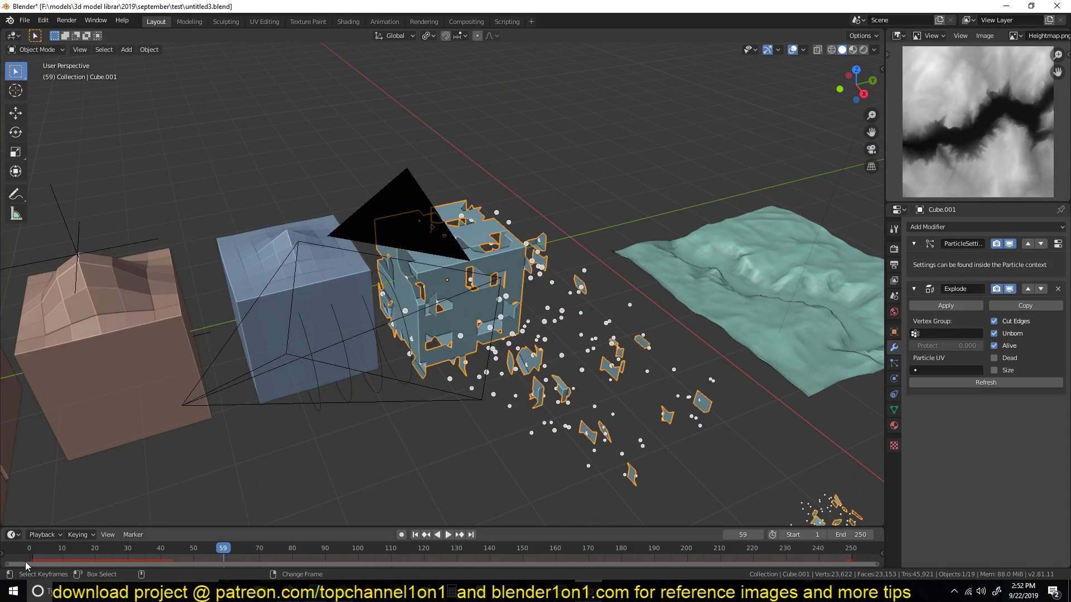
# Step: Return the animation to its start and replay the cube's explosion in a closer view
pyautogui.hotkey('shift', 'Left')
pyautogui.scroll(5, 446, 329)
pyautogui.press('space')
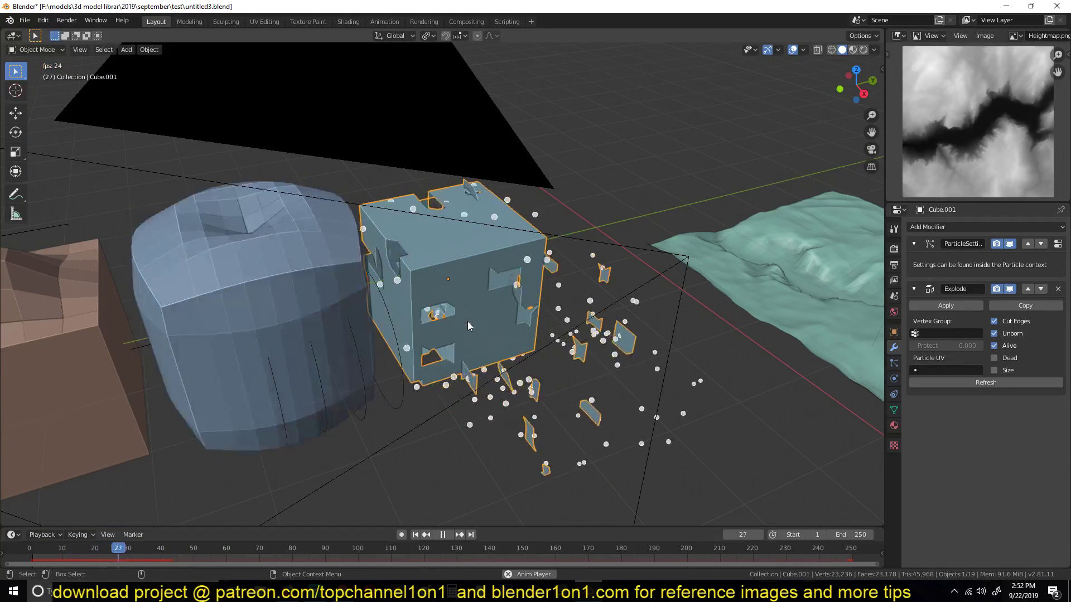
pyautogui.press('space')
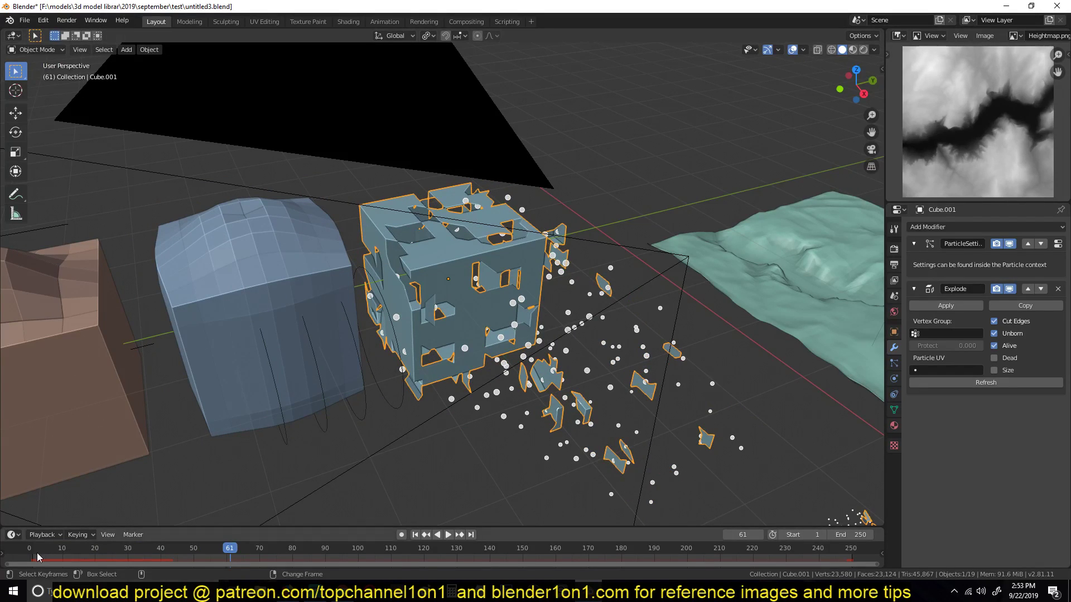
# Step: Replay the explosion from frame 0 and examine the breaking cube and its fragments from several sides
pyautogui.moveTo(38, 556); pyautogui.dragTo(30, 556)
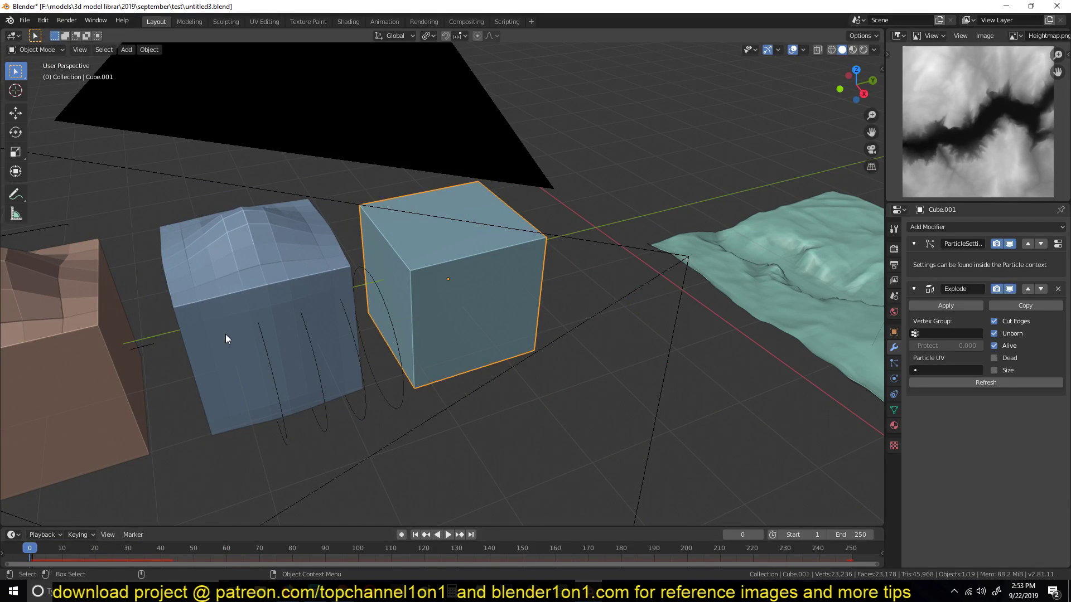
pyautogui.moveTo(225, 333)
pyautogui.mouseDown(button='middle')
pyautogui.moveTo(223, 314)
pyautogui.moveTo(222, 330)
pyautogui.mouseUp(button='middle')
pyautogui.scroll(2, 452, 254)
pyautogui.press('space')
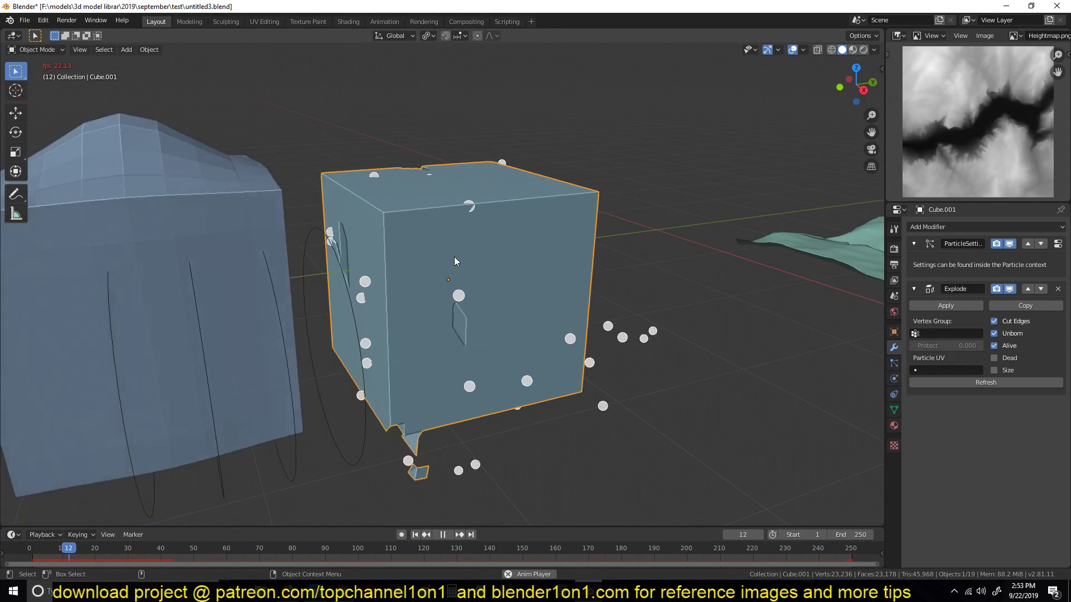
pyautogui.moveTo(473, 297); pyautogui.dragTo(517, 215, button='middle')
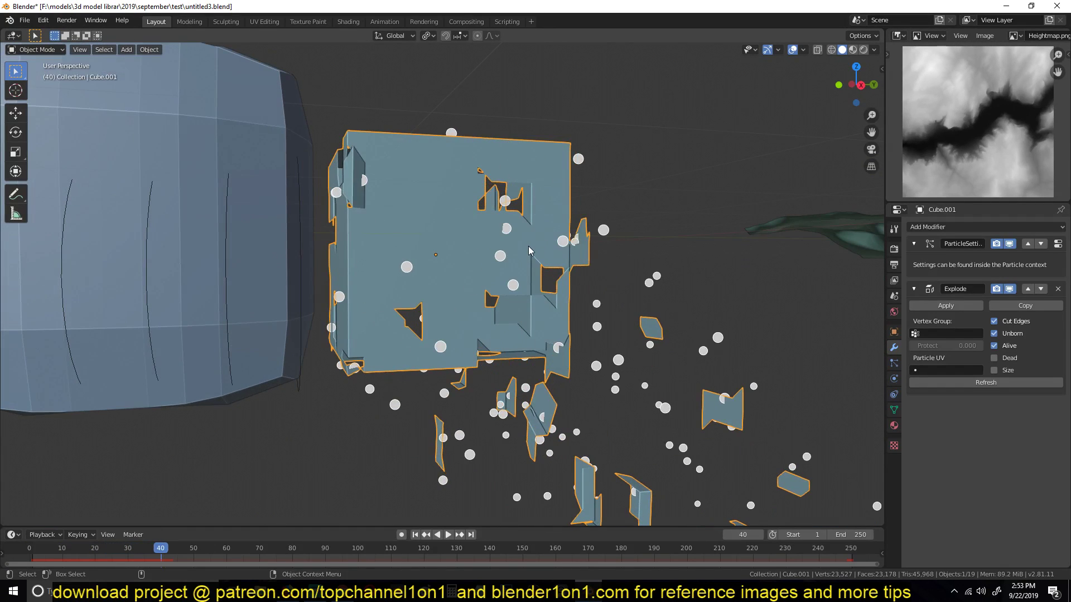
pyautogui.moveTo(529, 250); pyautogui.dragTo(513, 276, button='middle')
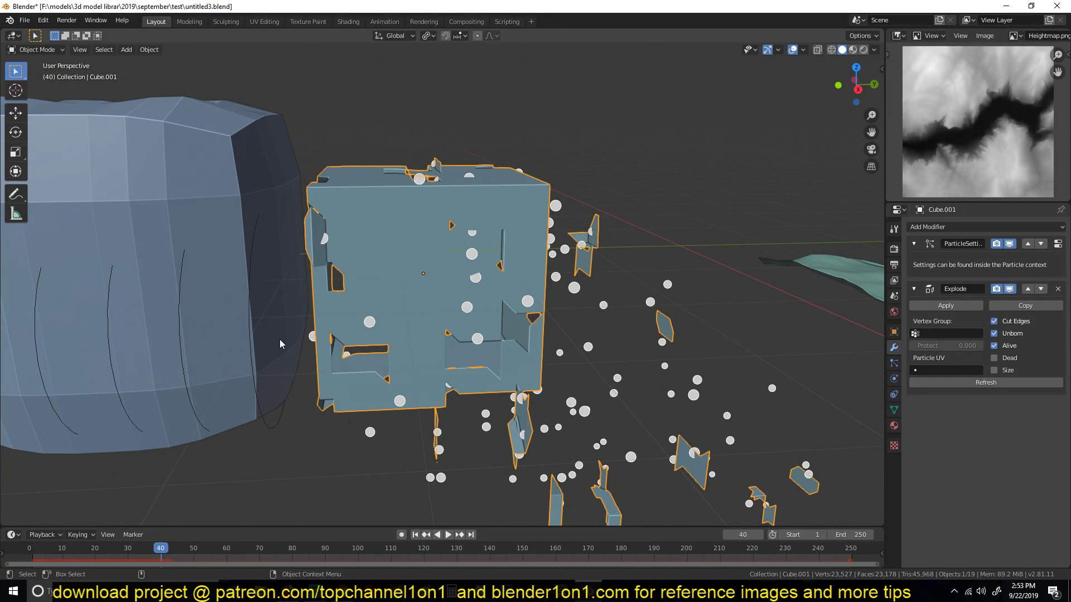
pyautogui.moveTo(317, 335); pyautogui.dragTo(616, 349, button='middle')
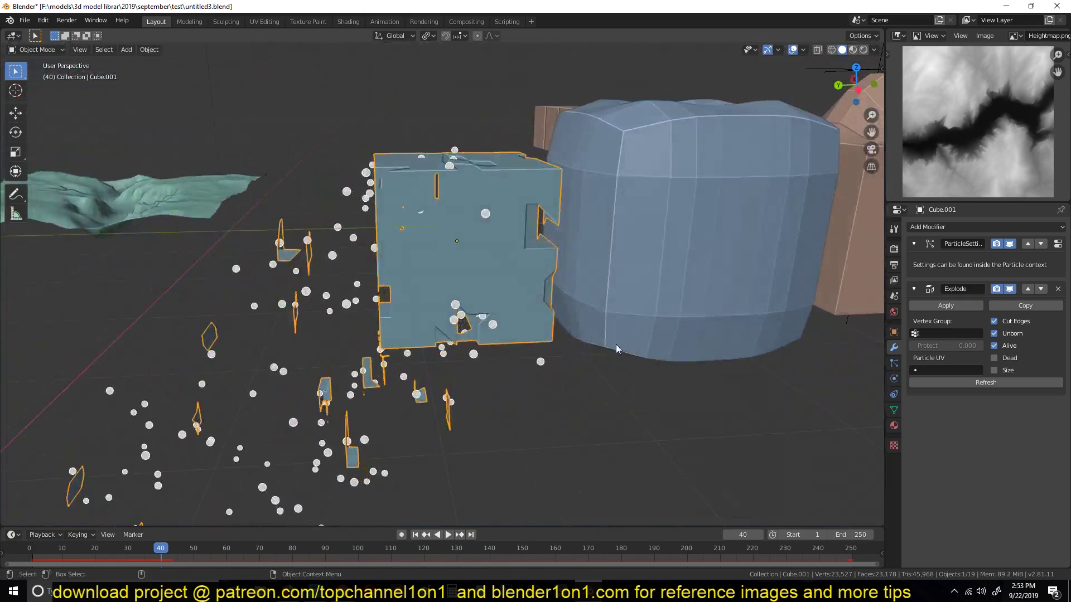
# Step: Go to frame 1, play the explosion up to frame 26, and examine the scattered fragments
pyautogui.click(32, 554)
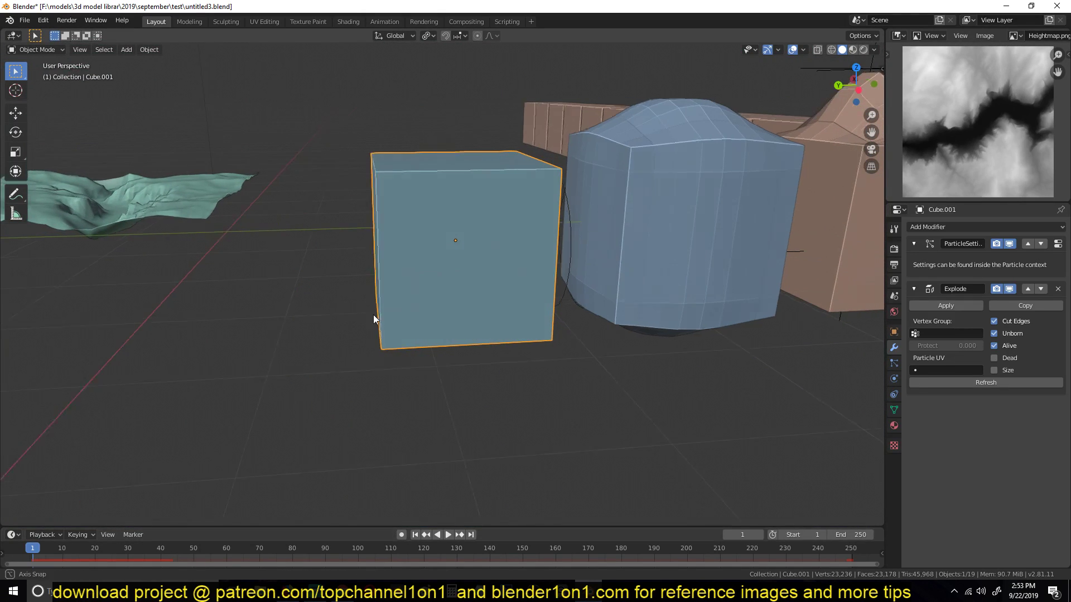
pyautogui.moveTo(373, 315); pyautogui.dragTo(404, 392, button='middle')
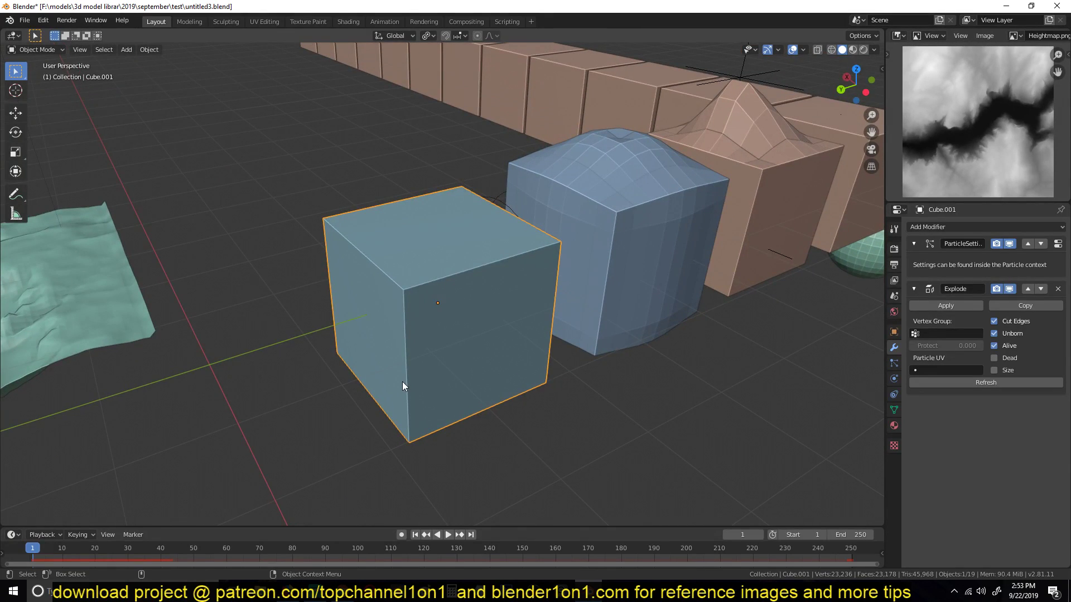
pyautogui.moveTo(409, 365); pyautogui.dragTo(404, 338, button='middle')
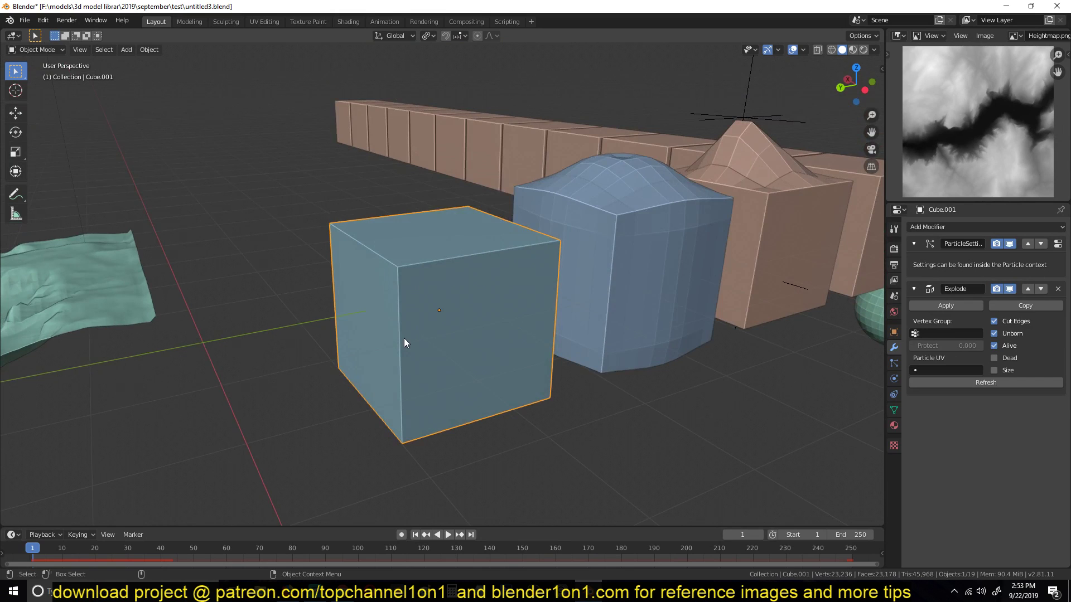
pyautogui.press('space')
pyautogui.press('space')
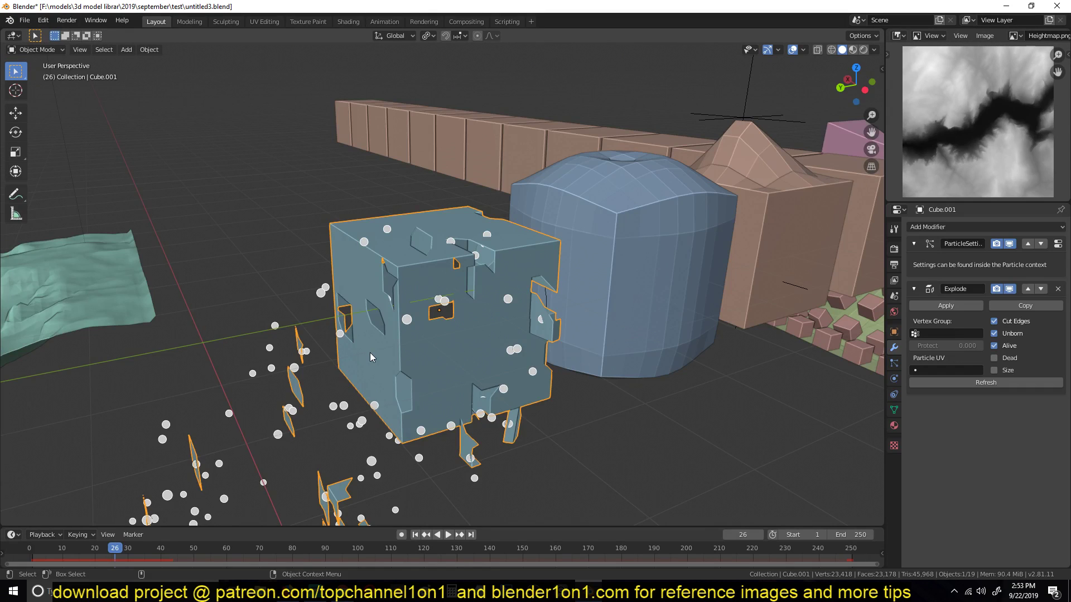
pyautogui.keyDown('shift'); pyautogui.moveTo(370, 353); pyautogui.dragTo(453, 310, button='middle'); pyautogui.keyUp('shift')
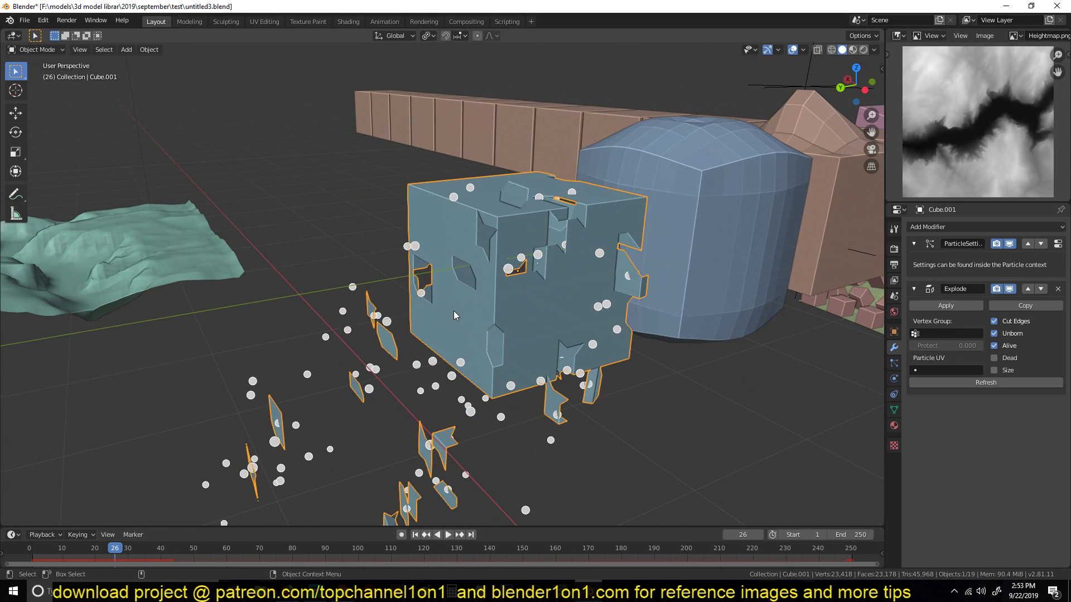
pyautogui.keyDown('shift'); pyautogui.moveTo(336, 349); pyautogui.dragTo(578, 340, button='middle'); pyautogui.keyUp('shift')
pyautogui.scroll(-3, 337, 313)
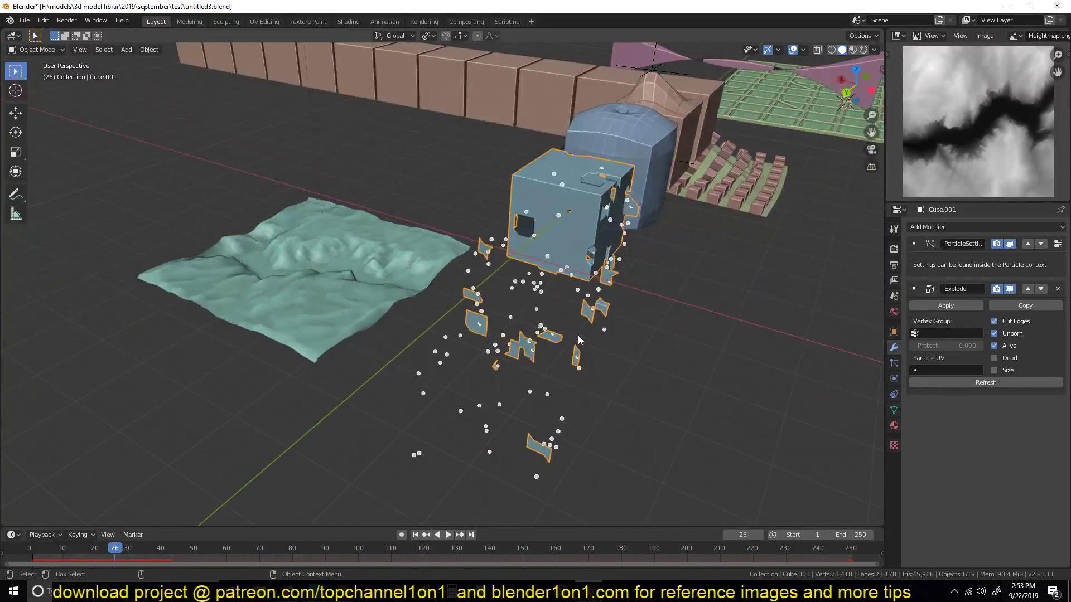
# Step: Select the green terrain plane and examine its displaced surface up close
pyautogui.click(383, 272)
pyautogui.moveTo(349, 300); pyautogui.dragTo(496, 313, button='middle')
pyautogui.scroll(4, 480, 329)
pyautogui.scroll(3, 493, 285)
pyautogui.scroll(-2, 493, 283)
pyautogui.scroll(1, 486, 243)
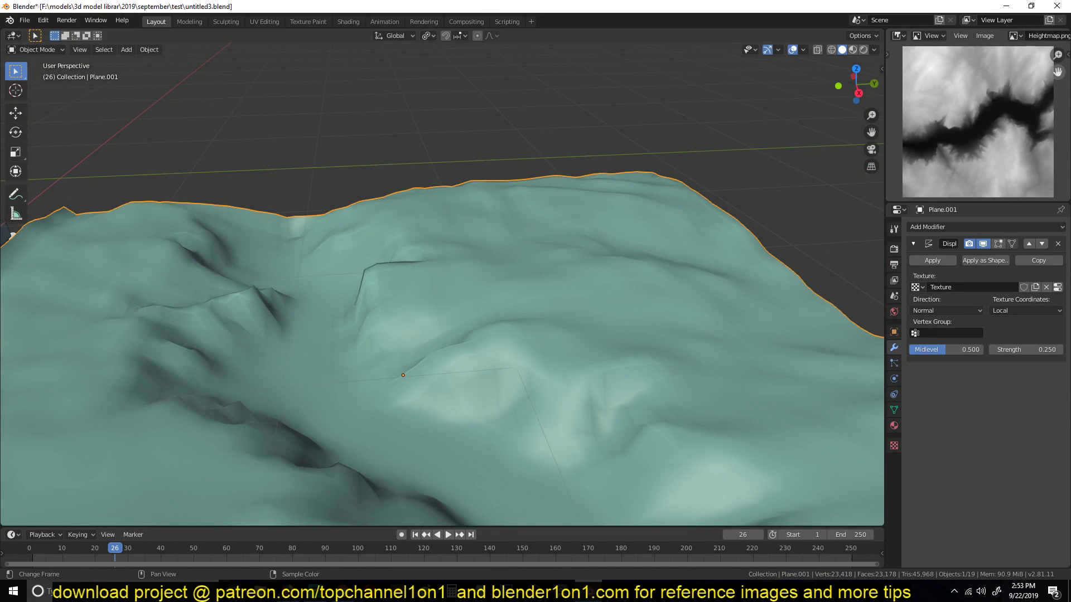
# Step: Switch to the browser to view the terrain bump map image results, and return to Blender
pyautogui.hotkey('alt', 'Tab')
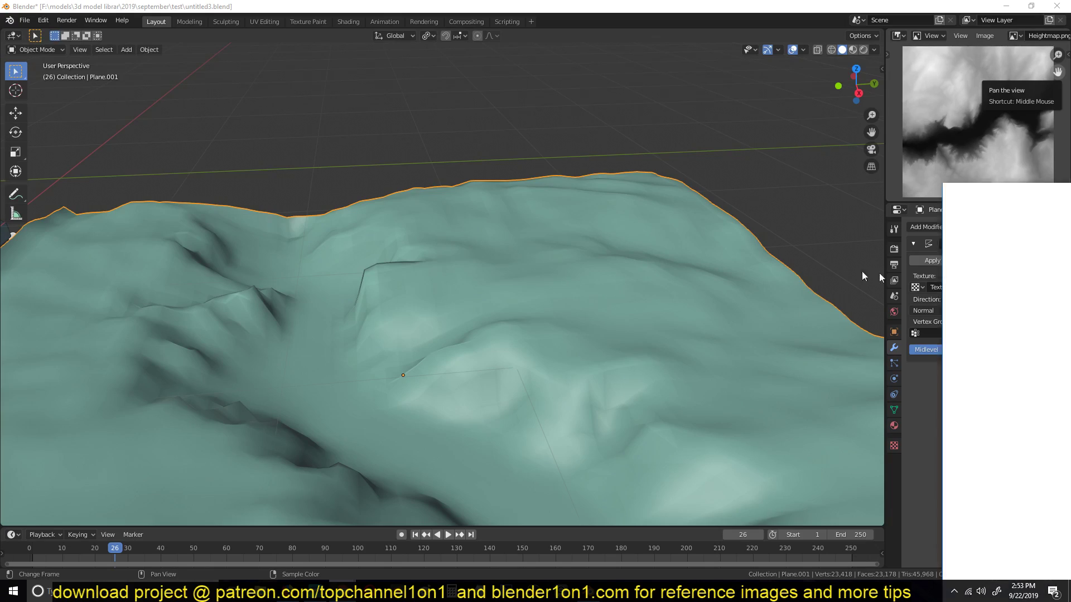
pyautogui.scroll(1, 383, 245)
pyautogui.scroll(2, 384, 245)
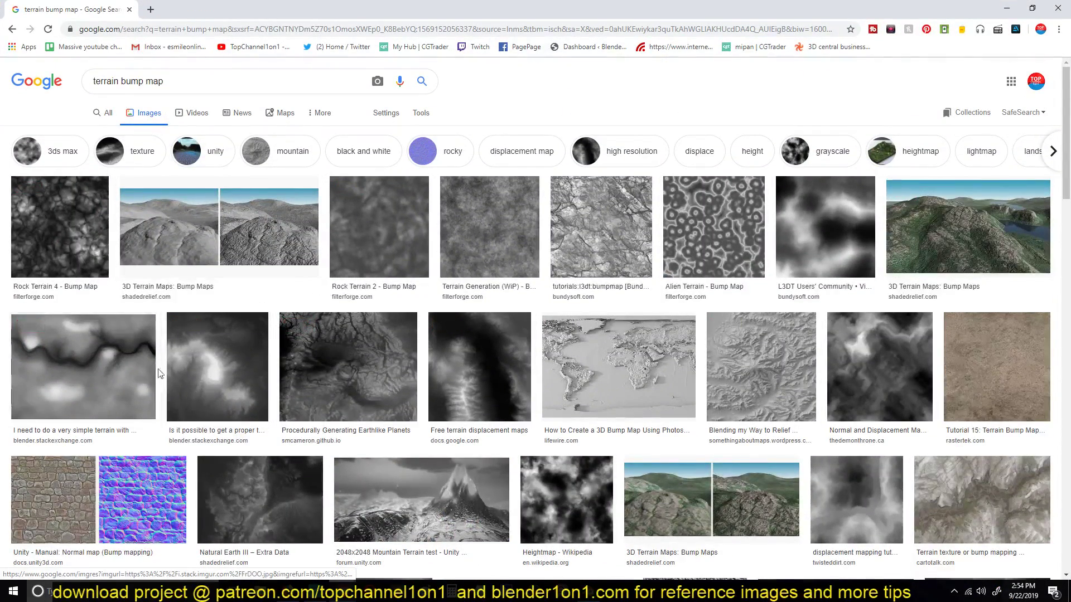
pyautogui.click(1006, 10)
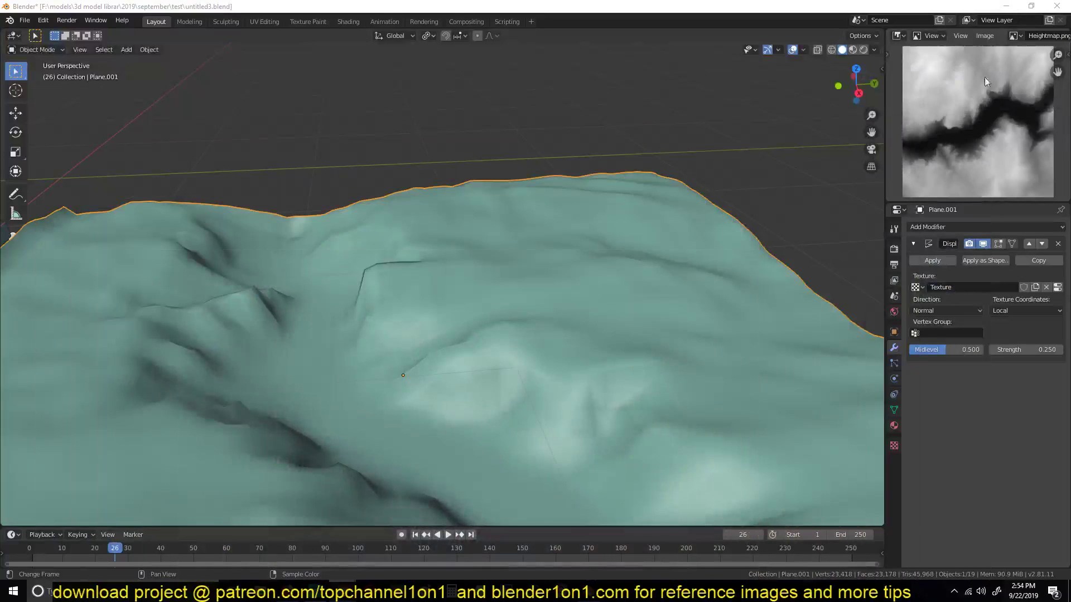
# Step: Remove the terrain plane's Displace modifier and add a new Displace modifier to it
pyautogui.click(1058, 245)
pyautogui.click(1007, 228)
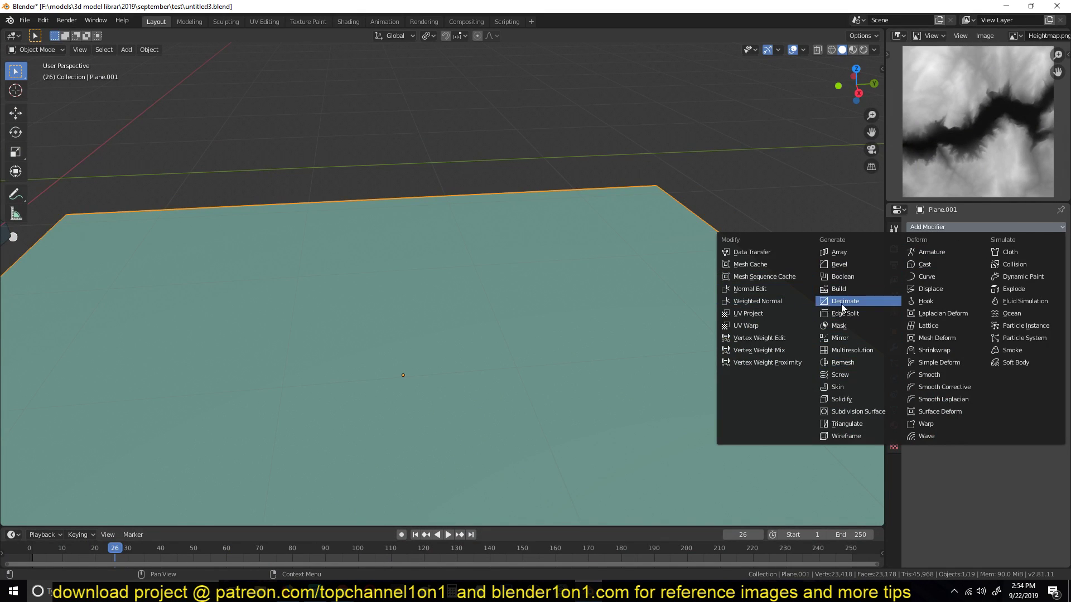
pyautogui.click(935, 289)
# Step: Inspect the plane's subdivided mesh in Edit Mode and return to Object Mode
pyautogui.scroll(-7, 669, 282)
pyautogui.press('Tab')
pyautogui.scroll(5, 452, 286)
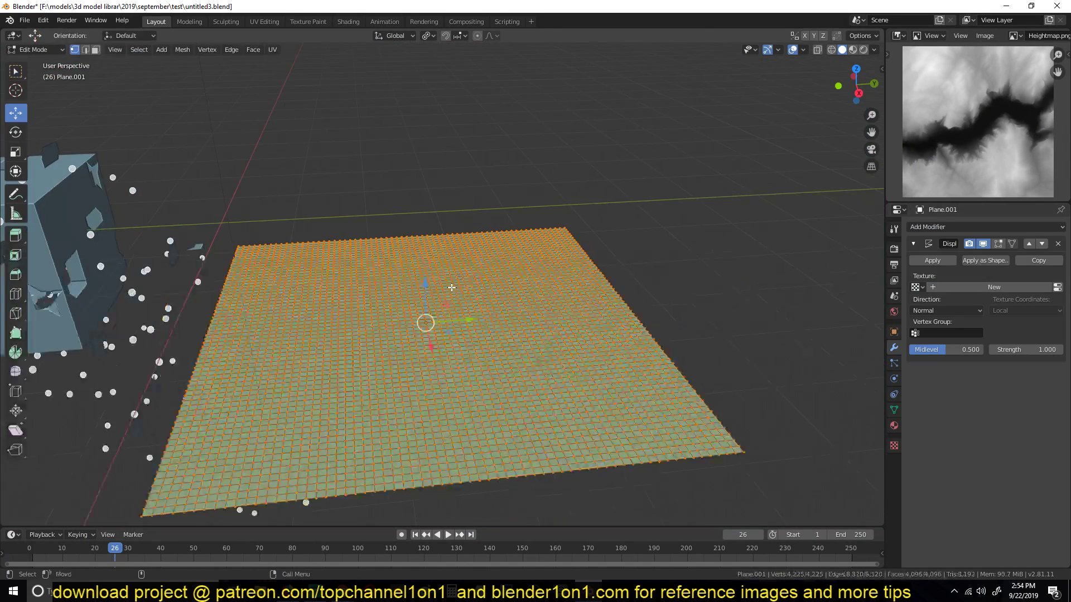
pyautogui.scroll(3, 389, 304)
pyautogui.keyDown('shift'); pyautogui.moveTo(389, 304); pyautogui.dragTo(477, 136, button='middle'); pyautogui.keyUp('shift')
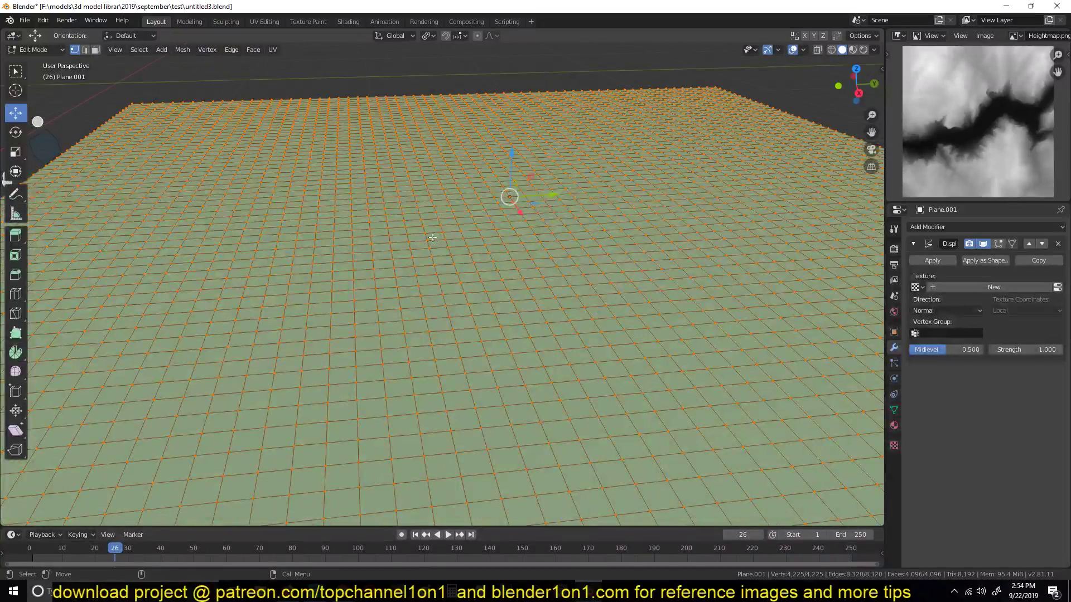
pyautogui.press('Tab')
pyautogui.scroll(-3, 714, 280)
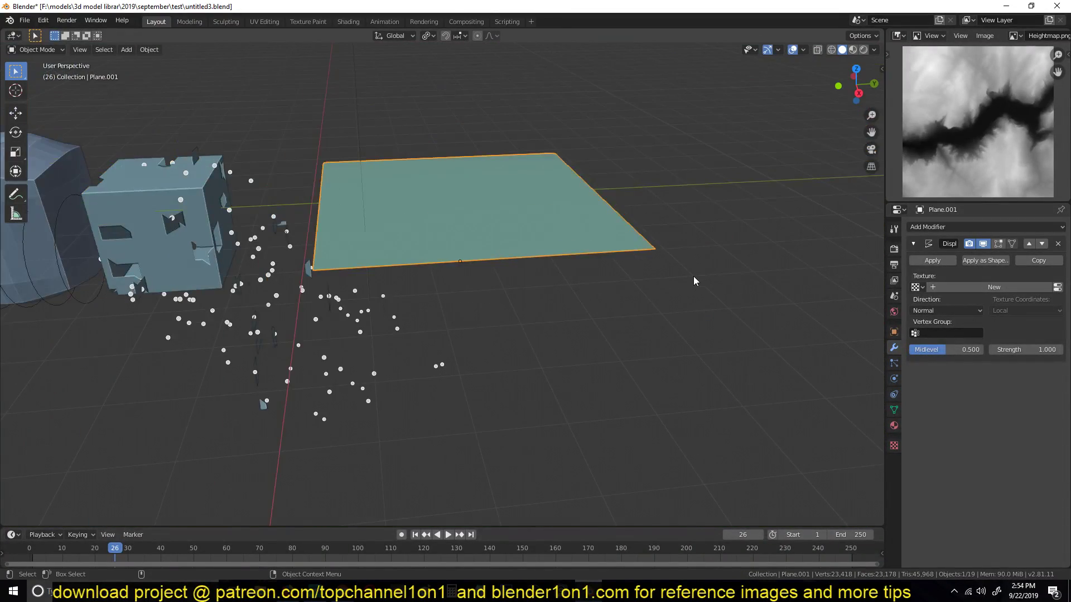
# Step: Create a new texture for the Displace modifier and open its settings with the Image or Movie type
pyautogui.click(1036, 288)
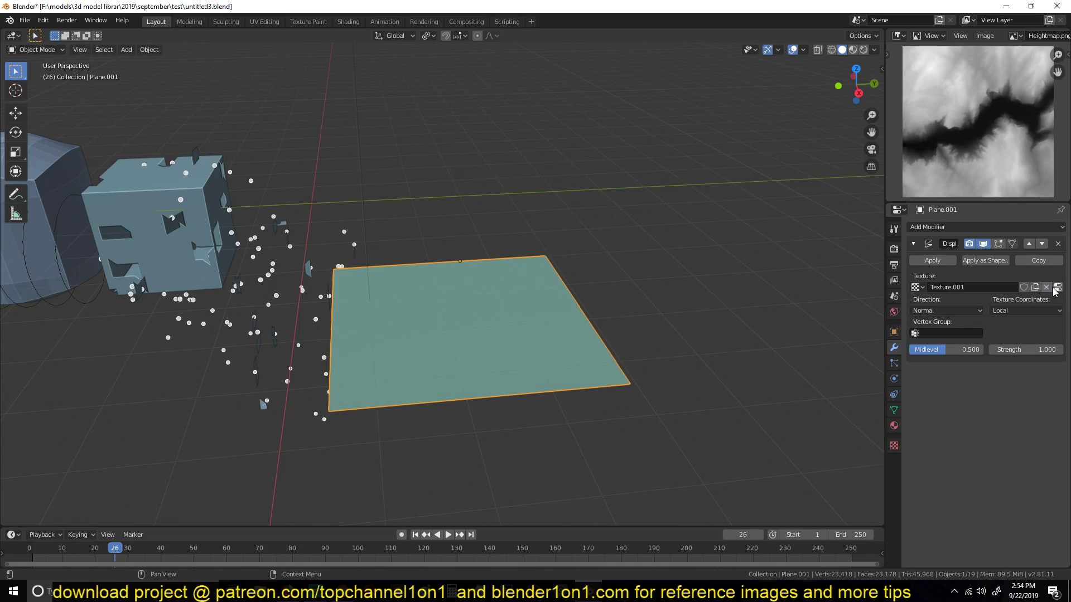
pyautogui.click(1058, 288)
pyautogui.click(976, 260)
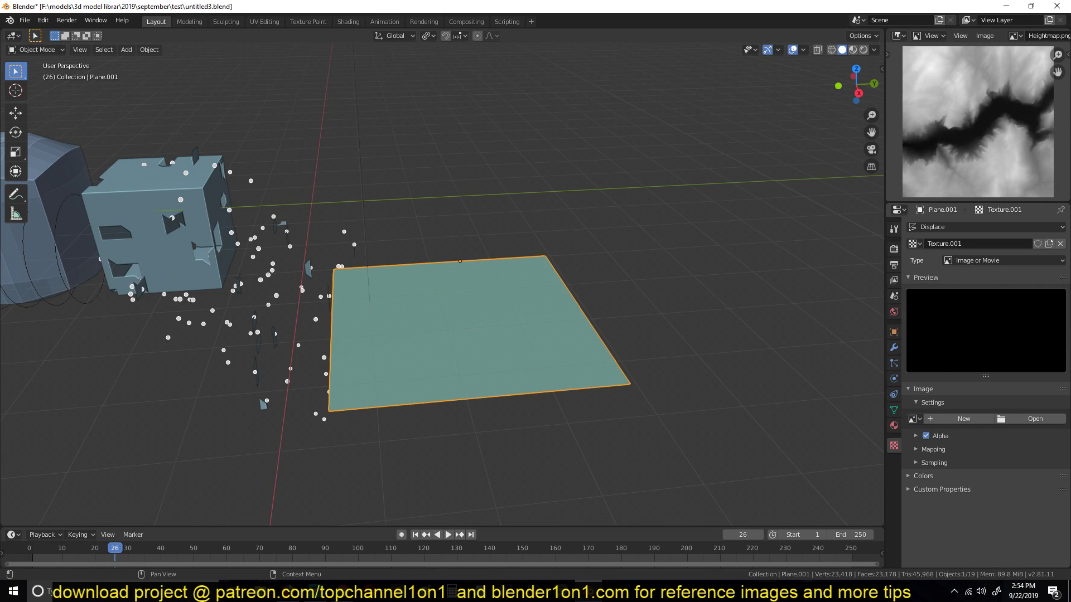
# Step: Switch to the browser, open the 1000 × 700 river terrain height map, and save the image as oVihm.jpg
pyautogui.moveTo(1070, 158); pyautogui.dragTo(613, 1)
pyautogui.scroll(-2, 518, 366)
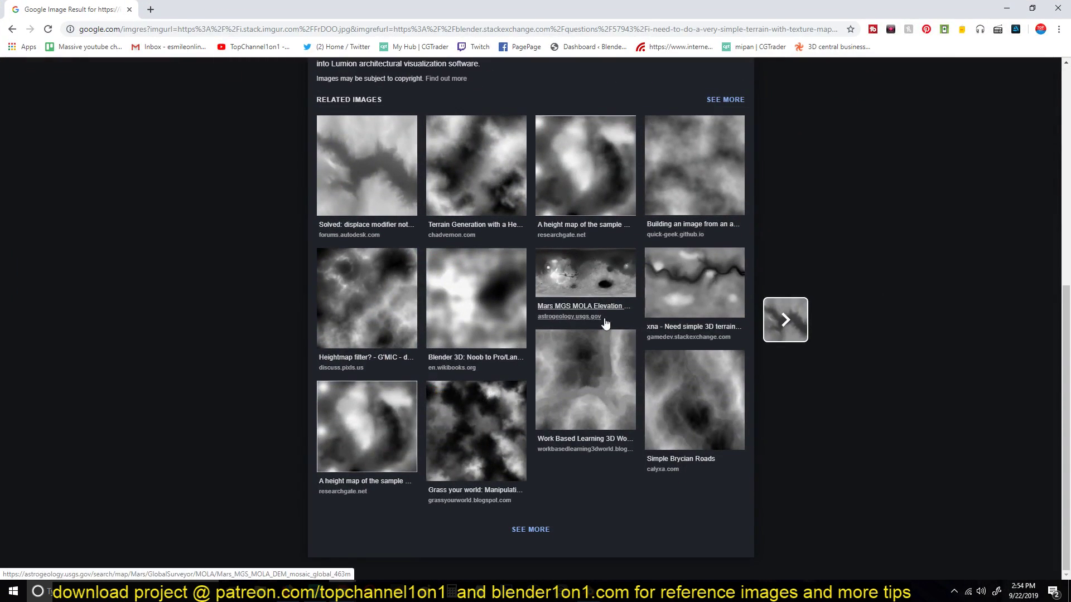
pyautogui.click(704, 277)
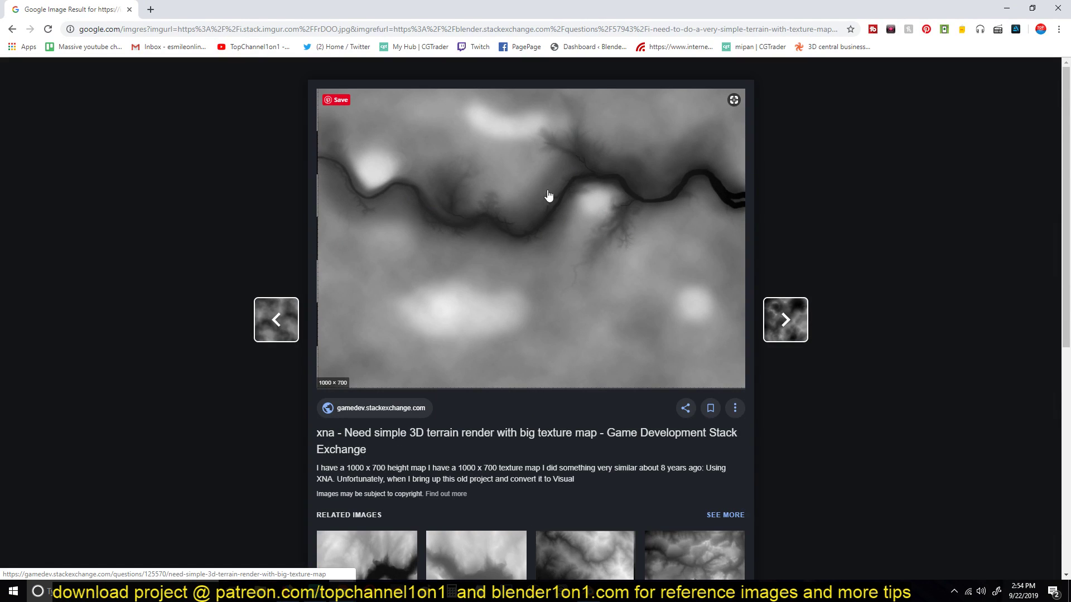
pyautogui.rightClick(593, 160)
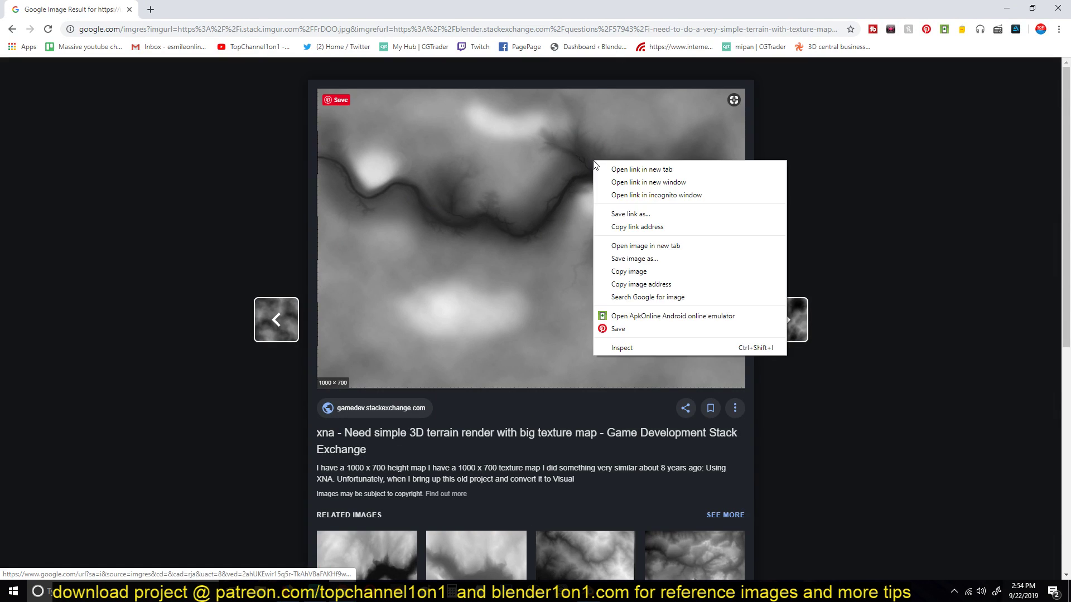
pyautogui.click(643, 259)
pyautogui.click(625, 375)
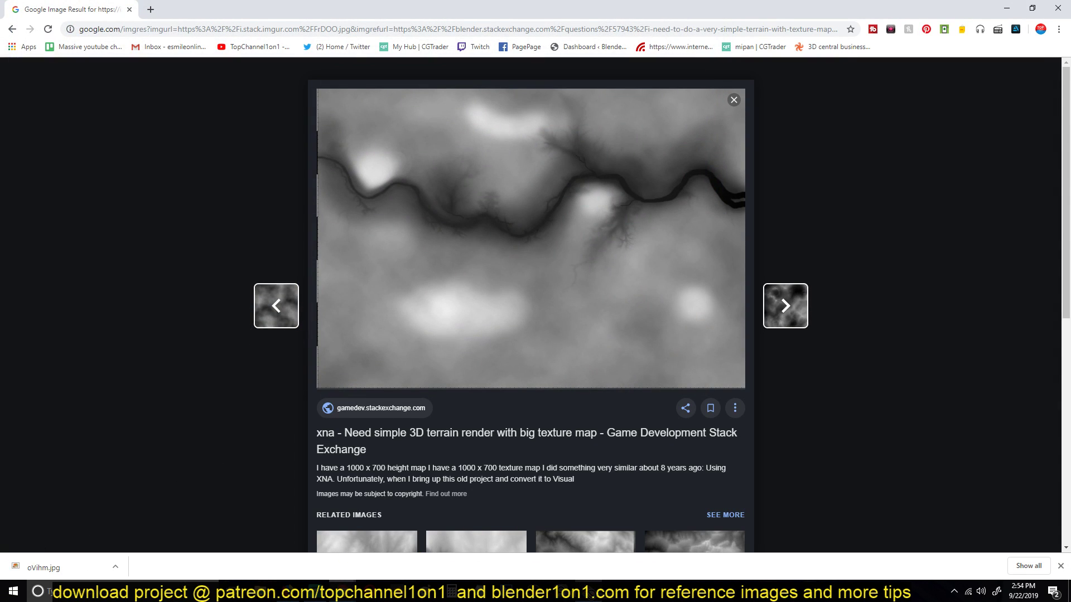
# Step: Bring the saved oVihm.jpg into Blender's Image Editor, and assign Heightmap.png as the image of the plane's Displace texture
pyautogui.moveTo(588, 592); pyautogui.dragTo(679, 475)
pyautogui.moveTo(970, 84); pyautogui.dragTo(970, 87)
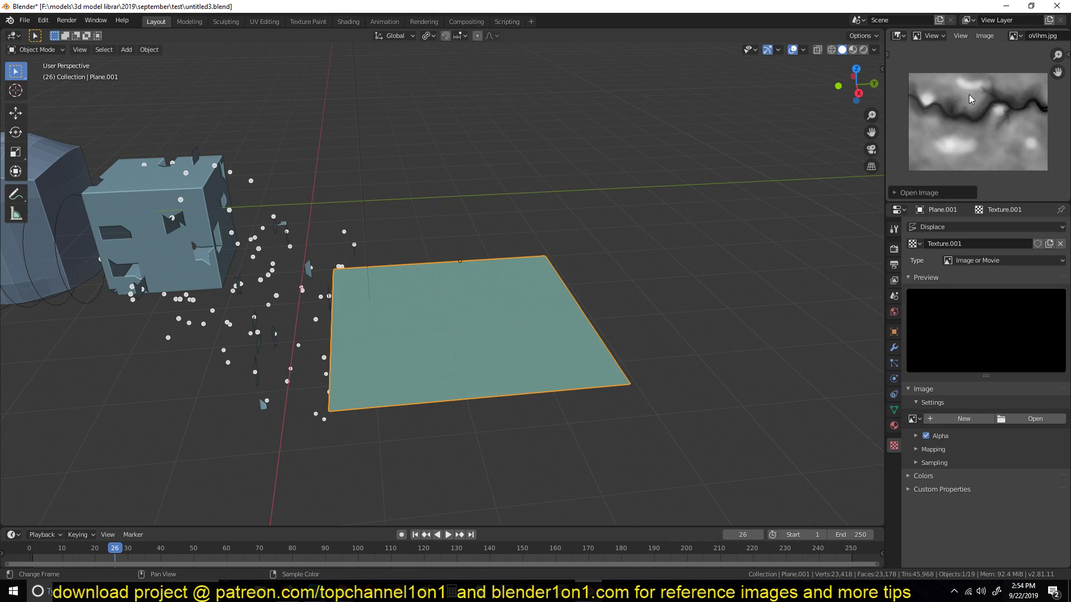
pyautogui.click(916, 418)
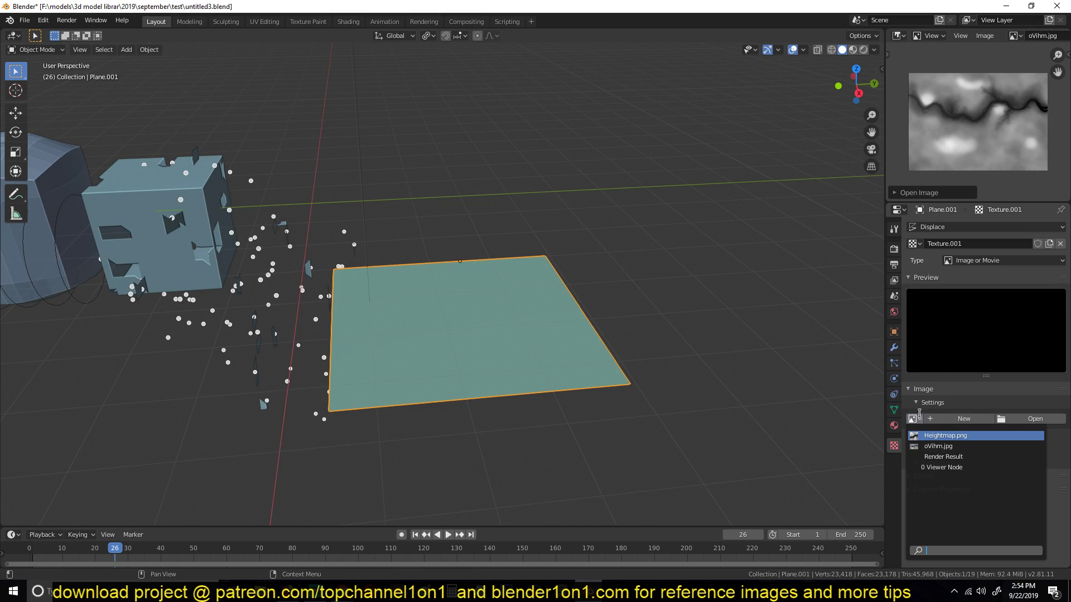
pyautogui.click(932, 437)
pyautogui.moveTo(640, 358)
pyautogui.mouseDown(button='middle')
pyautogui.moveTo(560, 378)
pyautogui.moveTo(636, 368)
pyautogui.mouseUp(button='middle')
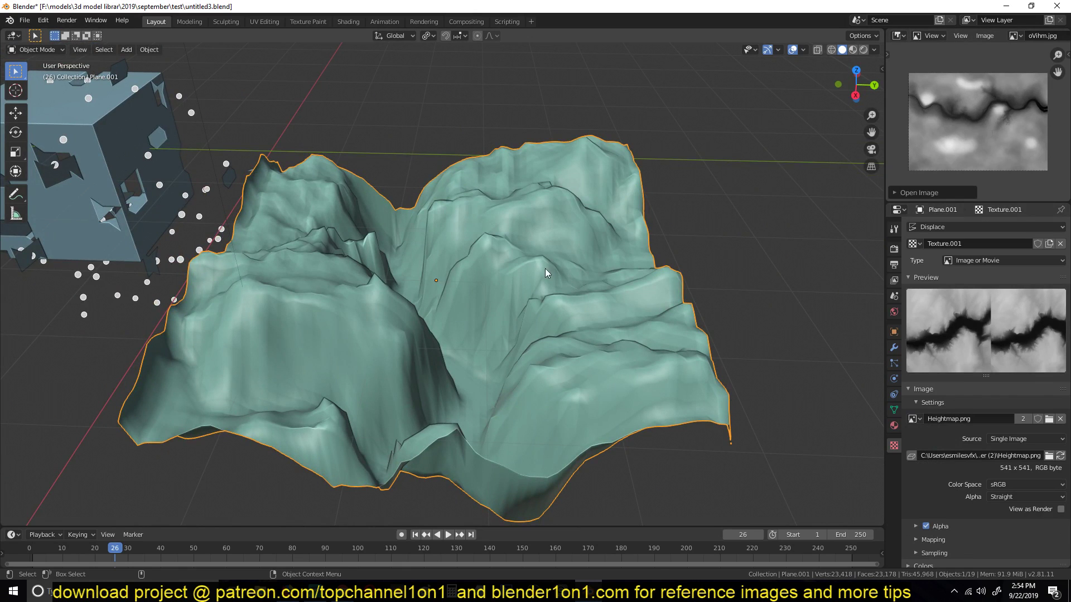
pyautogui.moveTo(545, 269)
pyautogui.mouseDown(button='middle')
pyautogui.moveTo(516, 273)
pyautogui.moveTo(537, 259)
pyautogui.moveTo(582, 281)
pyautogui.moveTo(565, 270)
pyautogui.mouseUp(button='middle')
pyautogui.scroll(4, 536, 259)
pyautogui.scroll(-3, 565, 270)
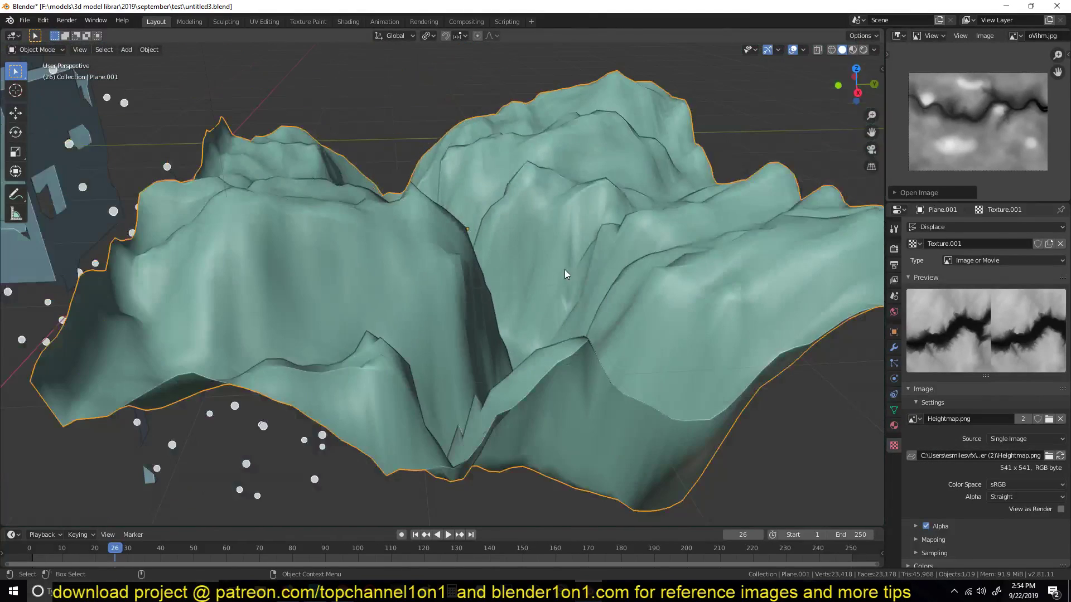
# Step: Set the Displace modifier's strength to 0.190 and check the terrain plane's base mesh in Edit Mode
pyautogui.click(894, 347)
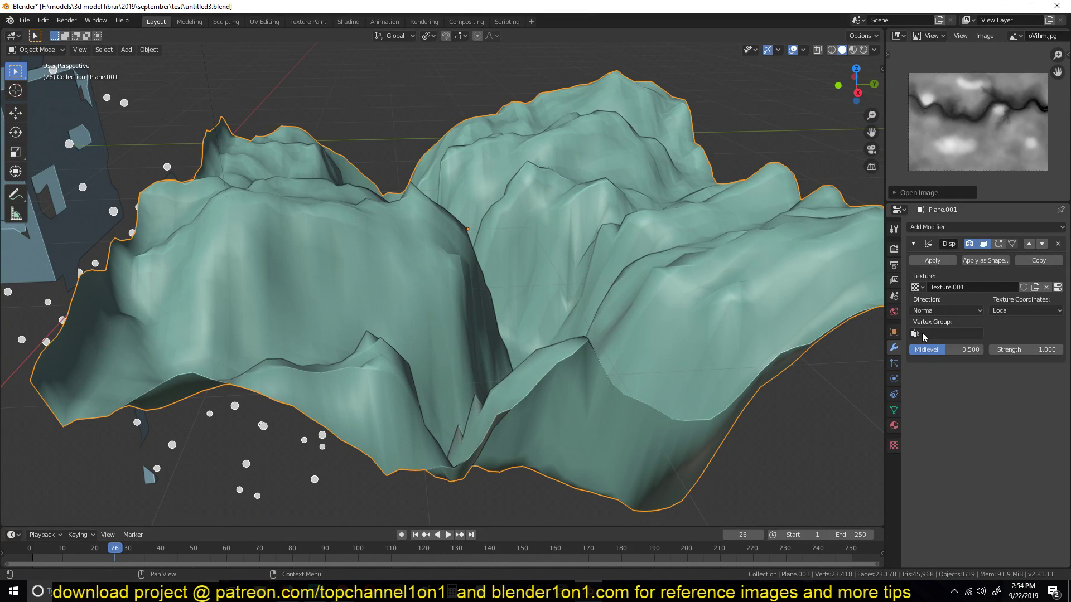
pyautogui.moveTo(1038, 352); pyautogui.dragTo(990, 351)
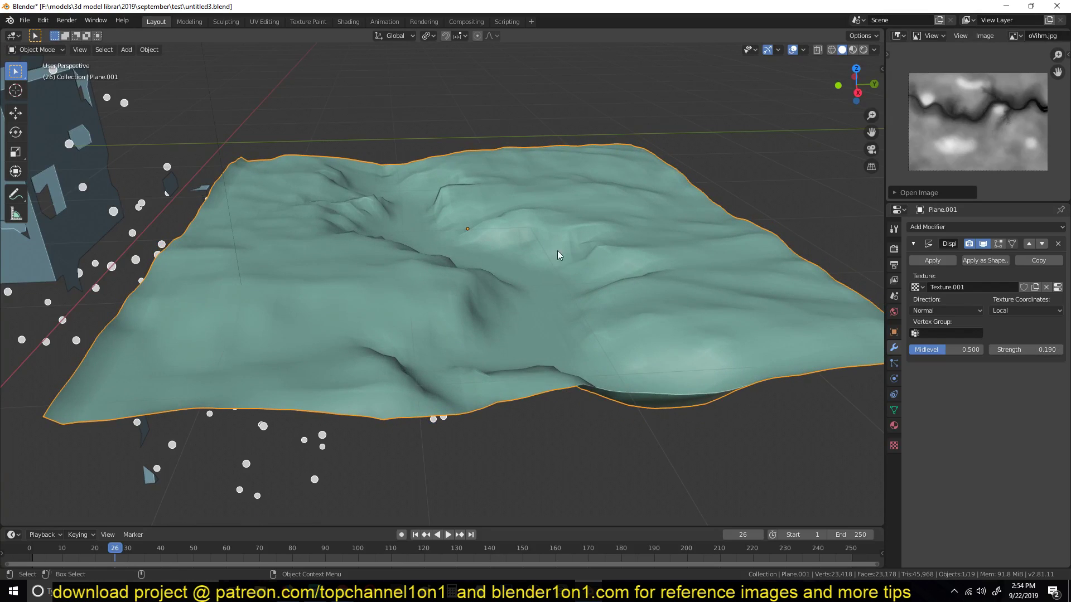
pyautogui.moveTo(557, 252)
pyautogui.mouseDown(button='middle')
pyautogui.moveTo(526, 249)
pyautogui.moveTo(546, 250)
pyautogui.mouseUp(button='middle')
pyautogui.scroll(3, 526, 250)
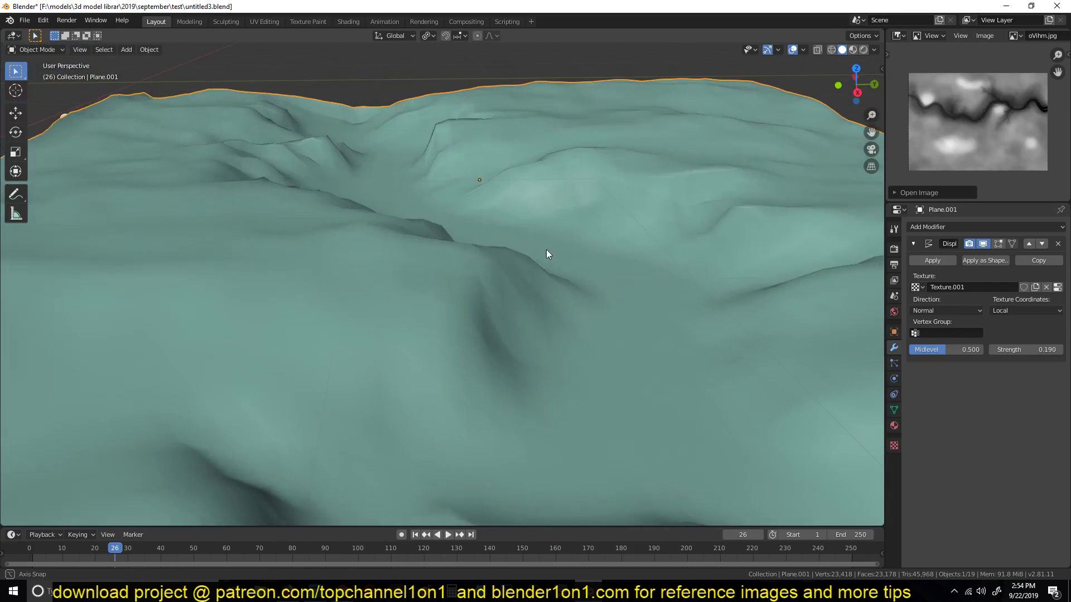
pyautogui.scroll(-6, 595, 253)
pyautogui.press('Tab')
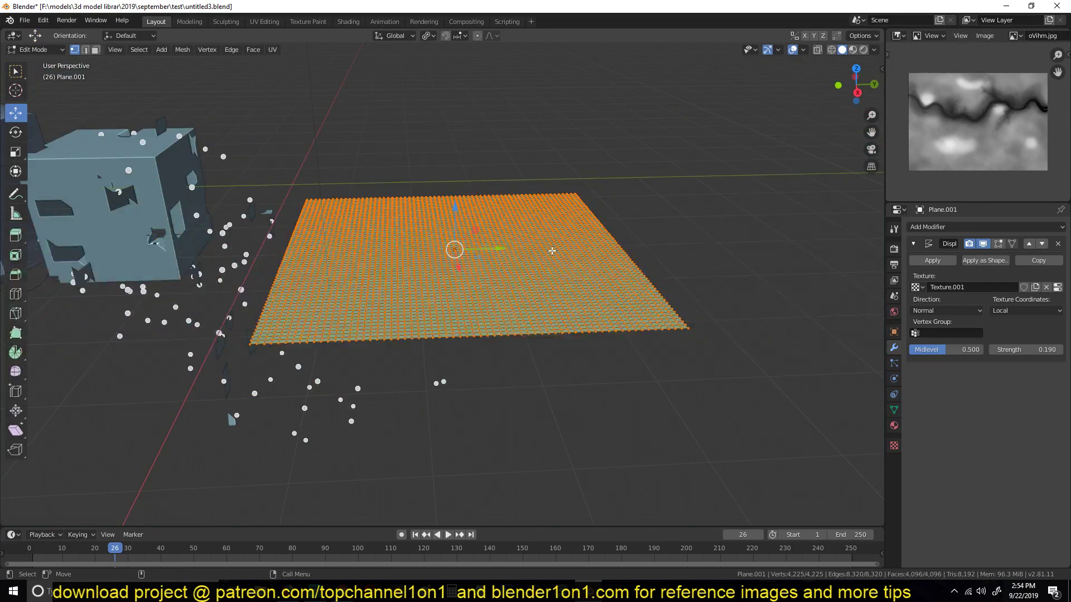
pyautogui.press('Tab')
# Step: Delete the earlier modifier example objects around the terrain plane, keeping the plane itself
pyautogui.scroll(-10, 476, 247)
pyautogui.keyDown('shift'); pyautogui.moveTo(487, 249); pyautogui.dragTo(598, 196, button='middle'); pyautogui.keyUp('shift')
pyautogui.moveTo(50, 124); pyautogui.dragTo(527, 417)
pyautogui.press('Delete')
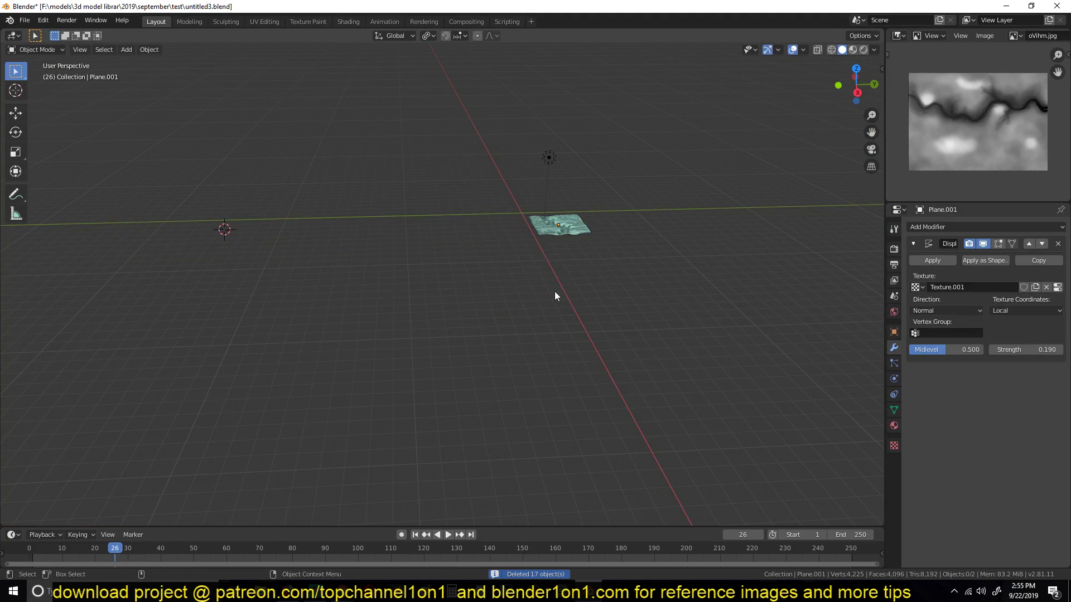
# Step: Clear the terrain plane's location so that it sits at the world origin
pyautogui.click(570, 224)
pyautogui.hotkey('alt', 'g')
pyautogui.scroll(2, 494, 249)
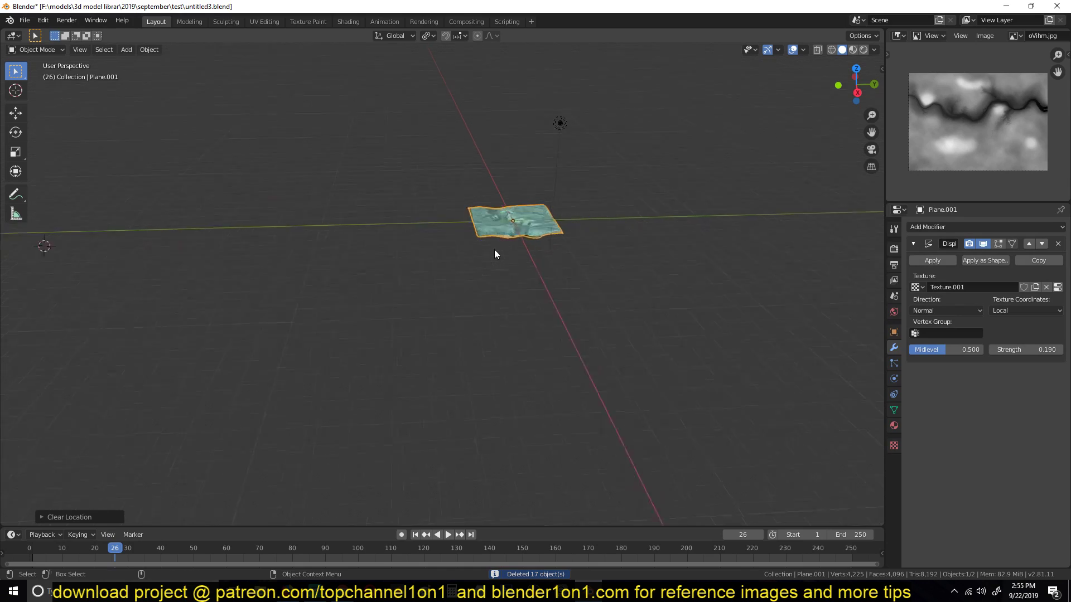
# Step: Subdivide the terrain plane's whole mesh once and return to Object Mode to view the added detail
pyautogui.scroll(5, 494, 249)
pyautogui.press('Tab')
pyautogui.rightClick(553, 279)
pyautogui.click(553, 281)
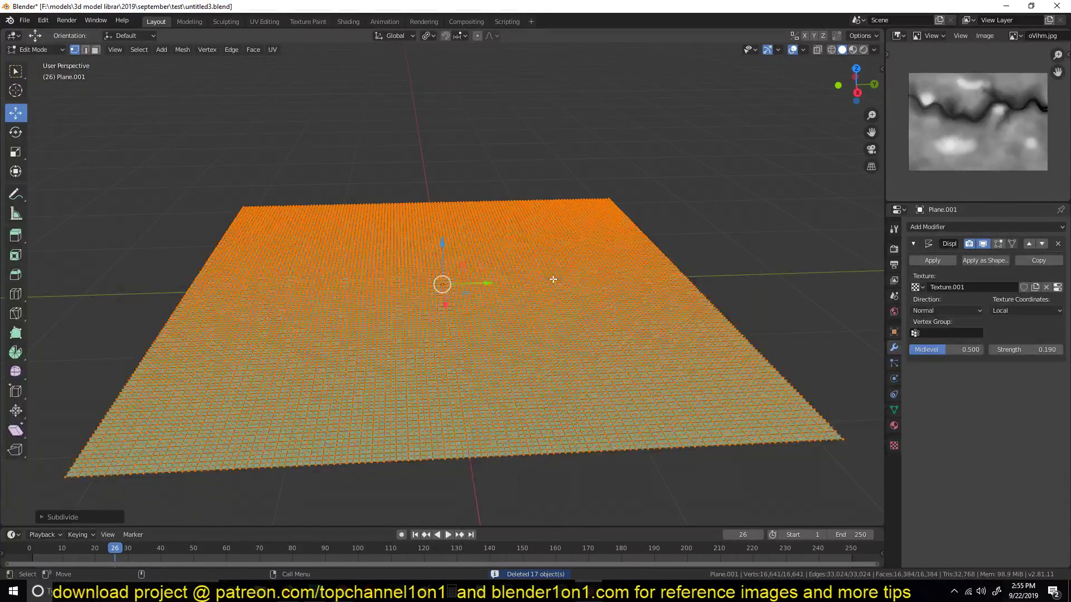
pyautogui.press('Tab')
pyautogui.scroll(2, 619, 295)
pyautogui.moveTo(622, 296); pyautogui.dragTo(673, 301, button='middle')
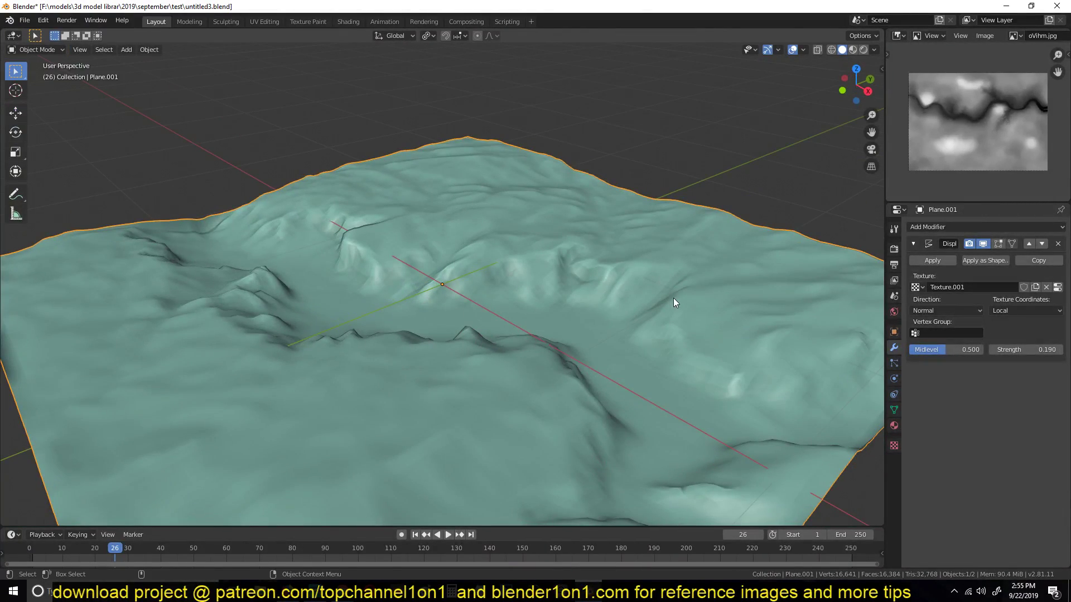
# Step: Subdivide the terrain plane's mesh a second time and inspect the finer displacement in Object Mode
pyautogui.press('Tab')
pyautogui.rightClick(674, 298)
pyautogui.click(674, 298)
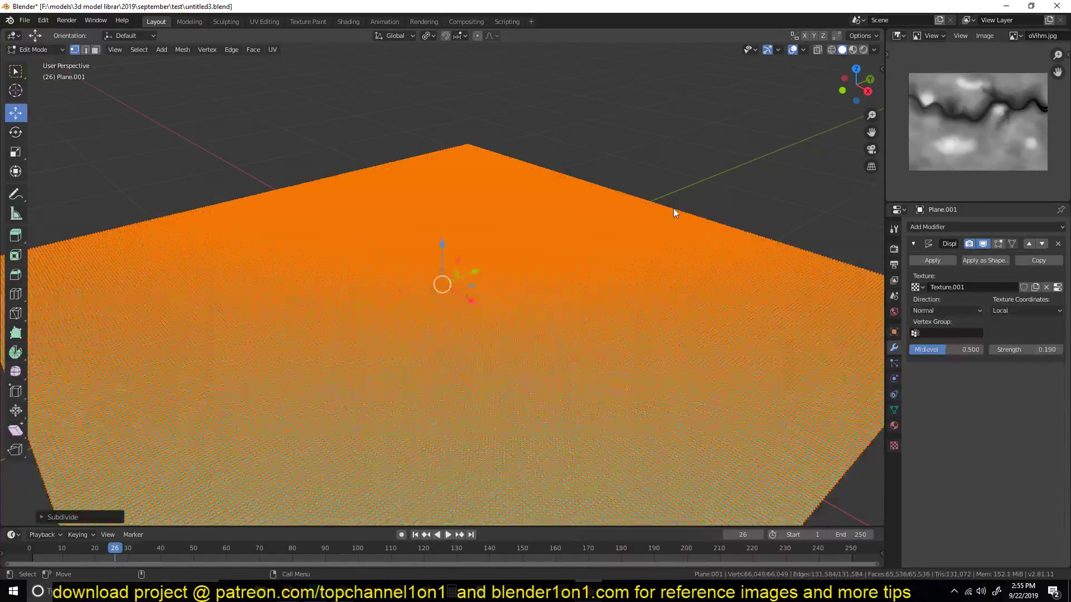
pyautogui.press('Tab')
pyautogui.moveTo(674, 209); pyautogui.dragTo(738, 289, button='middle')
pyautogui.click(551, 295)
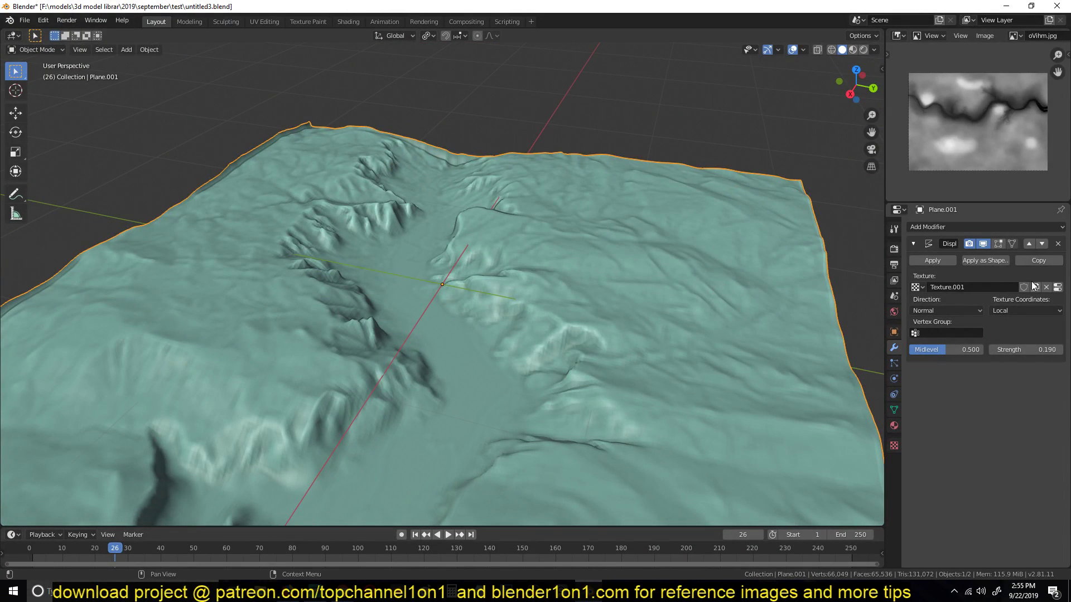
# Step: Swap the Displace texture's image to oVihm.jpg and view the resulting terrain
pyautogui.click(1057, 287)
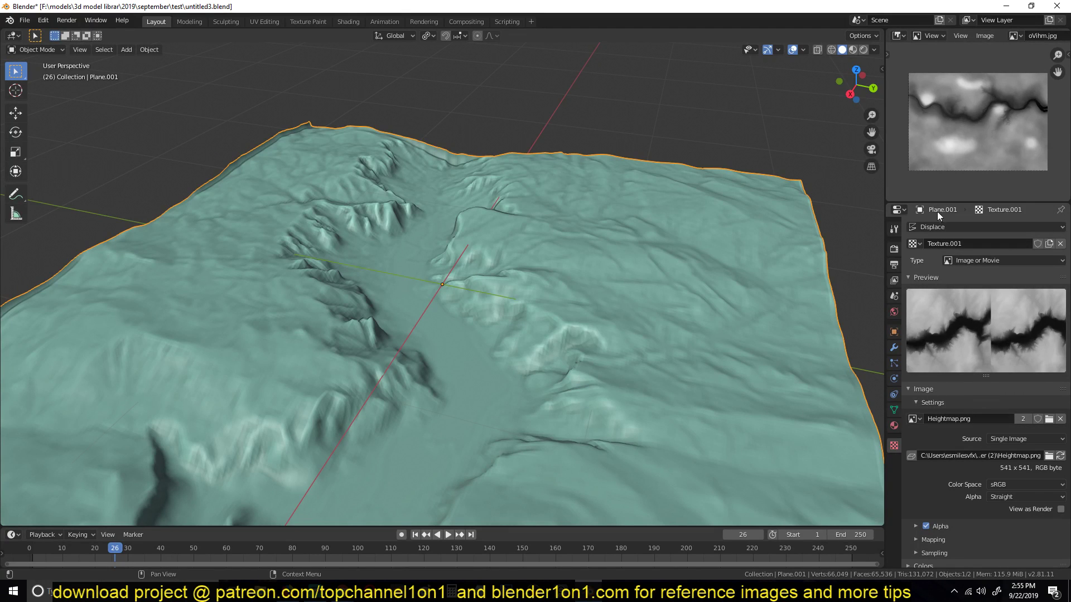
pyautogui.click(915, 419)
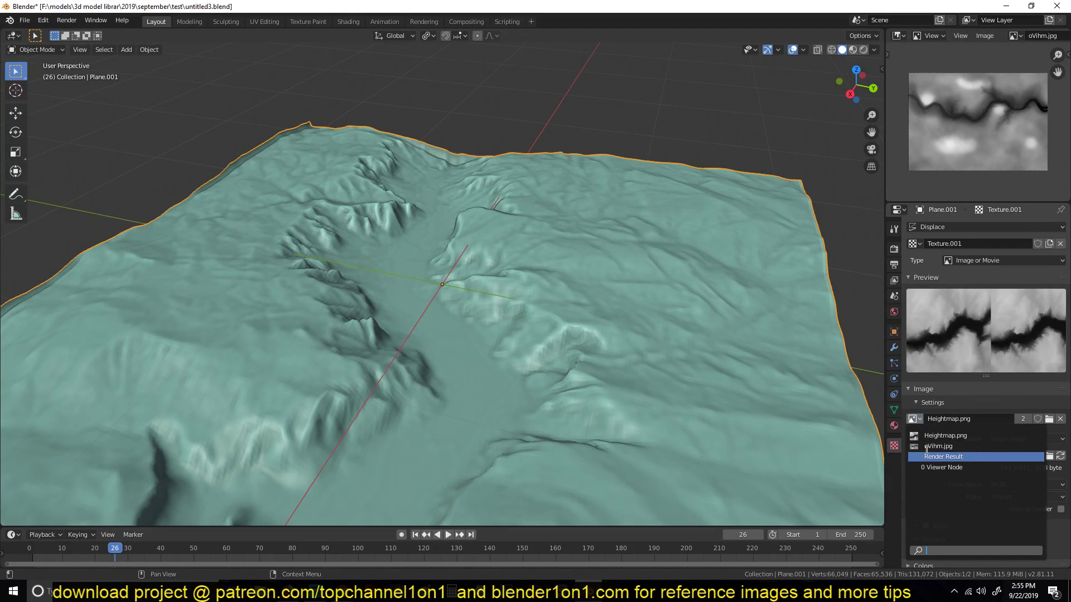
pyautogui.click(927, 447)
pyautogui.moveTo(581, 294); pyautogui.dragTo(613, 285, button='middle')
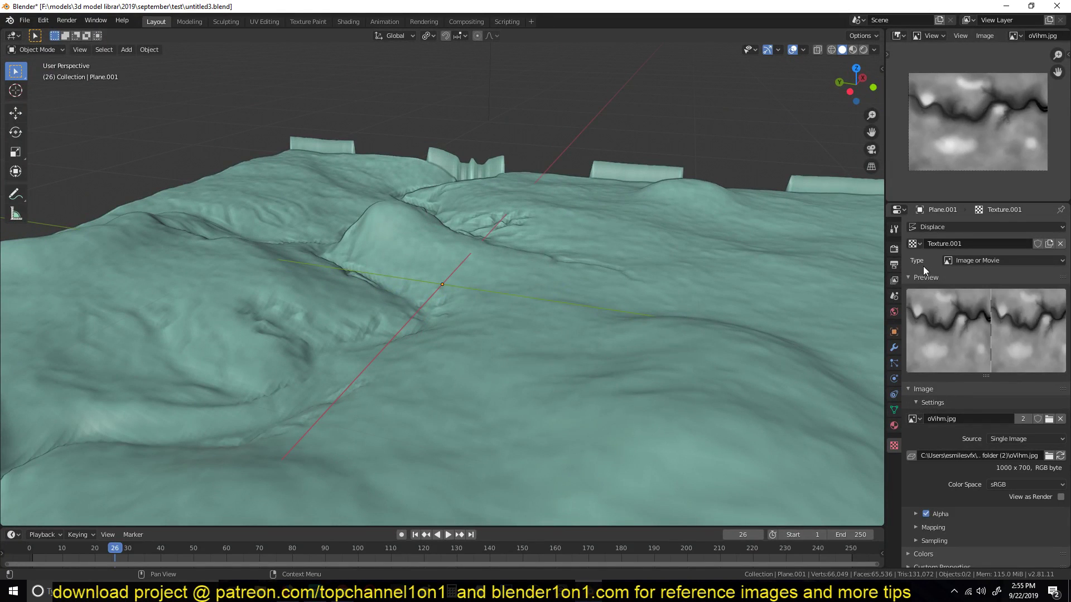
# Step: Switch the Displace texture's image back to Heightmap.png
pyautogui.click(917, 420)
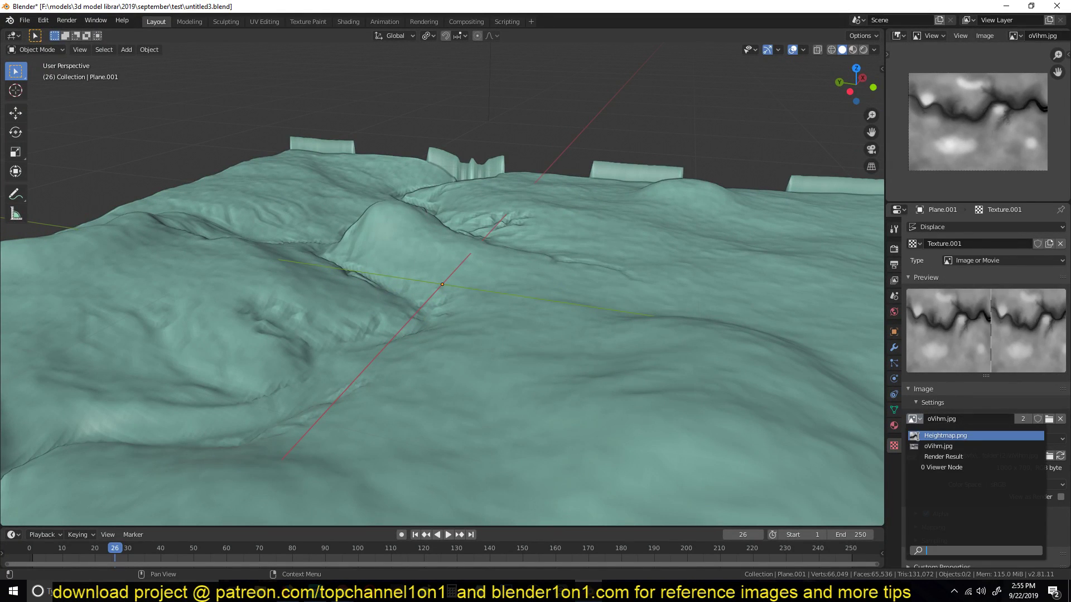
pyautogui.click(970, 439)
pyautogui.moveTo(659, 346); pyautogui.dragTo(597, 246, button='middle')
pyautogui.scroll(-2, 596, 244)
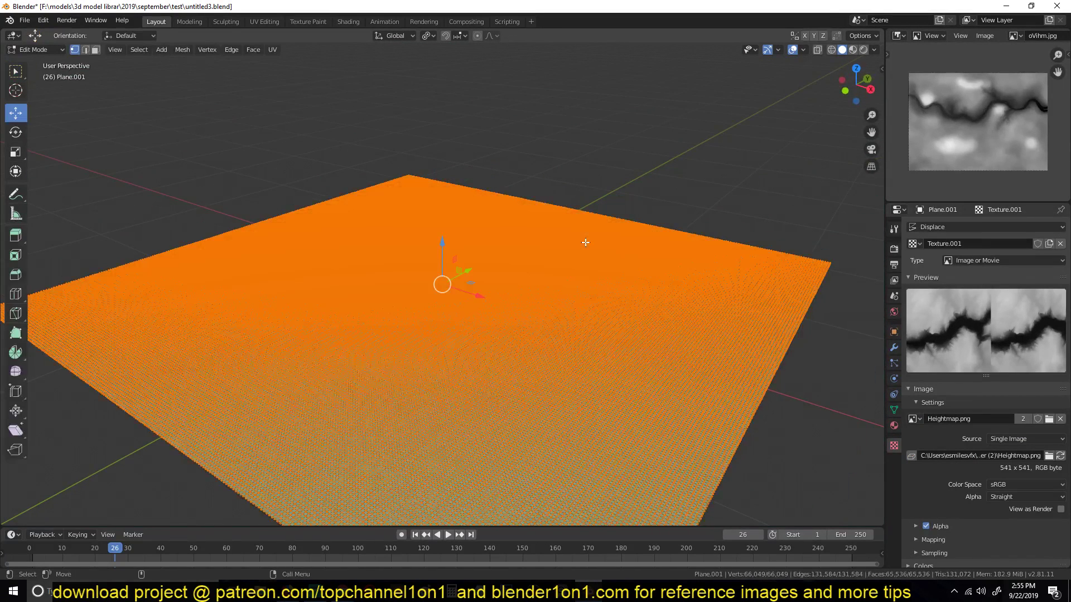
# Step: Try to subdivide the terrain plane's mesh a third time
pyautogui.rightClick(584, 242)
pyautogui.click(585, 242)
pyautogui.click(584, 246)
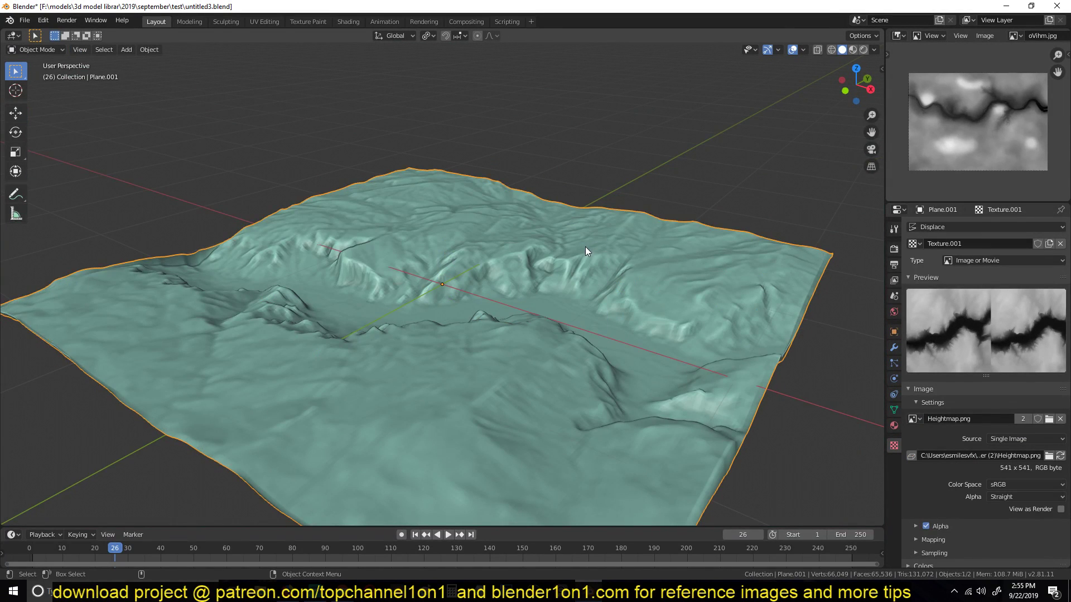
# Step: Apply smooth shading to the terrain plane, deselect it and view the finished landscape
pyautogui.rightClick(585, 247)
pyautogui.click(584, 247)
pyautogui.hotkey('alt', 'a')
pyautogui.moveTo(536, 289); pyautogui.dragTo(590, 316, button='middle')
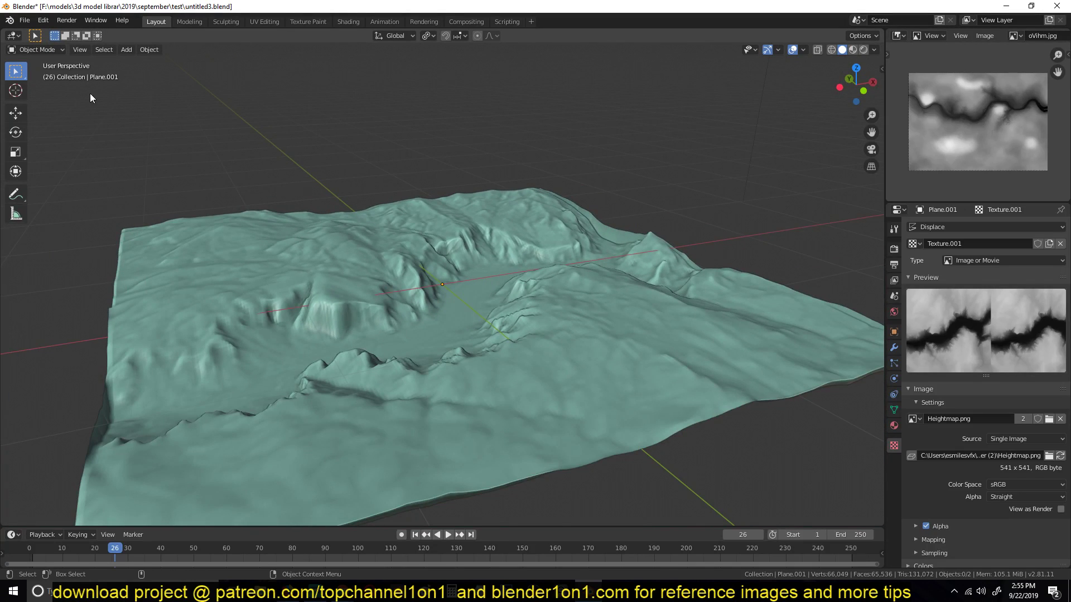